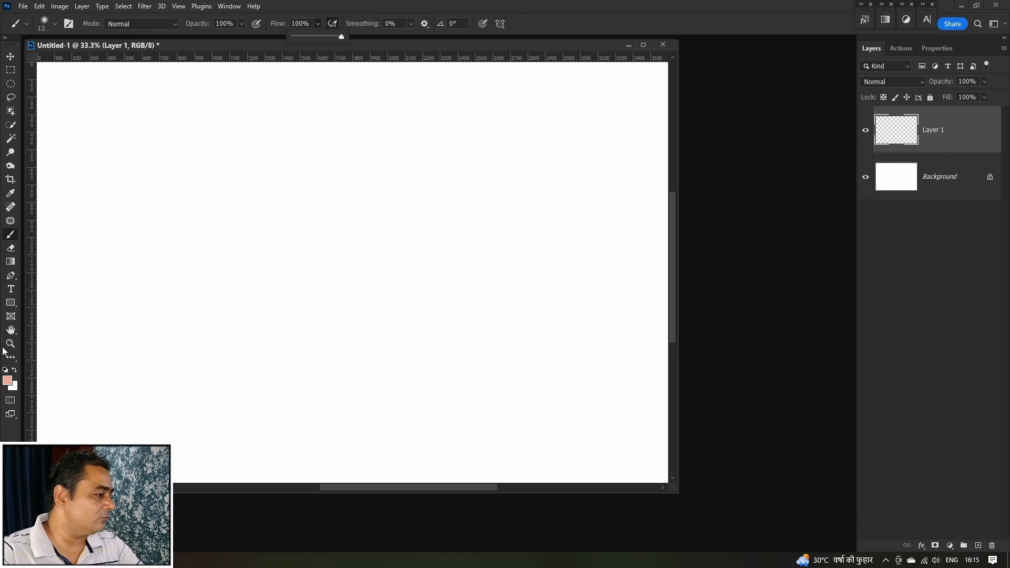
Step: Restore the default black foreground colour and paint on Layer 1 with the soft brush and with the brush at 100% hardness
left_click(6, 370)
left_click(427, 256)
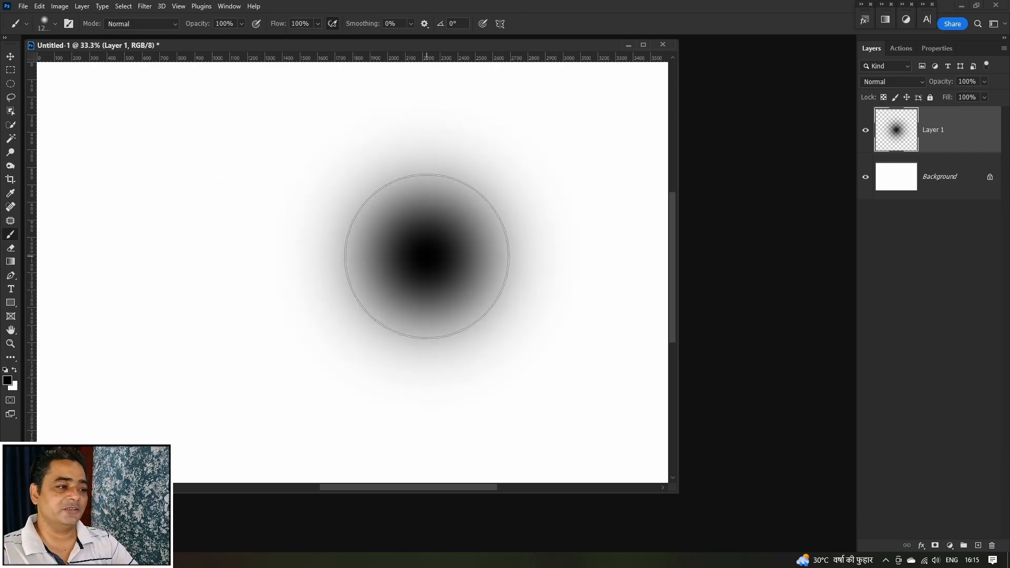
right_click(525, 242)
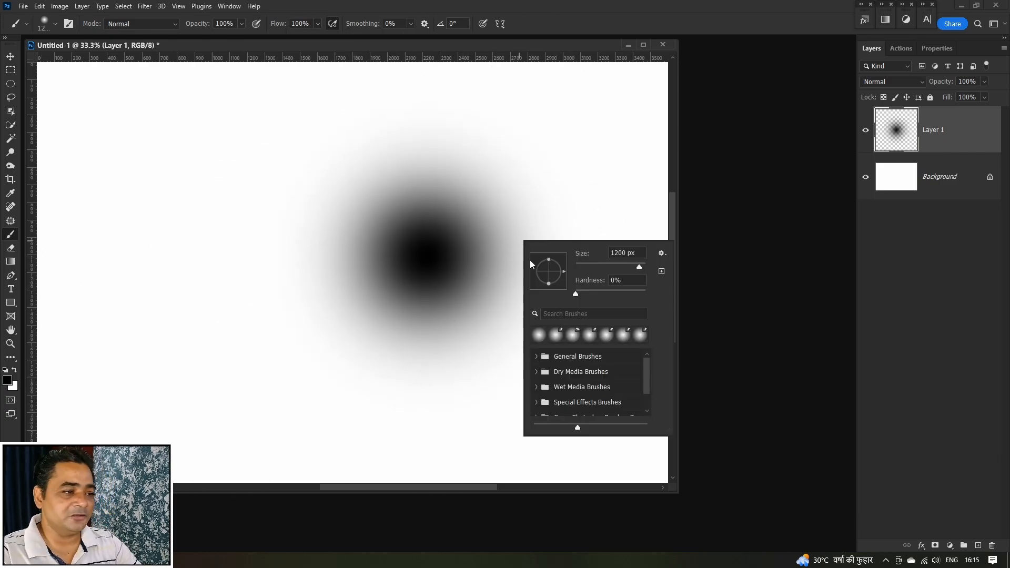
left_click_drag(583, 294, 646, 293)
left_click(288, 230)
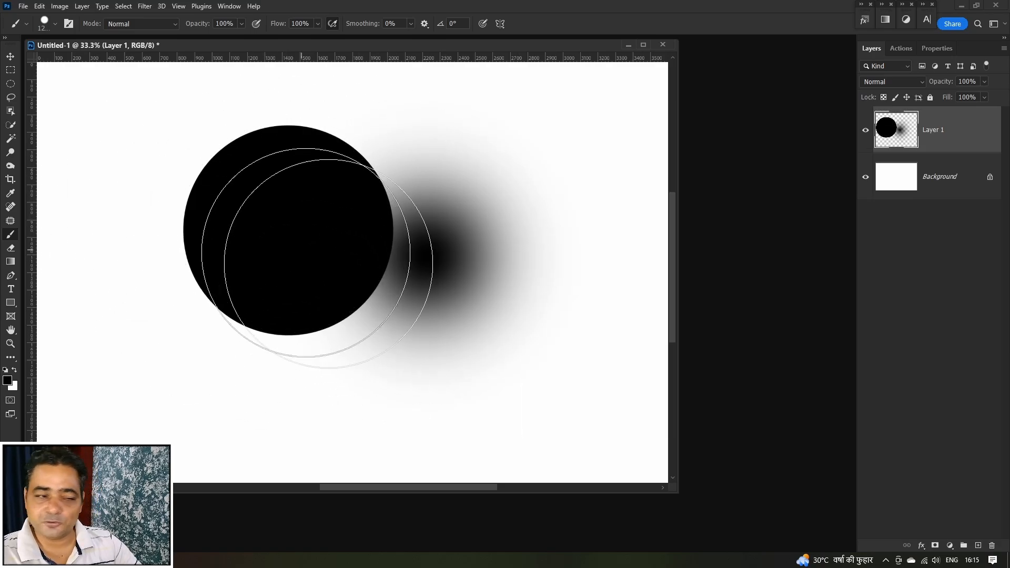
mouse_move(330, 198)
left_mouse_down()
mouse_move(463, 224)
mouse_move(471, 275)
mouse_move(355, 313)
mouse_move(283, 270)
mouse_move(312, 206)
mouse_move(410, 216)
left_mouse_up()
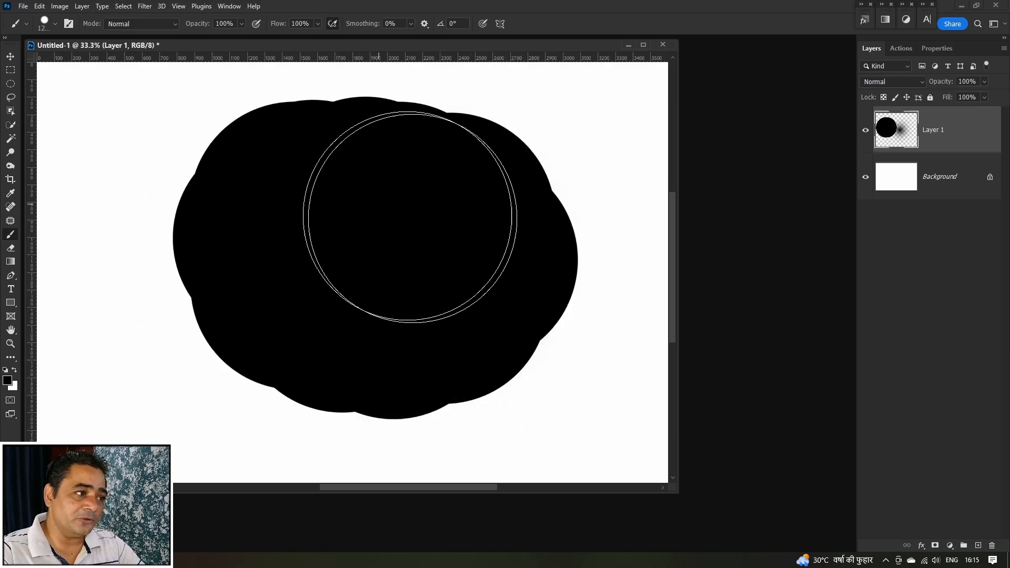
Step: Toggle the visibility of Layer 1 repeatedly to compare the canvas with and without the painted shape
left_click(867, 132)
left_click(867, 133)
left_click(867, 132)
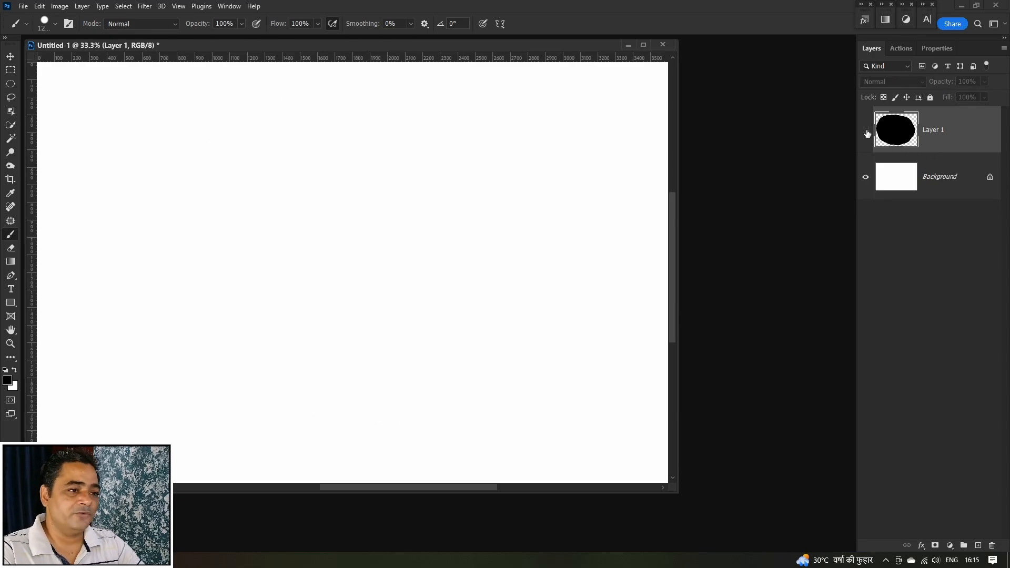
left_click(866, 132)
left_click(867, 132)
left_click(867, 132)
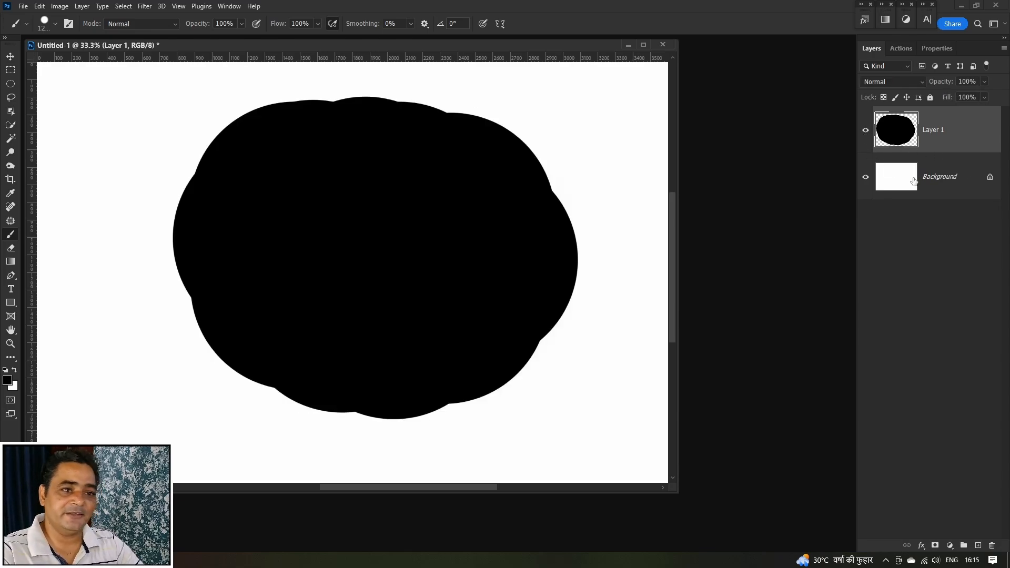
Step: Delete the painted Layer 1 and add a new empty layer above the Background
key("Delete")
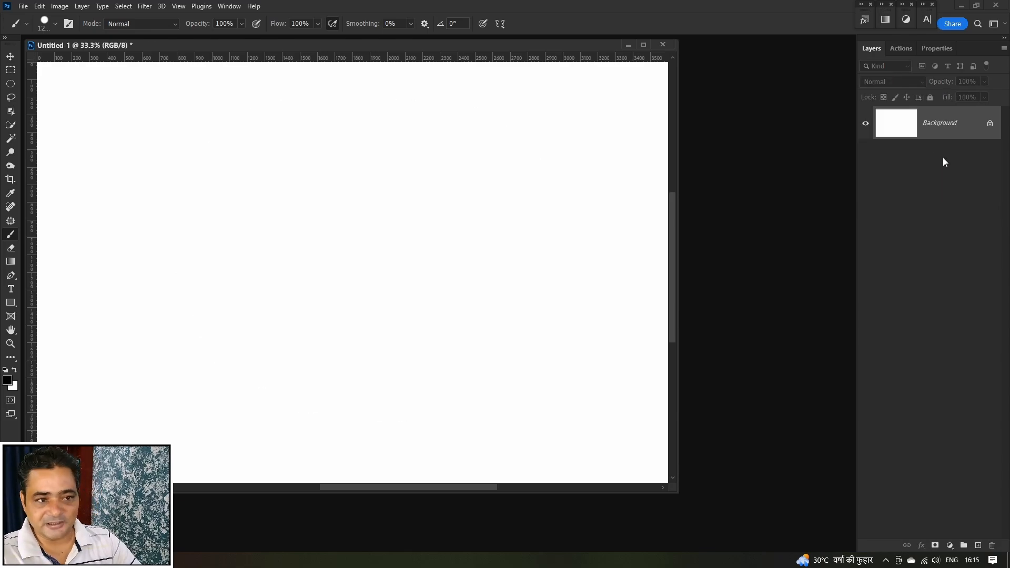
left_click(978, 545)
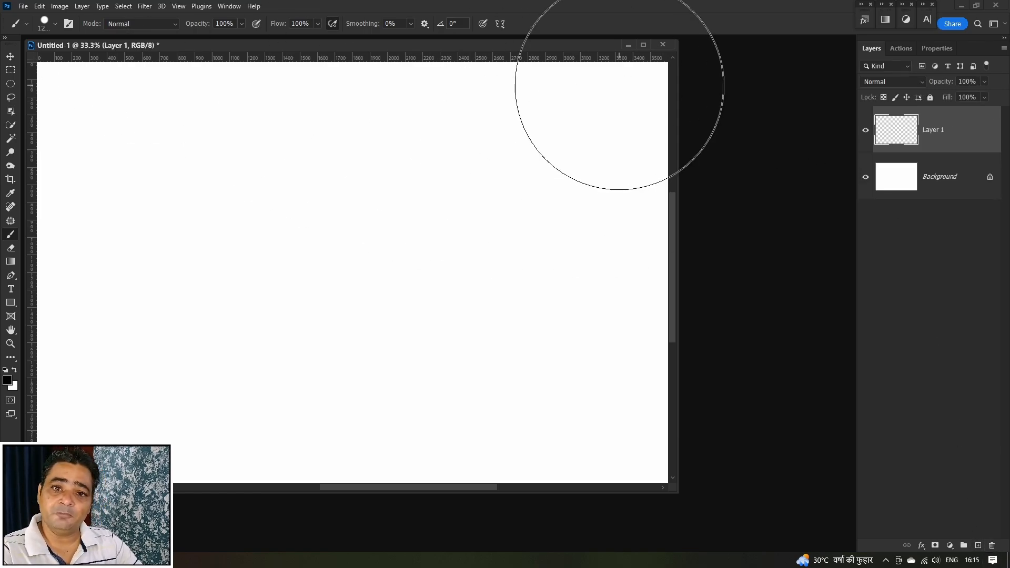
Step: Hide the empty Layer 1 and paint a large hard black stroke directly on the Background layer
left_click(866, 130)
left_click(905, 176)
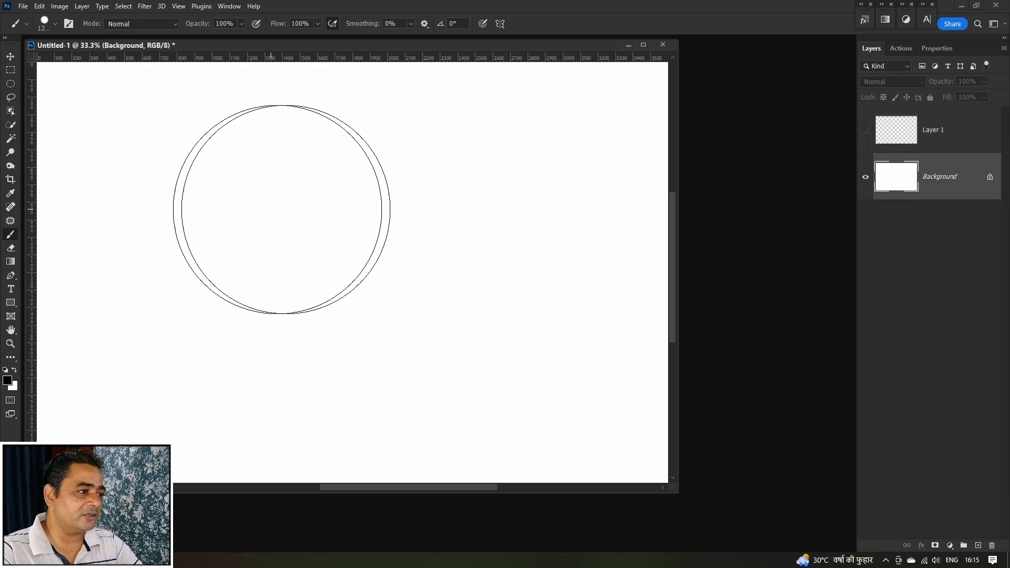
mouse_move(282, 209)
left_mouse_down()
mouse_move(433, 320)
mouse_move(455, 324)
left_mouse_up()
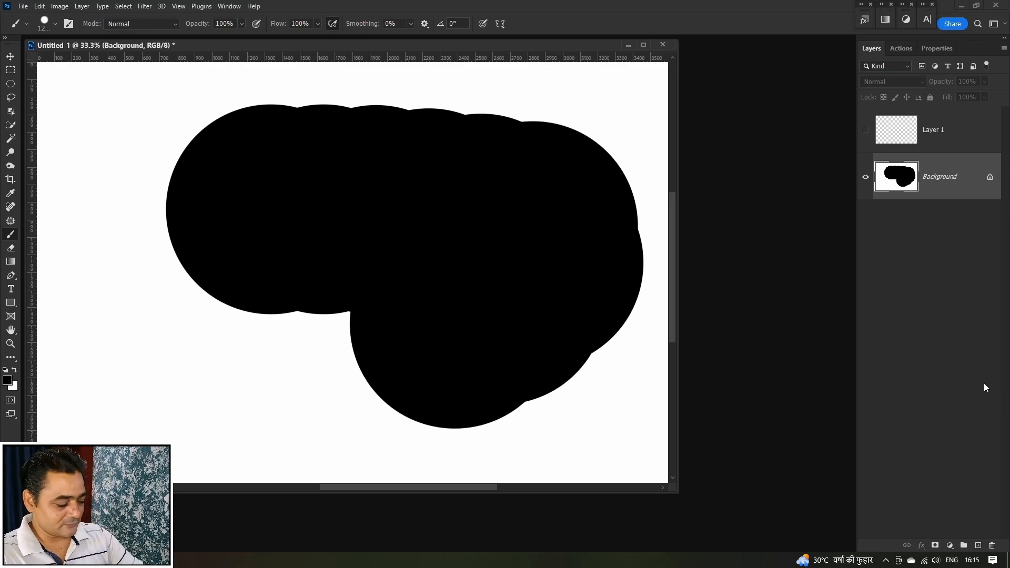
Step: Whiten the Background with a Hue/Saturation lightness of +100, and make Layer 1 visible and active again
key("ctrl+u")
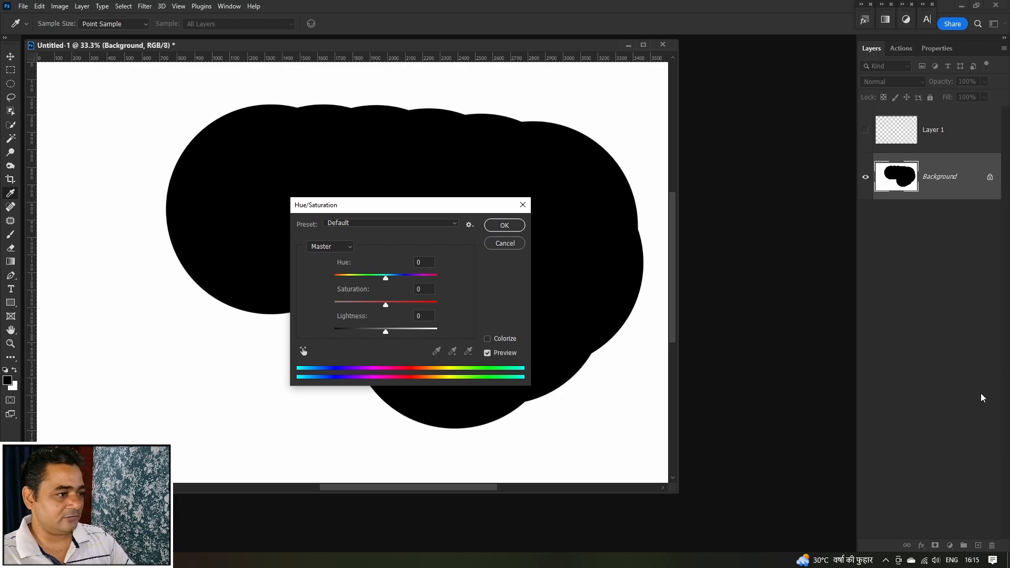
left_click_drag(386, 331, 571, 215)
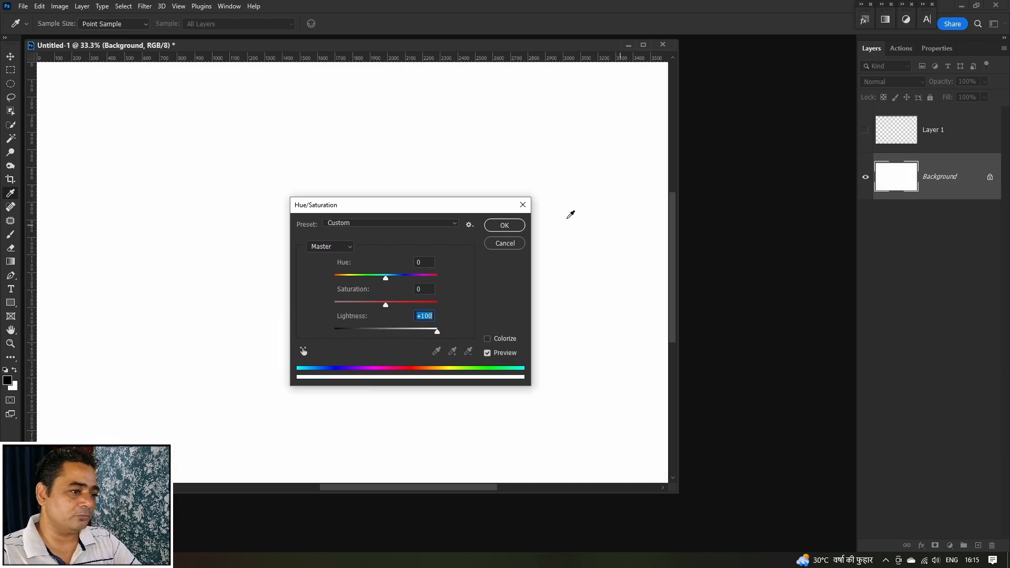
left_click(504, 225)
left_click(921, 131)
left_click(866, 130)
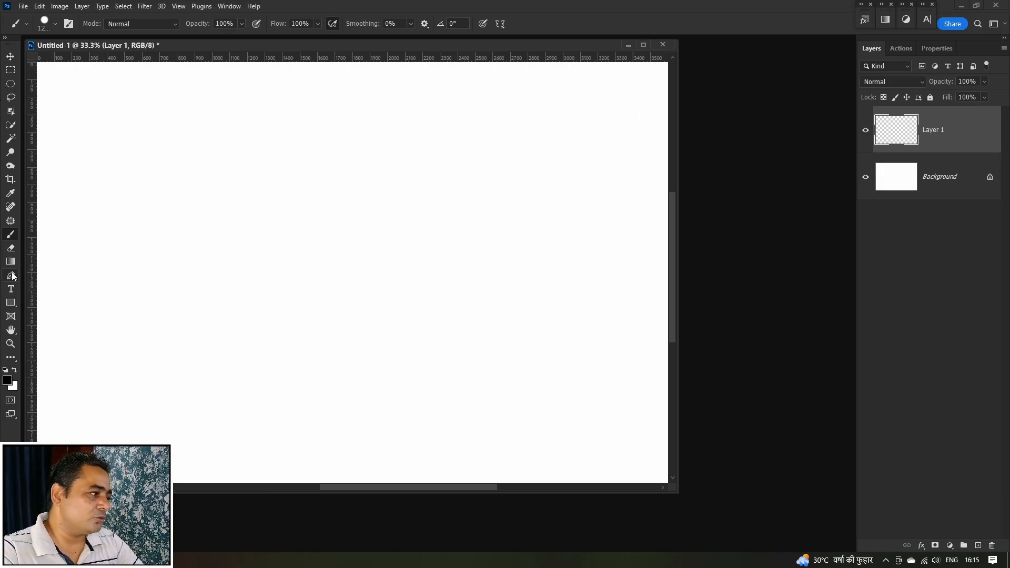
Step: Choose the Painter 1 brush from the Paint Brush preset group
left_click(56, 23)
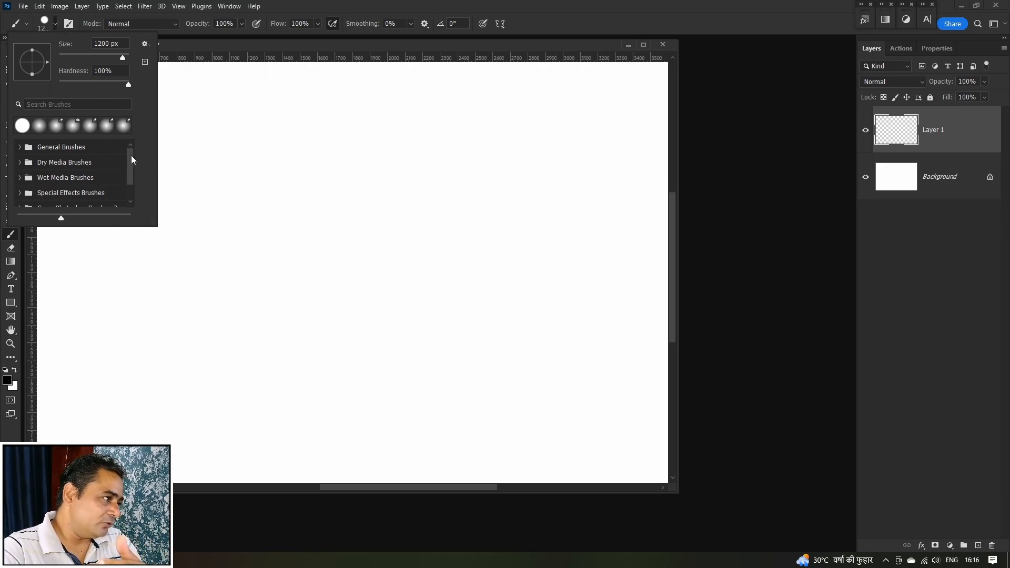
left_click_drag(131, 155, 129, 176)
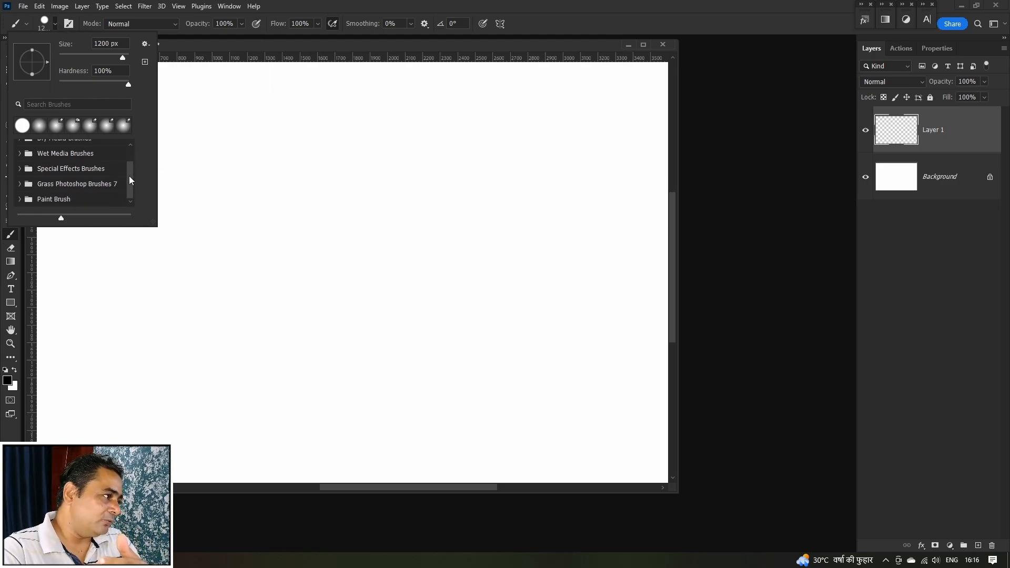
left_click(19, 199)
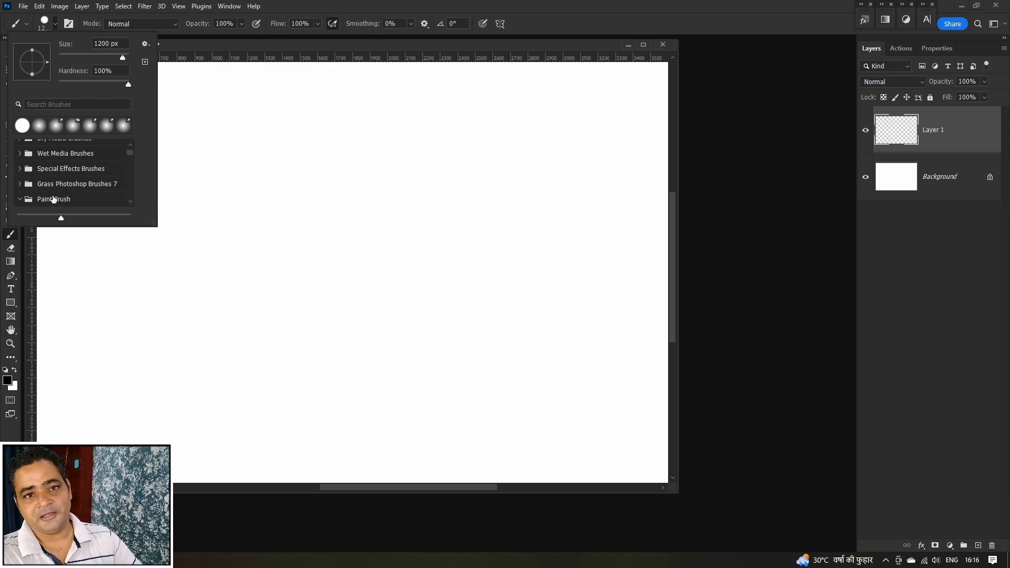
scroll(63, 184, "down", 2)
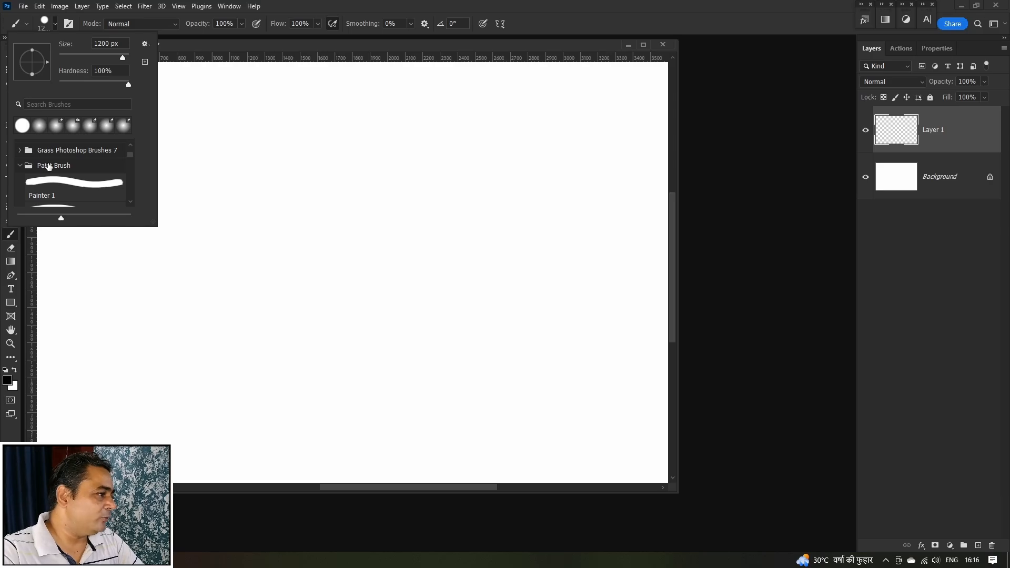
left_click(58, 183)
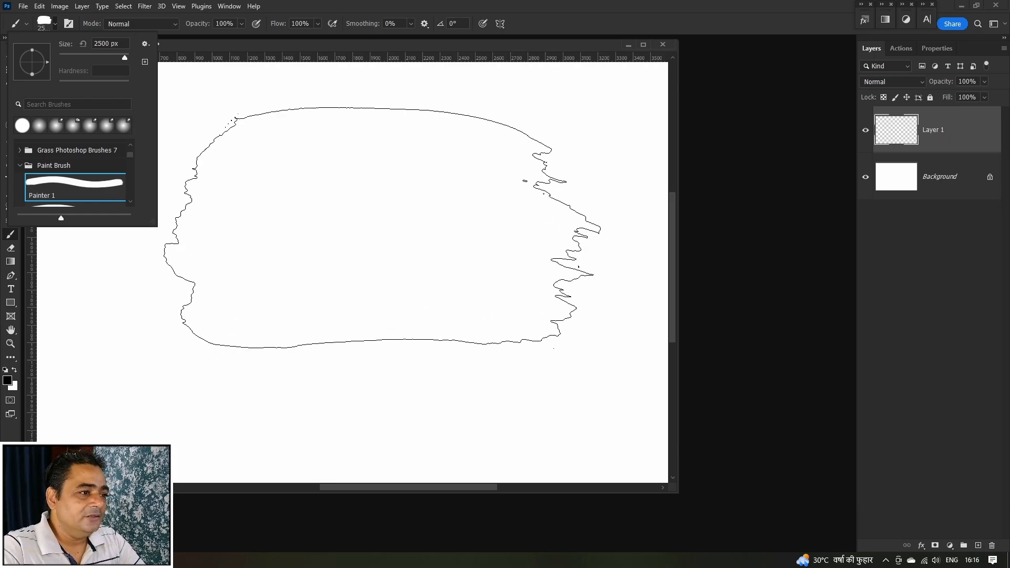
Step: Reduce the brush size to 909 px and stamp a horizontal black stroke in the canvas's upper-left area
right_click(383, 228)
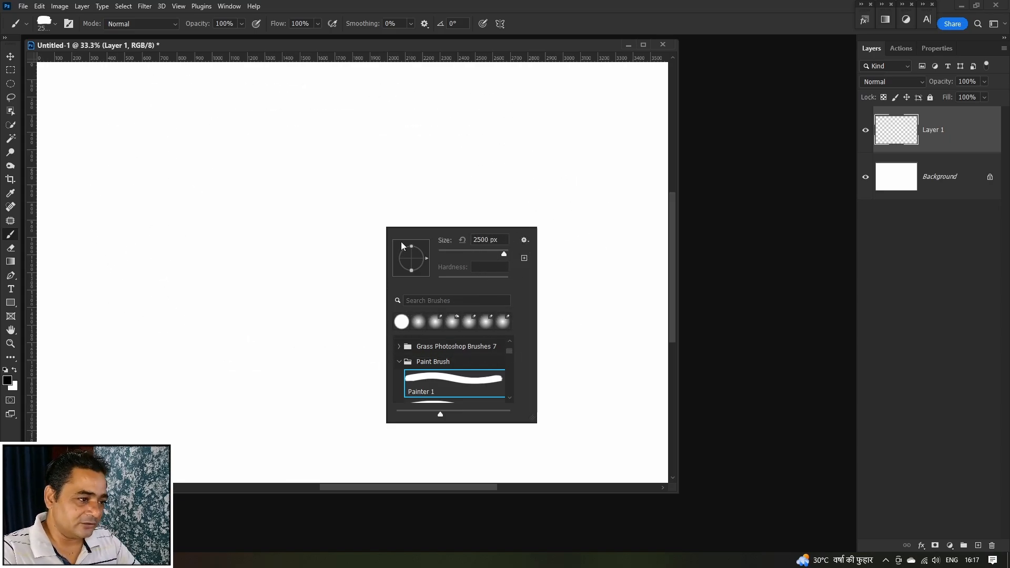
mouse_move(505, 254)
left_mouse_down()
mouse_move(493, 255)
mouse_move(502, 254)
left_mouse_up()
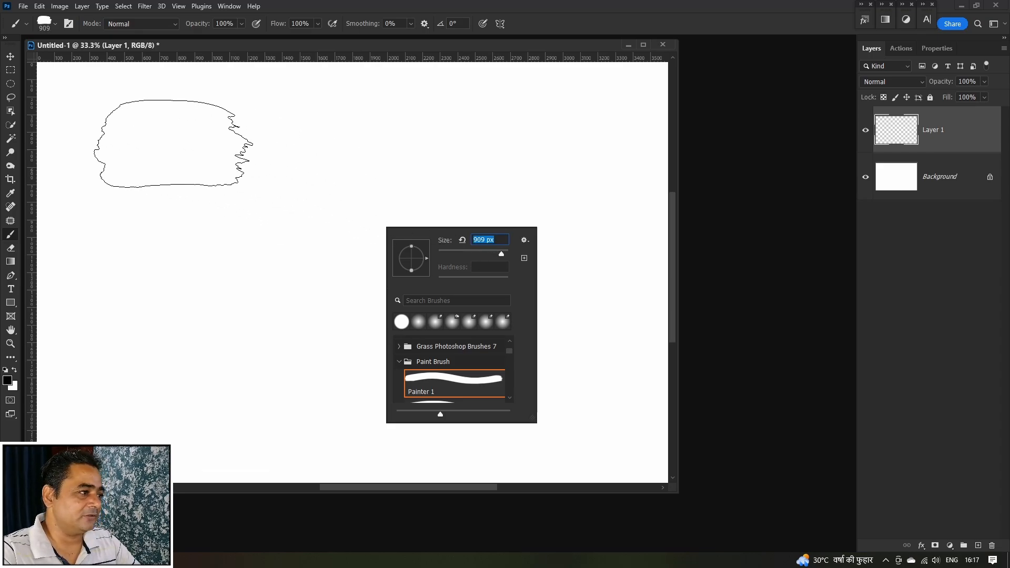
left_click(173, 143)
left_click(173, 143)
Step: Rotate the brush tip to -90° and stamp a vertical stroke to the right of the first one
right_click(384, 189)
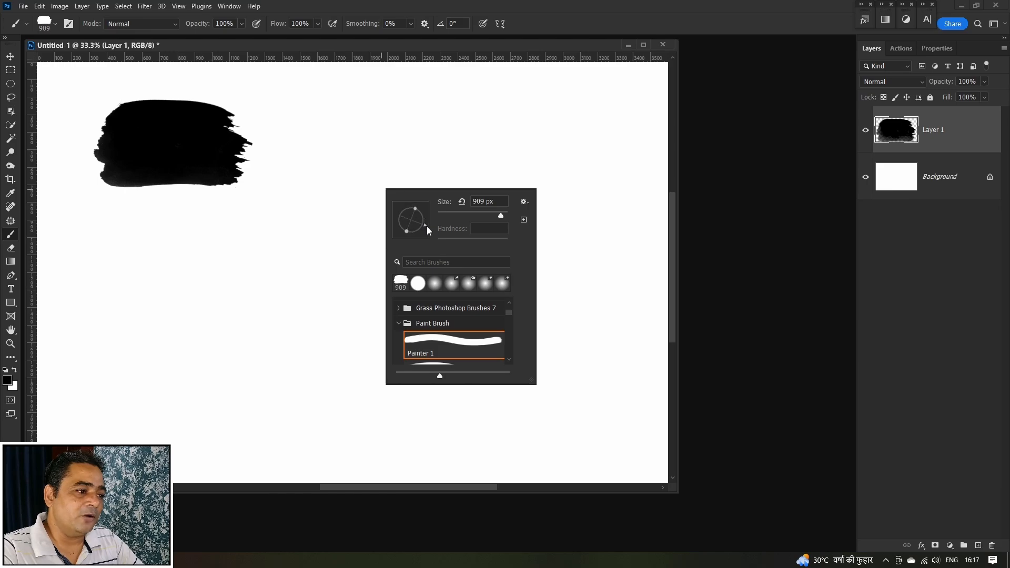
left_click_drag(414, 234, 411, 233)
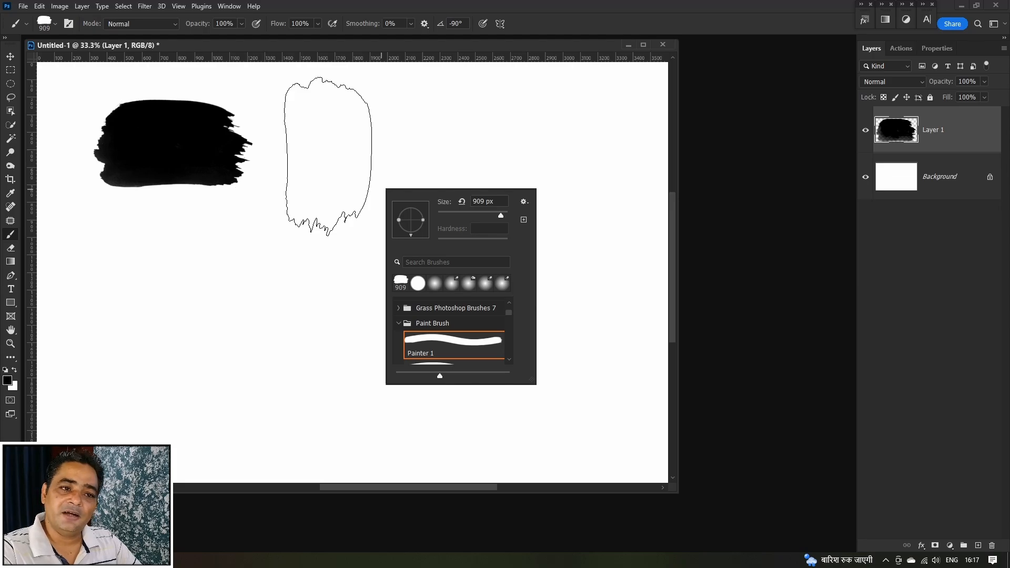
left_click(329, 156)
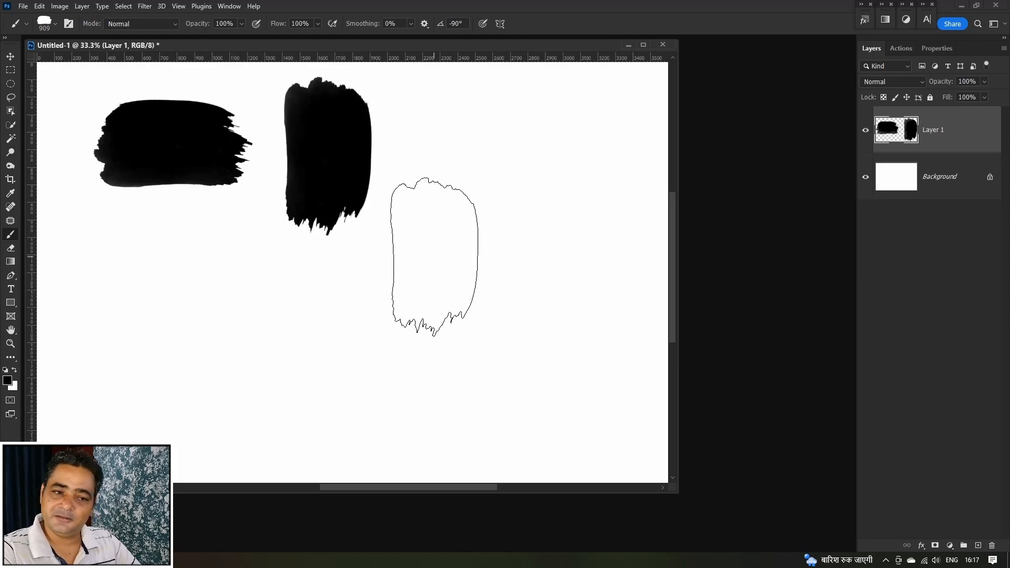
Step: Rotate the brush tip to -179° and stamp a reversed horizontal stroke below the first one
right_click(418, 260)
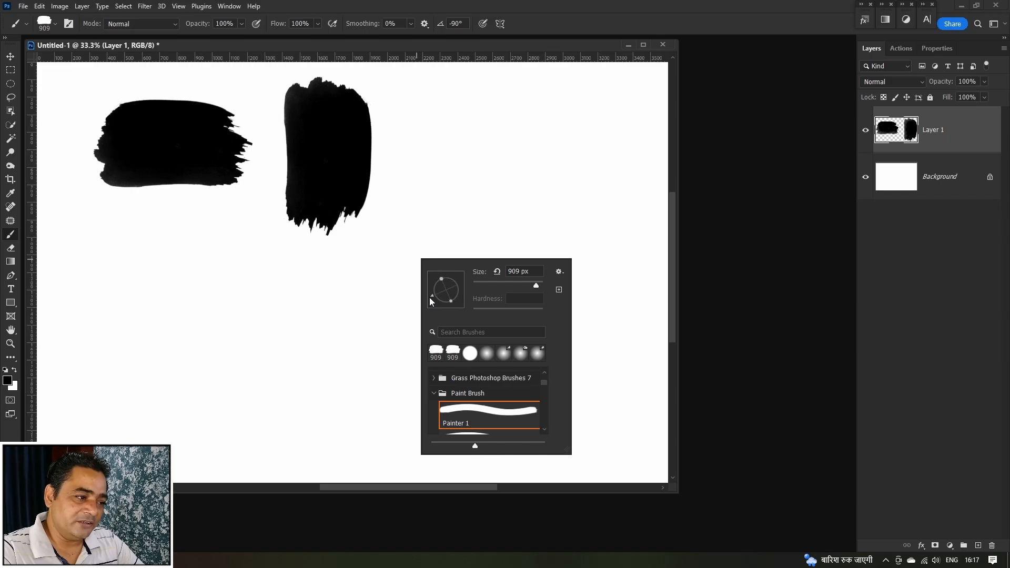
left_click_drag(425, 289, 426, 290)
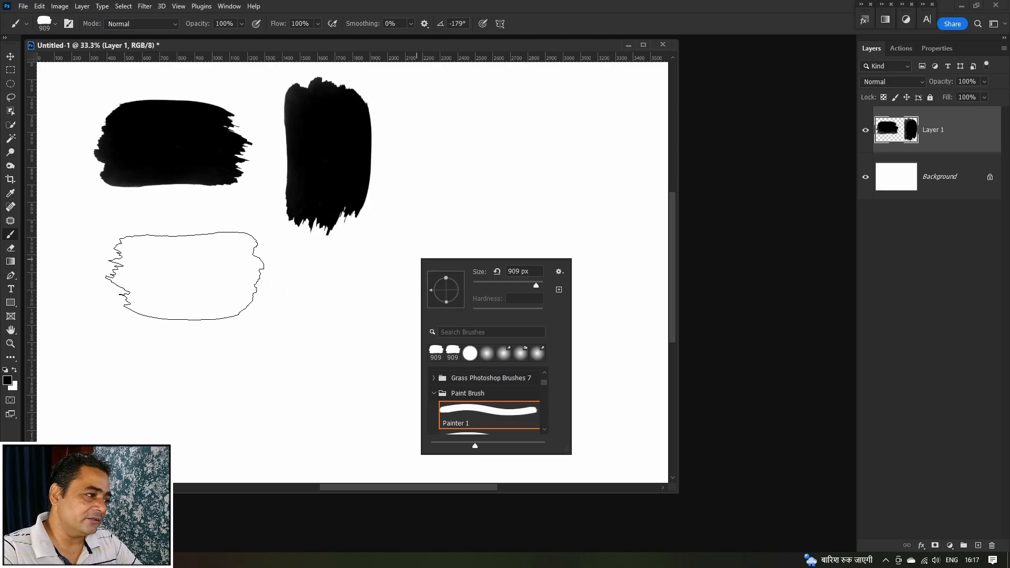
left_click(158, 255)
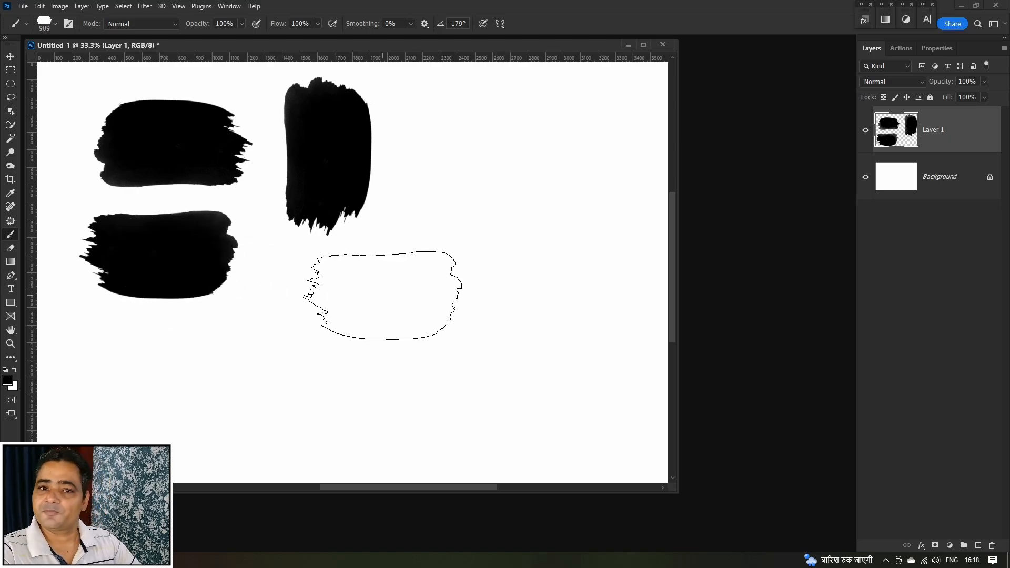
Step: Rotate the brush tip to 86° and stamp an upward-facing vertical stroke below the existing vertical one
right_click(390, 306)
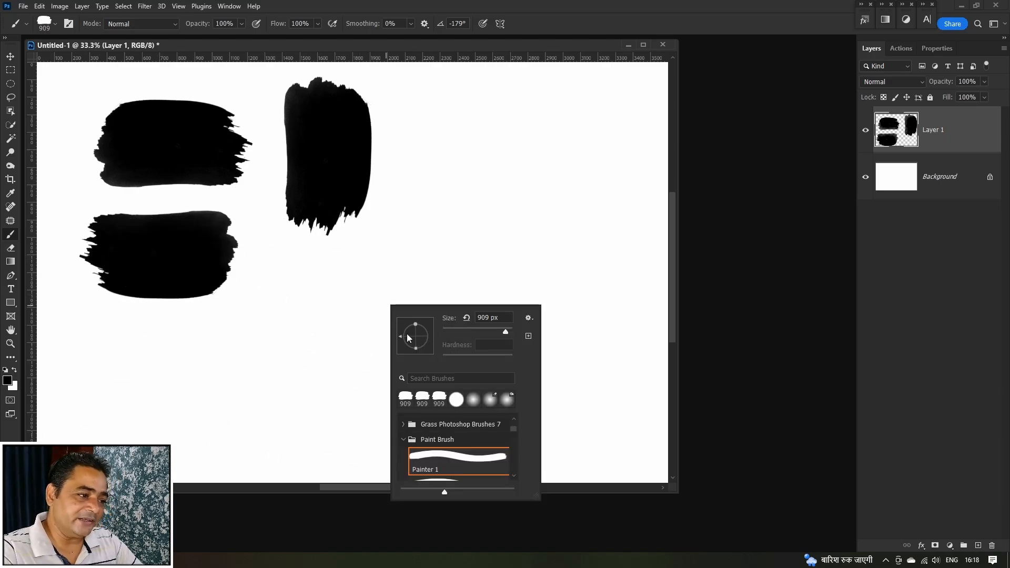
left_click_drag(400, 338, 417, 322)
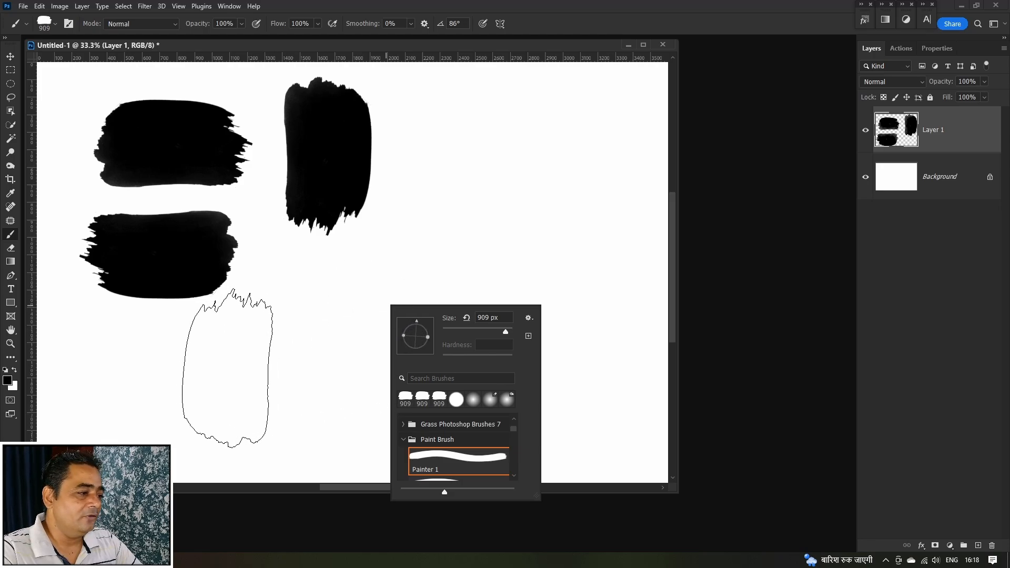
left_click(288, 335)
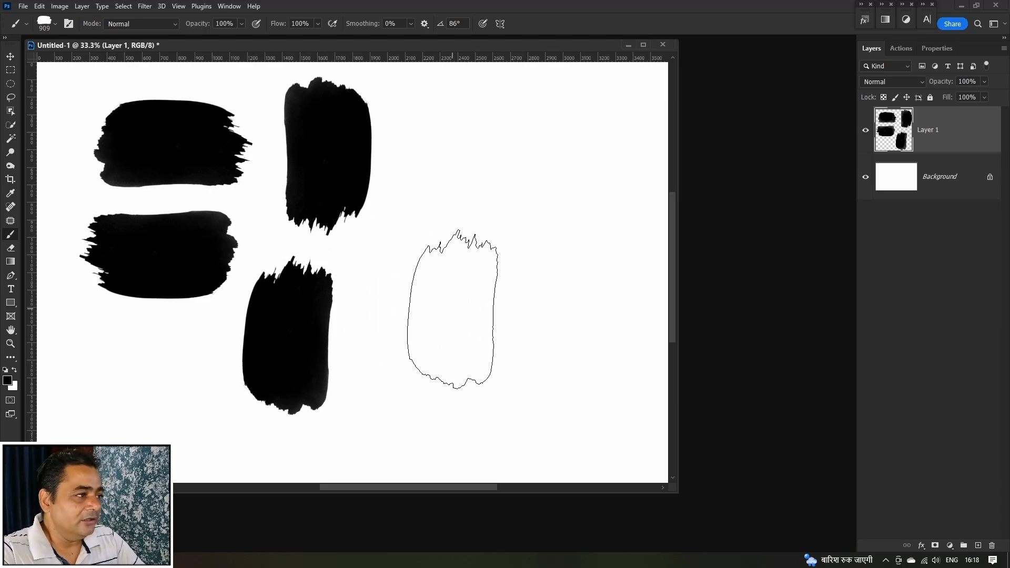
Step: Set the brush size to 909 px and its angle to 4°, and stamp a horizontal stroke right of the upper vertical one
right_click(453, 350)
mouse_move(501, 273)
left_mouse_down()
mouse_move(476, 290)
mouse_move(493, 266)
mouse_move(497, 297)
mouse_move(476, 274)
left_mouse_up()
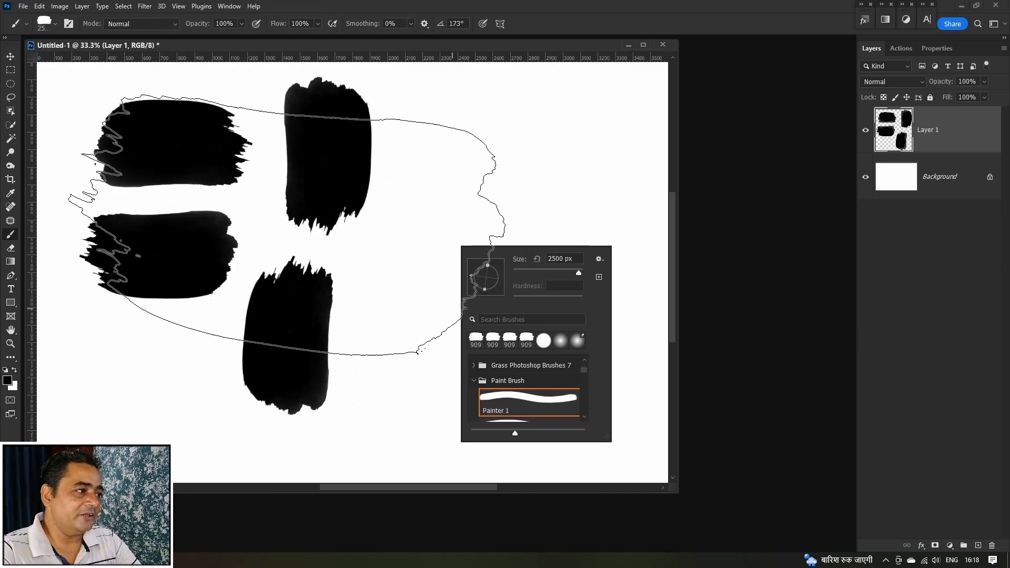
mouse_move(479, 276)
left_mouse_down()
mouse_move(480, 260)
mouse_move(502, 279)
left_mouse_up()
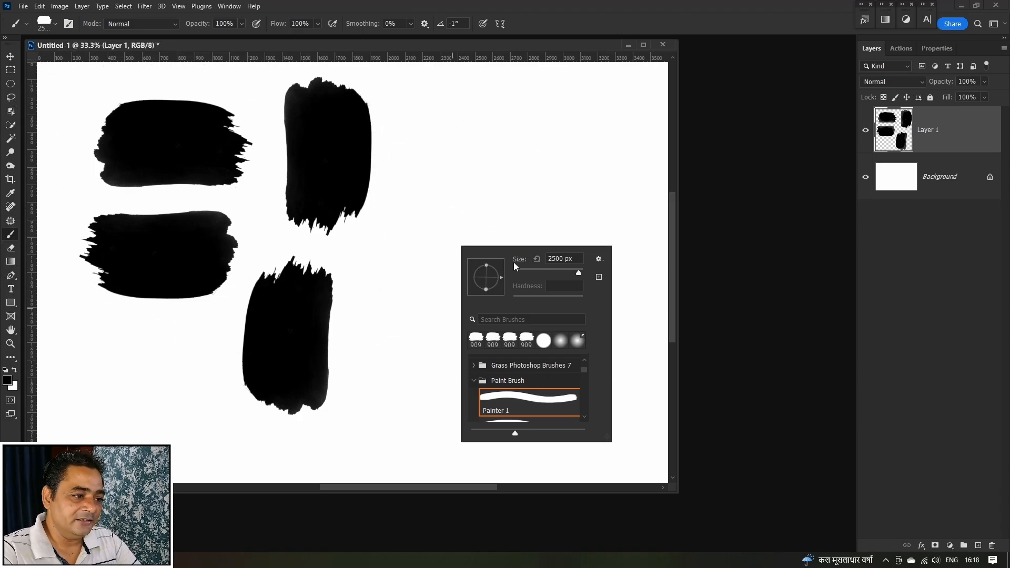
left_click_drag(561, 270, 576, 274)
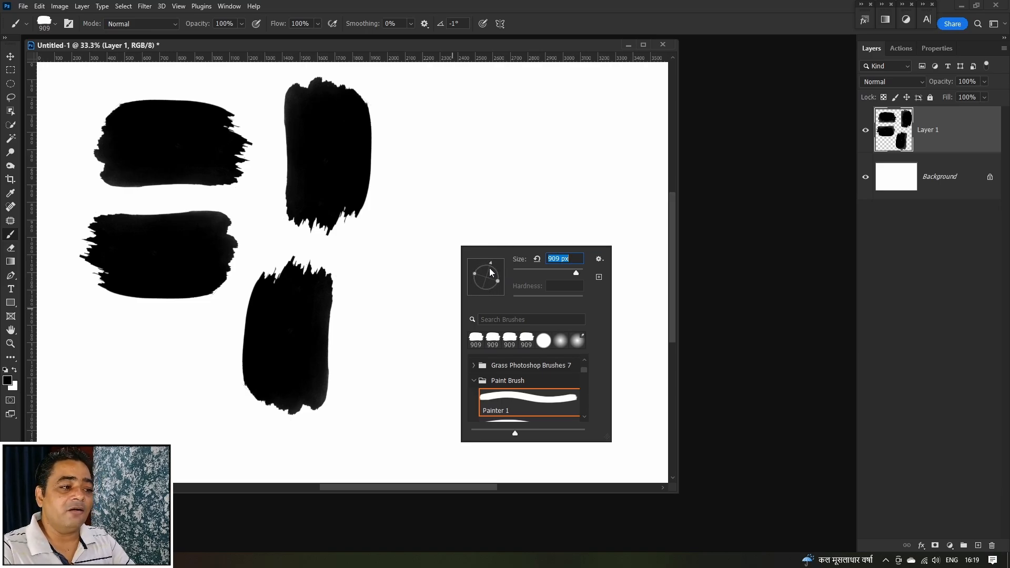
left_click_drag(490, 269, 501, 271)
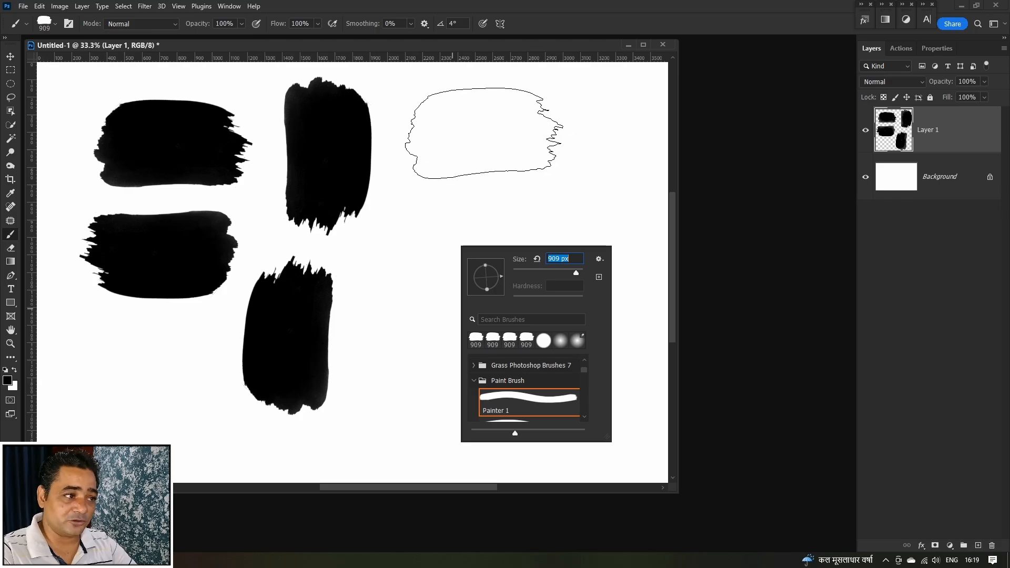
left_click(484, 133)
Step: Flatten the brush tip's roundness to a thin ellipse and stamp a thin horizontal stroke below the upper-right one
right_click(534, 166)
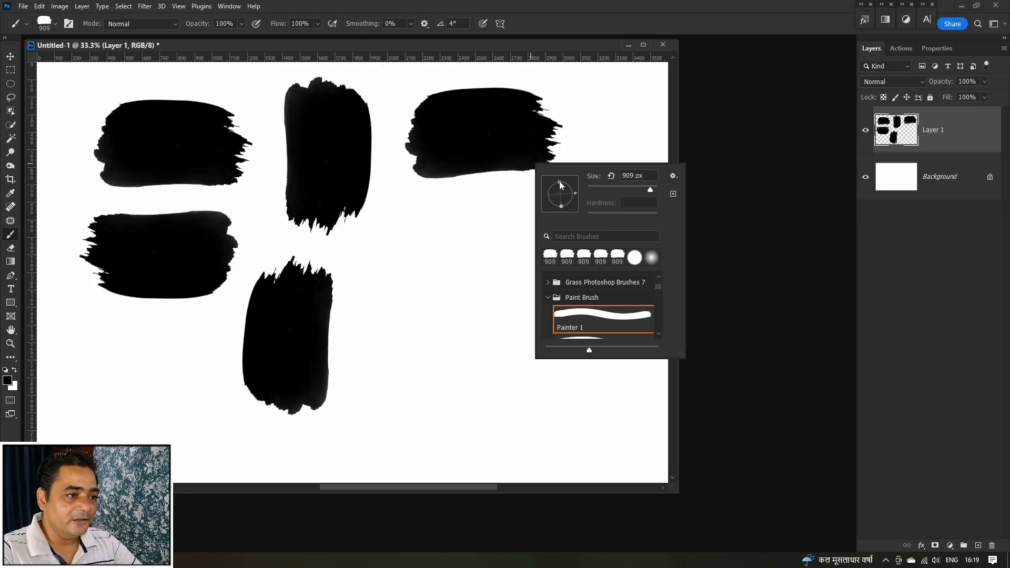
left_click_drag(560, 181, 558, 201)
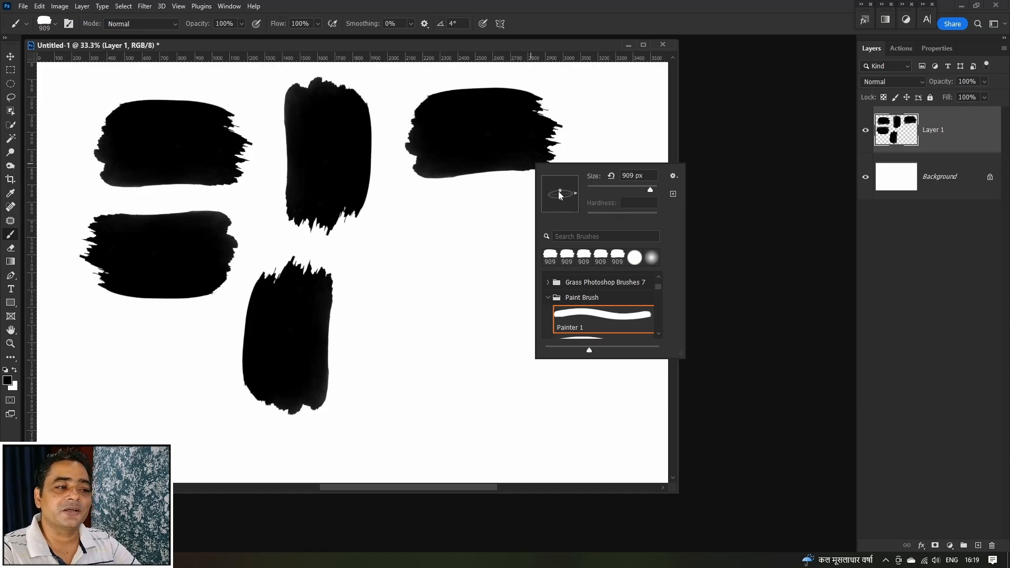
key("Return")
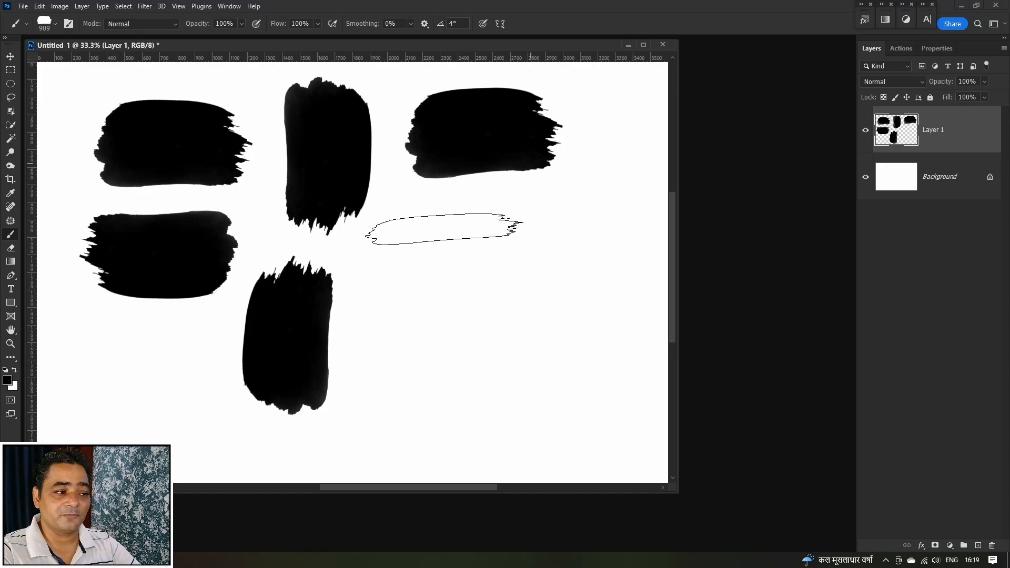
left_click(445, 229)
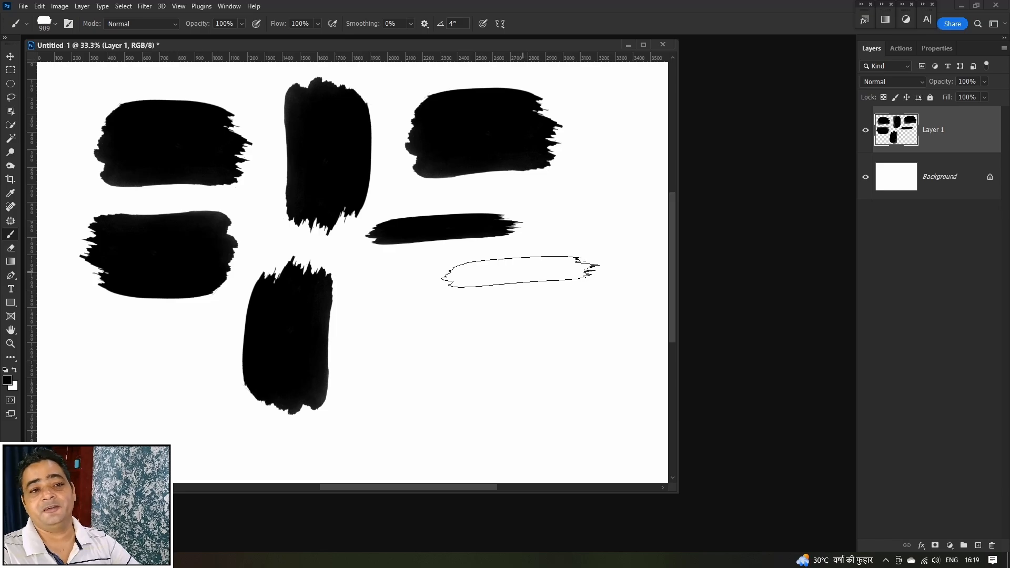
Step: Rotate the flattened brush tip to -90° and stamp a thin vertical stroke below the thin horizontal one
right_click(521, 272)
left_click_drag(568, 299, 551, 315)
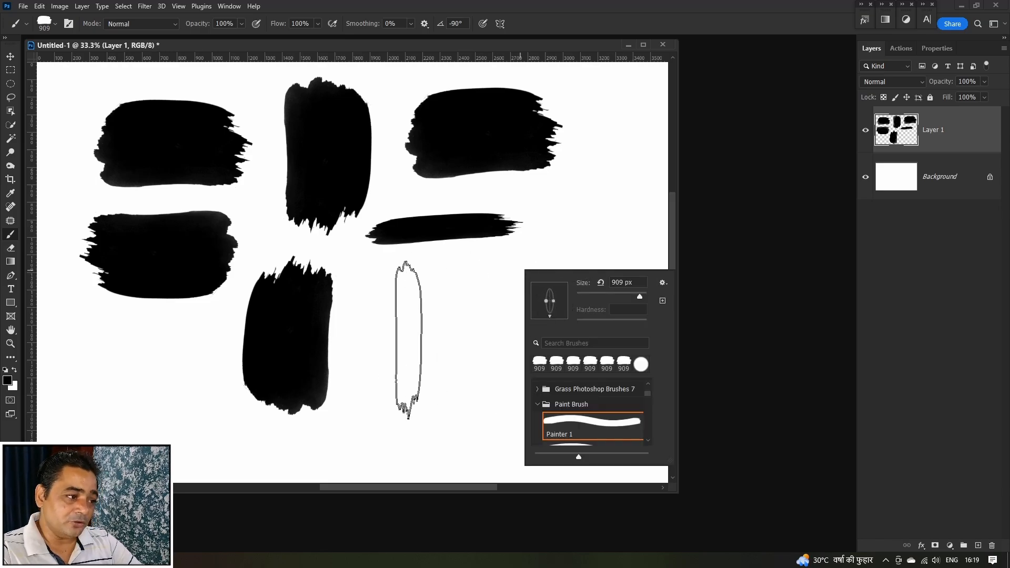
left_click(415, 339)
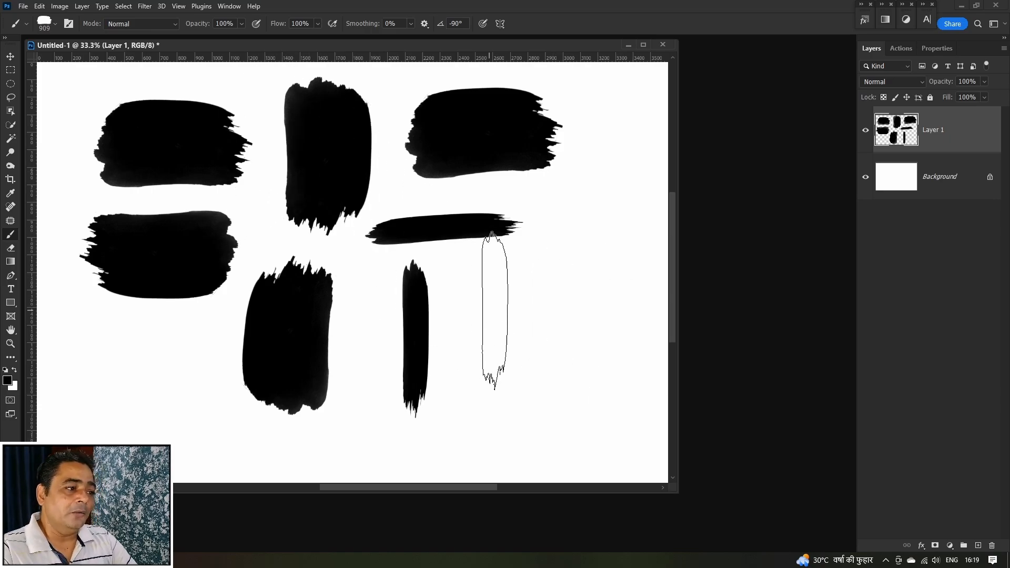
Step: Restore the brush tip's full roundness, and replace the painted Layer 1 with a new empty layer
right_click(497, 310)
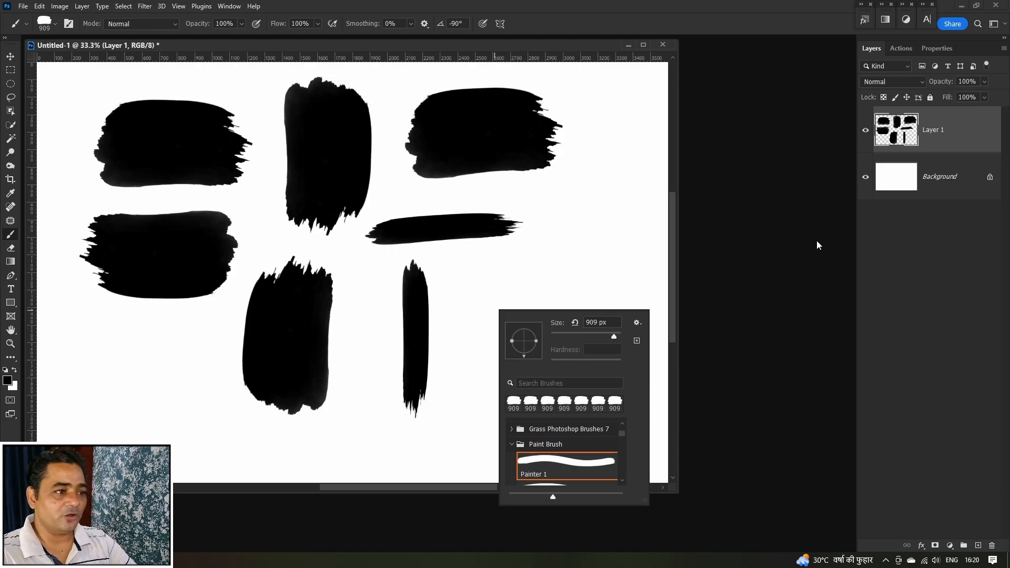
left_click(991, 142)
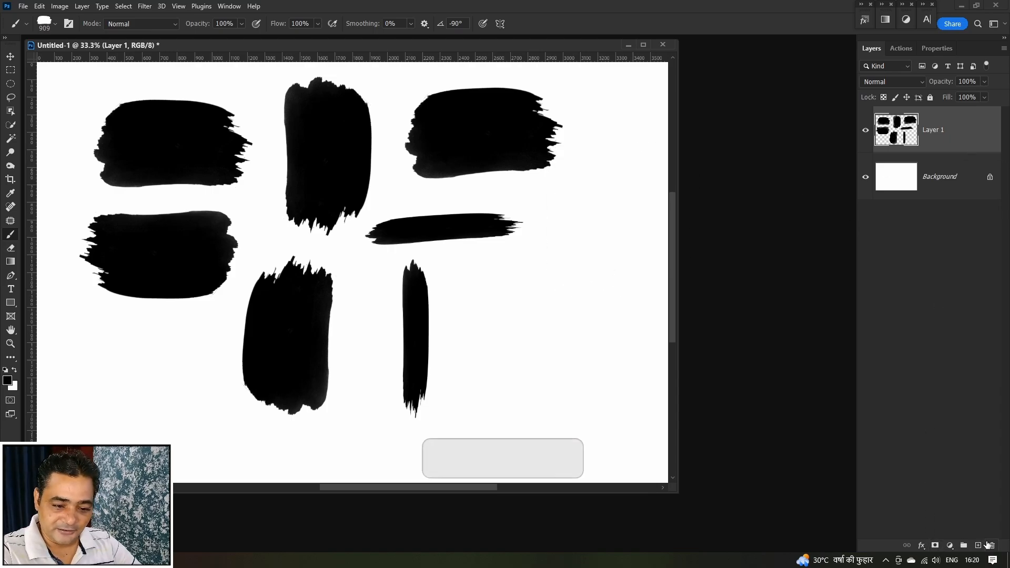
left_click(987, 544)
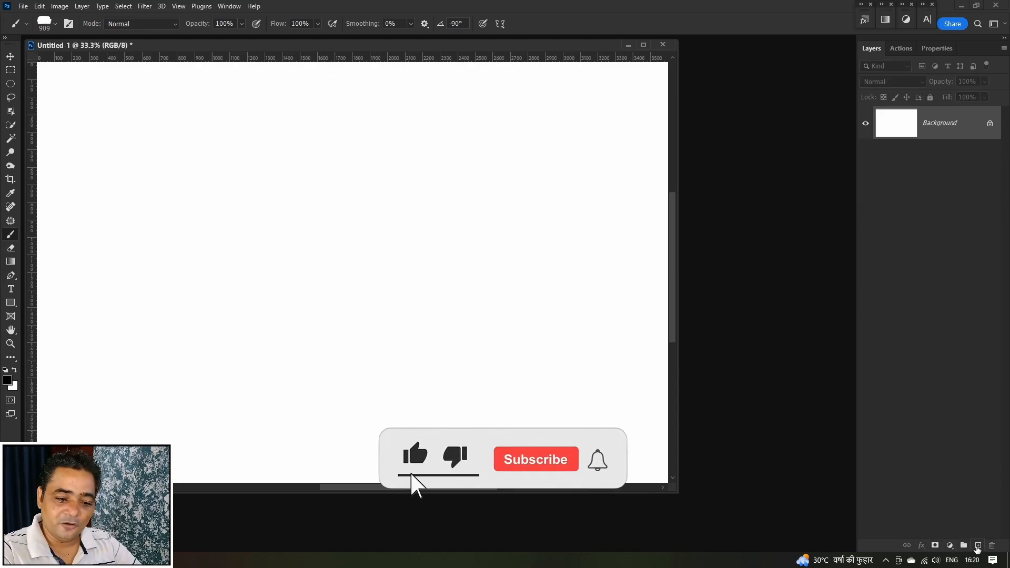
left_click(978, 546)
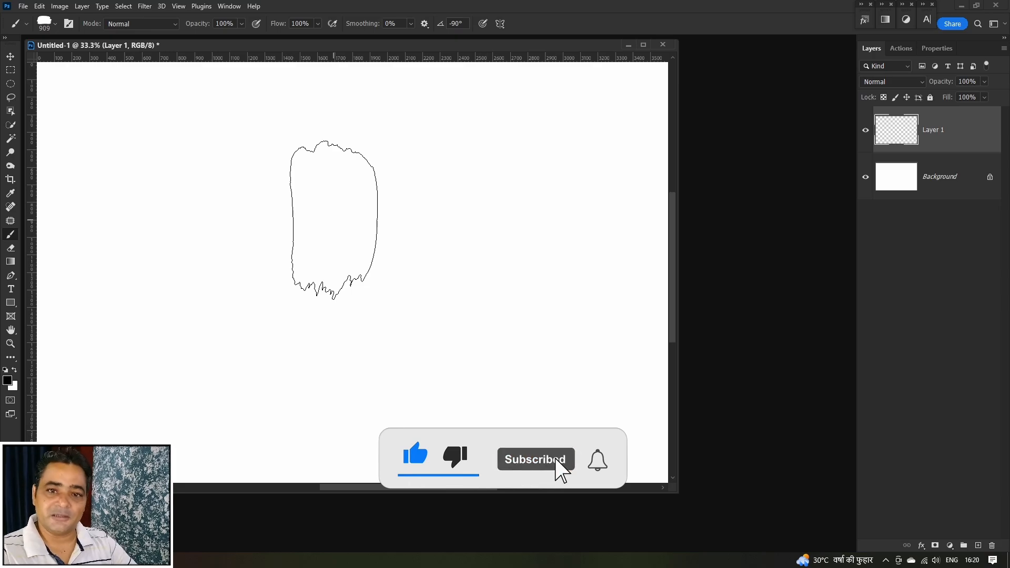
Step: Reset the brush to the Painter 1 preset at 2500 px and 0°, and stamp one large stroke on the new layer
right_click(336, 219)
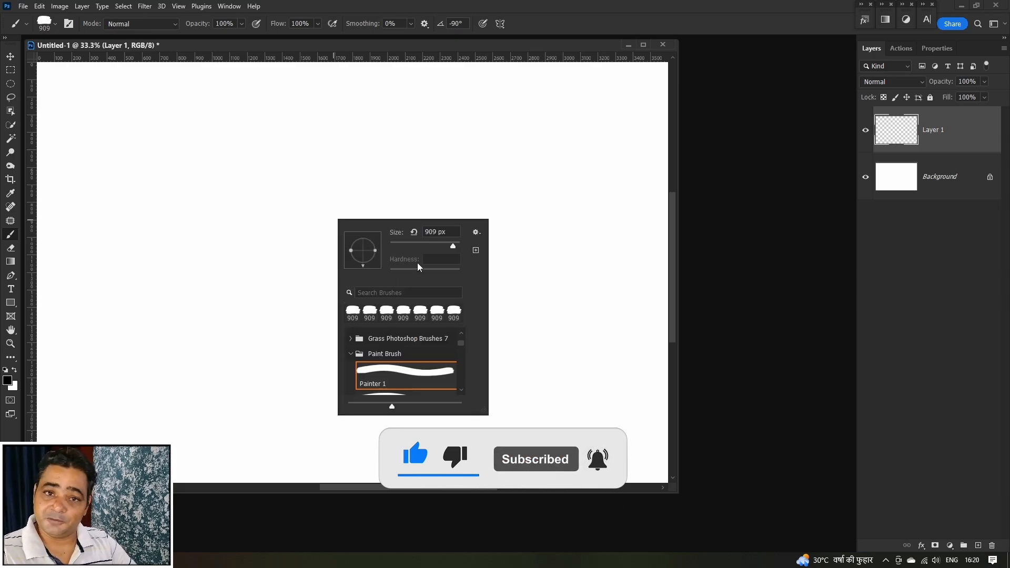
left_click(455, 245)
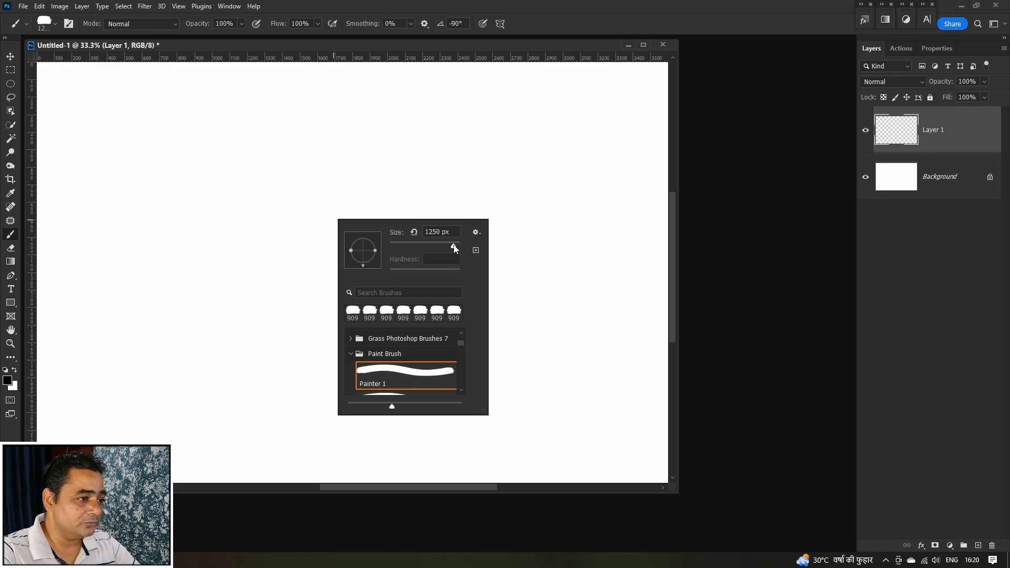
left_click_drag(454, 246, 453, 247)
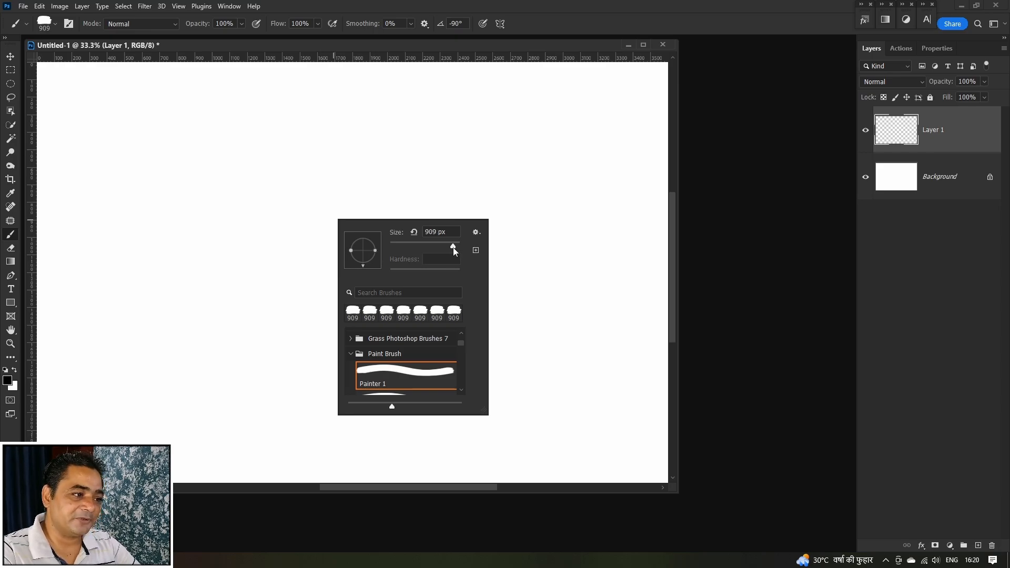
left_click(453, 249)
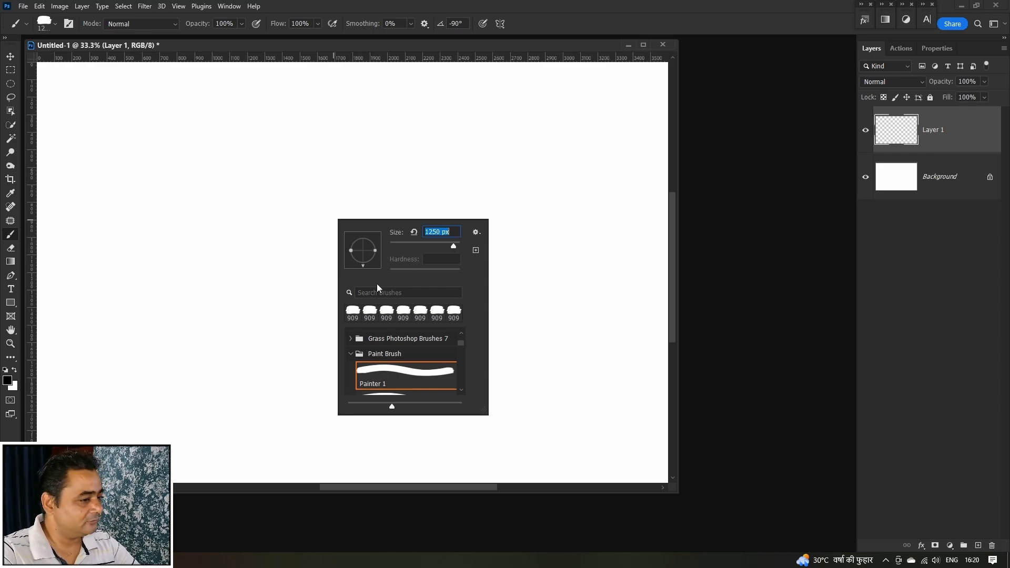
left_click(401, 370)
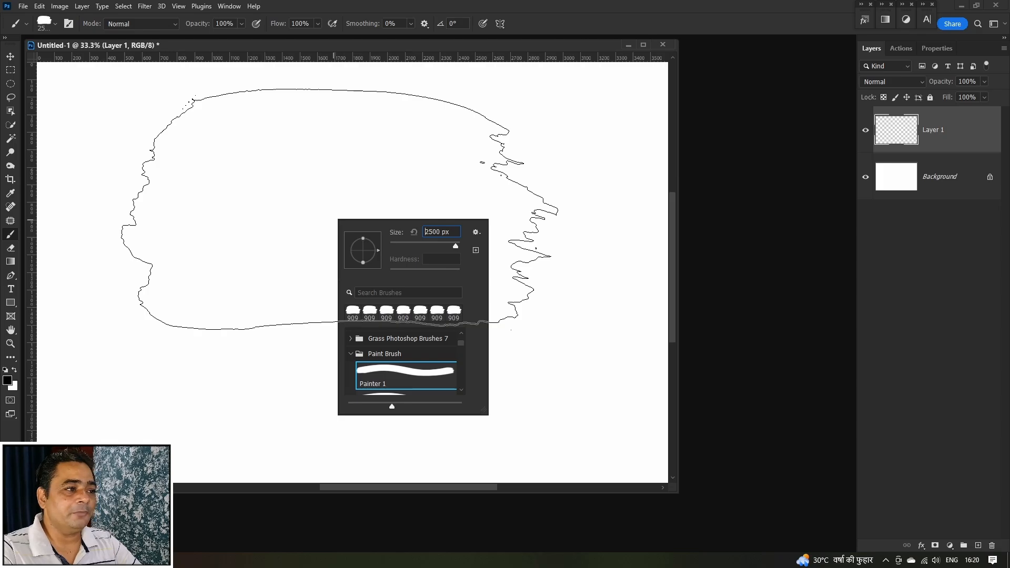
left_click(339, 209)
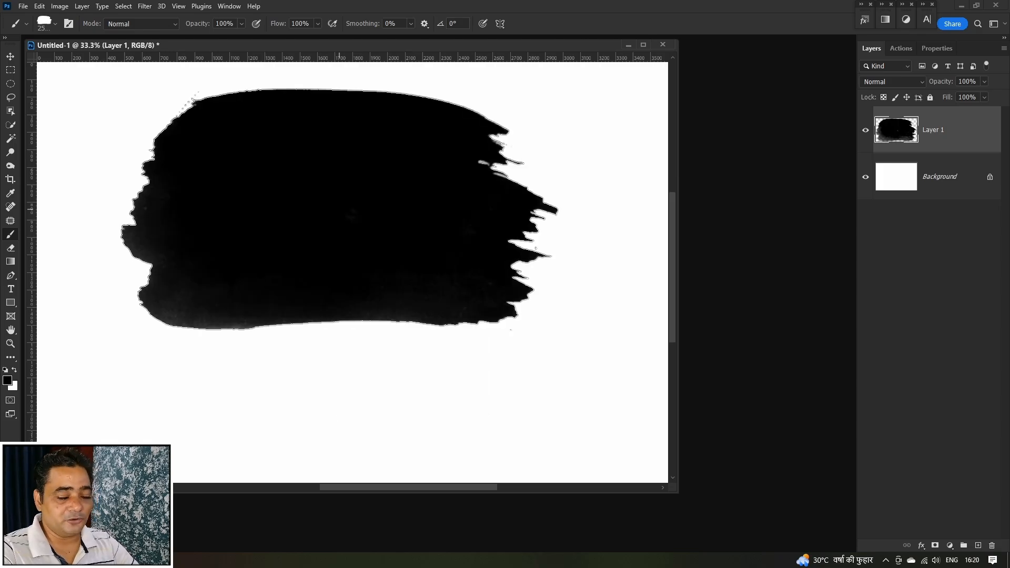
Step: Undo the large Painter 1 stroke and stamp it twice on the same spot to build up a denser fill
scroll(406, 262, "up", 12)
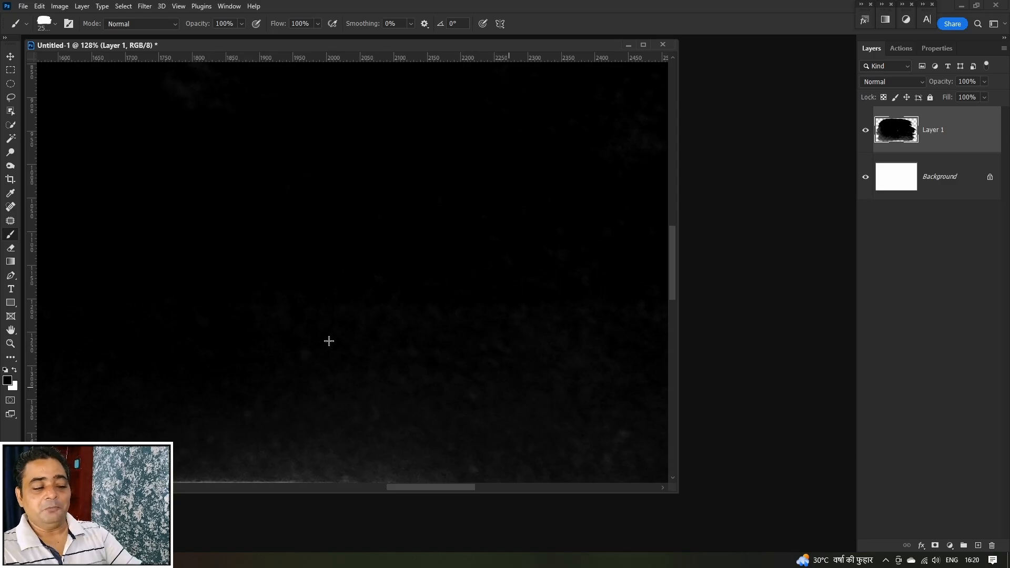
scroll(437, 332, "down", 8)
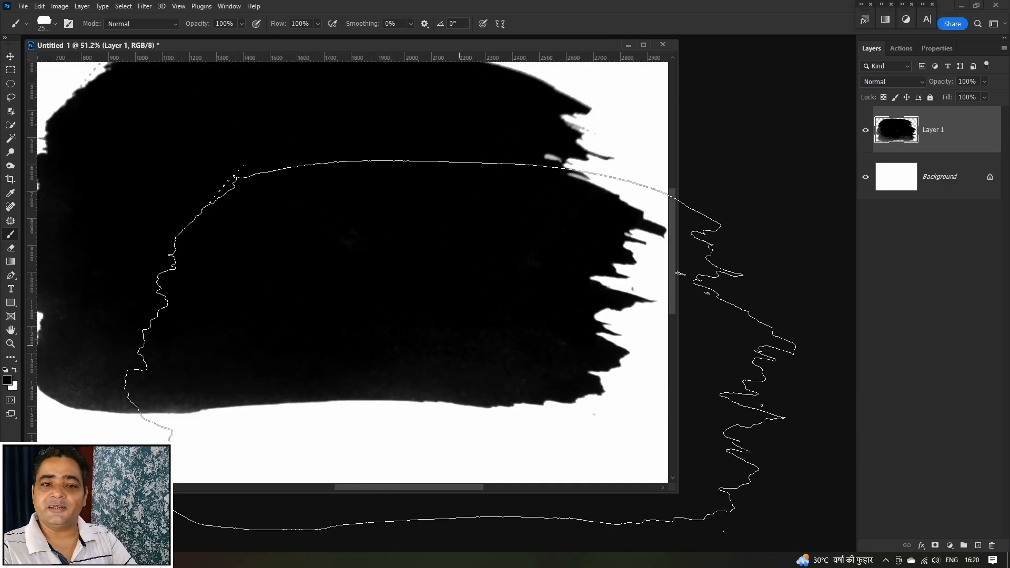
scroll(458, 342, "up", 3)
scroll(452, 332, "down", 5)
scroll(438, 308, "up", 3)
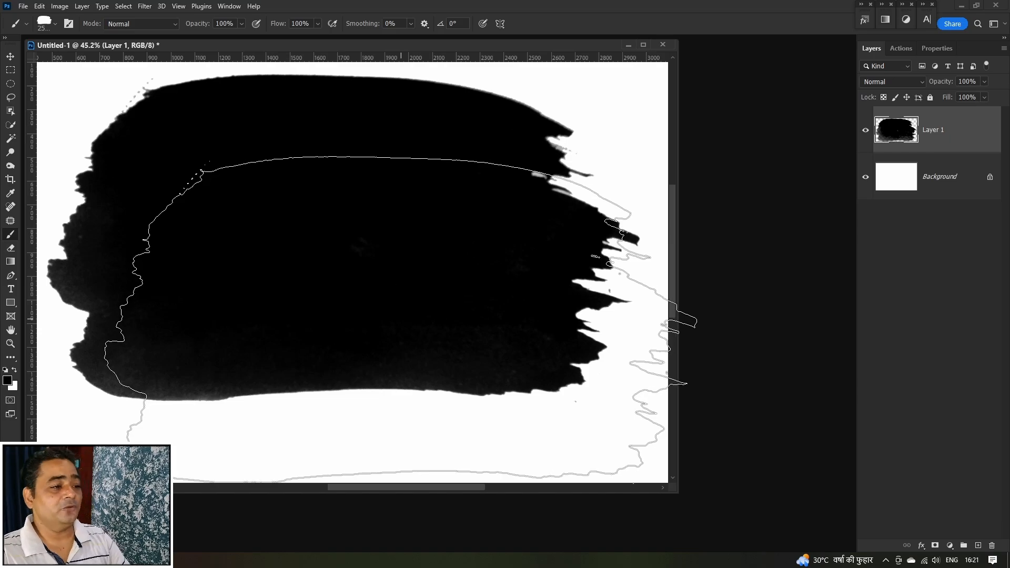
key("ctrl+z")
scroll(342, 261, "down", 3)
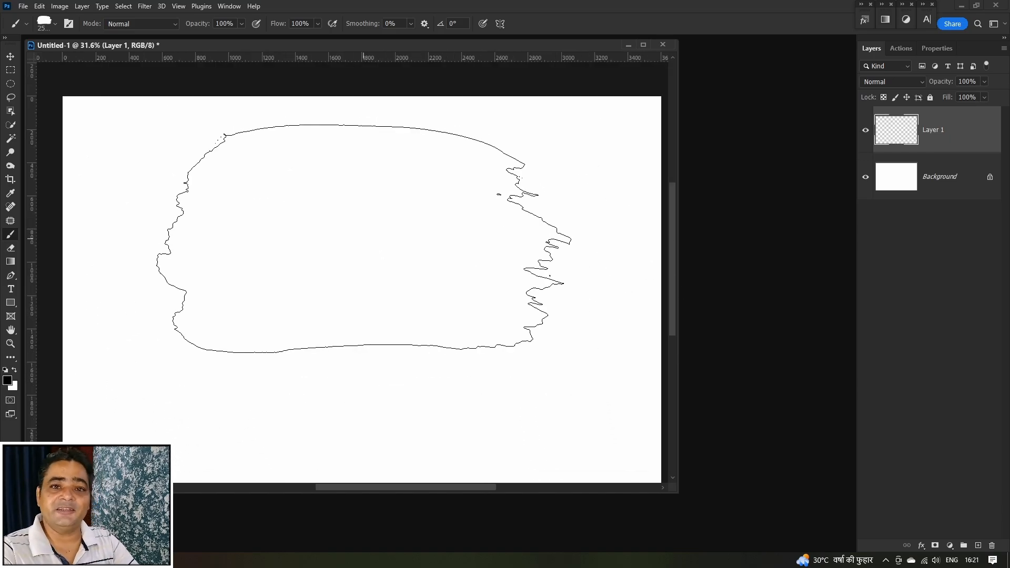
left_click(364, 239)
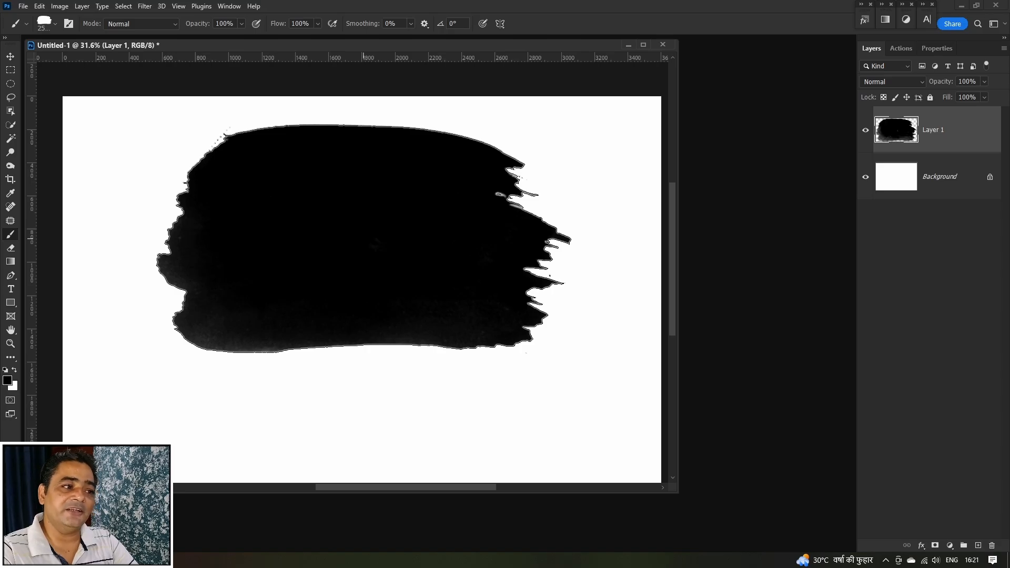
left_click(364, 239)
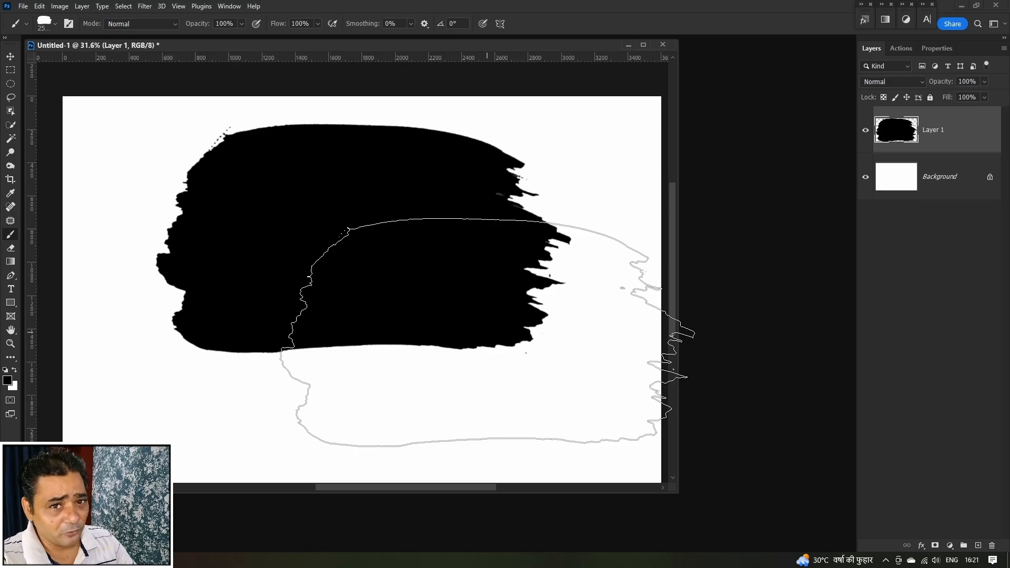
Step: Choose the Painter 3 brush, rotate its tip to -175°, and stamp it over the lower left of the black shape
left_click(55, 23)
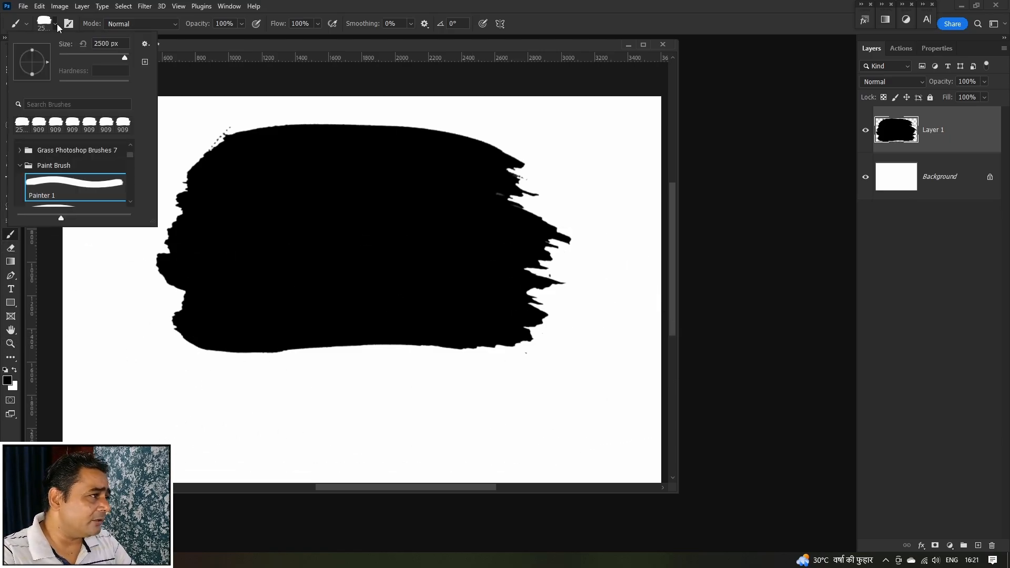
scroll(84, 179, "down", 3)
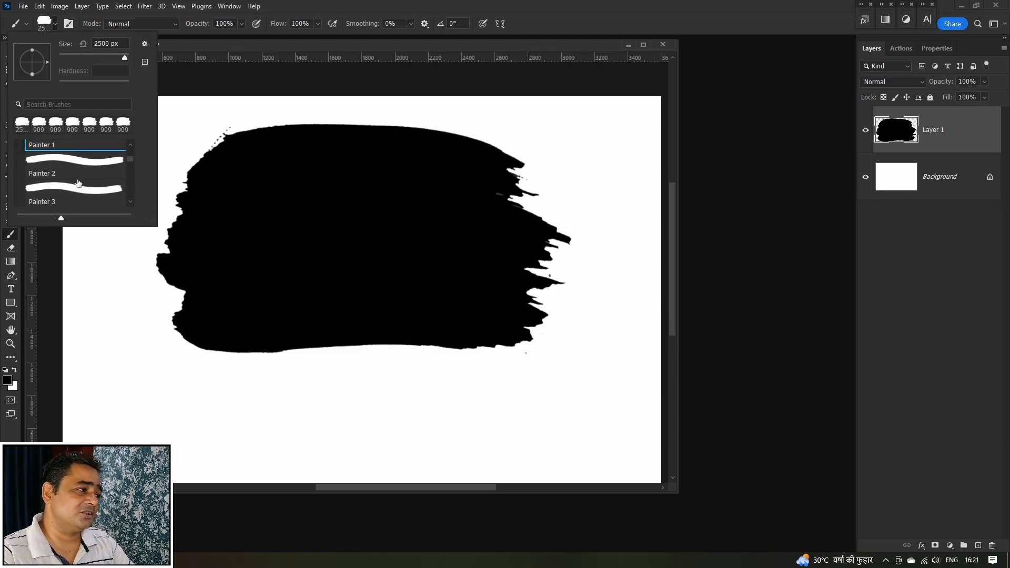
left_click(74, 193)
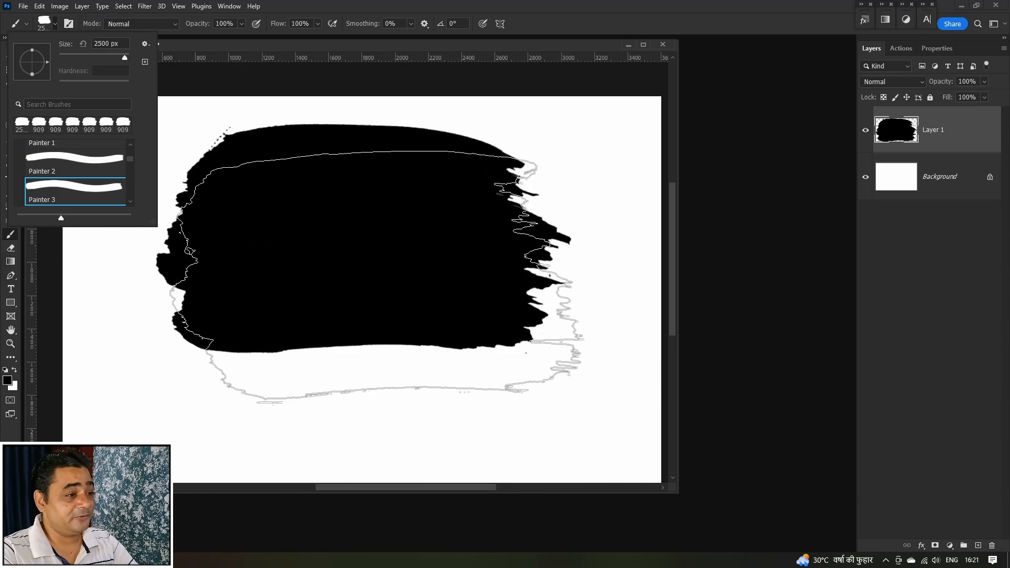
right_click(409, 292)
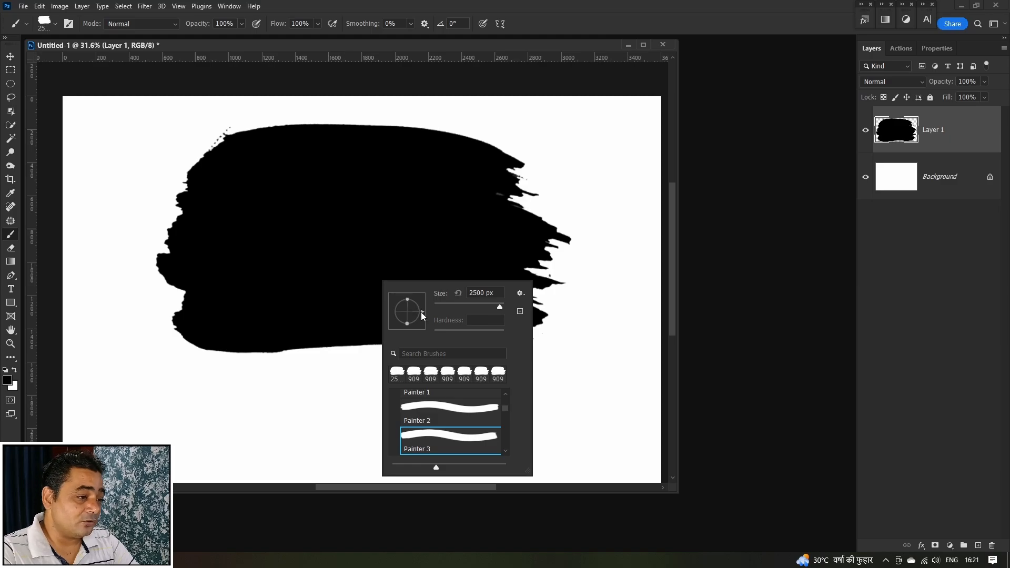
mouse_move(387, 317)
left_mouse_down()
mouse_move(281, 338)
mouse_move(323, 300)
left_mouse_up()
left_click(323, 300)
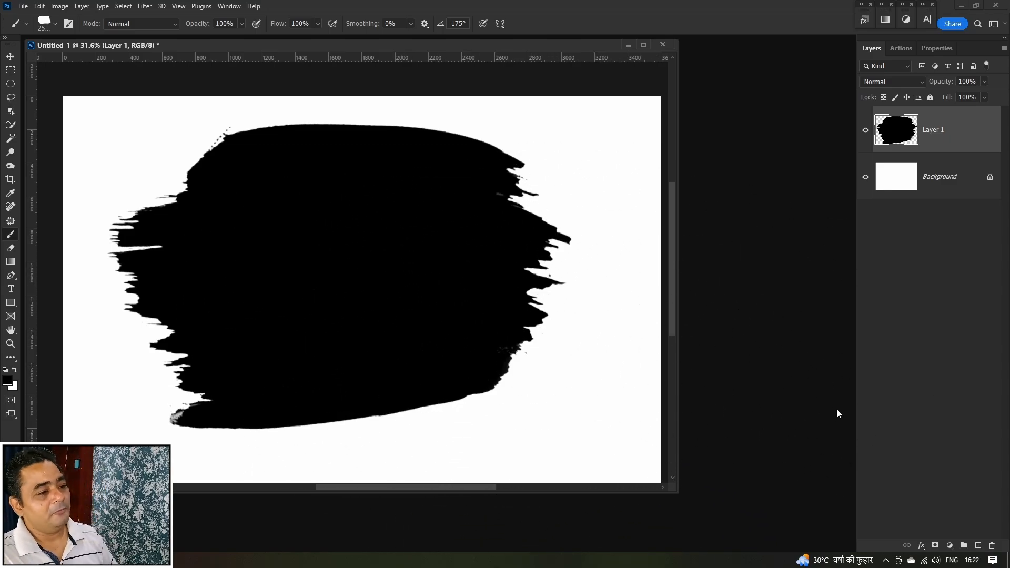
key("ctrl+z")
key("ctrl+shift+z")
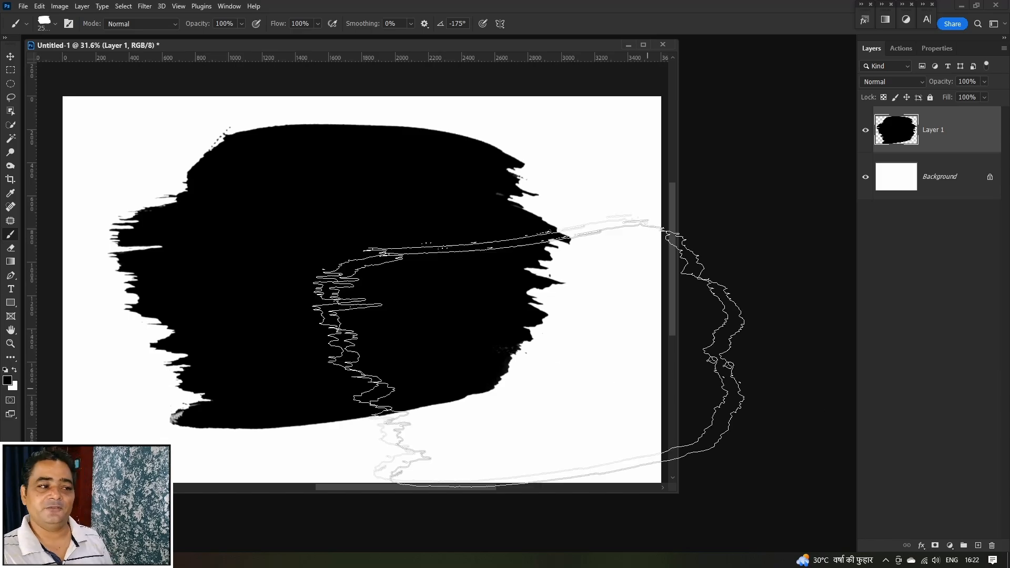
Step: Choose the Painter 6 brush, rotate its tip to -162°, and stamp it over the upper right of the black shape
left_click(54, 24)
scroll(87, 177, "down", 2)
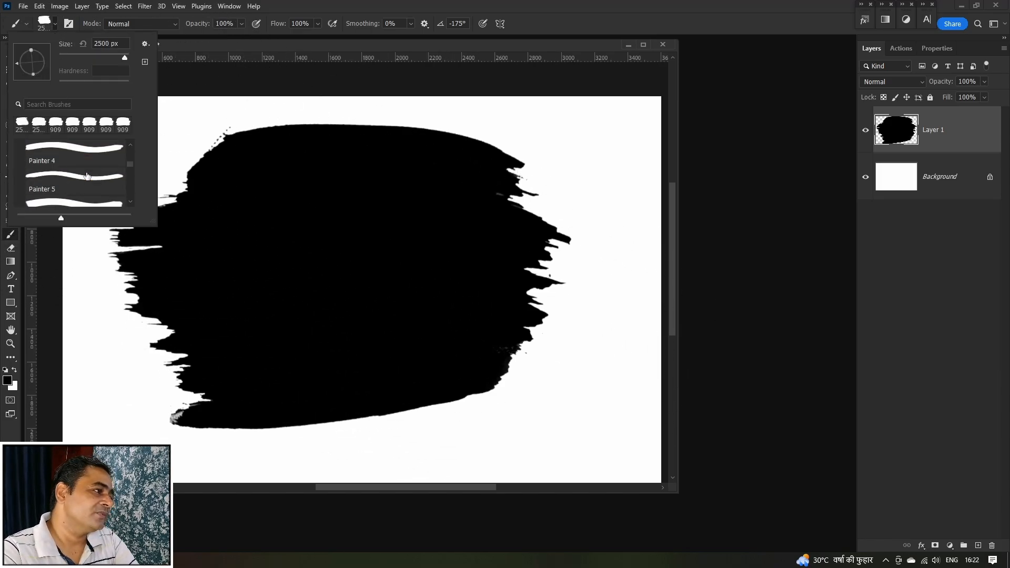
left_click(88, 187)
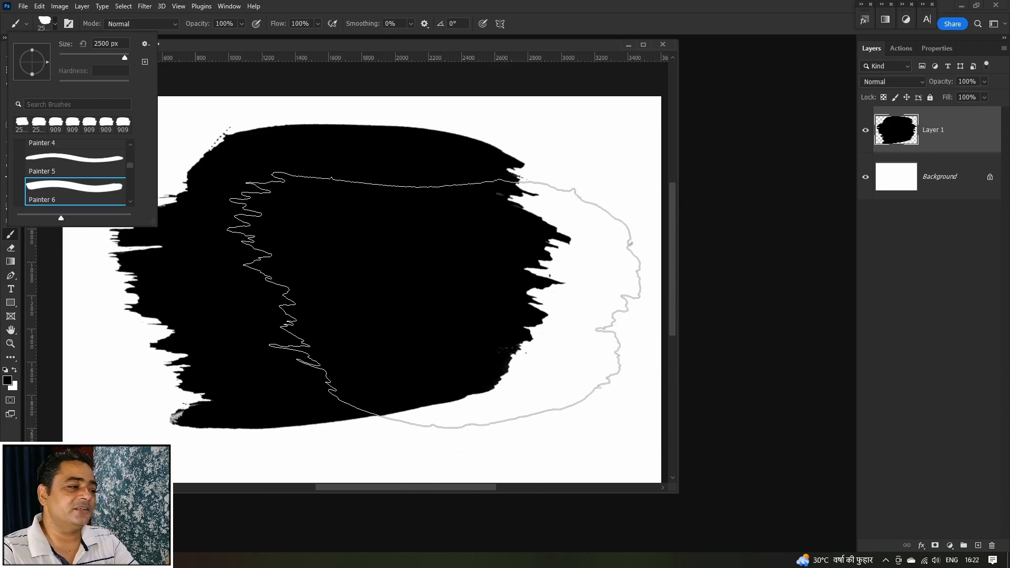
right_click(435, 300)
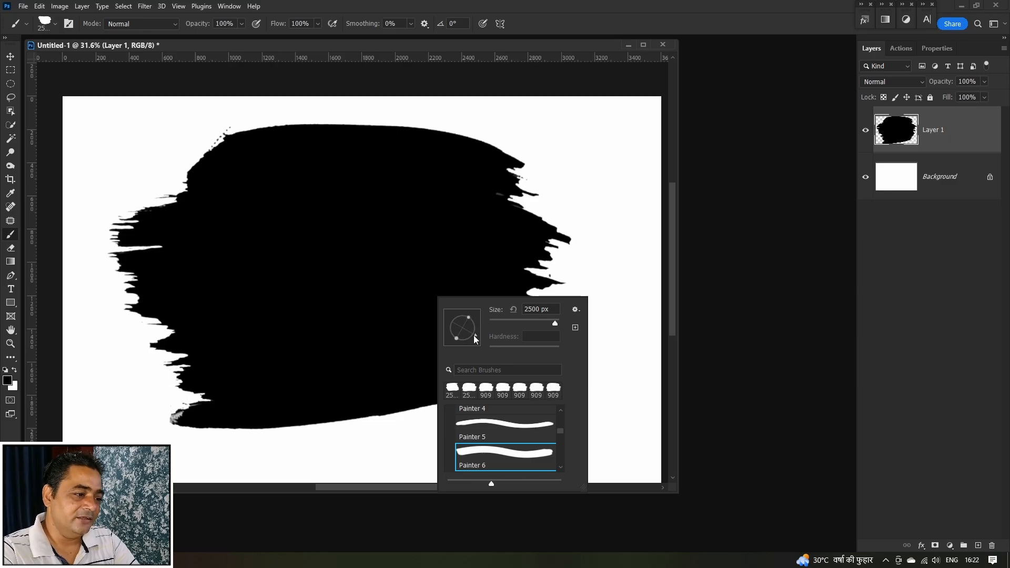
mouse_move(473, 336)
left_mouse_down()
mouse_move(444, 335)
mouse_move(450, 323)
left_mouse_up()
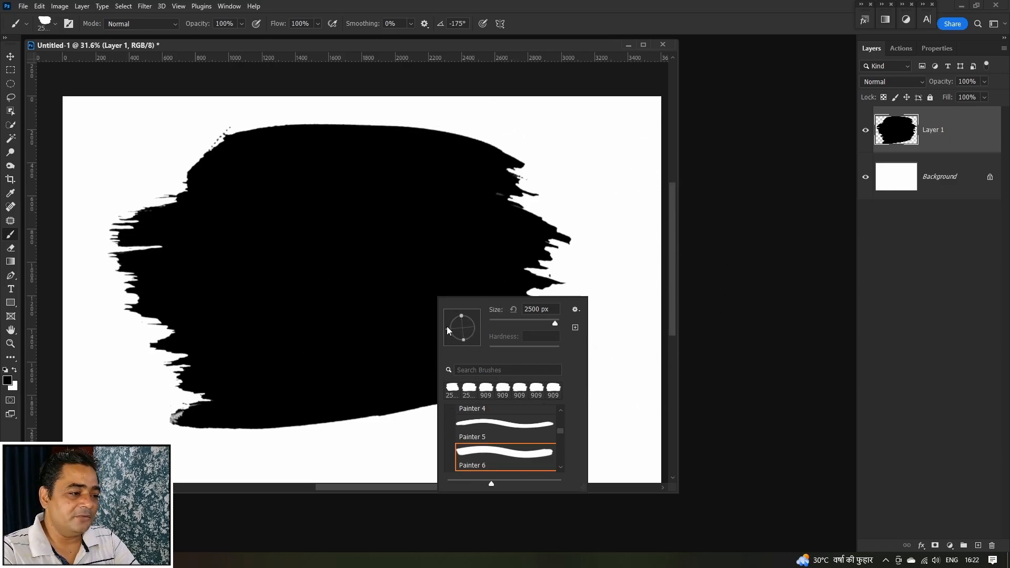
mouse_move(450, 321)
left_mouse_down()
mouse_move(479, 317)
mouse_move(473, 339)
mouse_move(455, 329)
mouse_move(484, 296)
mouse_move(488, 331)
mouse_move(461, 322)
left_mouse_up()
left_click(429, 227)
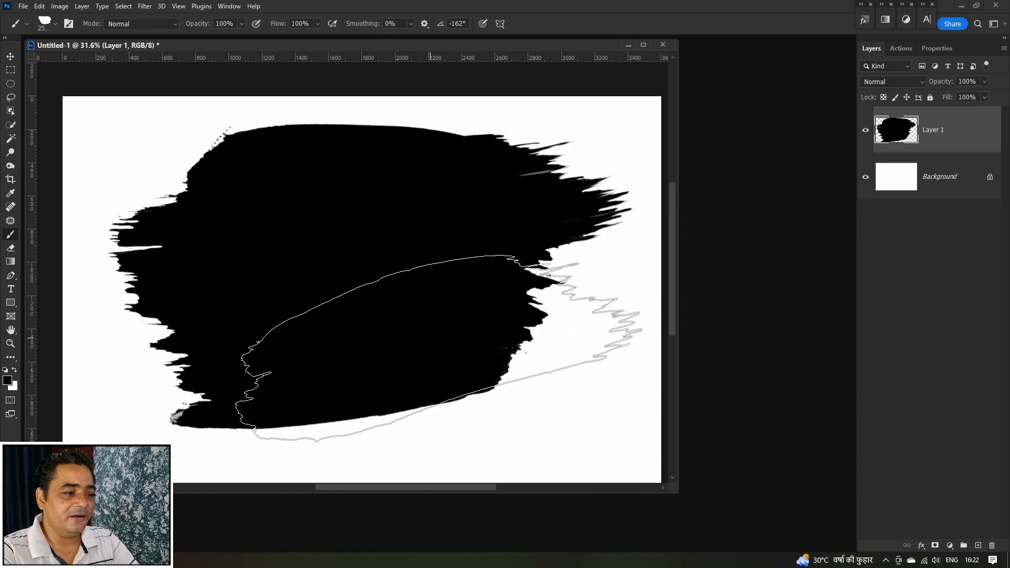
Step: Stamp the Painter 6 brush repeatedly on one spot over the lower right of the black shape
left_click(431, 343)
left_click(431, 343)
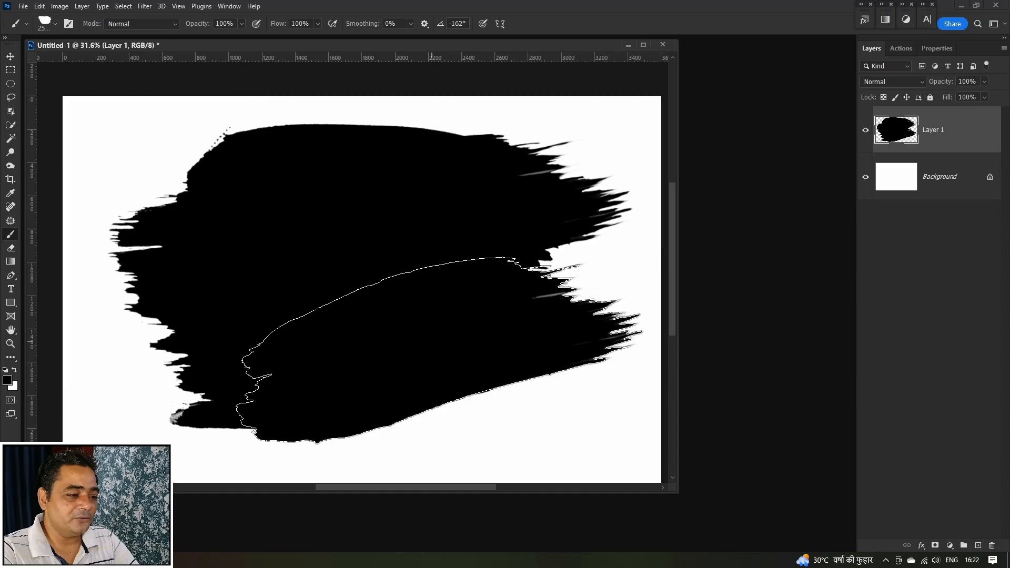
left_click(431, 342)
left_click(432, 342)
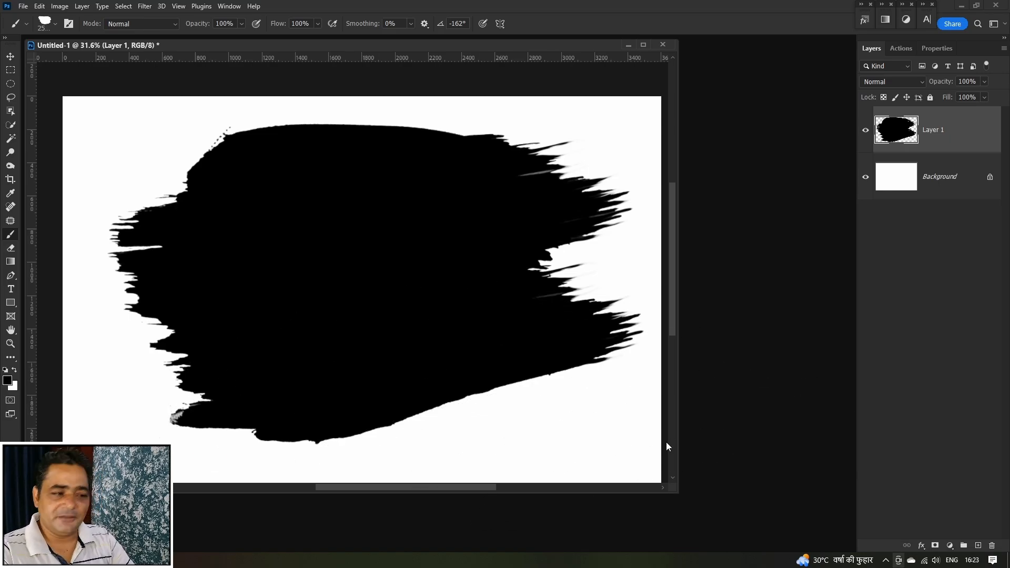
Step: Move the black brushed shape on Layer 1 slightly toward the lower left of the canvas
left_click(11, 57)
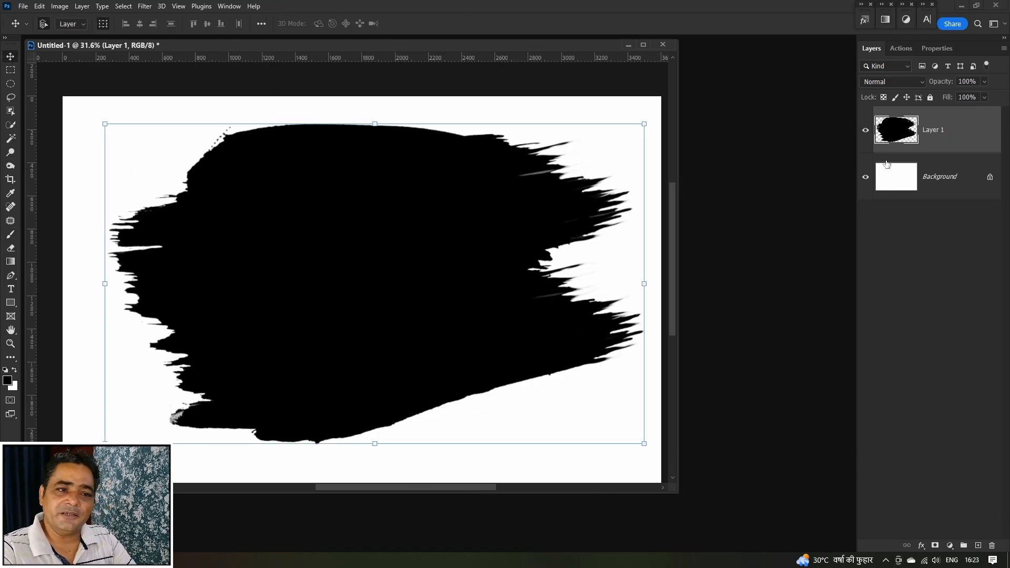
left_click_drag(490, 207, 470, 223)
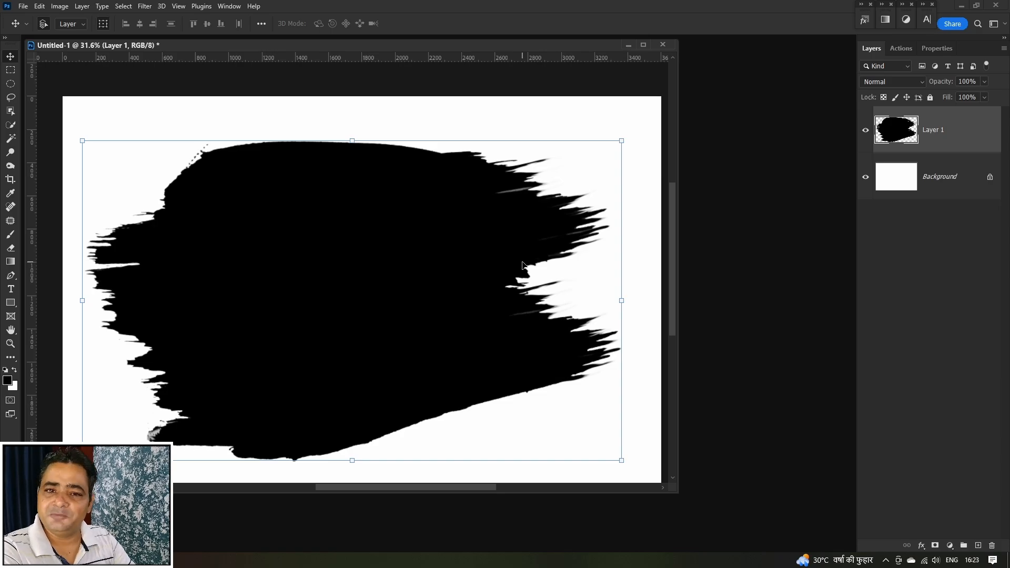
Step: Delete the white Background layer to expose transparency around the brushed shape, and undo the deletion
left_click(945, 171)
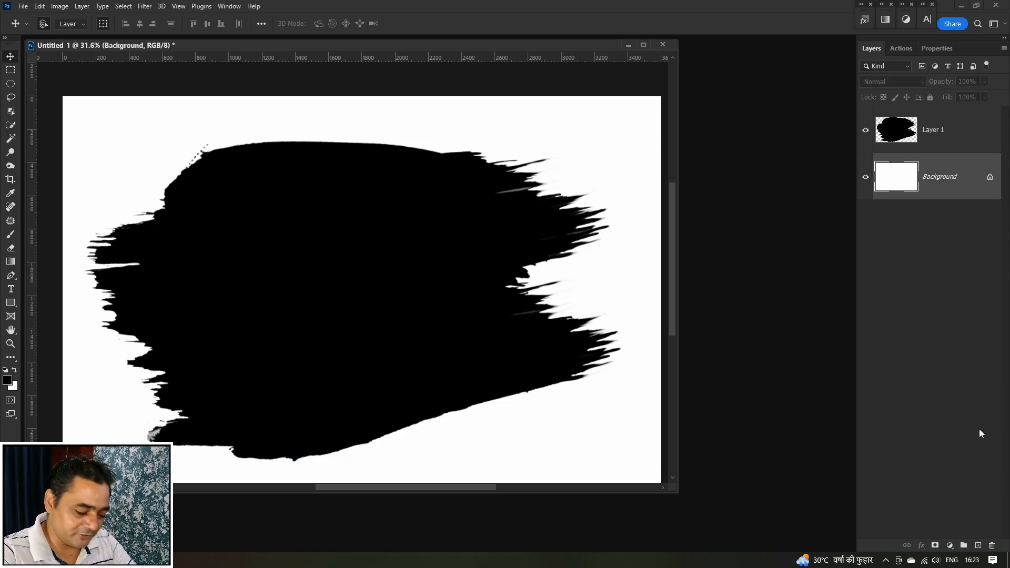
key("Delete")
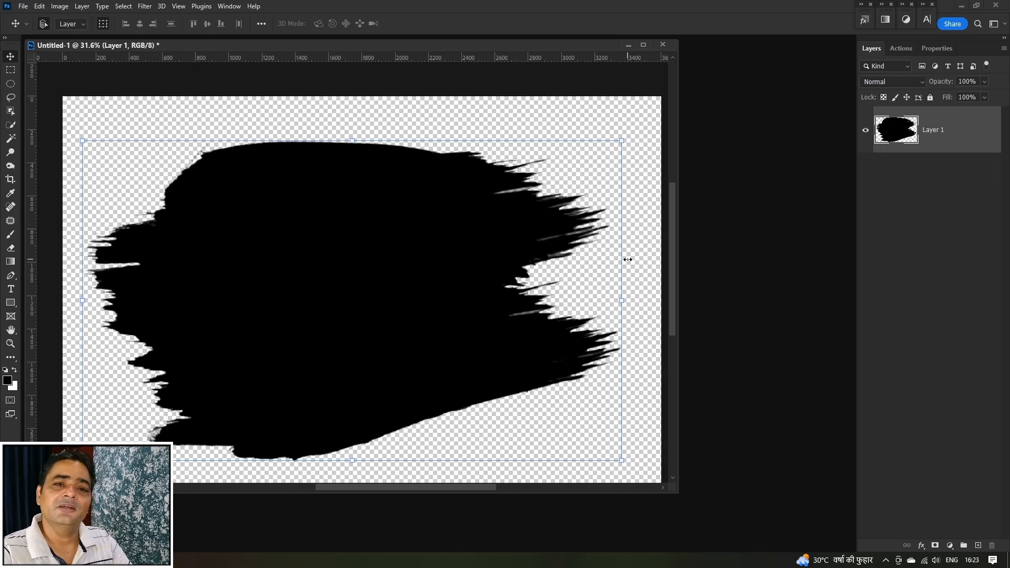
key("ctrl+z")
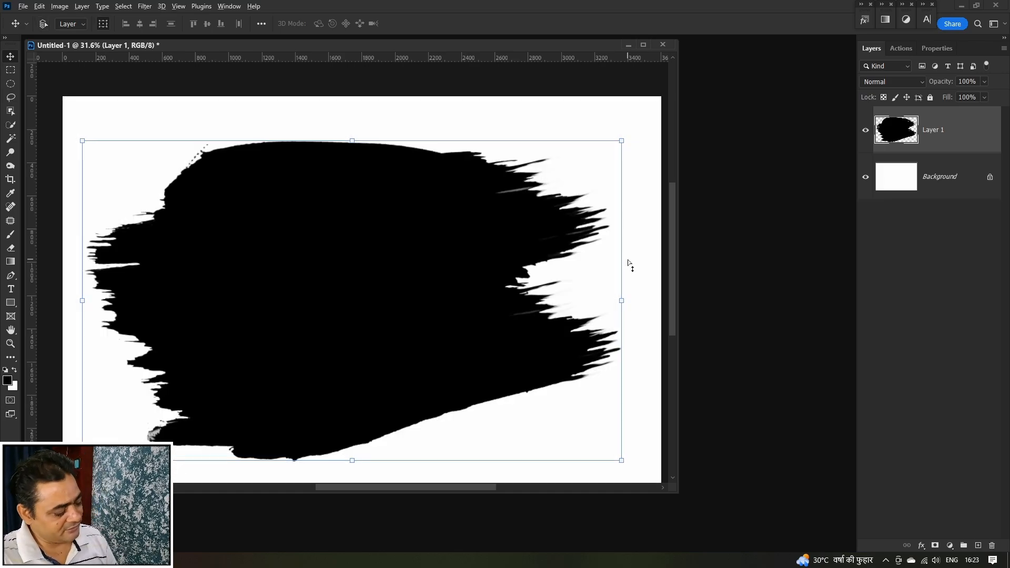
Step: Move the brushed shape slightly upward and reposition the floating document window within the workspace
left_click_drag(386, 366, 386, 354)
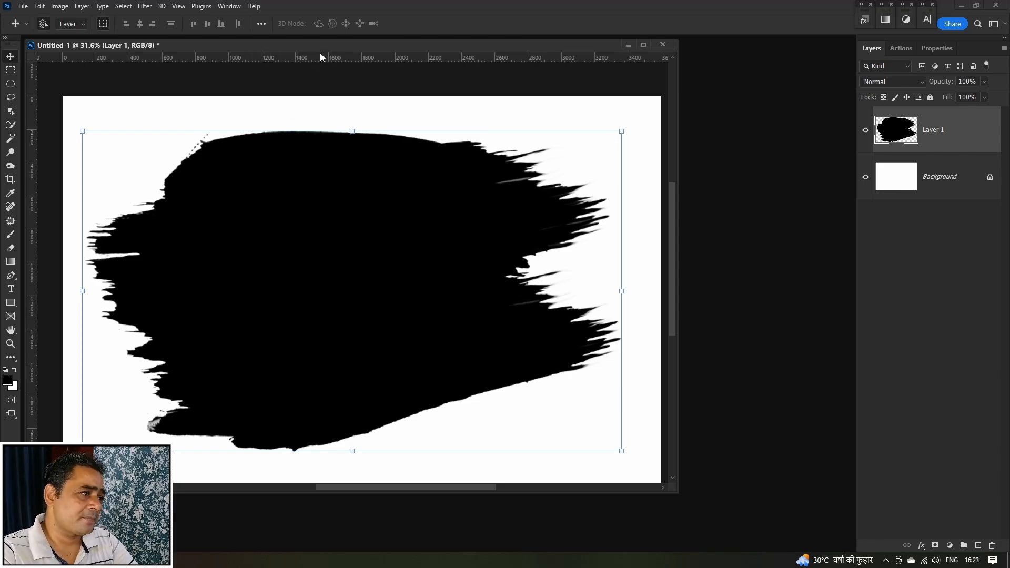
left_click_drag(325, 47, 394, 62)
Step: Open the New York City street photo from the file manager, close it once copied, and paste it above the black shape in Untitled-1
key("alt+Tab")
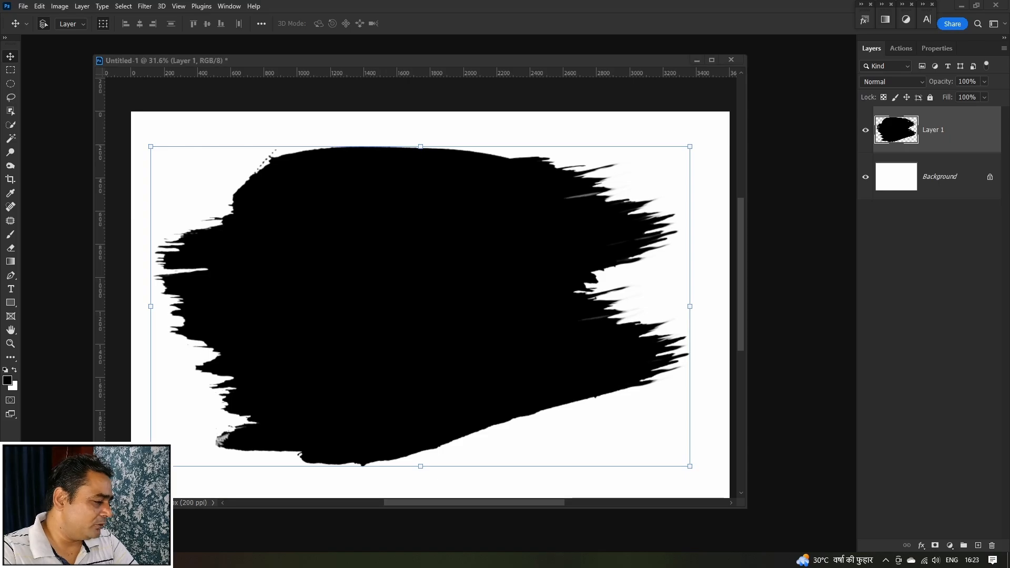
left_click_drag(490, 258, 784, 483)
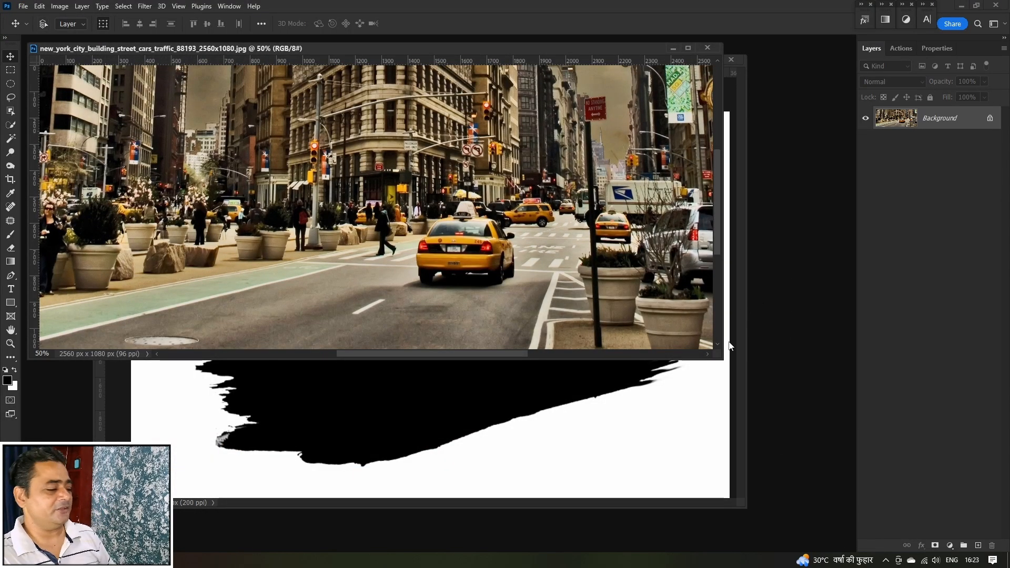
key("ctrl+w")
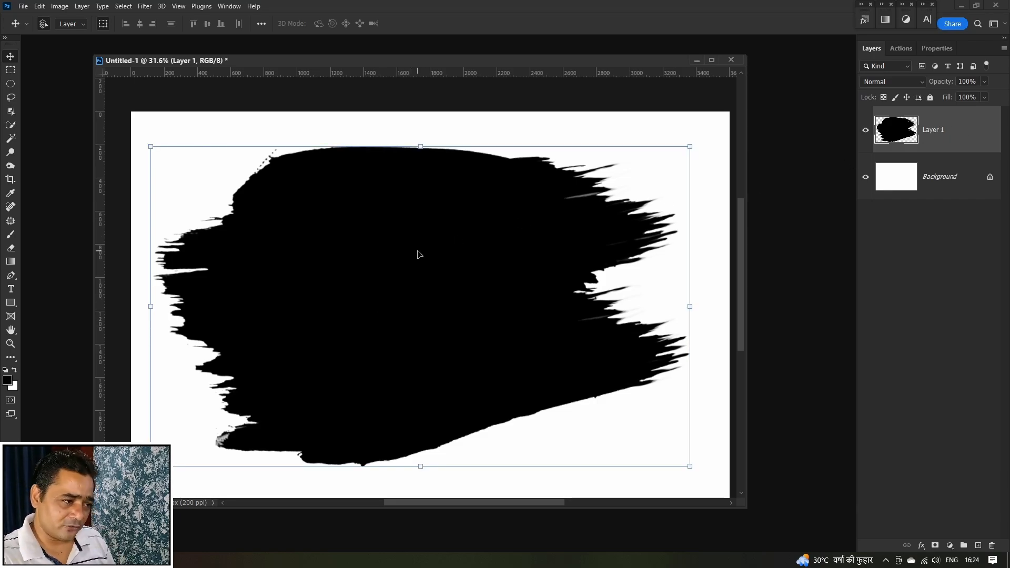
key("ctrl+v")
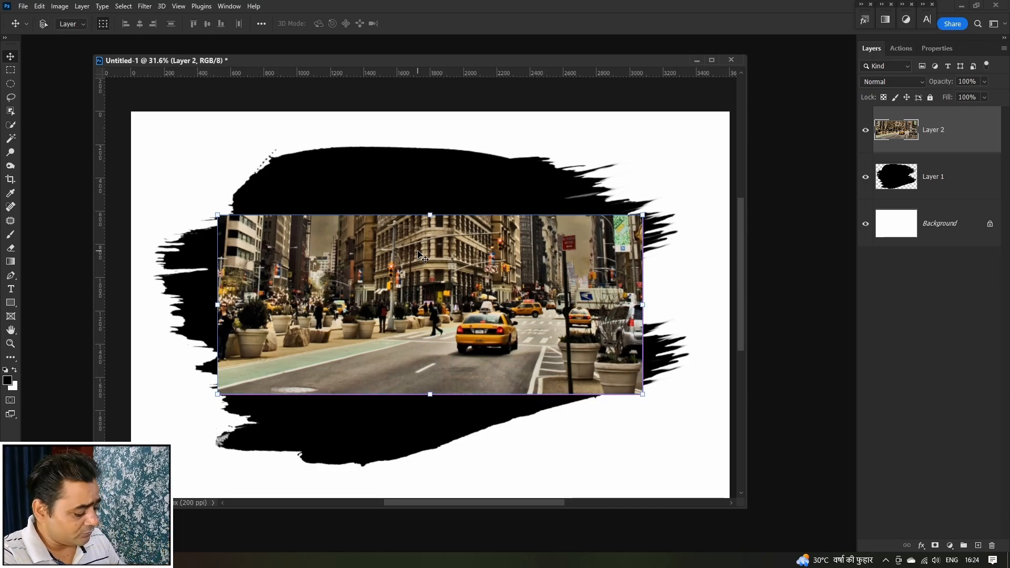
Step: Clip the street photo layer to the black shape on Layer 1, release the clipping mask, and apply it again
key("ctrl+alt+g")
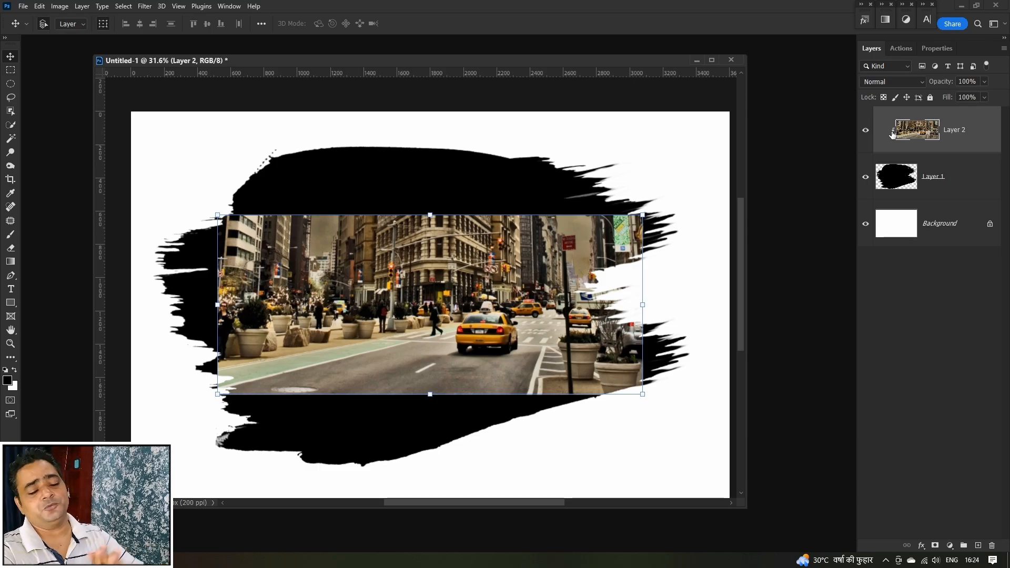
key("ctrl+alt+g")
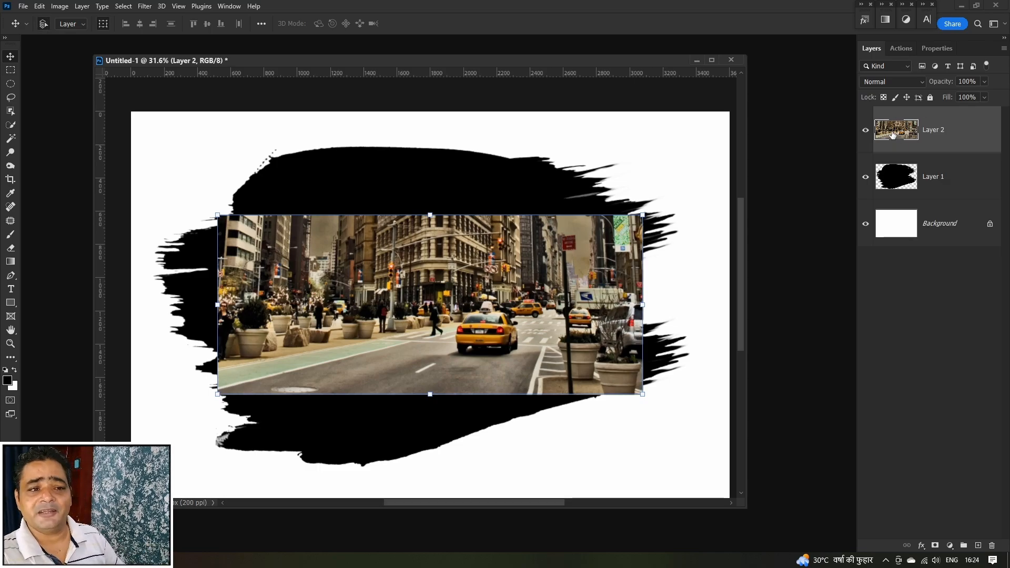
left_click(951, 153, "alt")
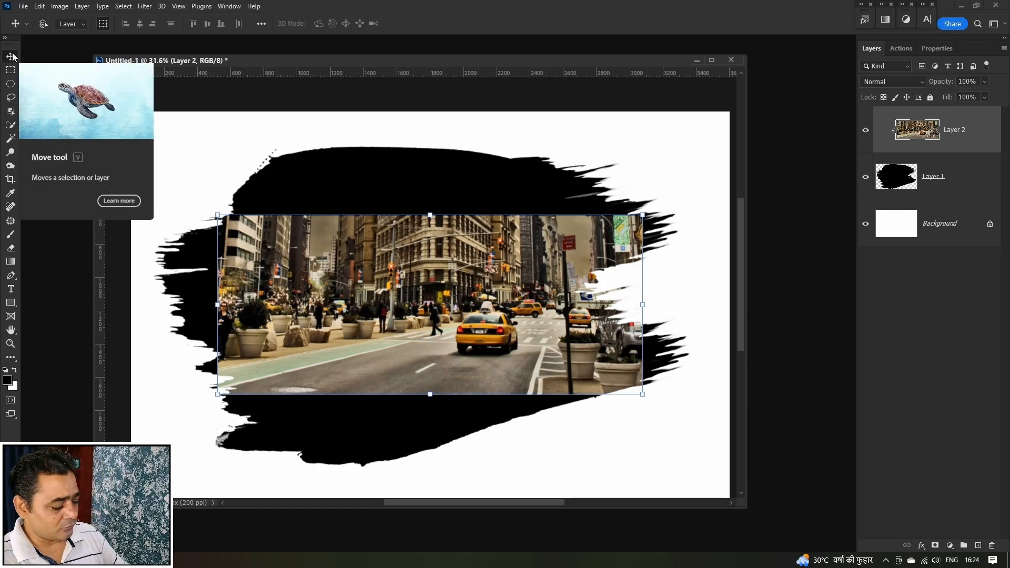
Step: Scale up and reposition the clipped street photo so it fills the whole brushed shape with the taxi in view
key("ctrl+t")
scroll(367, 264, "down", 3)
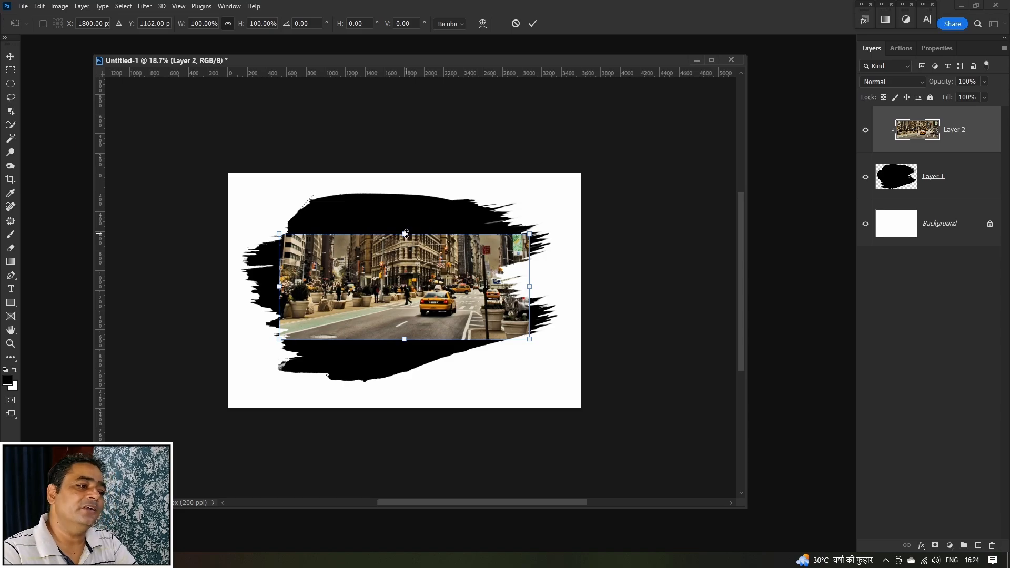
left_click_drag(406, 235, 406, 177)
left_click_drag(403, 340, 374, 388)
left_click_drag(440, 320, 407, 327)
key("Return")
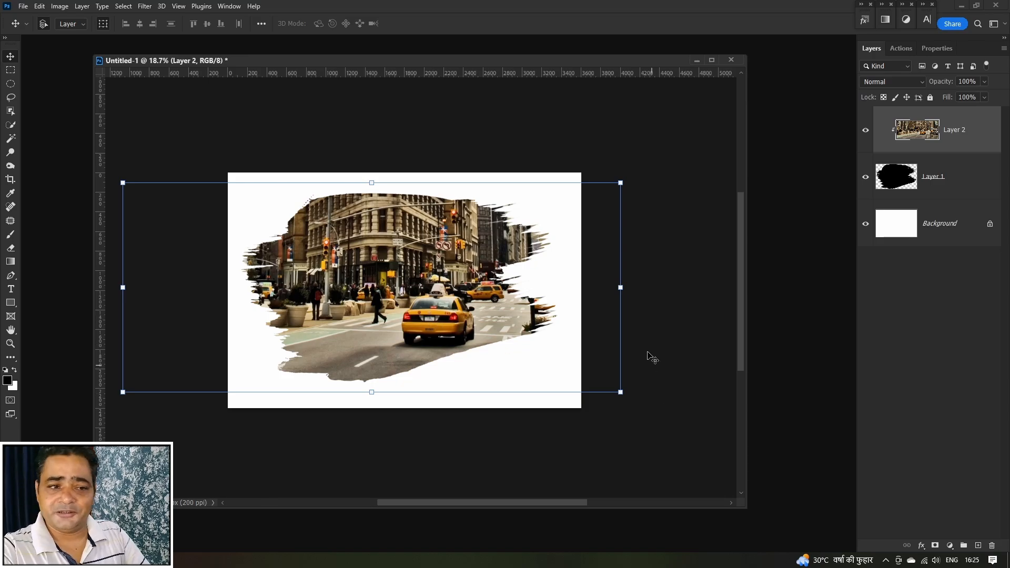
Step: Duplicate the black brushed shape on Layer 1, keeping the photo clipped to the copy
left_click(959, 188)
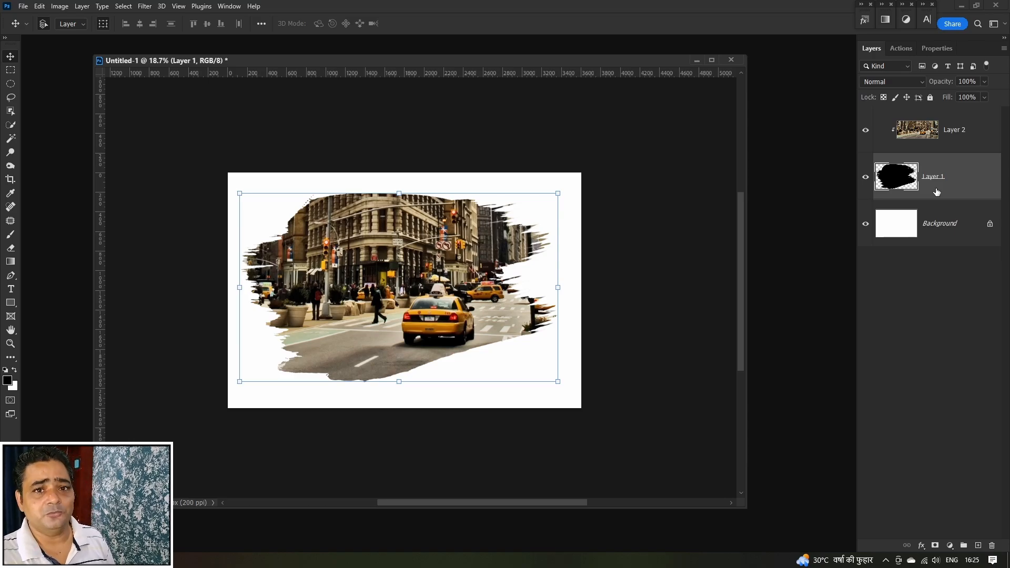
key("alt+]")
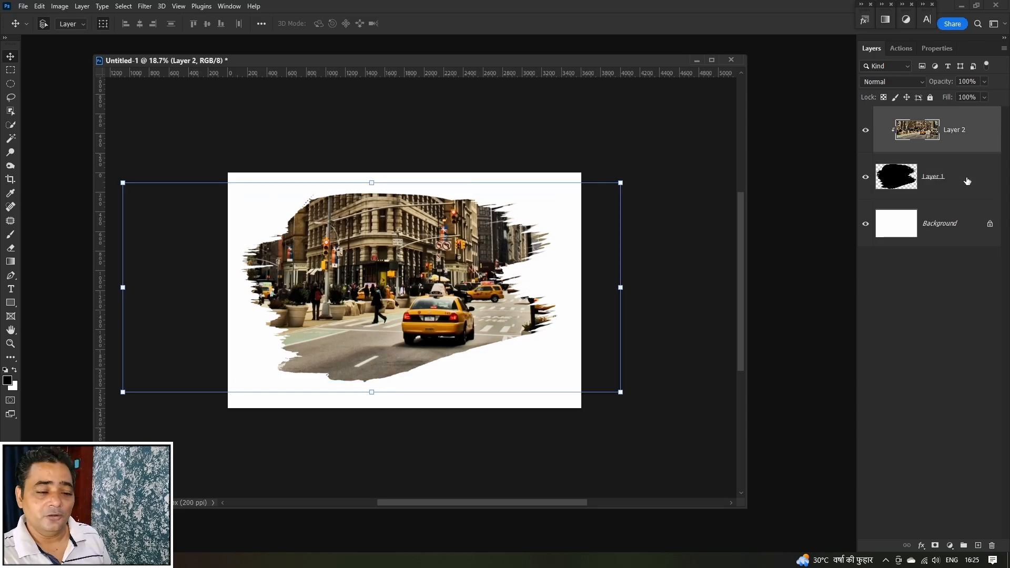
left_click(966, 182)
key("ctrl+j")
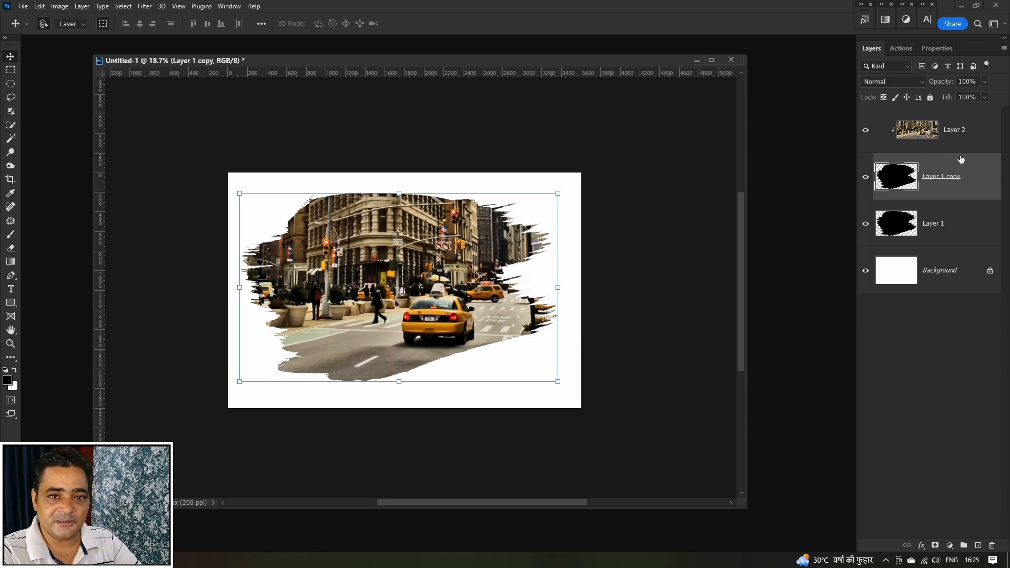
Step: Hide the original Layer 1 and toggle the visibility of its copy to compare the two shape layers
left_click(951, 232)
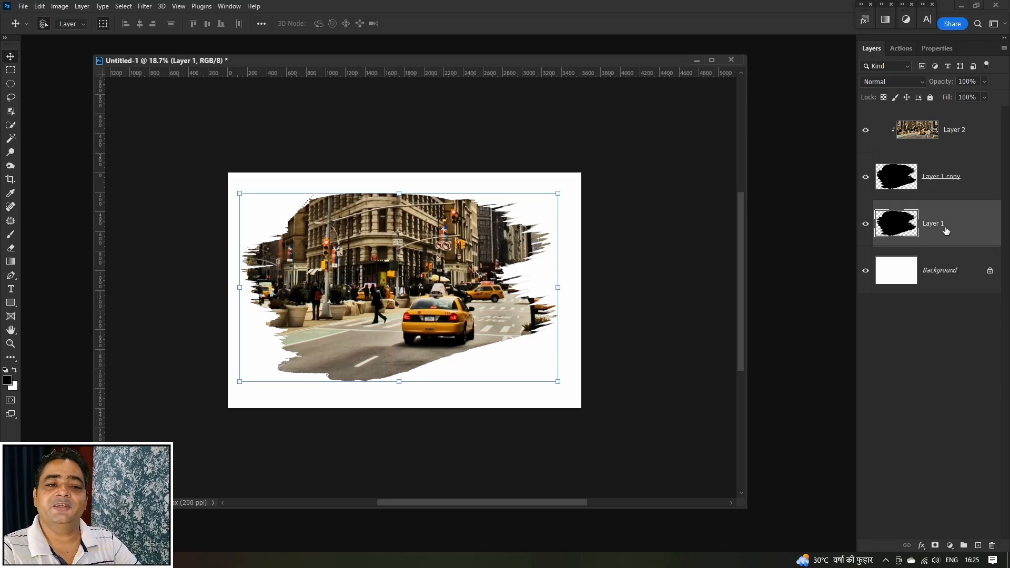
left_click(866, 225)
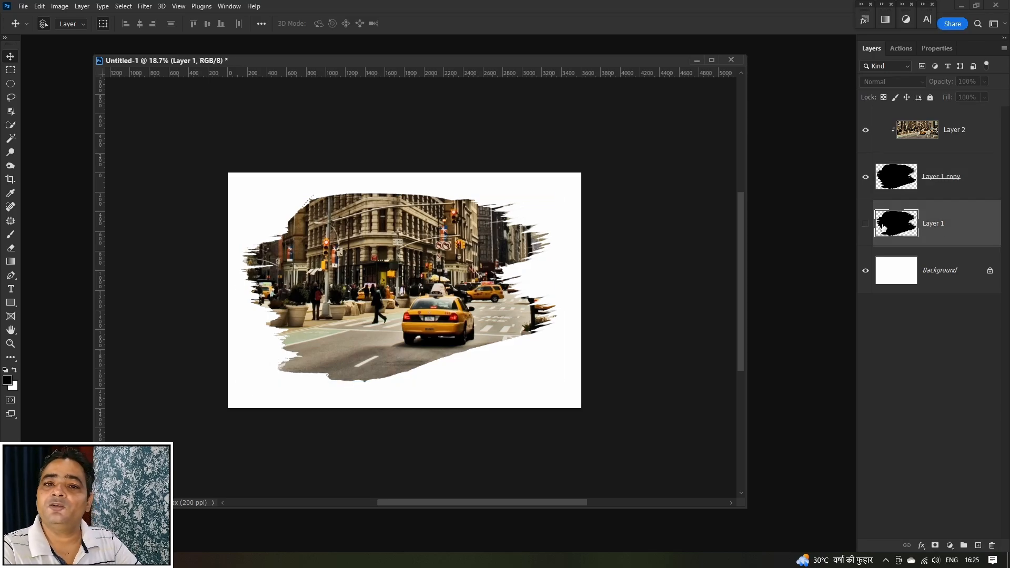
left_click(863, 179)
left_click(864, 179)
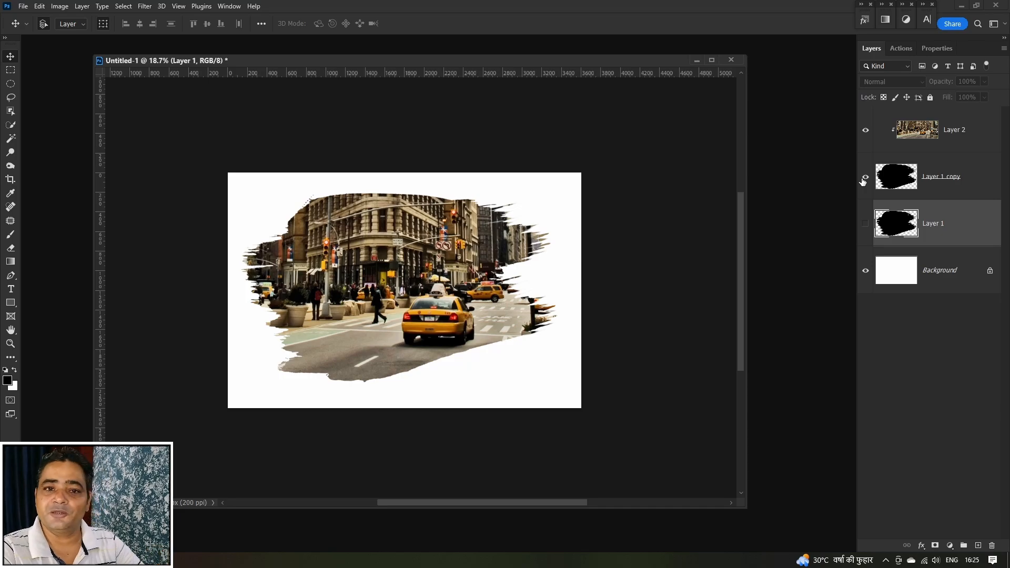
Step: Shift the clipped photo slightly to the right, and try moving Layer 1 copy downward with Free Transform before cancelling
mouse_move(448, 241)
left_mouse_down()
mouse_move(456, 252)
mouse_move(424, 303)
mouse_move(458, 270)
mouse_move(489, 316)
mouse_move(494, 310)
left_mouse_up()
left_click(919, 188)
key("ctrl+t")
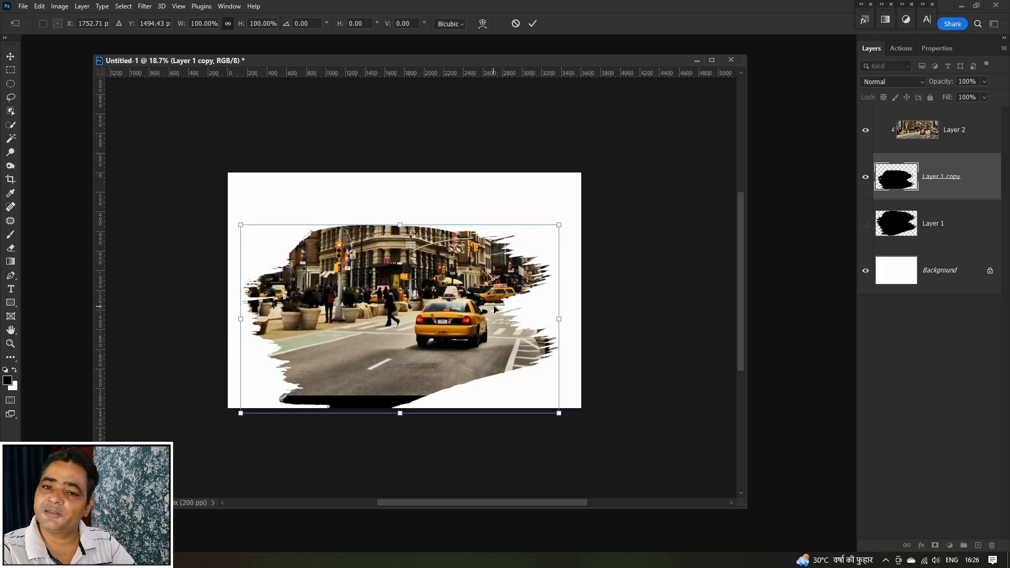
key("Escape")
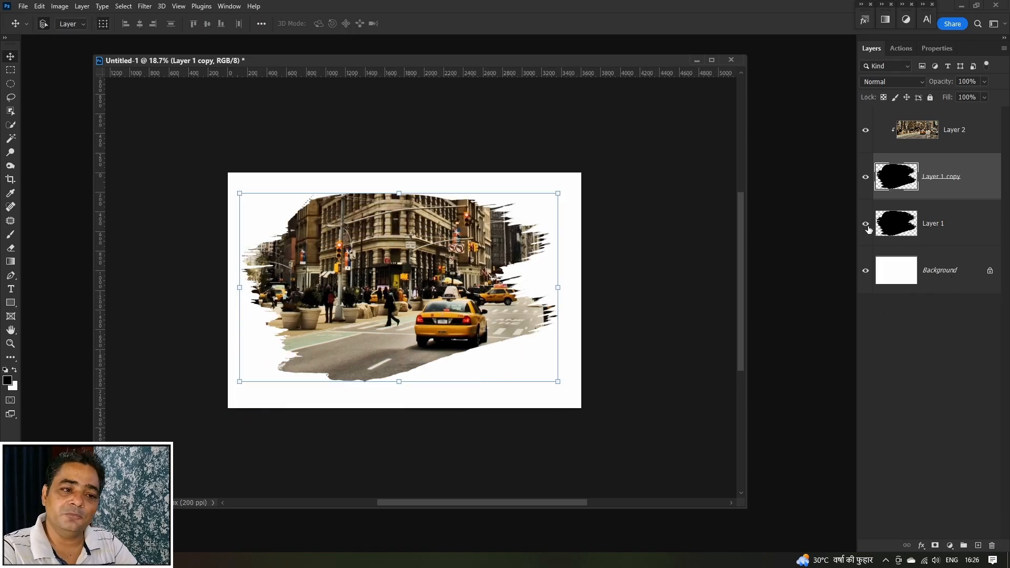
Step: Enlarge the original Layer 1 slightly with Free Transform to form a thin black outline around the photo-filled shape
left_click(945, 233)
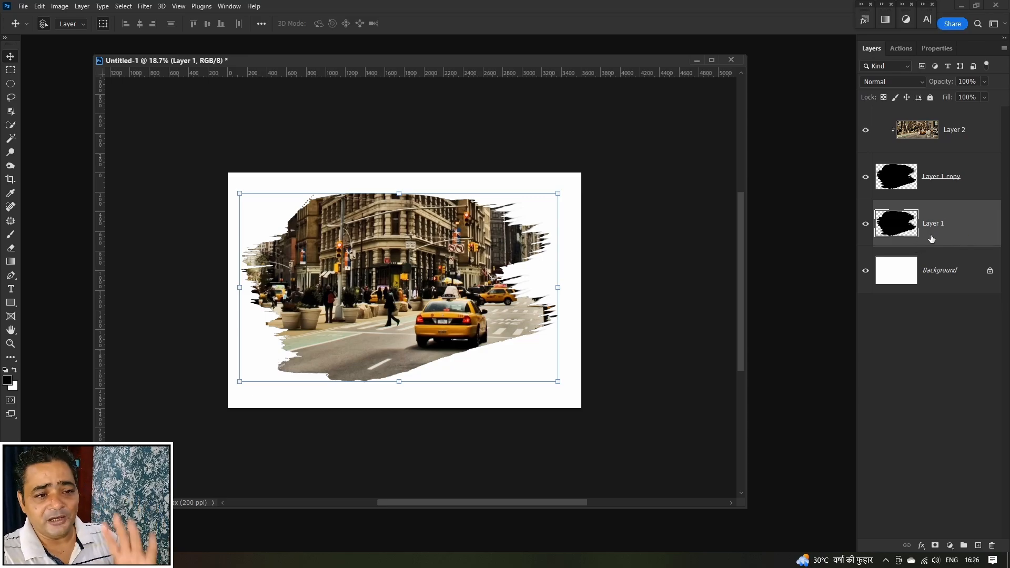
key("ctrl+t")
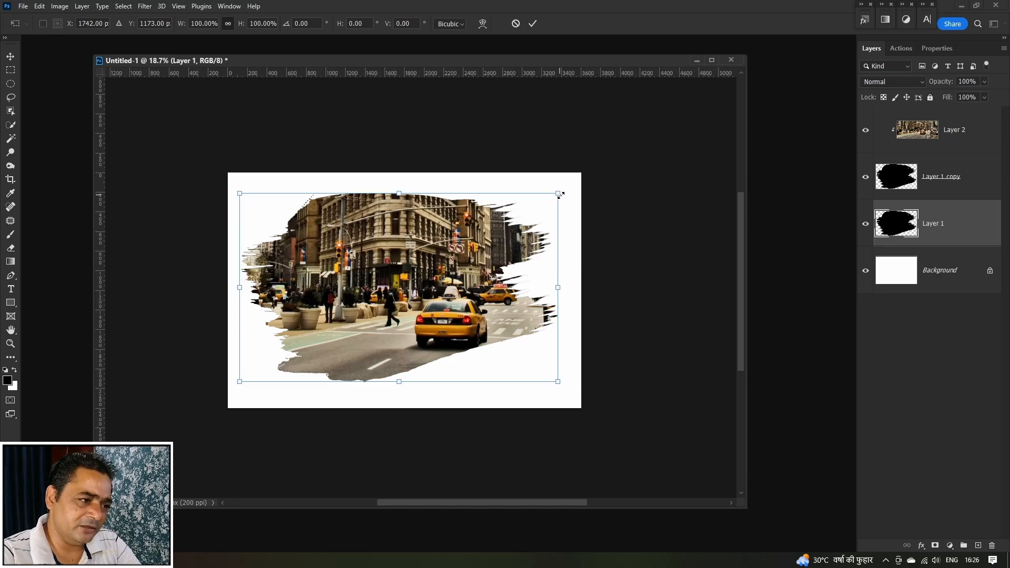
left_click_drag(559, 194, 561, 195)
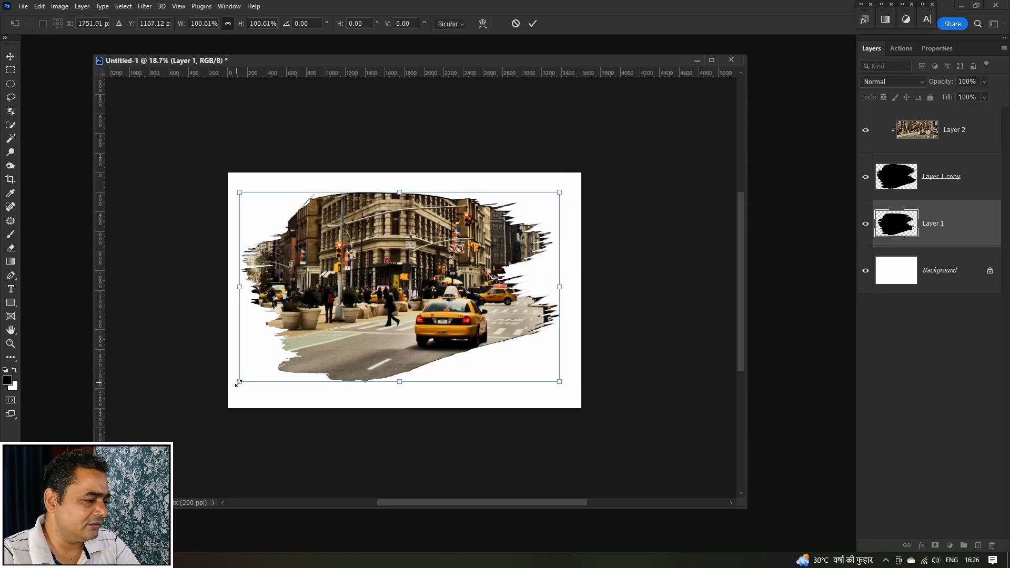
left_click_drag(238, 383, 234, 384)
key("Return")
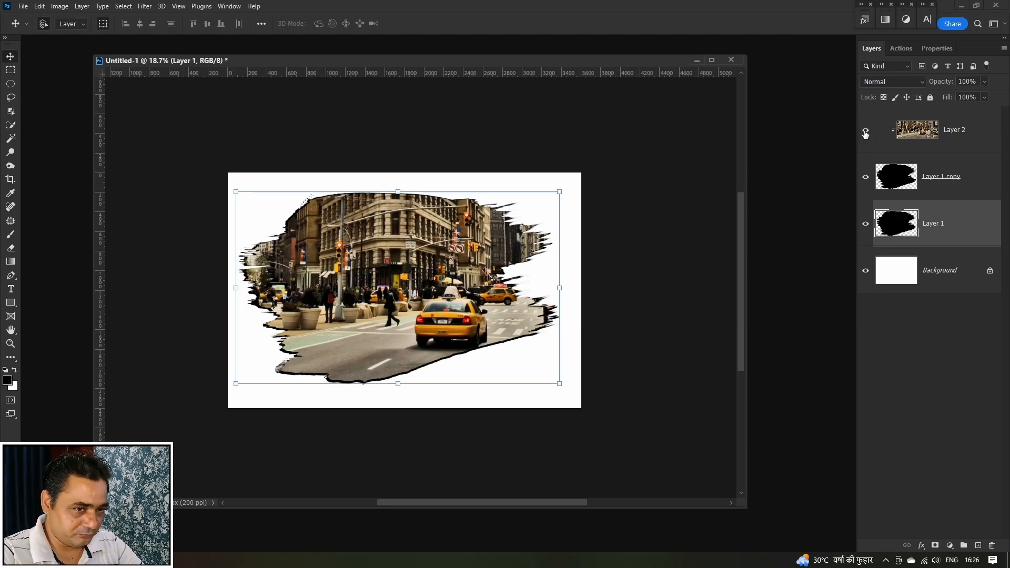
Step: Turn the clipped photo on Layer 2 fully white with a Hue/Saturation adjustment, setting Lightness to +100
left_click(954, 129)
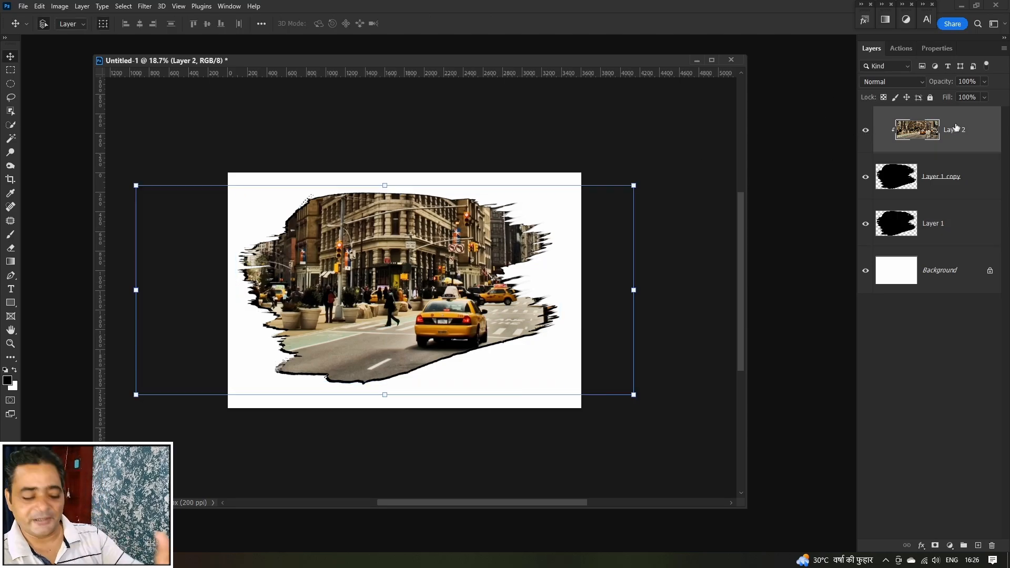
key("ctrl+u")
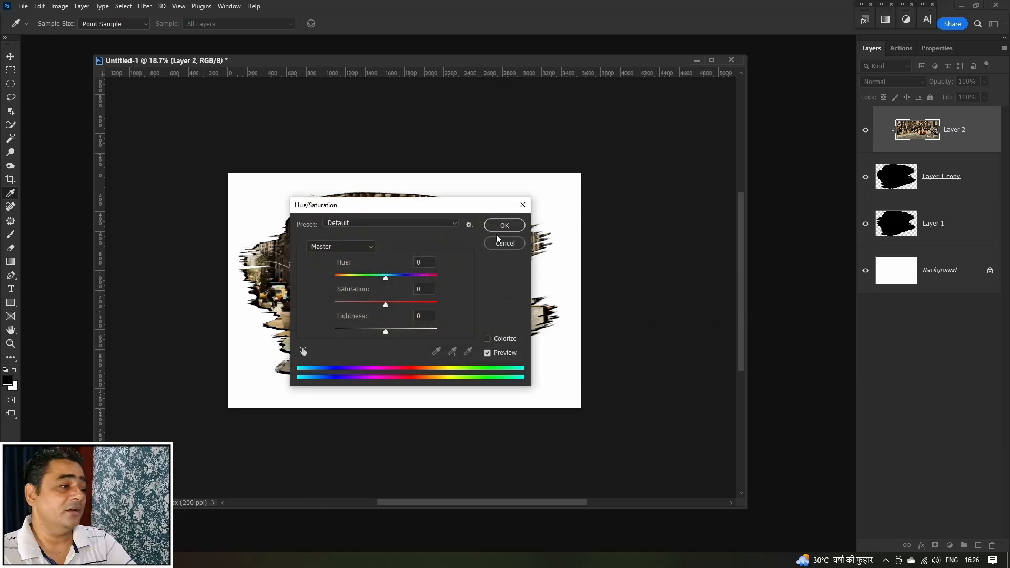
left_click_drag(453, 205, 748, 186)
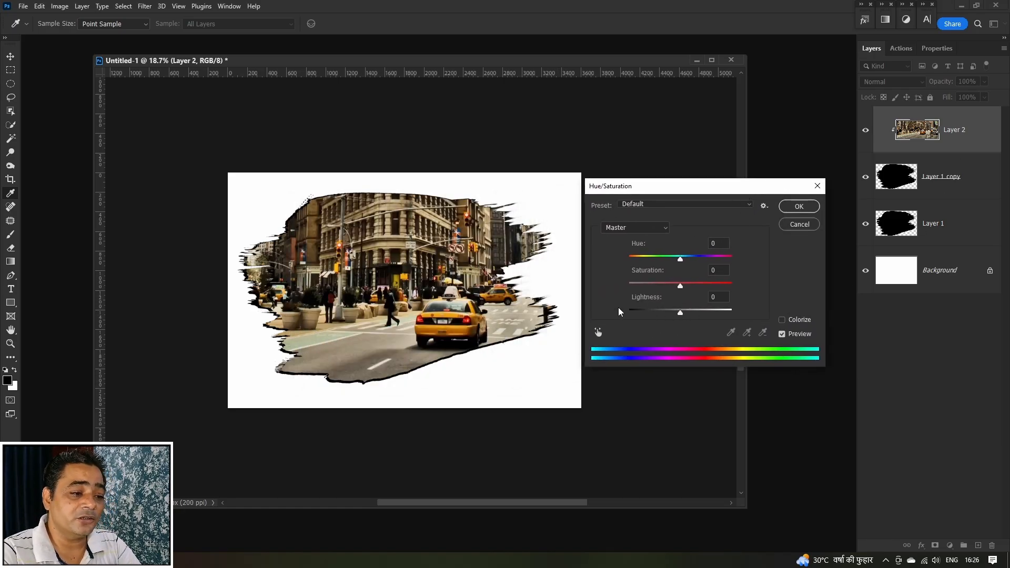
left_click_drag(682, 314, 788, 319)
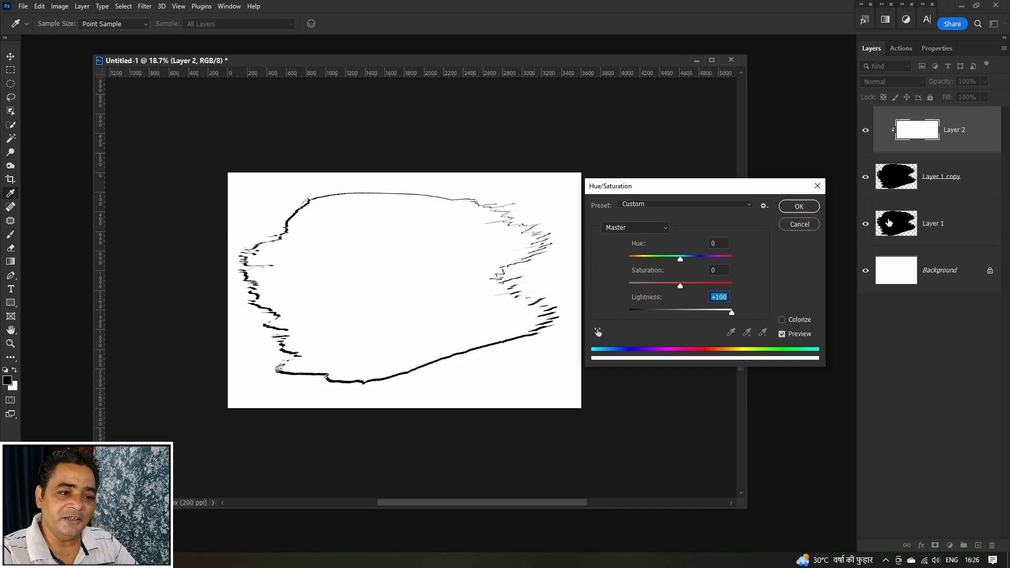
left_click(866, 226)
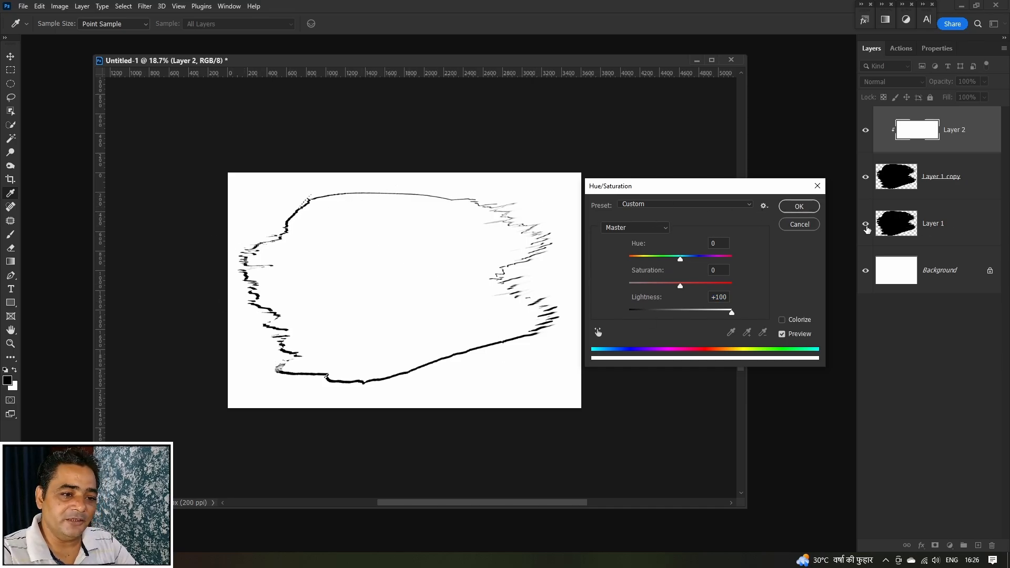
left_click(799, 207)
Step: Toggle the visibility of Layer 1 repeatedly to compare the canvas with and without the black brushed outline
left_click(866, 227)
left_click(866, 226)
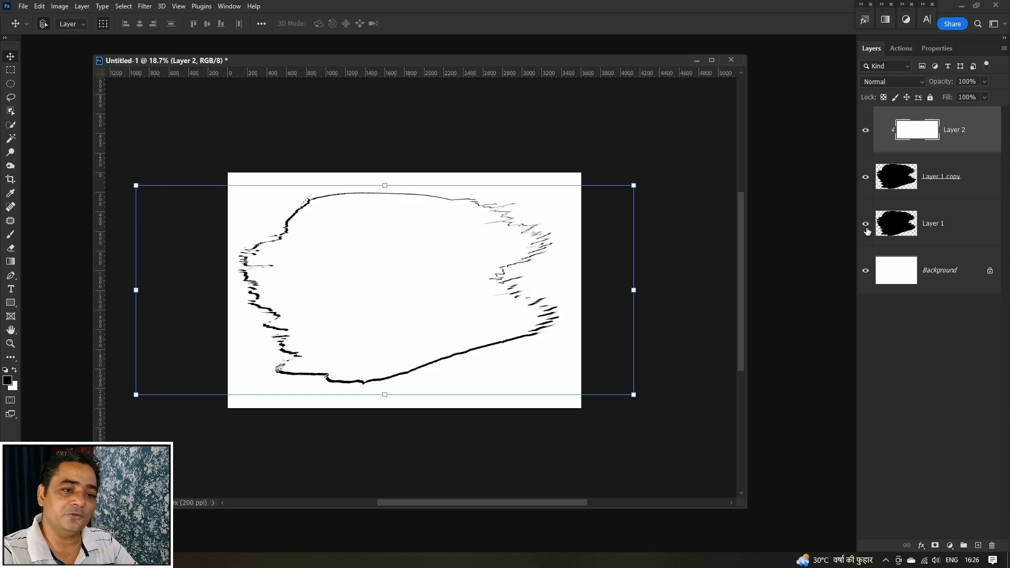
left_click(866, 227)
left_click(866, 227)
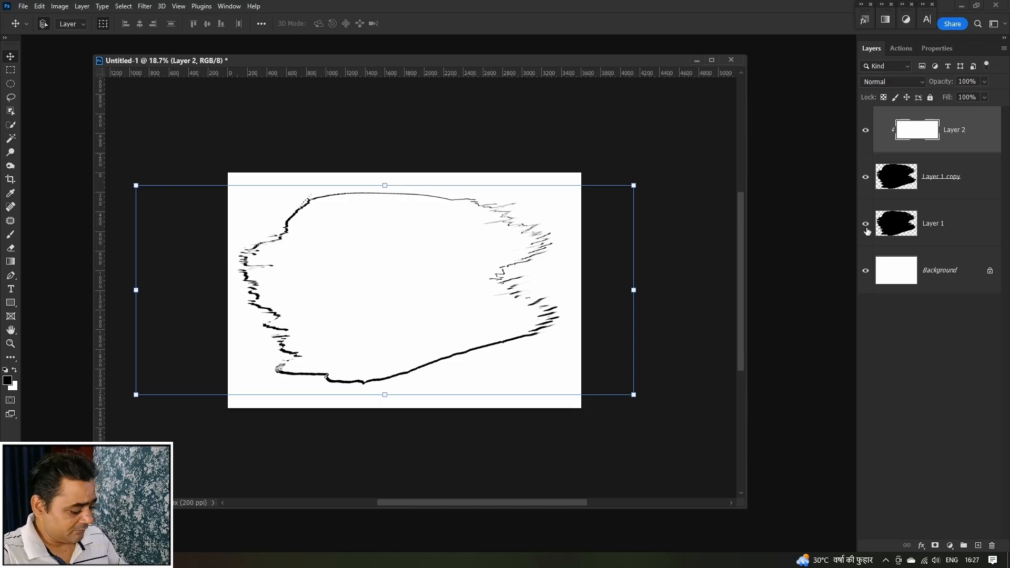
left_click(866, 224)
key("ctrl+z")
key("ctrl+shift+z")
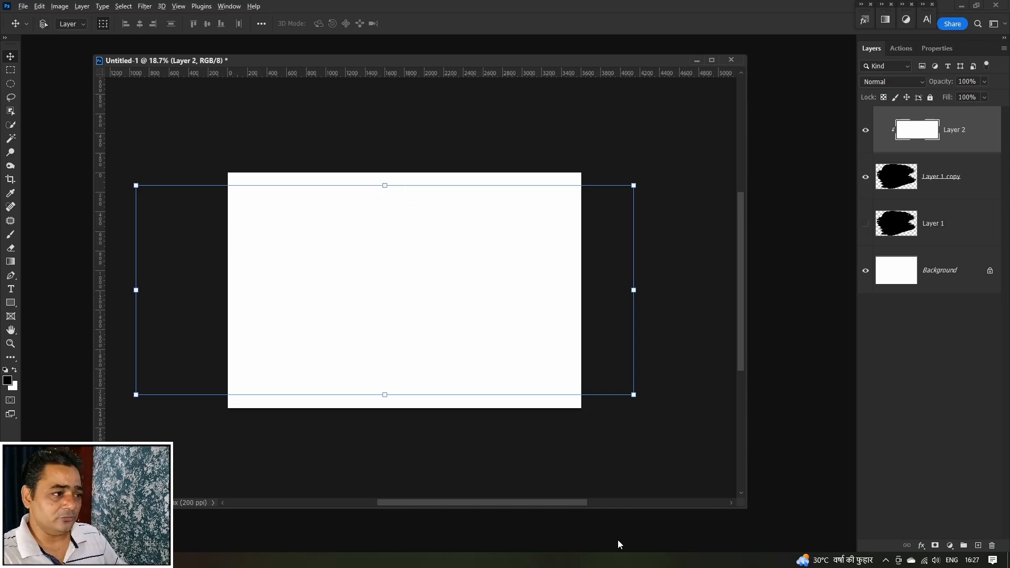
Step: Undo the whitening of the clipped photo on Layer 2 and the hiding of Layer 1
key("ctrl+z")
key("ctrl+z")
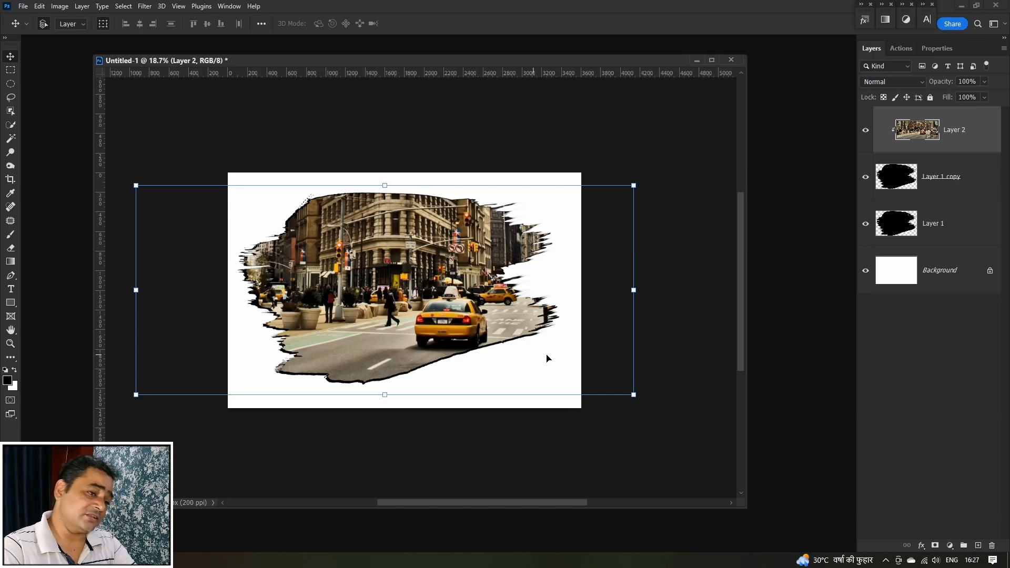
Step: Warp Layer 1 in Free Transform, pulling its corners and edges unevenly to vary the black outline's thickness around the photo
left_click(947, 232)
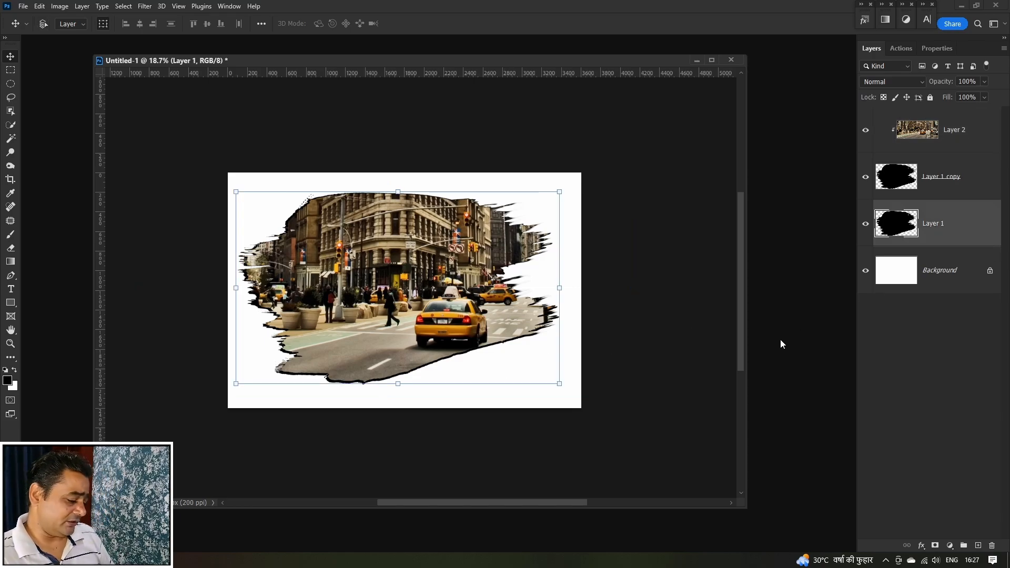
key("ctrl+t")
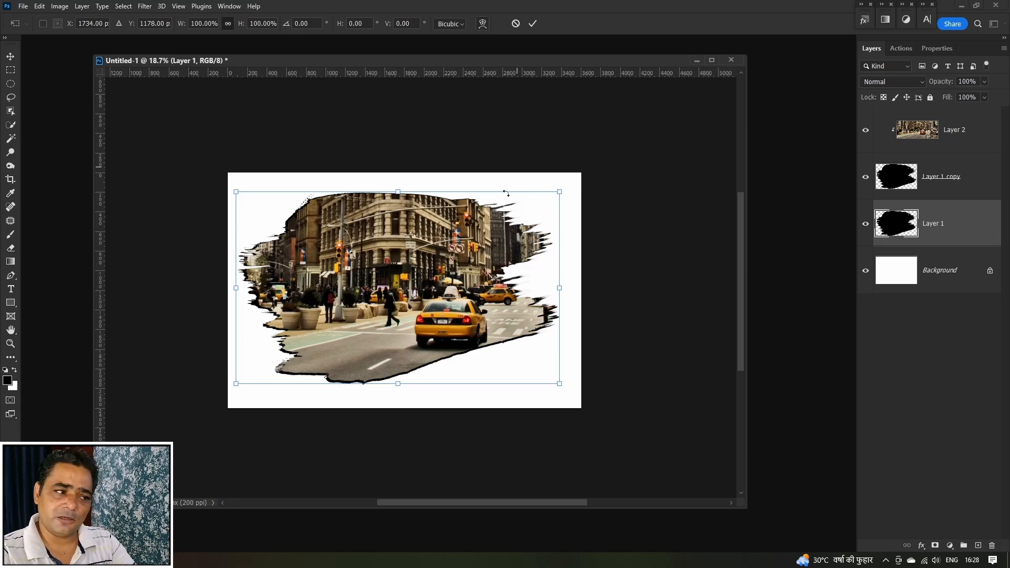
right_click(435, 258)
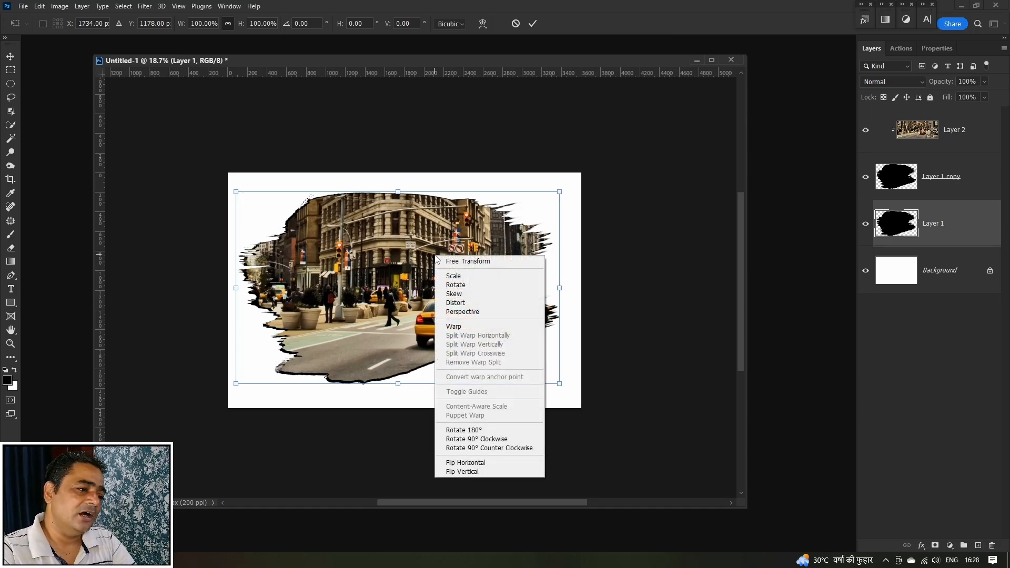
left_click(476, 328)
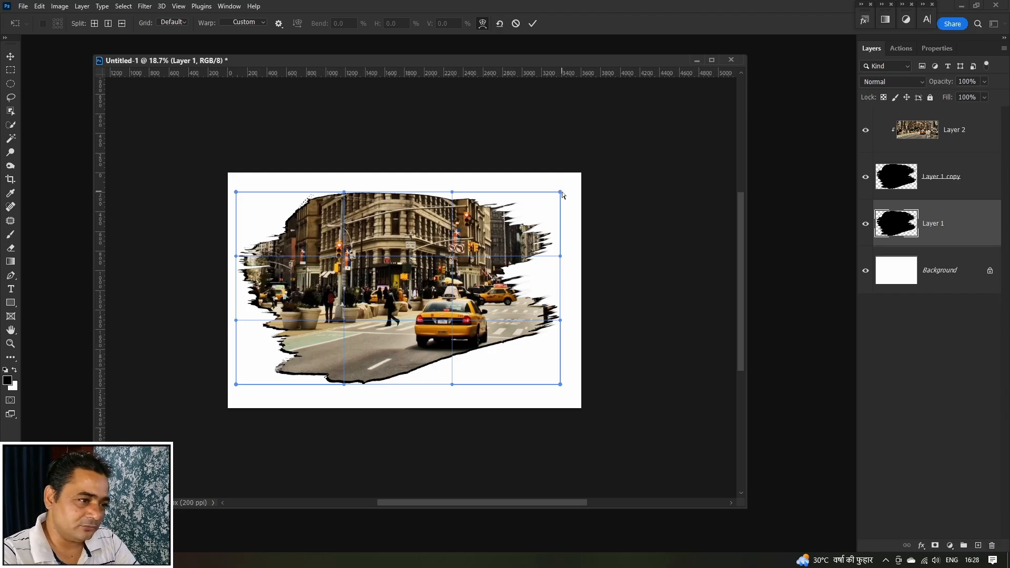
left_click_drag(561, 193, 551, 197)
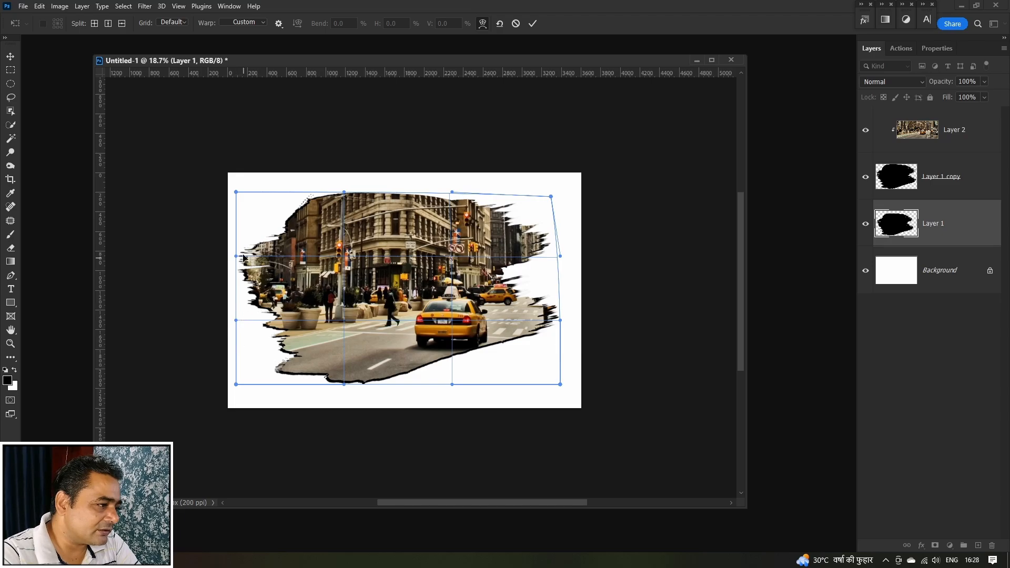
left_click_drag(237, 257, 243, 258)
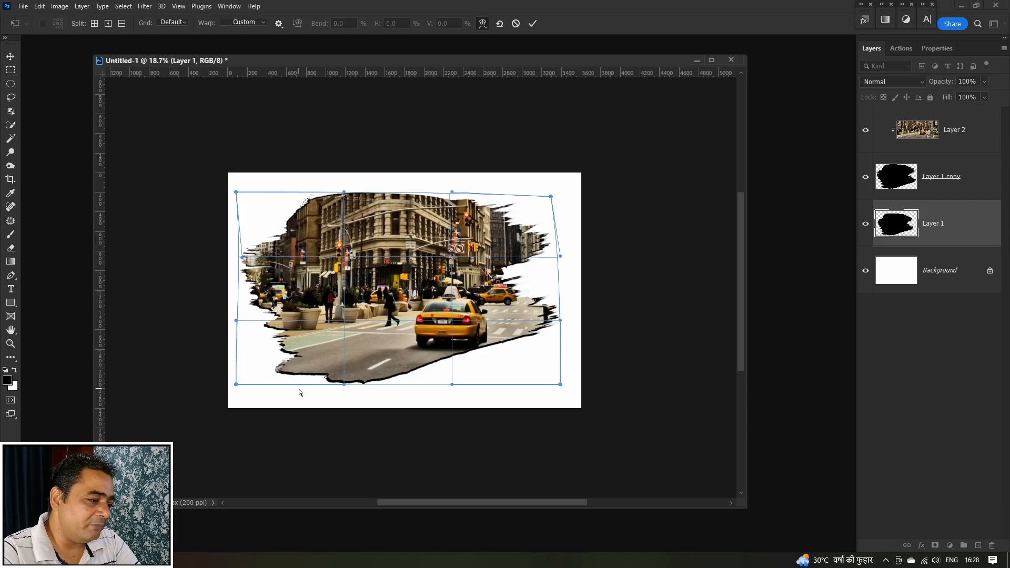
left_click_drag(301, 388, 296, 388)
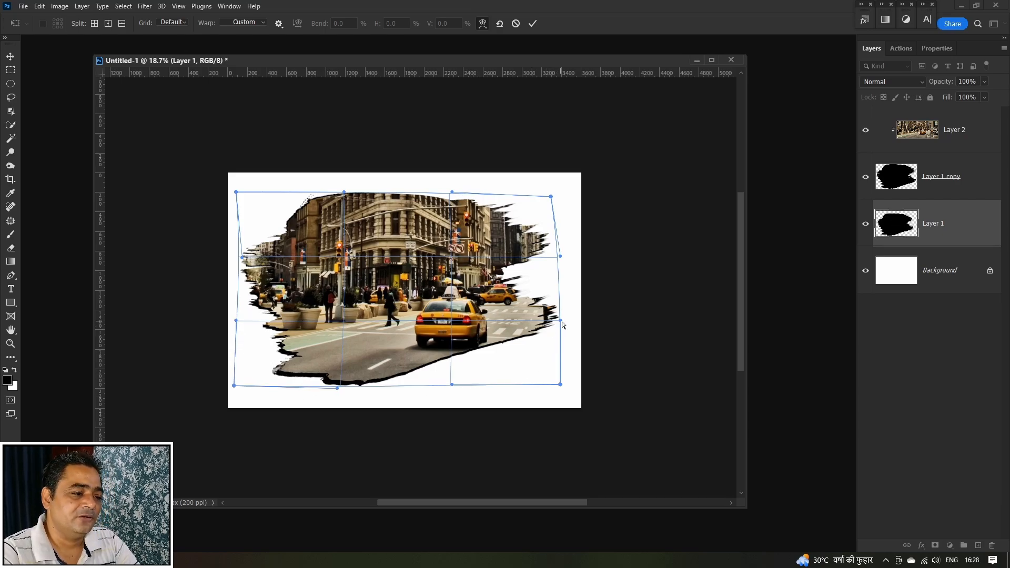
left_click_drag(562, 322, 570, 323)
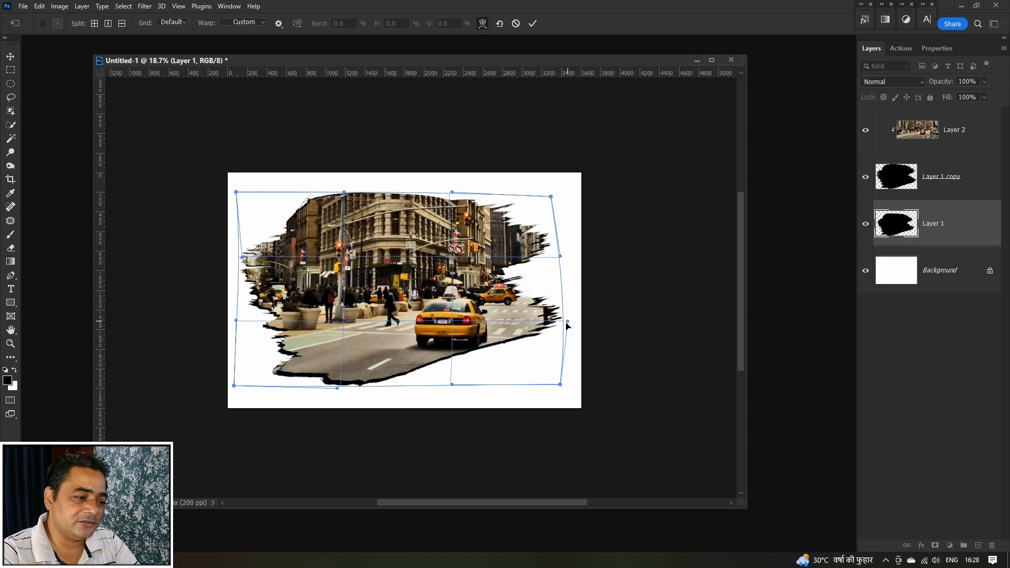
left_click_drag(451, 357, 455, 362)
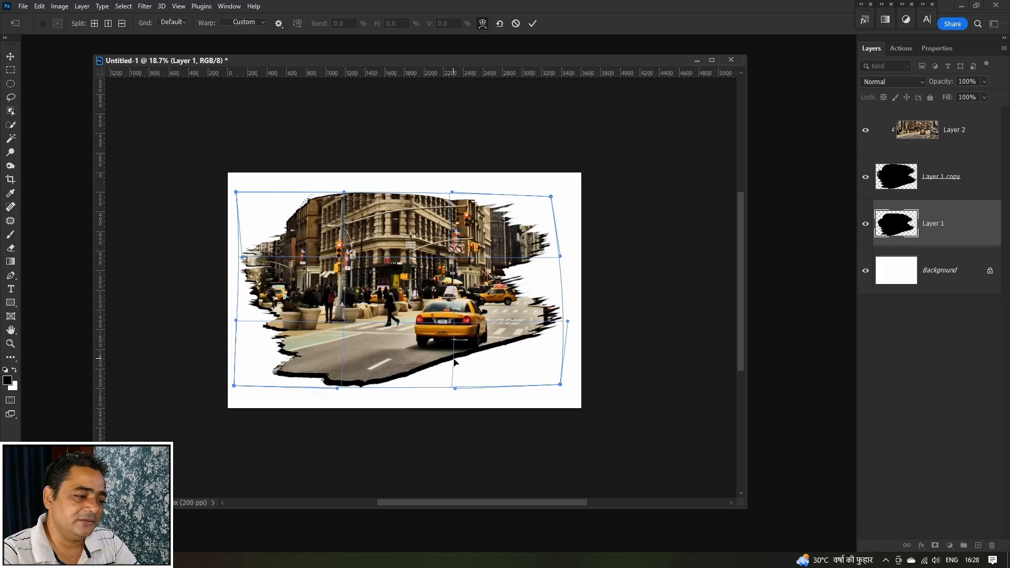
key("Return")
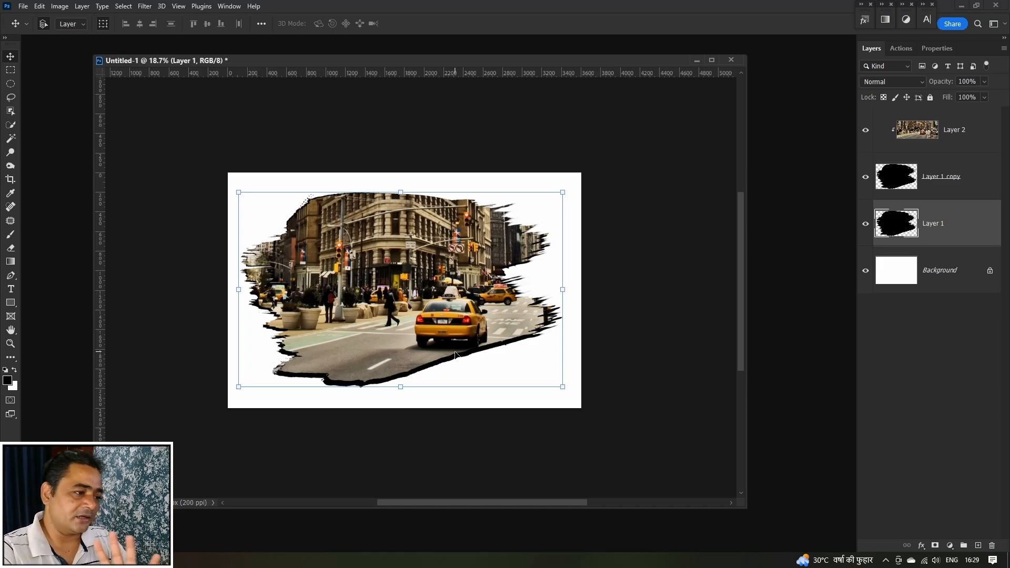
Step: Raise Lightness to its maximum on the clipped photo in Layer 2 with a Hue/Saturation adjustment
left_click(954, 136)
key("ctrl+u")
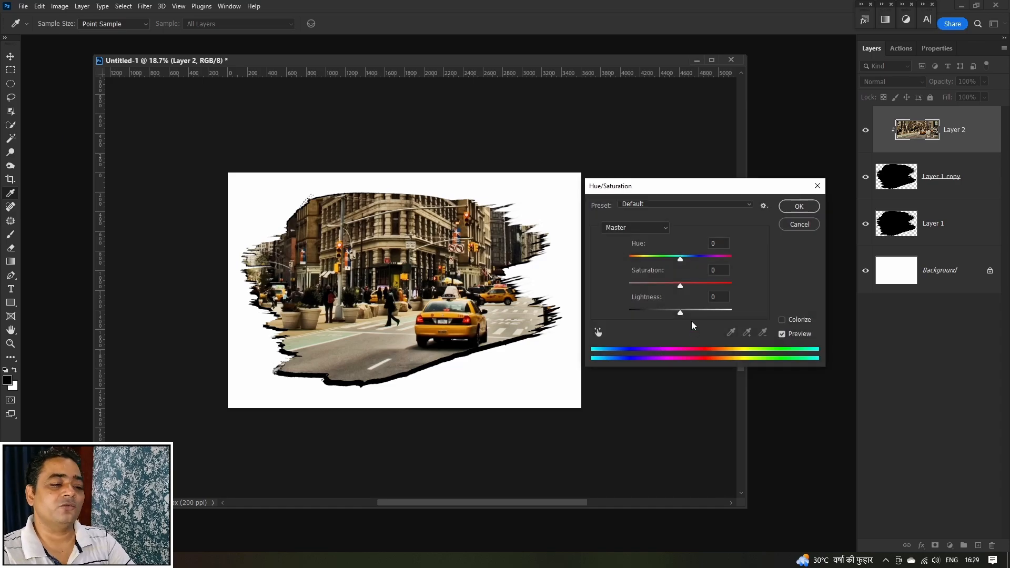
left_click_drag(681, 312, 843, 252)
left_click(816, 211)
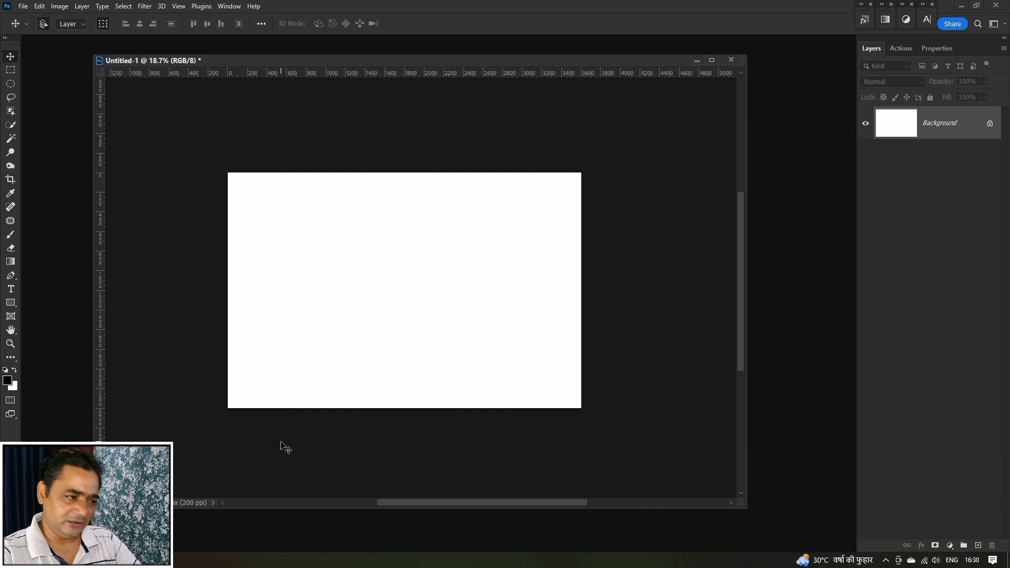
Step: Choose the Painter 20 brush at 2500 px and stamp one large black mark in the middle of the blank Background
key("b")
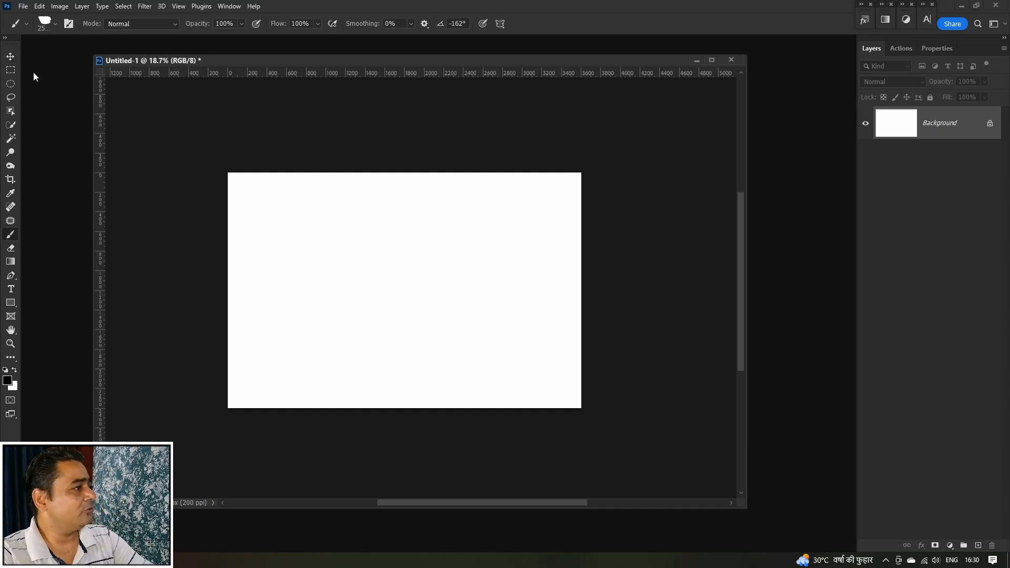
left_click(55, 24)
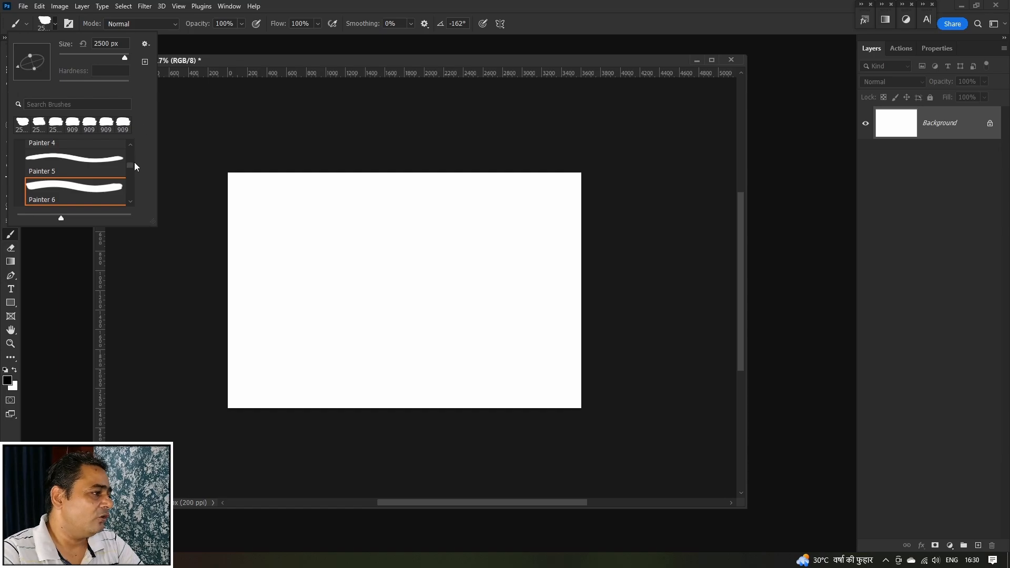
left_click_drag(130, 166, 129, 200)
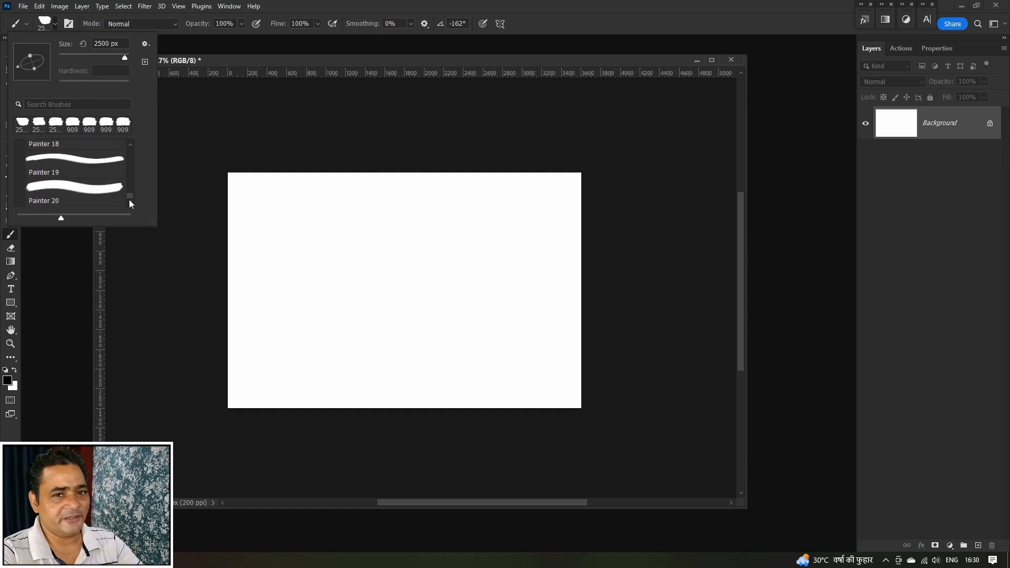
left_click(62, 191)
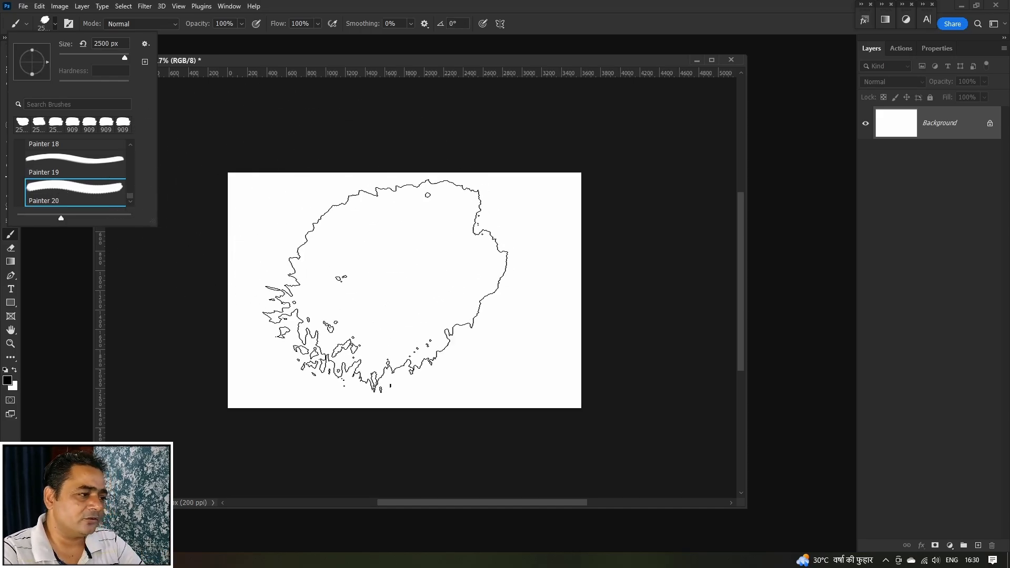
scroll(388, 282, "down", 1)
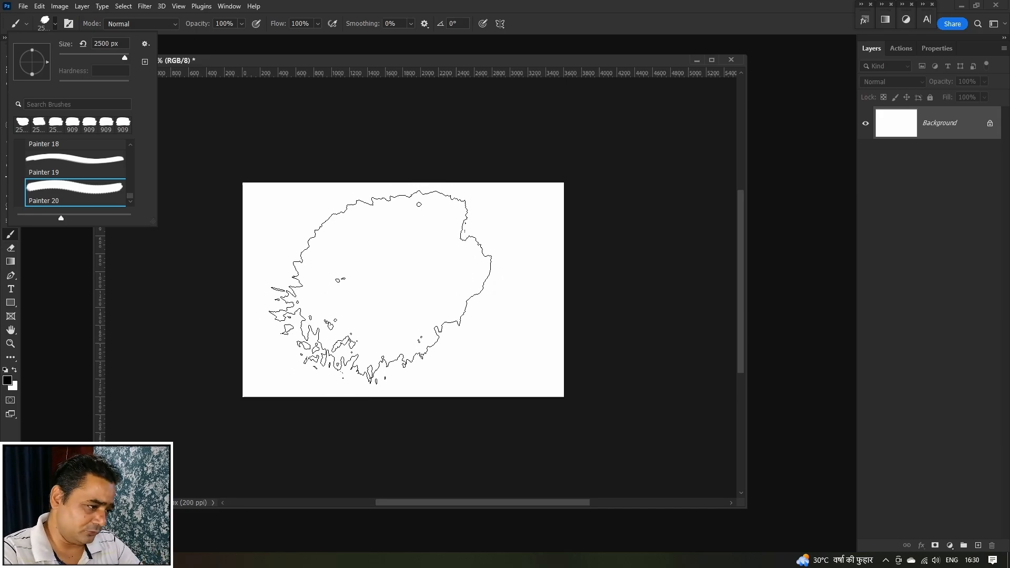
left_click(388, 291)
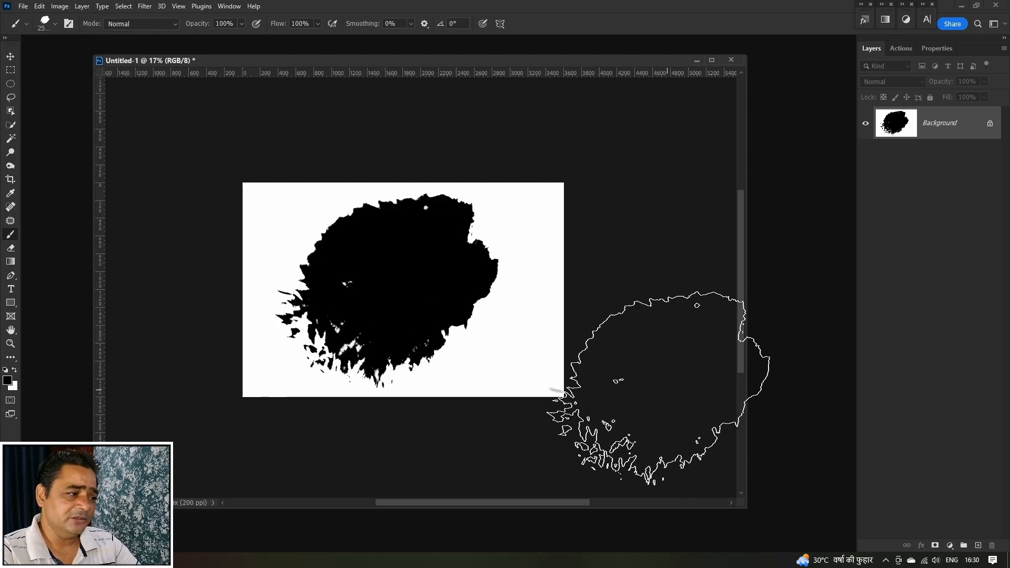
Step: Choose the Painter 19 brush at 2500 px and stamp its curved stroke across the upper part of the black shape
scroll(452, 299, "up", 1)
scroll(421, 307, "up", 5)
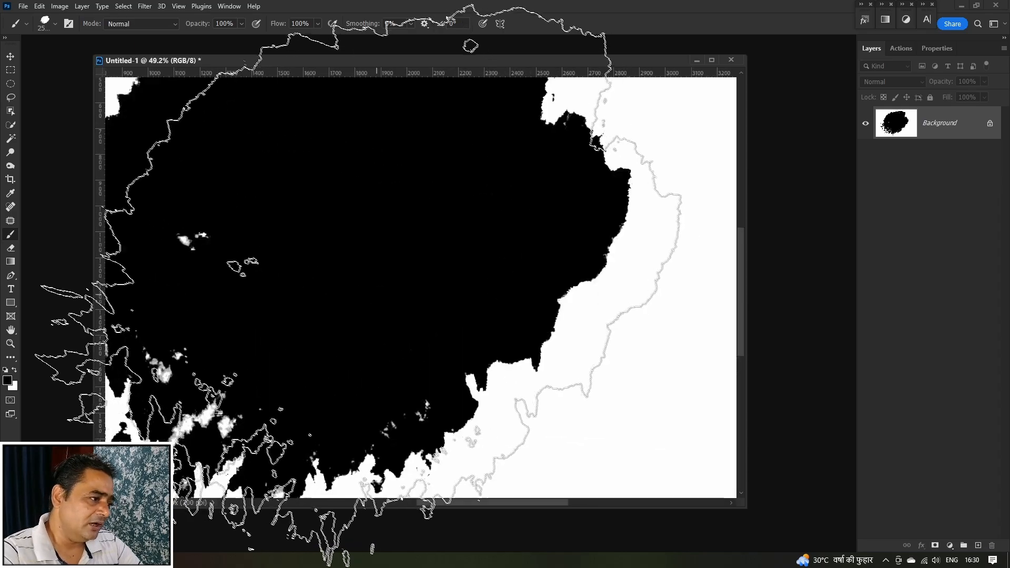
left_click_drag(521, 379, 663, 399)
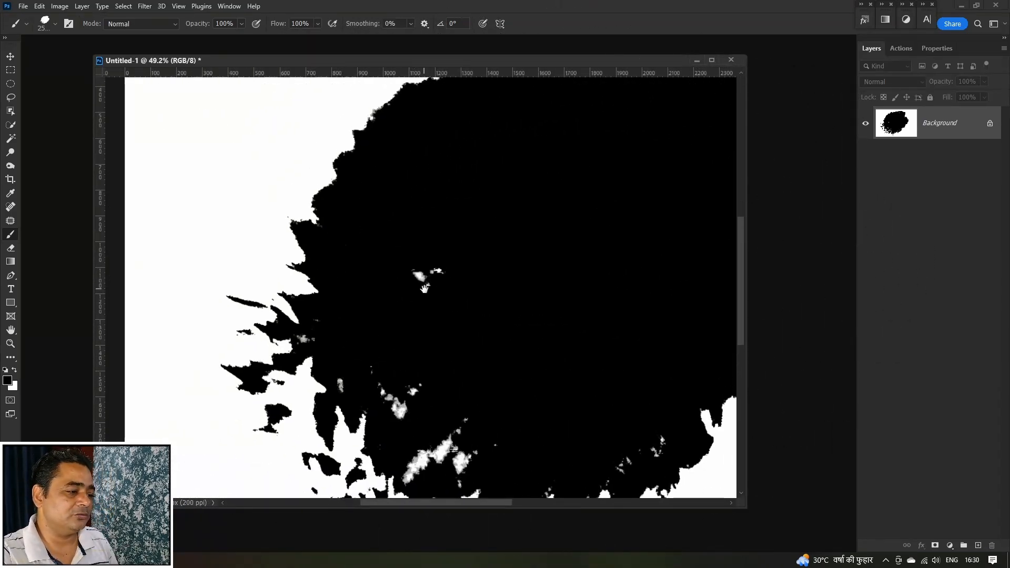
scroll(436, 294, "down", 3)
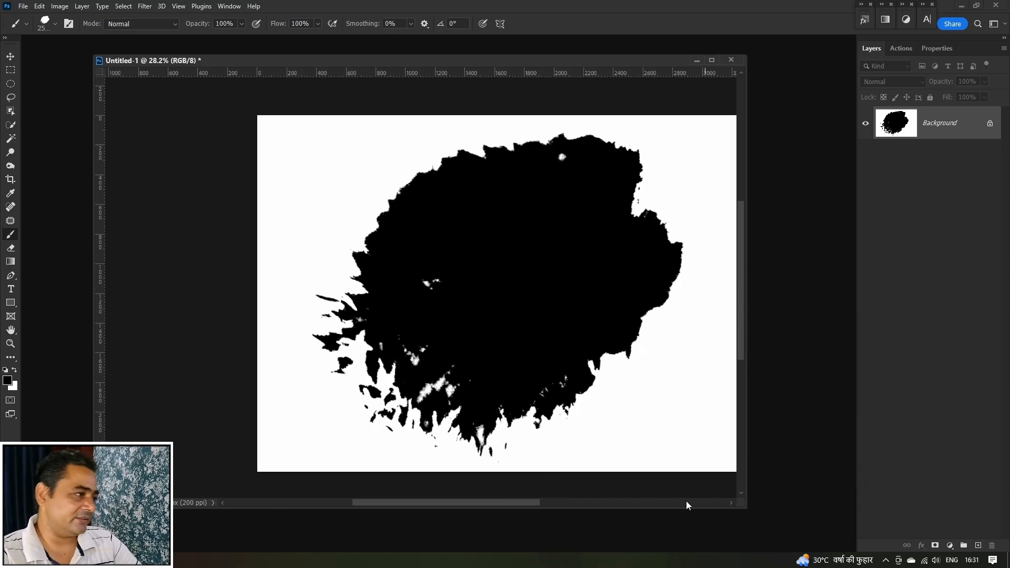
left_click(55, 24)
left_click(88, 165)
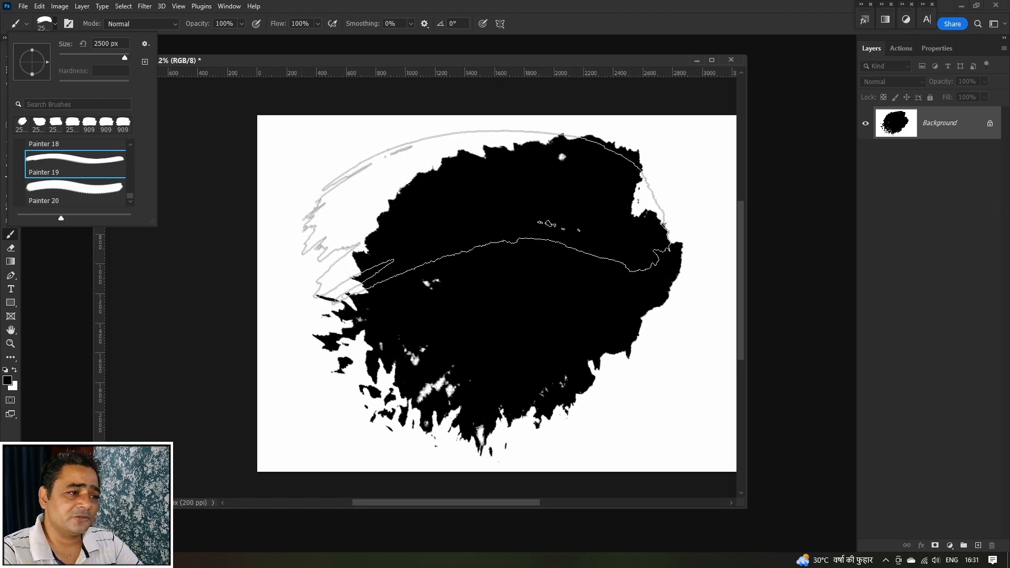
left_click(486, 216)
left_click(486, 216)
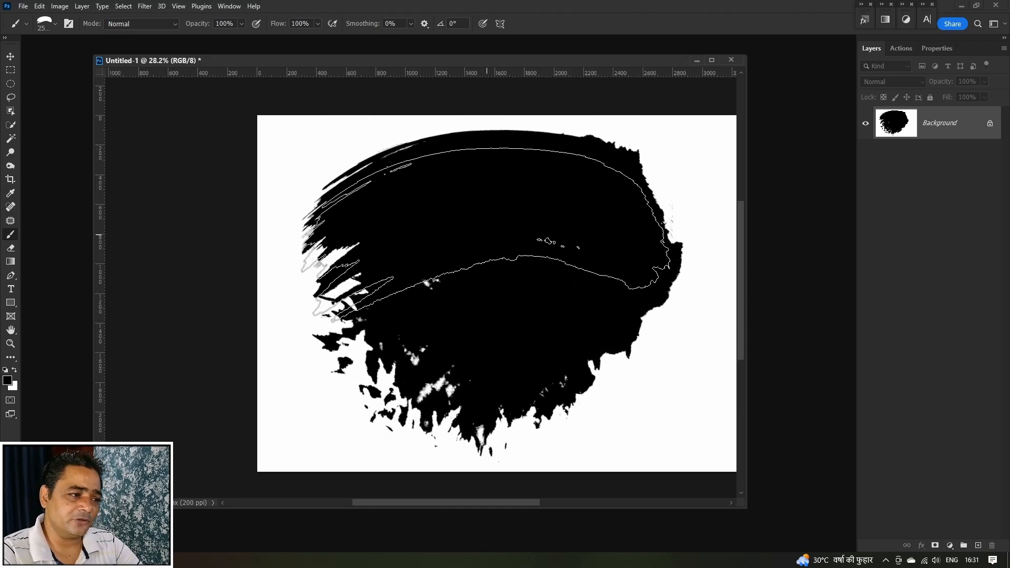
Step: Set the Painter 19 brush to a 53° angle and 1250 px, and stamp three marks along the shape's left side
right_click(529, 262)
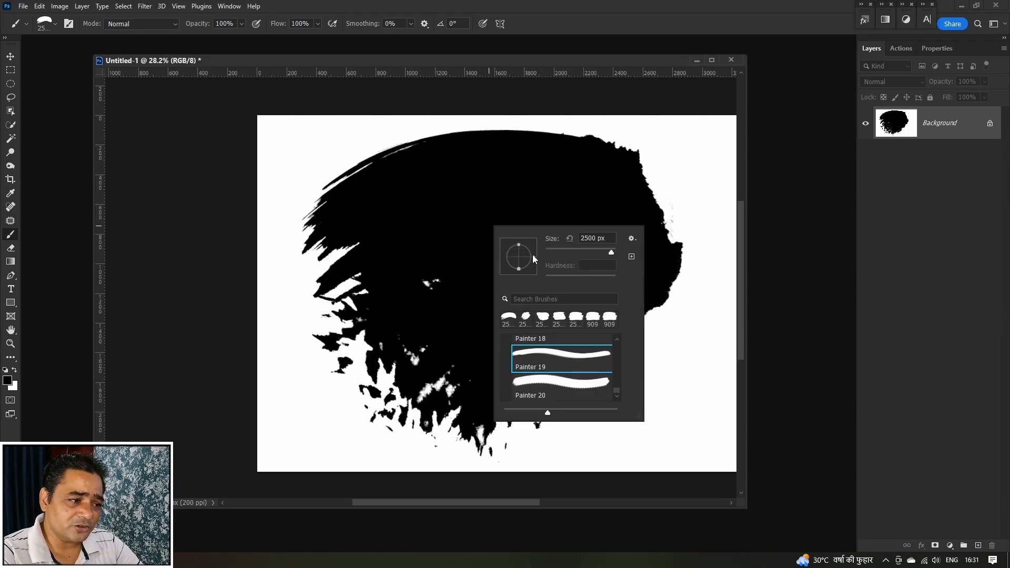
left_click_drag(508, 264, 525, 324)
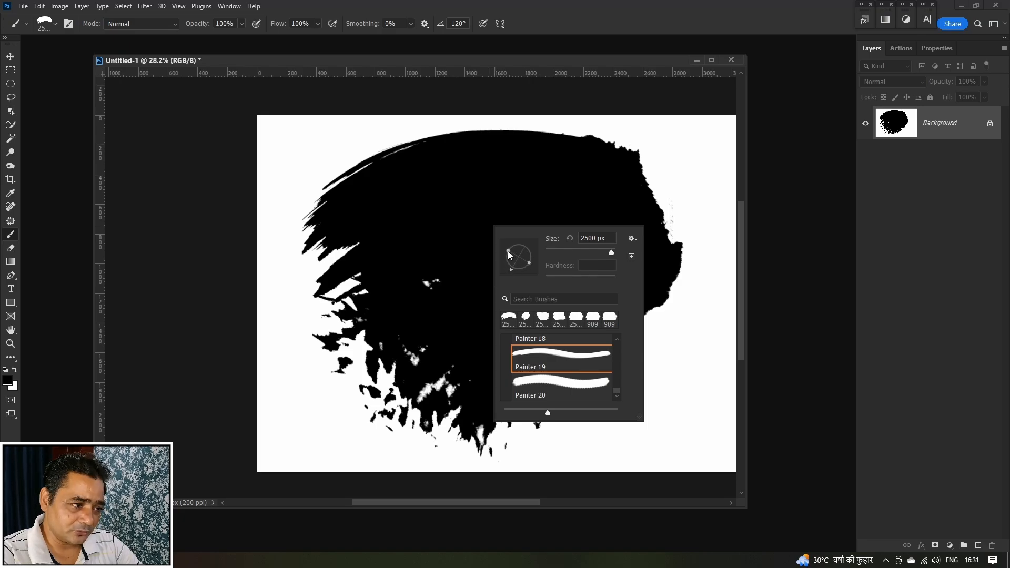
left_click_drag(507, 251, 510, 255)
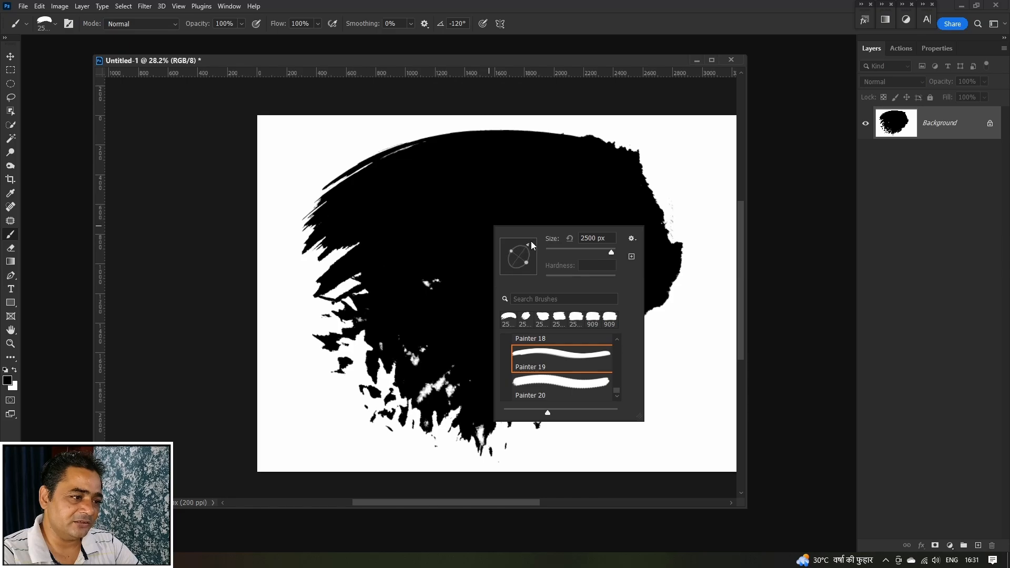
left_click_drag(532, 241, 530, 241)
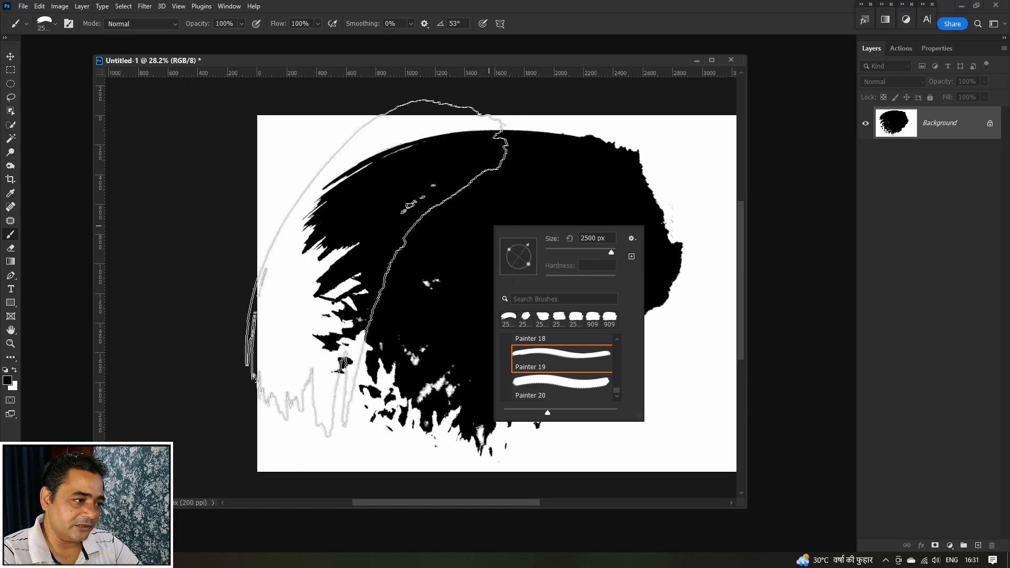
left_click_drag(612, 254, 611, 255)
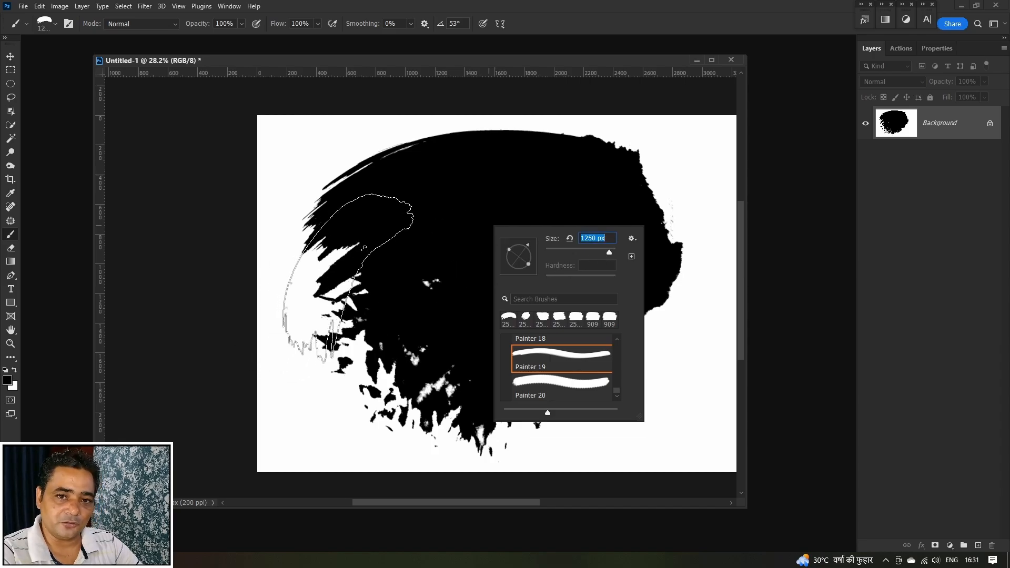
left_click(346, 270)
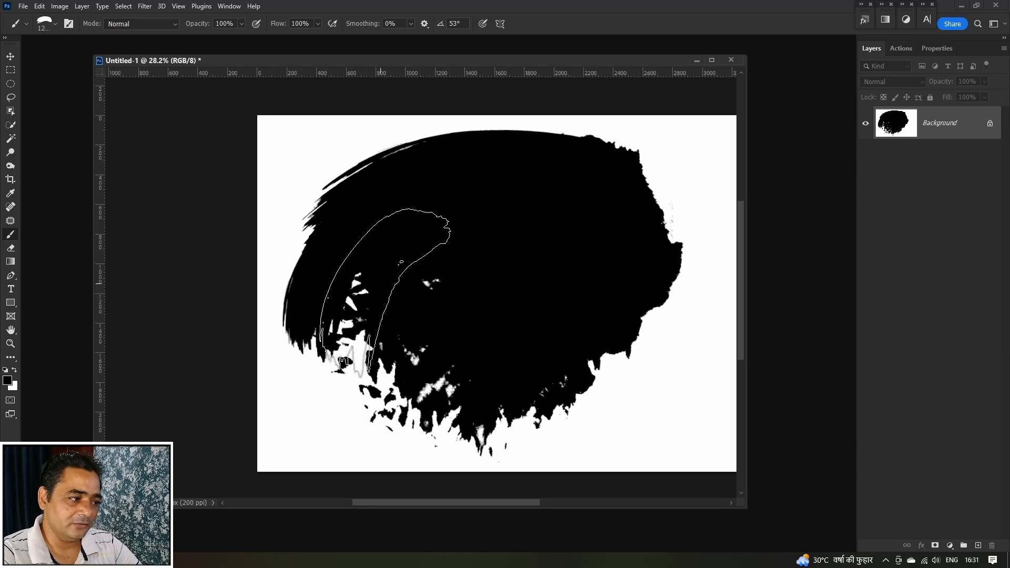
left_click(385, 292)
left_click(368, 329)
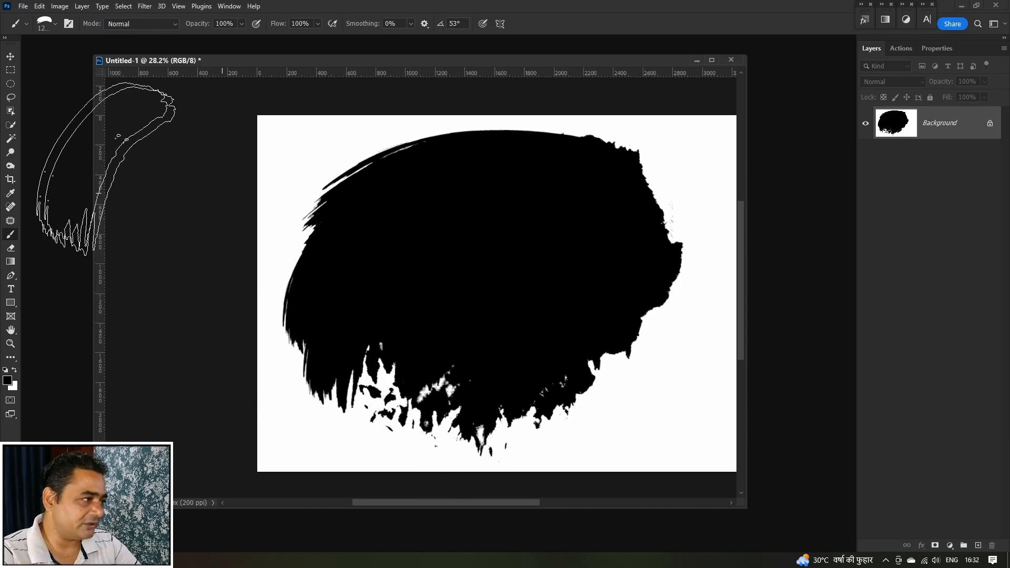
Step: Choose the Painter 18 brush at 2500 px and stamp its horizontal stroke over the ragged lower part of the black shape
left_click(54, 24)
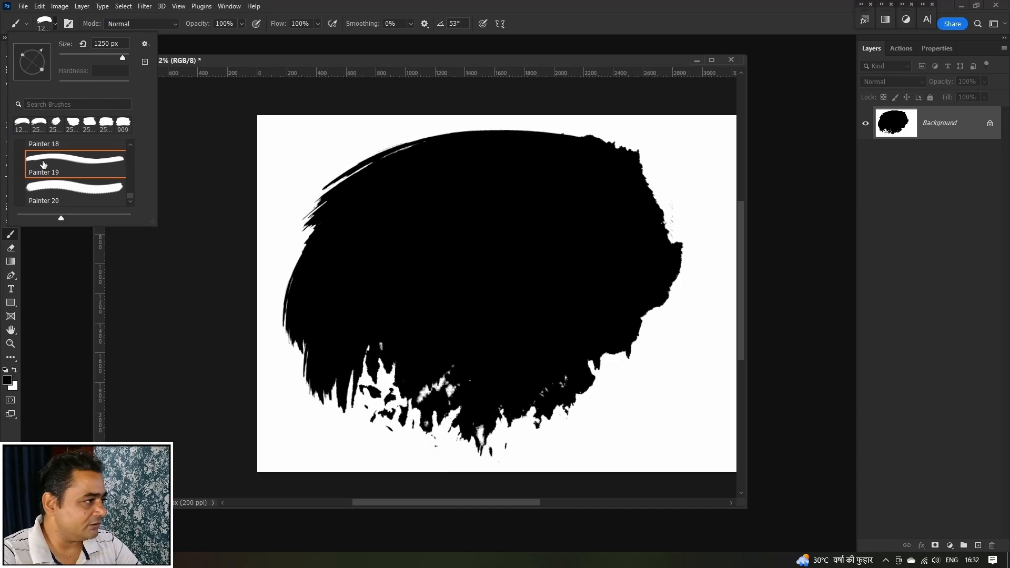
scroll(44, 164, "up", 2)
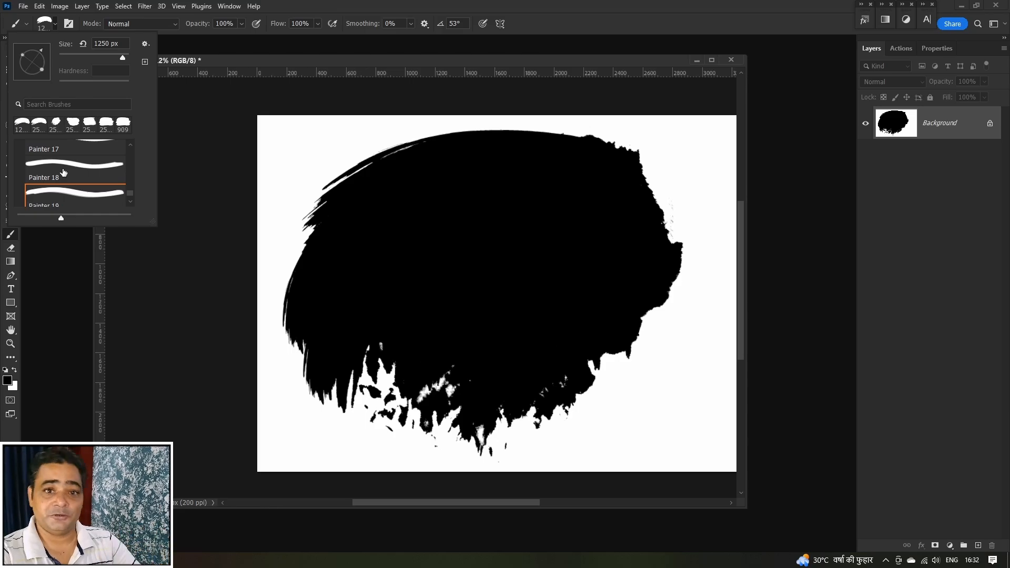
left_click(62, 168)
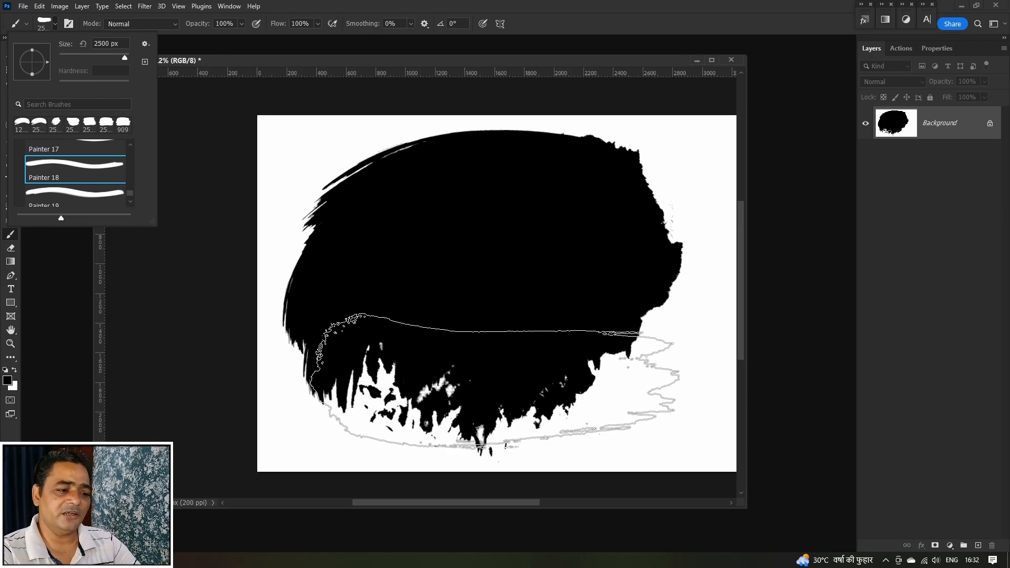
left_click(494, 382)
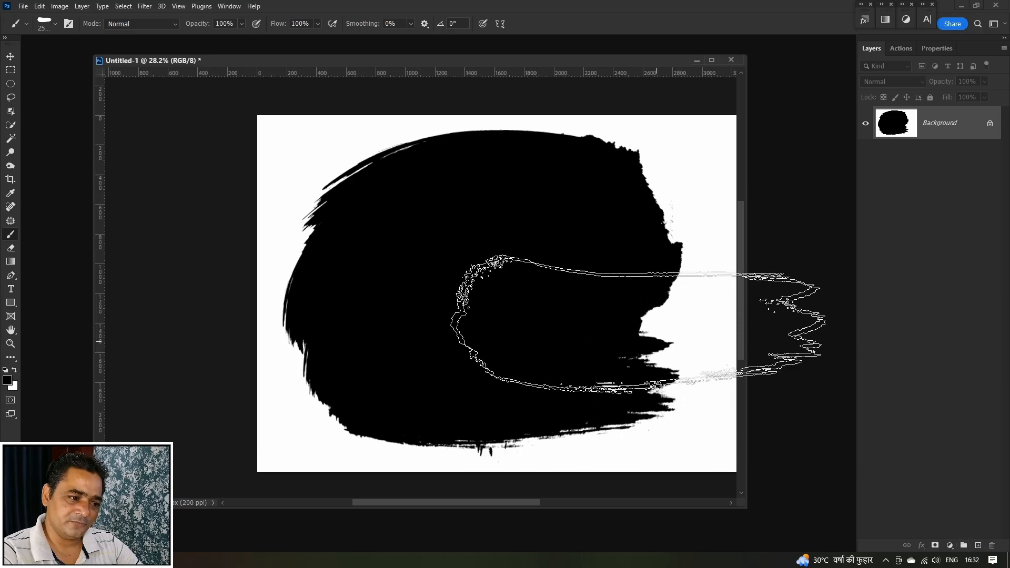
Step: Stamp one more Painter 18 stroke across the lower part of the black shape, extending past its right edge
left_click(542, 333)
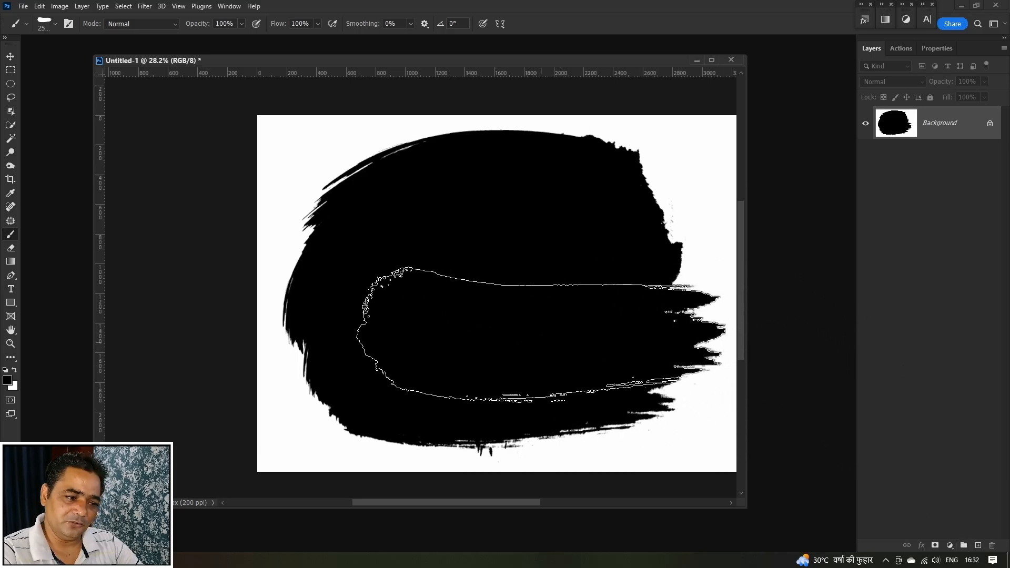
left_click(11, 56)
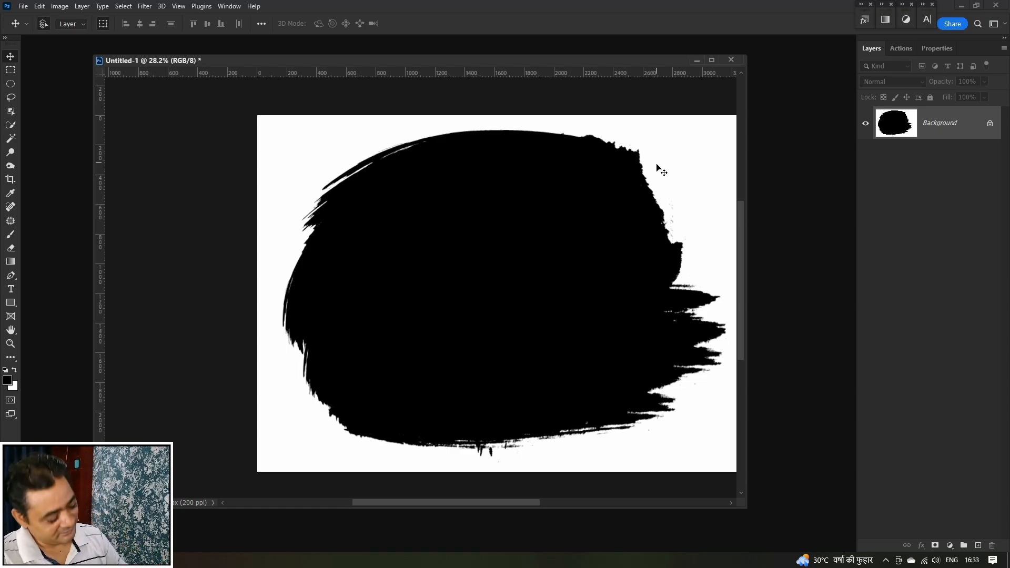
Step: Duplicate the painted Background and make the duplicate the active layer
key("ctrl+j")
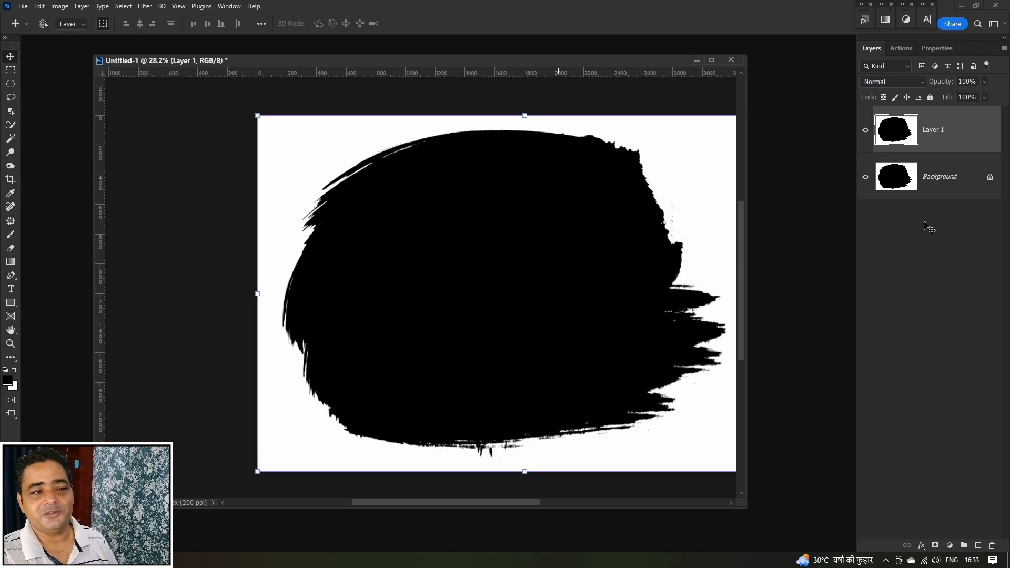
left_click(926, 177)
left_click(947, 144)
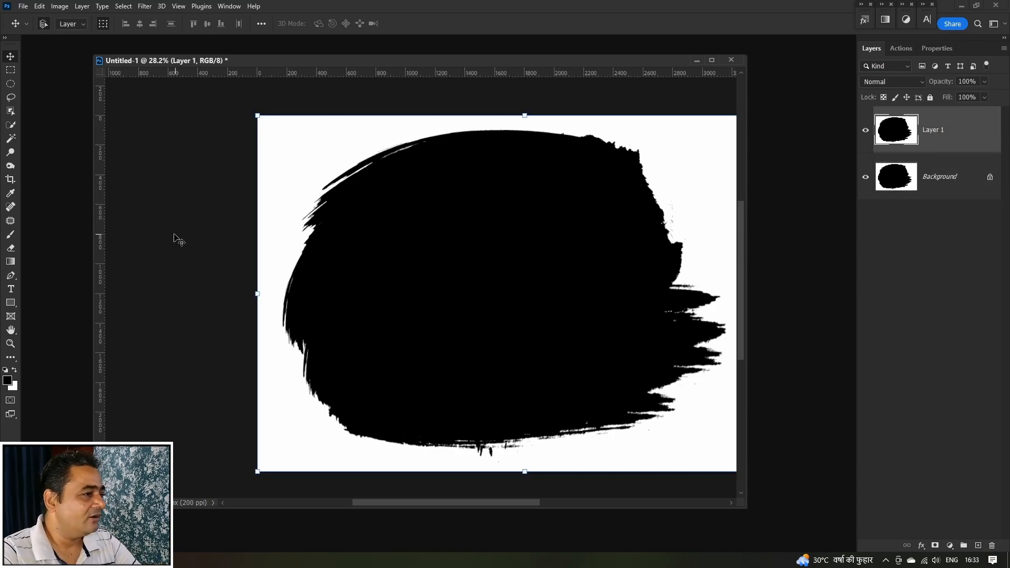
Step: Copy the black shape from Layer 1 onto its own layer using Select Subject, and delete Layer 1
left_click(123, 6)
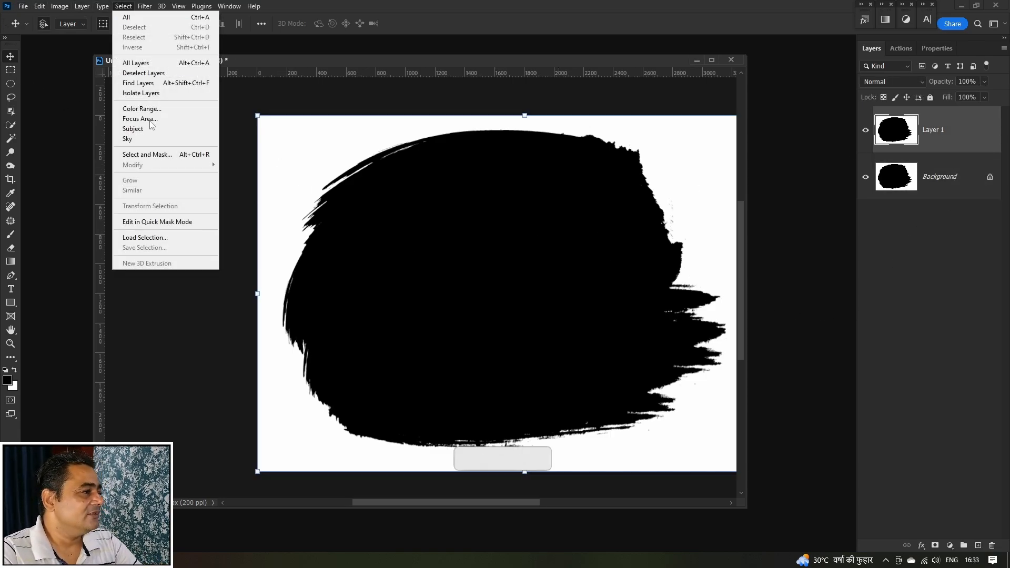
left_click(159, 130)
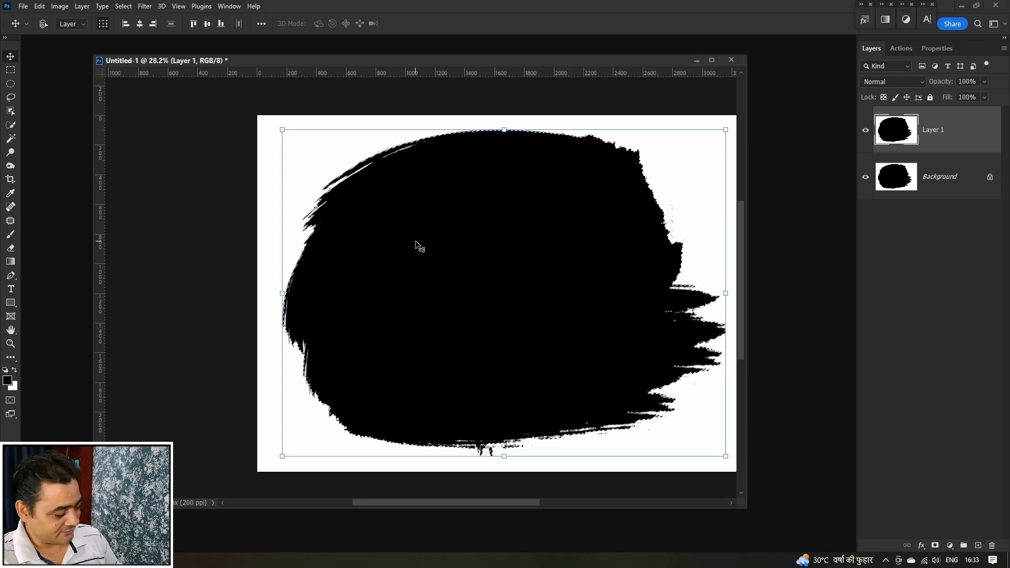
key("ctrl+j")
left_click(954, 183)
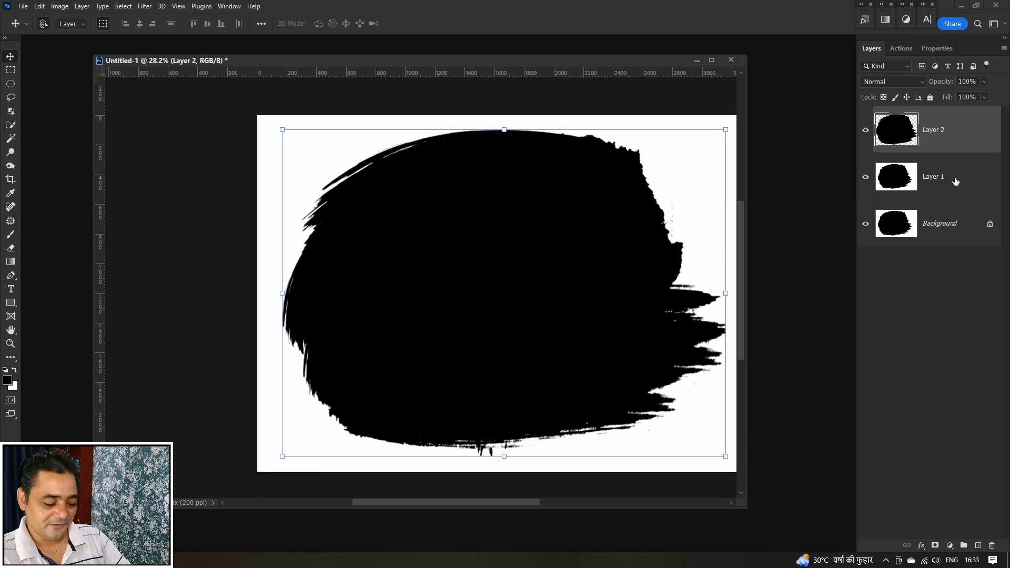
key("Delete")
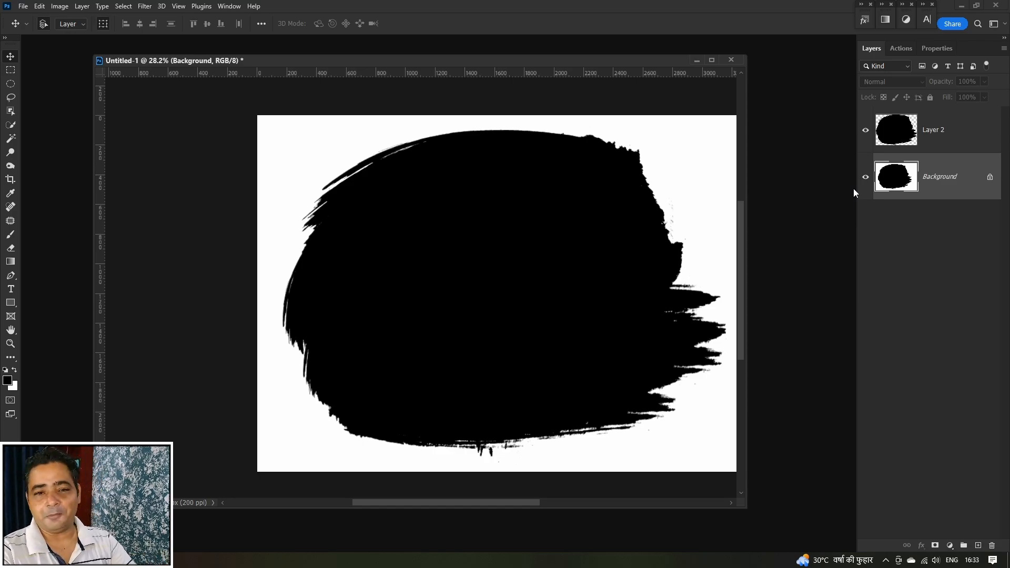
Step: Shift the isolated shape slightly down and left, and turn the Background fully white with maximum Lightness in Hue/Saturation
mouse_move(491, 286)
left_mouse_down()
mouse_move(501, 300)
mouse_move(474, 290)
left_mouse_up()
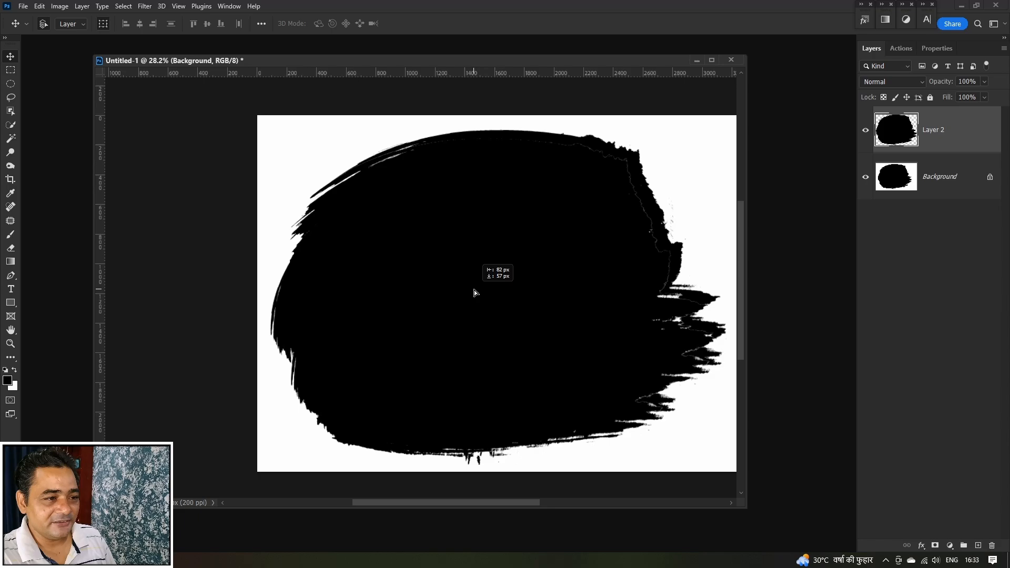
left_click(938, 188)
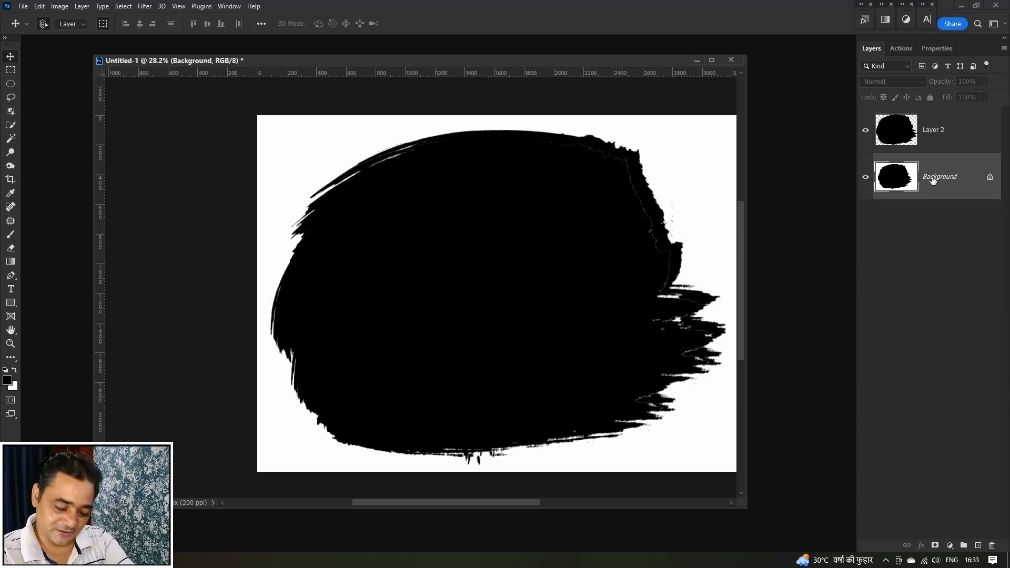
key("ctrl+u")
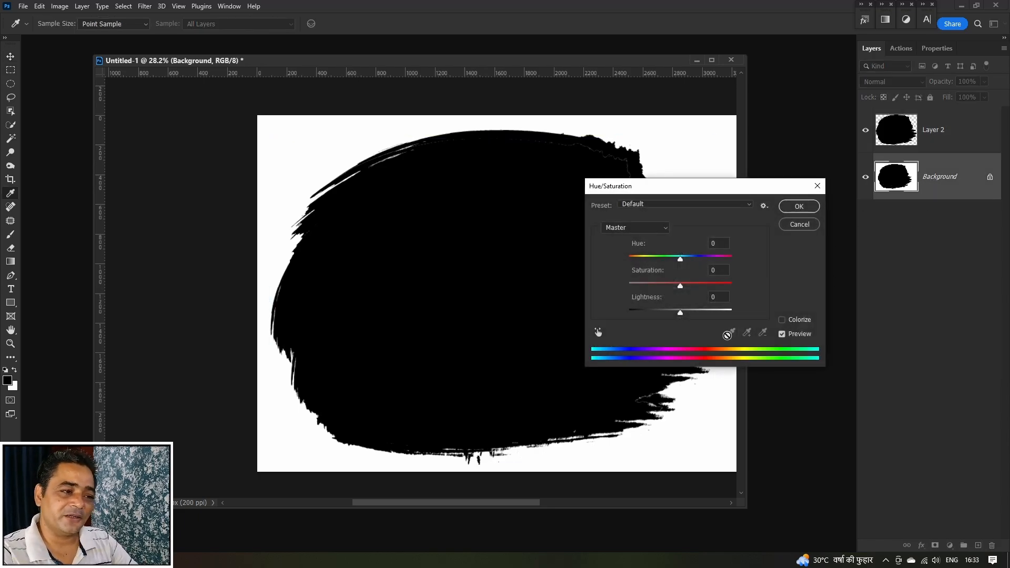
left_click_drag(681, 311, 875, 314)
left_click(794, 208)
Step: Scale the black shape on Layer 2 down to about 95.5% and reposition it on the white canvas
mouse_move(520, 283)
left_mouse_down()
mouse_move(516, 273)
mouse_move(529, 279)
left_mouse_up()
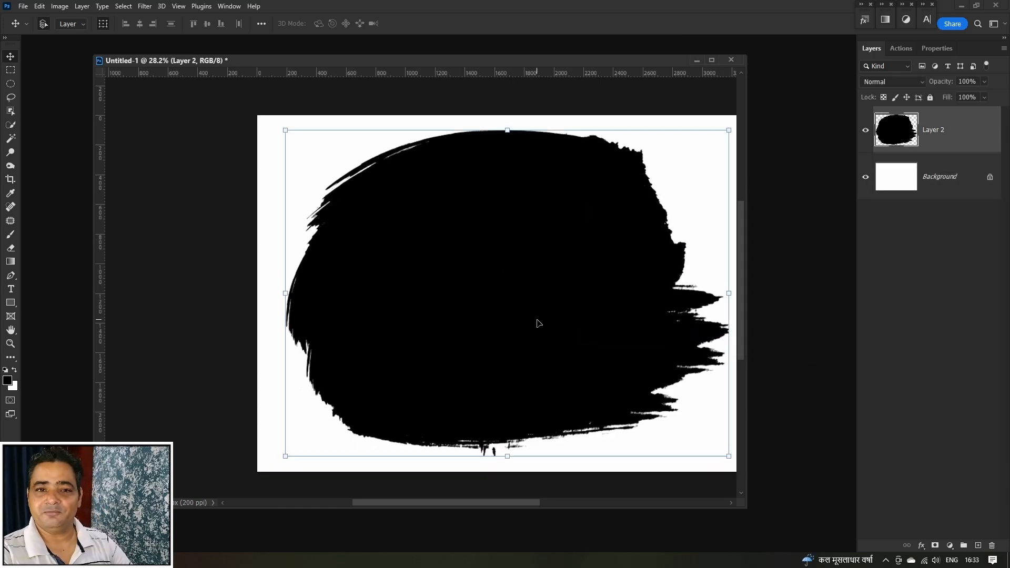
left_click(730, 130)
left_click_drag(730, 130, 702, 143)
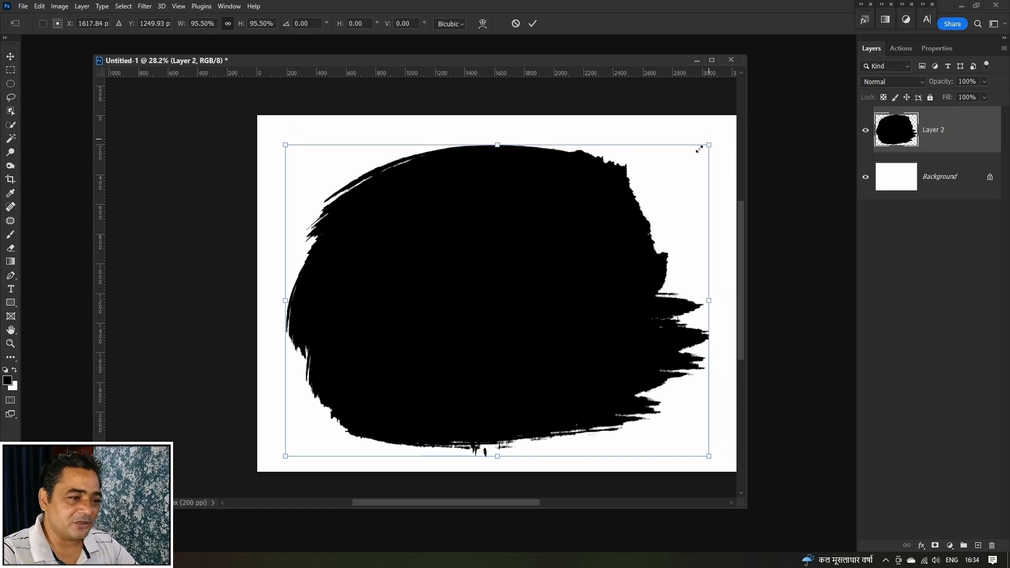
left_click_drag(614, 211, 595, 225)
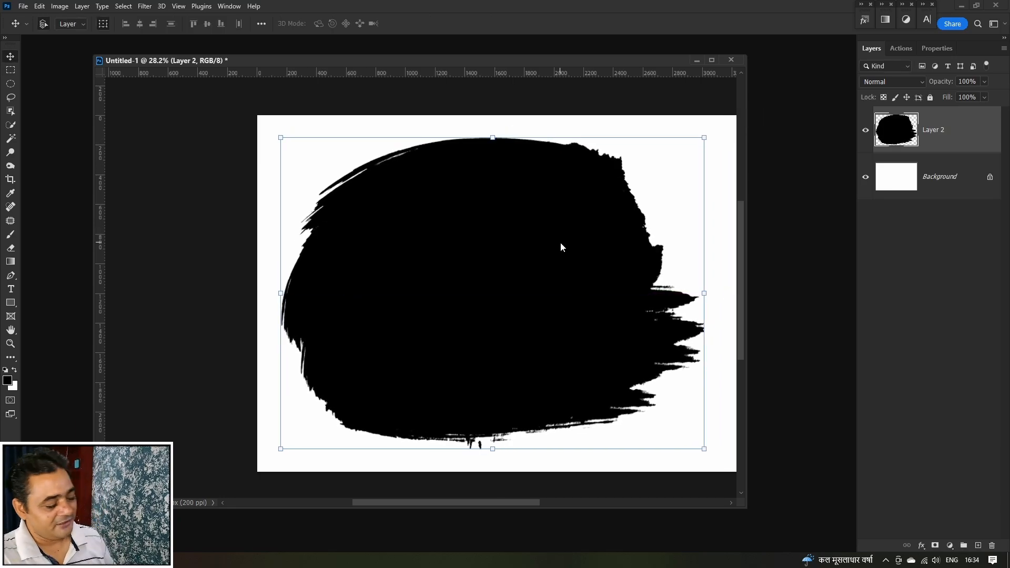
key("Return")
Step: Warp the black shape, bending its ragged right side upward and pushing its lower-left corner inward
key("ctrl+t")
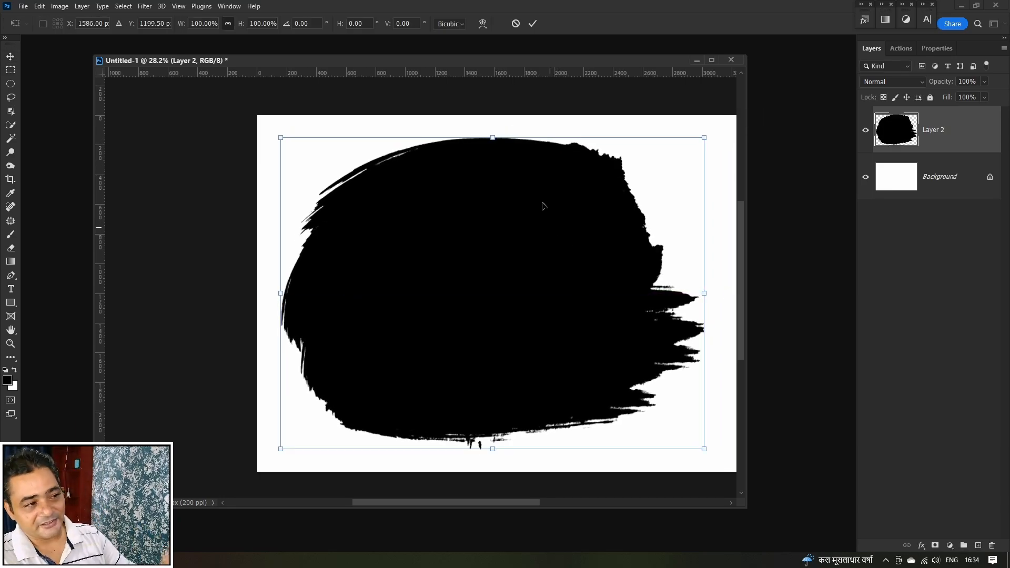
left_click(488, 24)
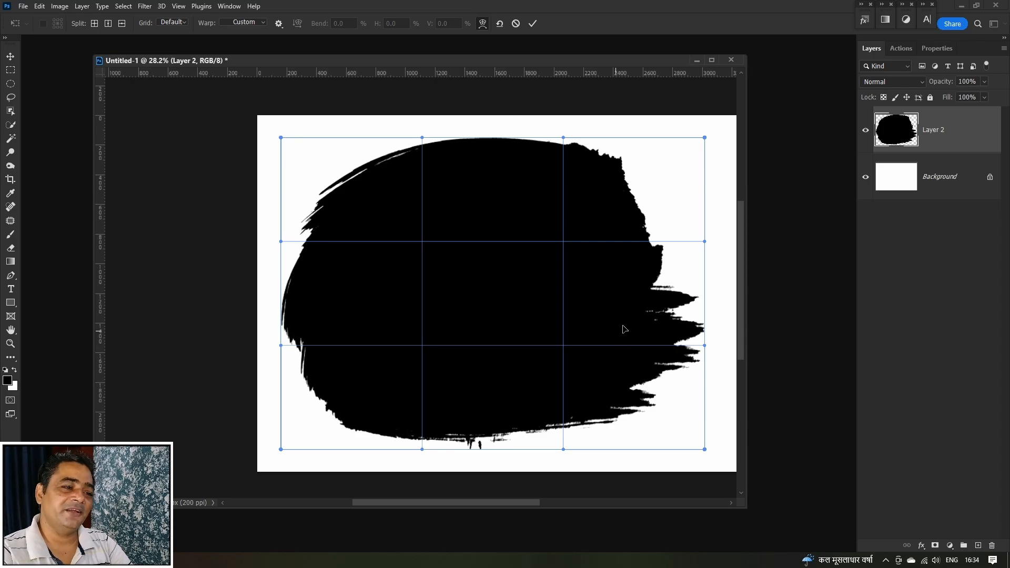
mouse_move(682, 337)
left_mouse_down()
mouse_move(653, 416)
mouse_move(708, 467)
mouse_move(774, 388)
mouse_move(527, 372)
mouse_move(569, 376)
mouse_move(518, 280)
mouse_move(542, 289)
left_mouse_up()
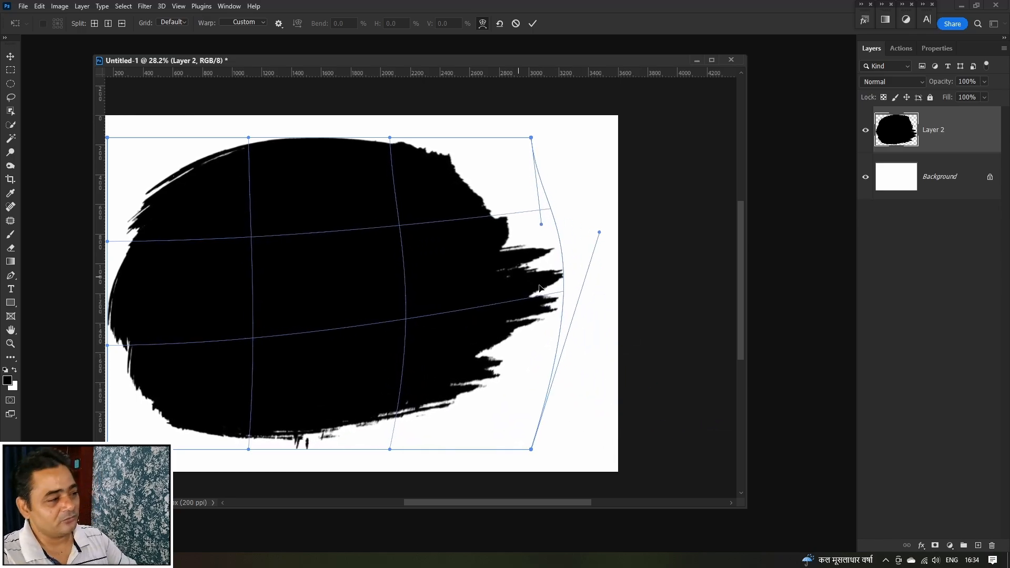
left_click_drag(345, 340, 453, 326)
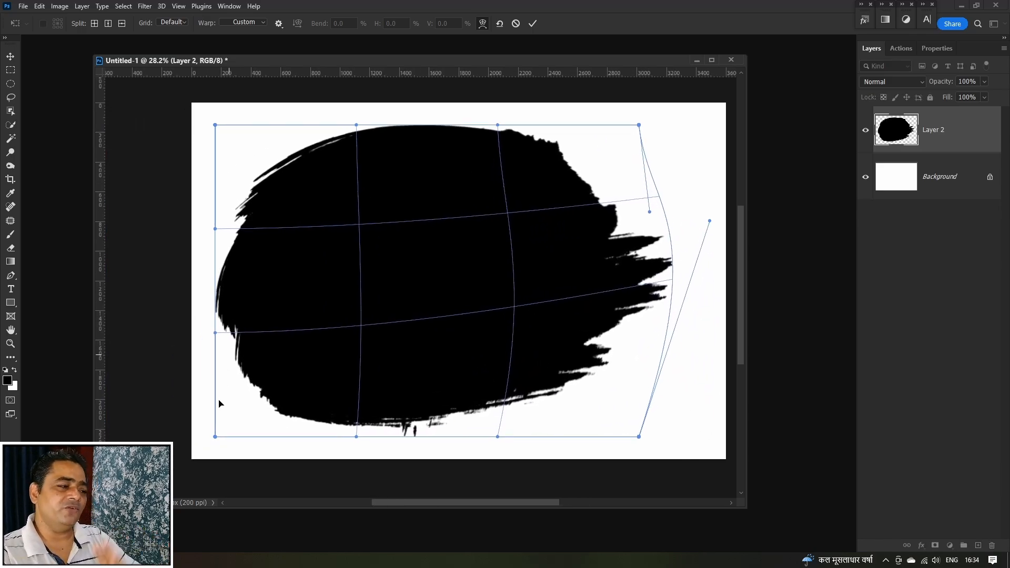
mouse_move(215, 437)
left_mouse_down()
mouse_move(243, 380)
mouse_move(293, 339)
mouse_move(209, 384)
mouse_move(238, 415)
left_mouse_up()
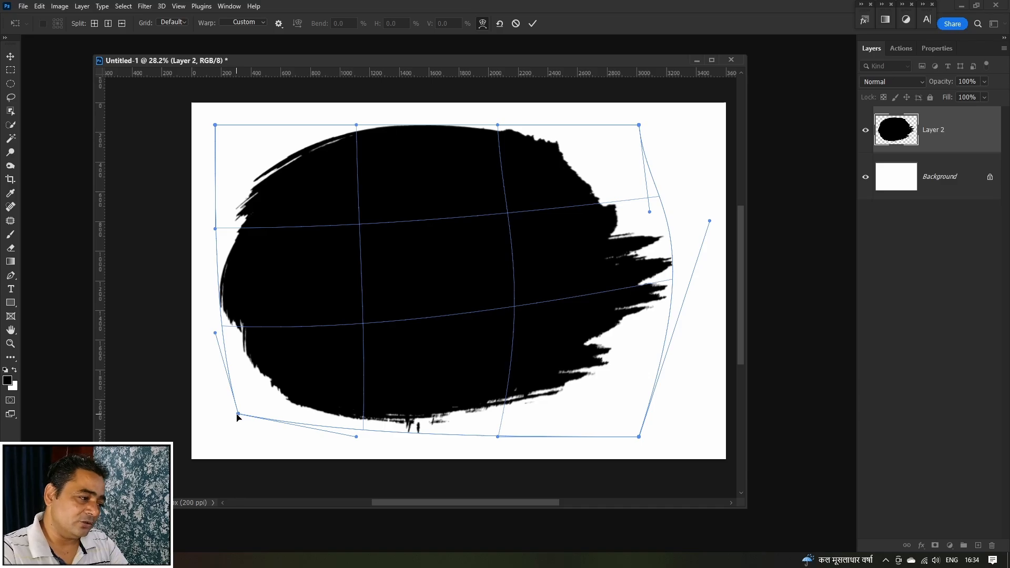
left_click_drag(238, 416, 330, 357)
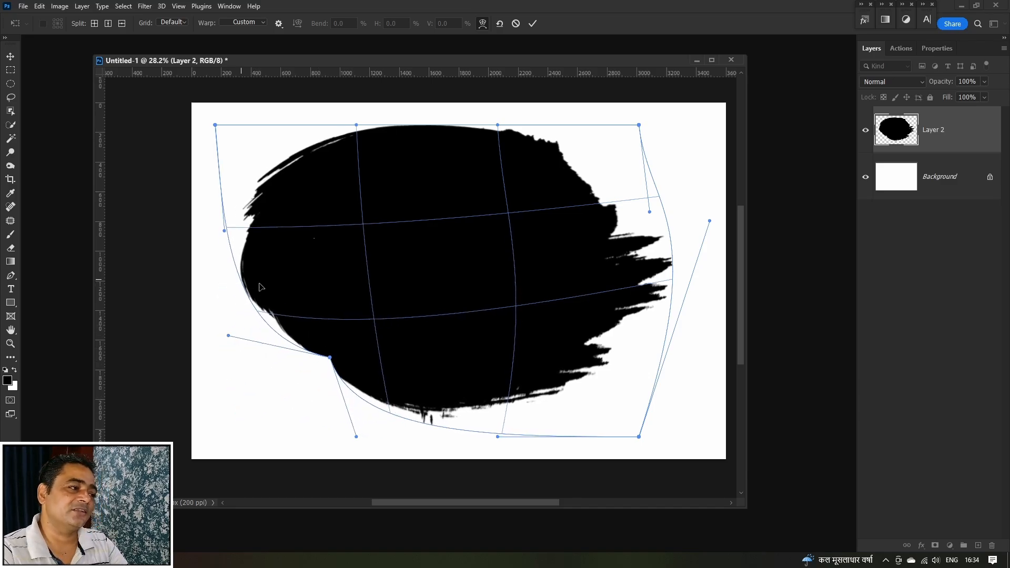
left_click_drag(261, 287, 238, 305)
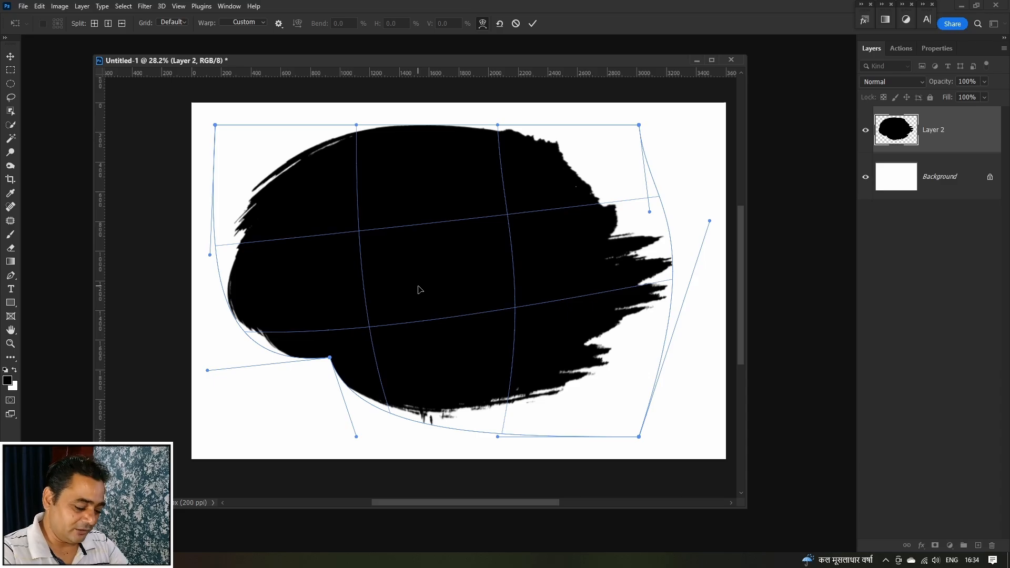
key("Escape")
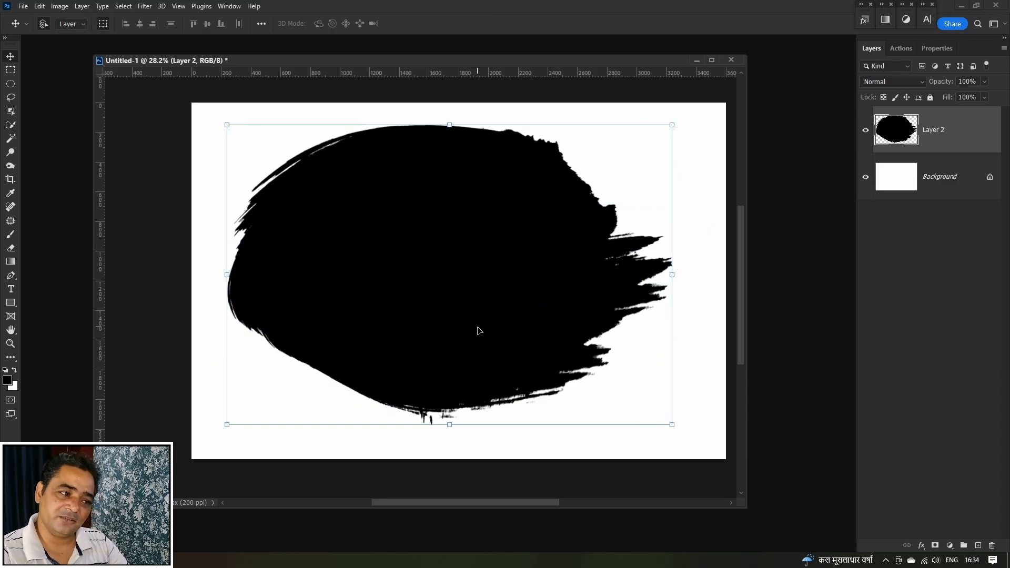
Step: Warp the black shape again, pulling its lower-left part outward and pushing its upper-left edge inward
key("ctrl+t")
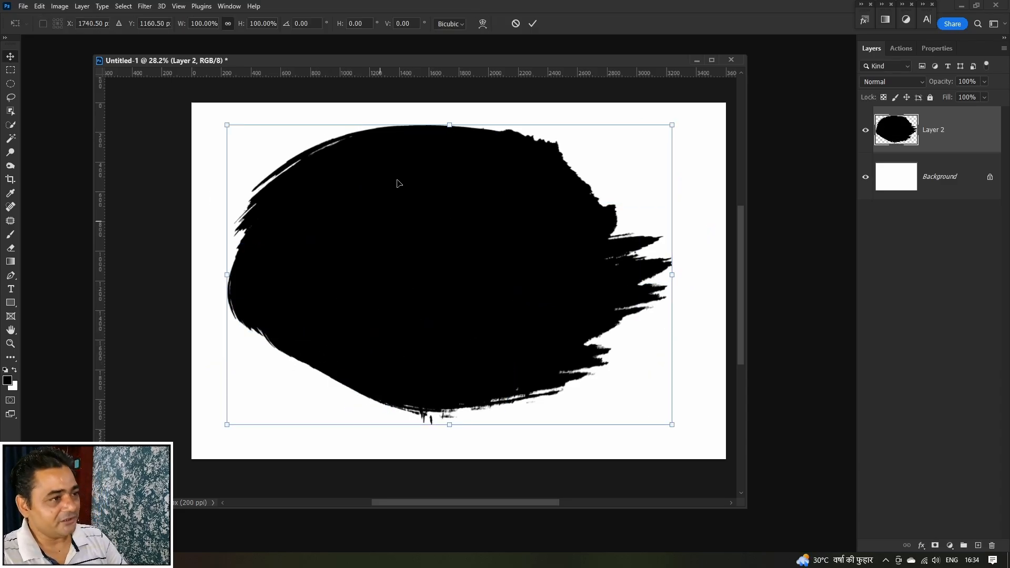
left_click(482, 23)
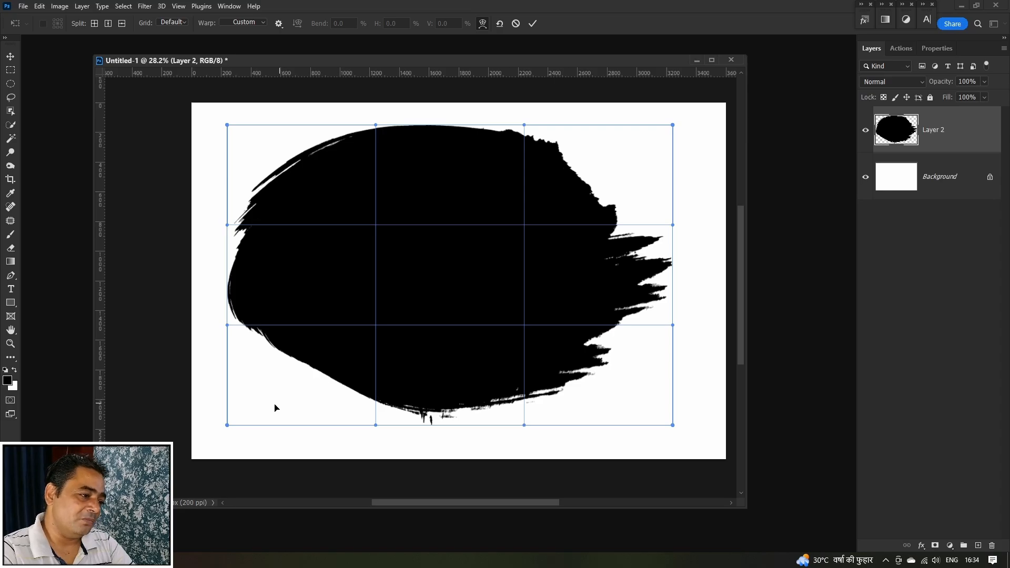
left_click_drag(298, 371, 289, 413)
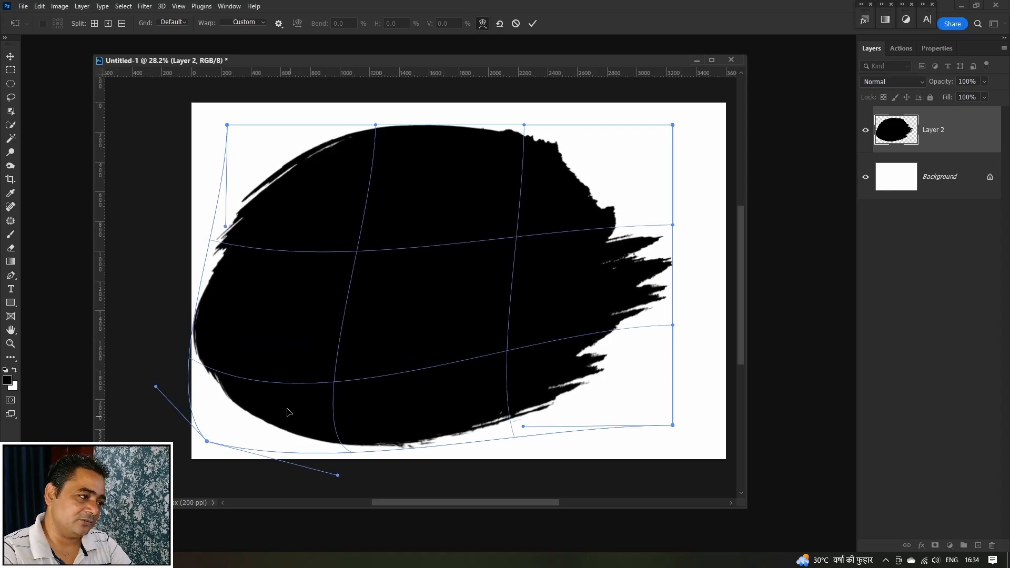
left_click_drag(220, 318, 276, 282)
left_click_drag(288, 377, 236, 382)
mouse_move(265, 211)
left_mouse_down()
mouse_move(287, 189)
mouse_move(262, 181)
mouse_move(264, 198)
left_mouse_up()
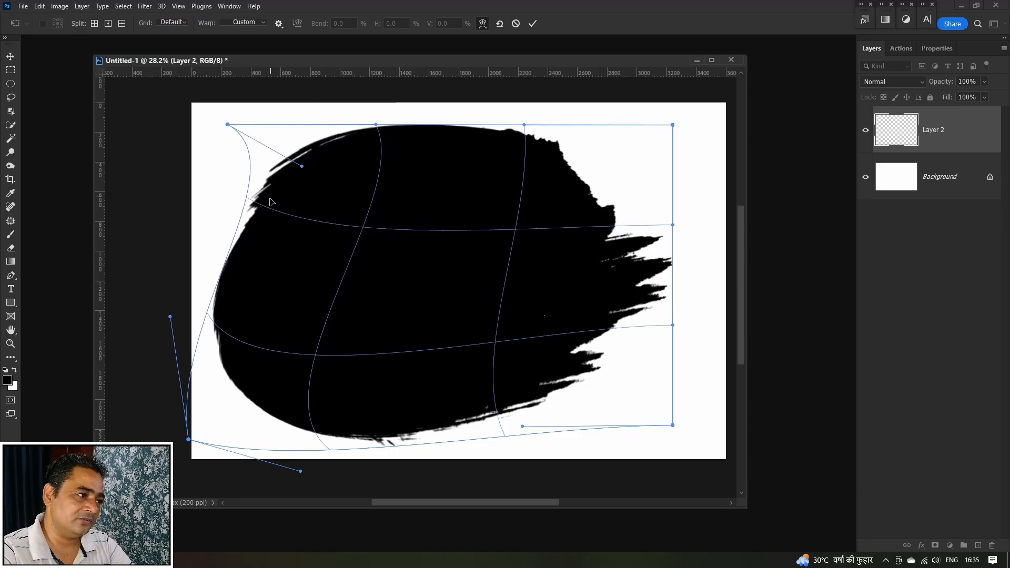
key("Return")
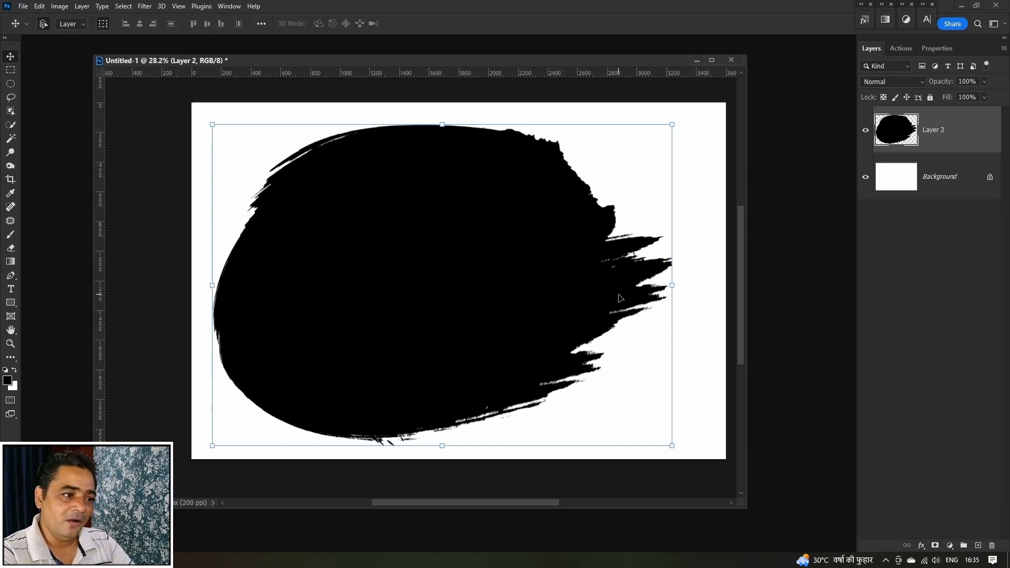
Step: Duplicate Layer 2 and invert the copy's color to white
key("ctrl+j")
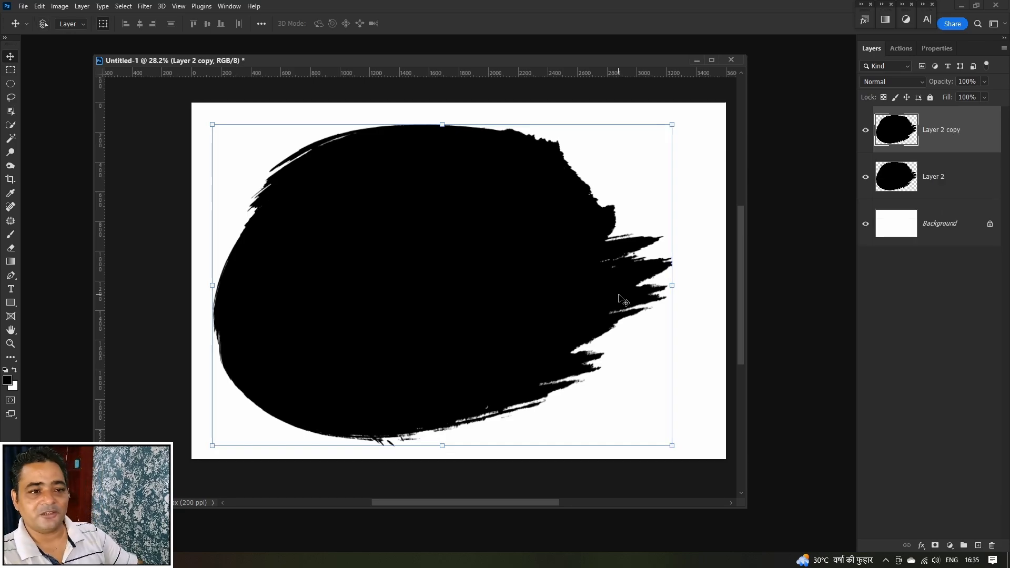
left_click(966, 188)
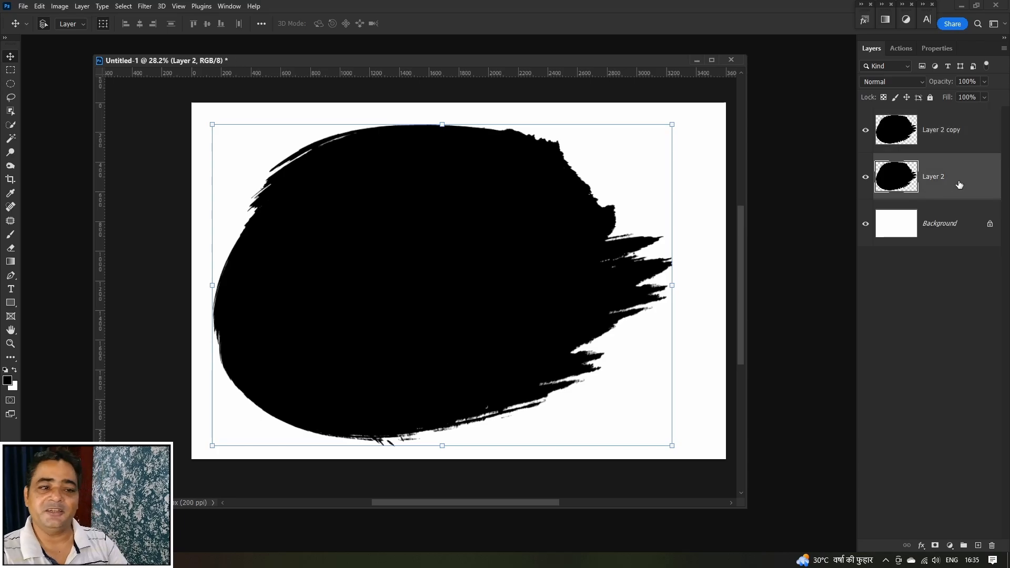
left_click(943, 141)
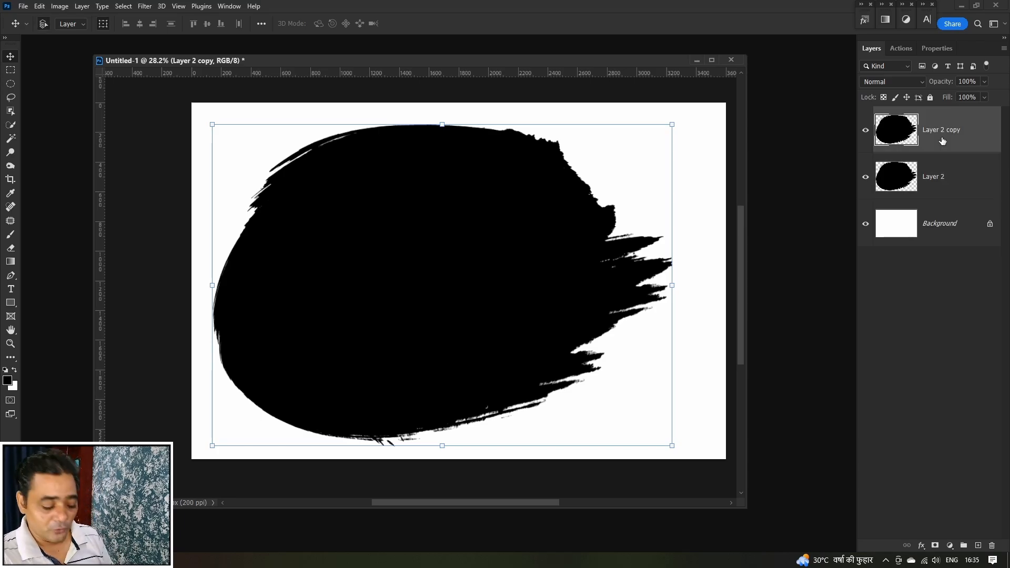
key("ctrl+i")
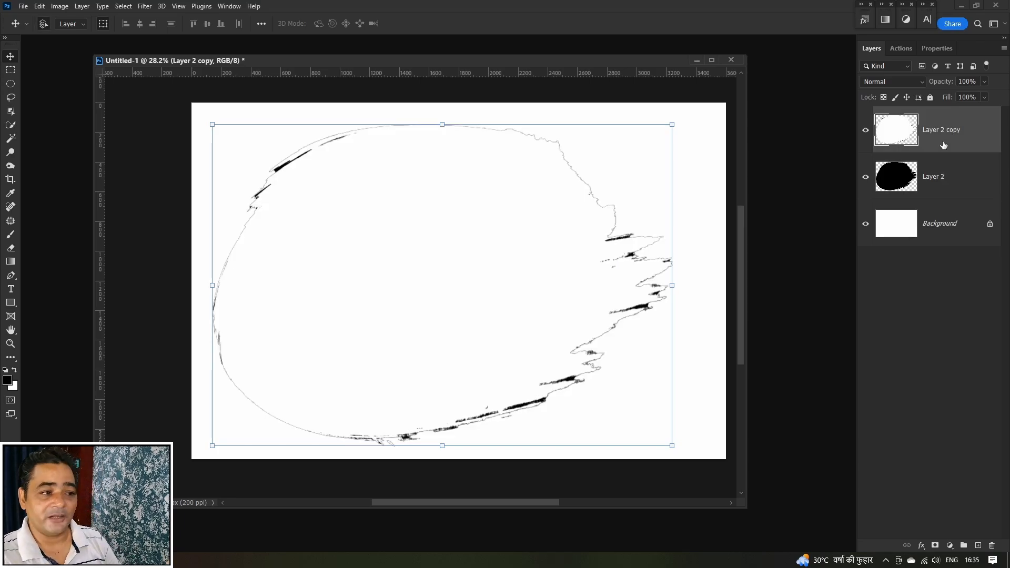
Step: Enlarge the black Layer 2 to about 100.7% behind the white copy to form a brushed outline
left_click(957, 171)
key("ctrl+t")
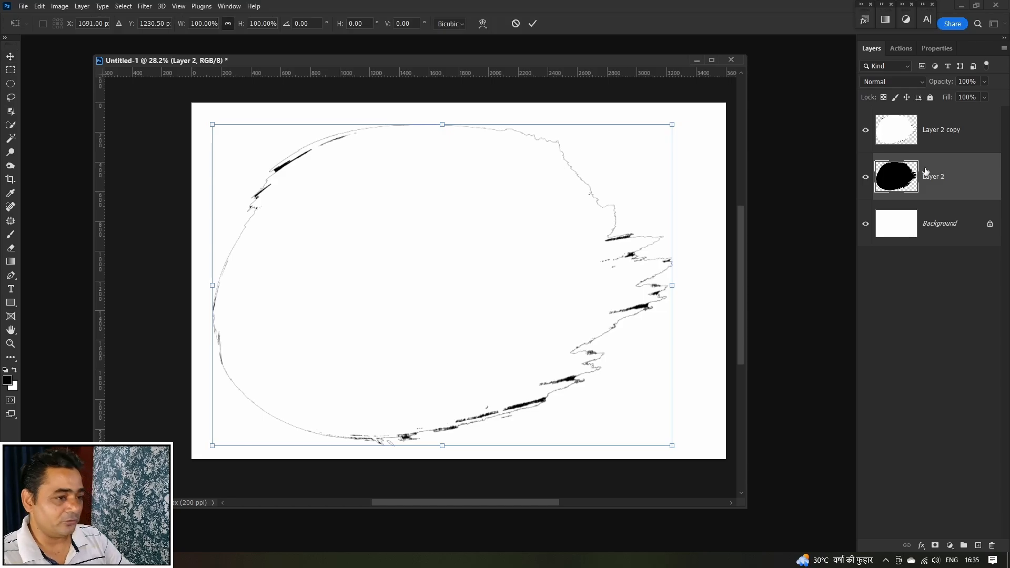
left_click_drag(672, 125, 675, 123)
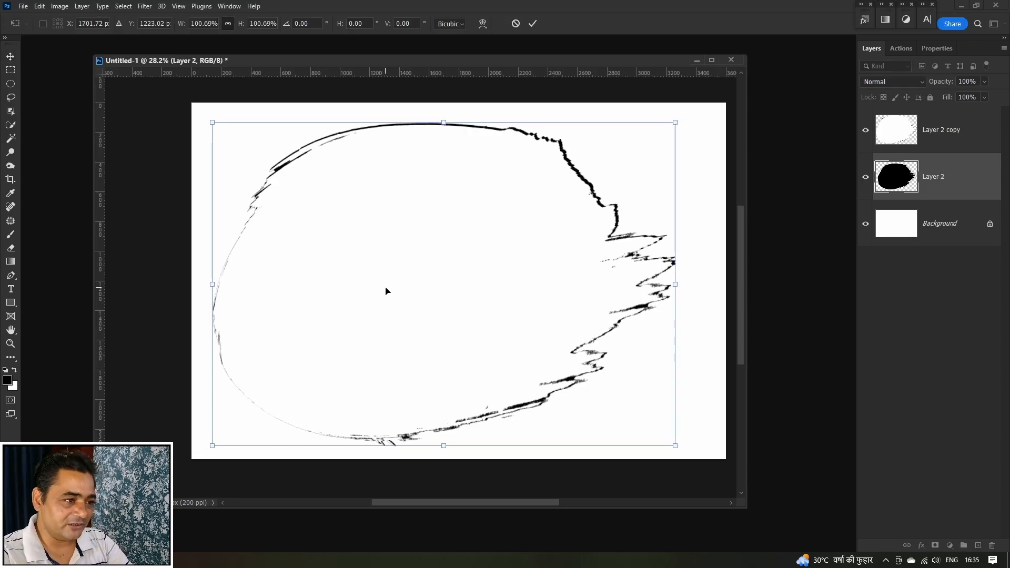
key("Return")
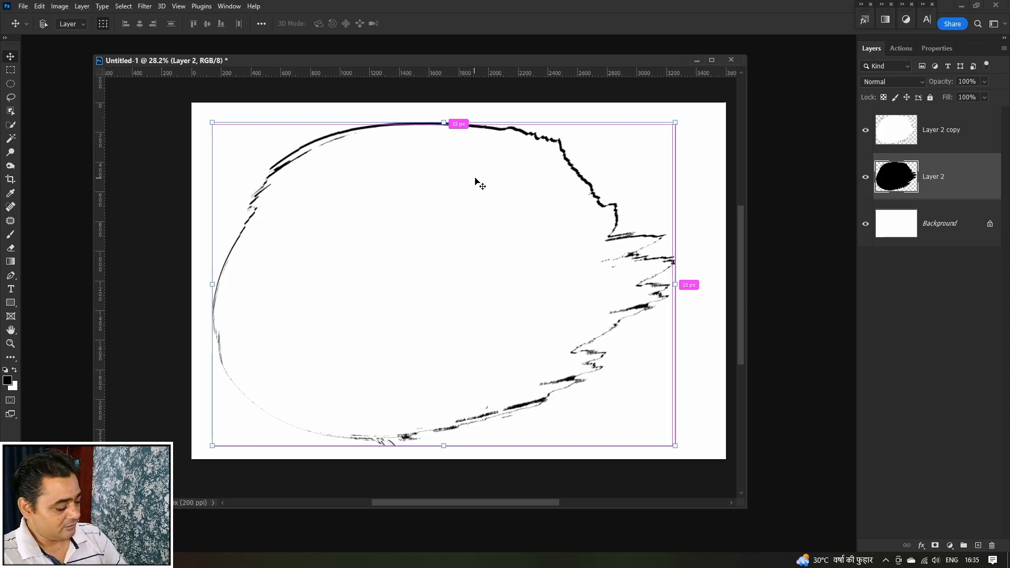
Step: Warp the black Layer 2 so the outline thickens along its lower-left and right sides and thins along its upper edge
key("ctrl+t")
left_click(482, 23)
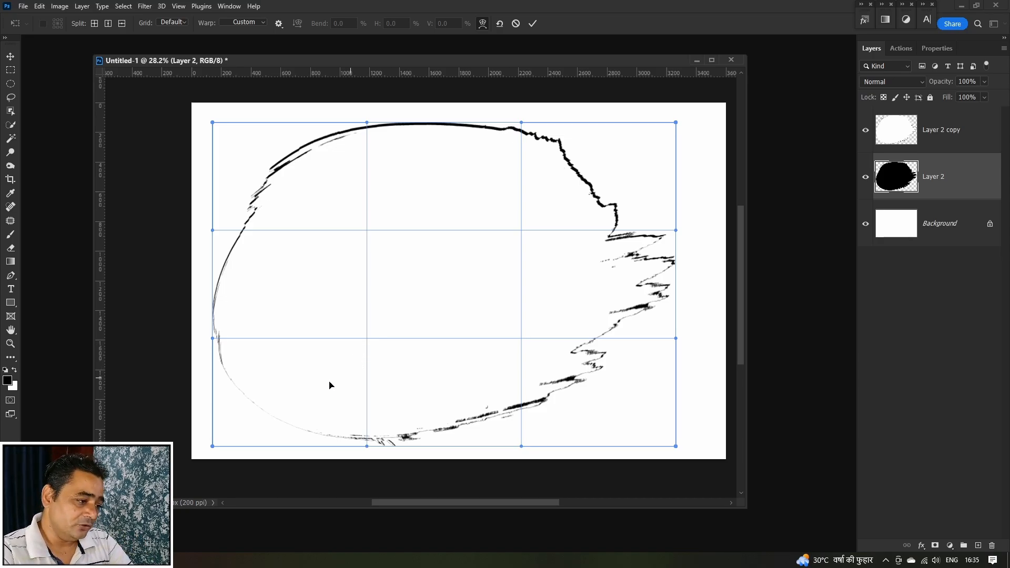
mouse_move(330, 386)
left_mouse_down()
mouse_move(287, 409)
mouse_move(293, 400)
left_mouse_up()
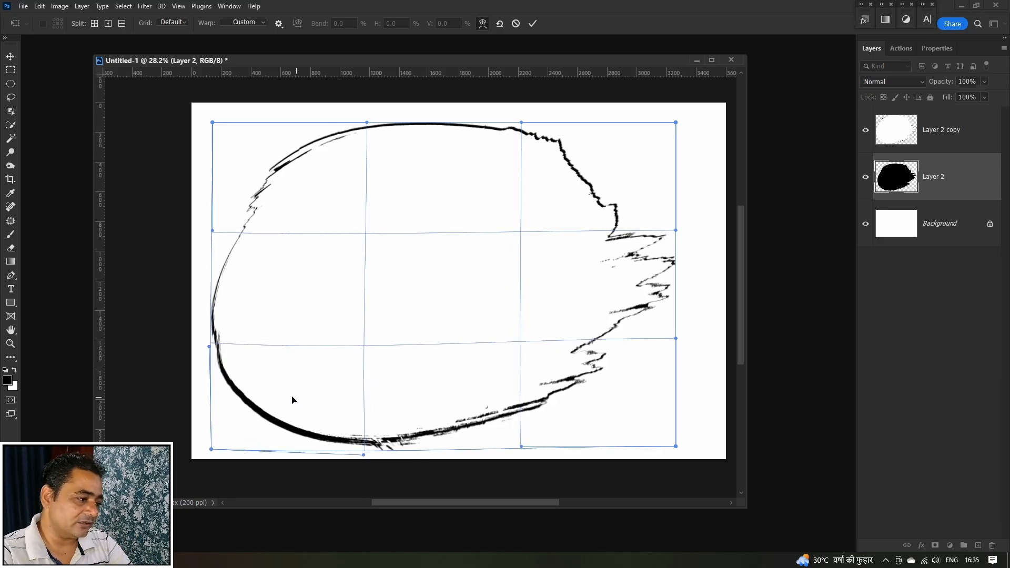
left_click_drag(566, 372, 576, 369)
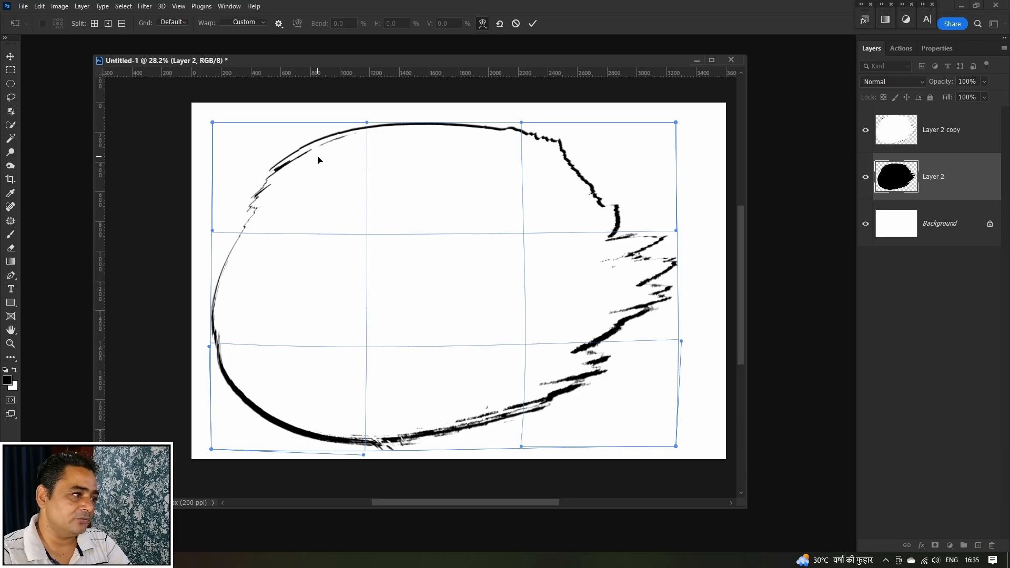
left_click_drag(408, 145, 399, 151)
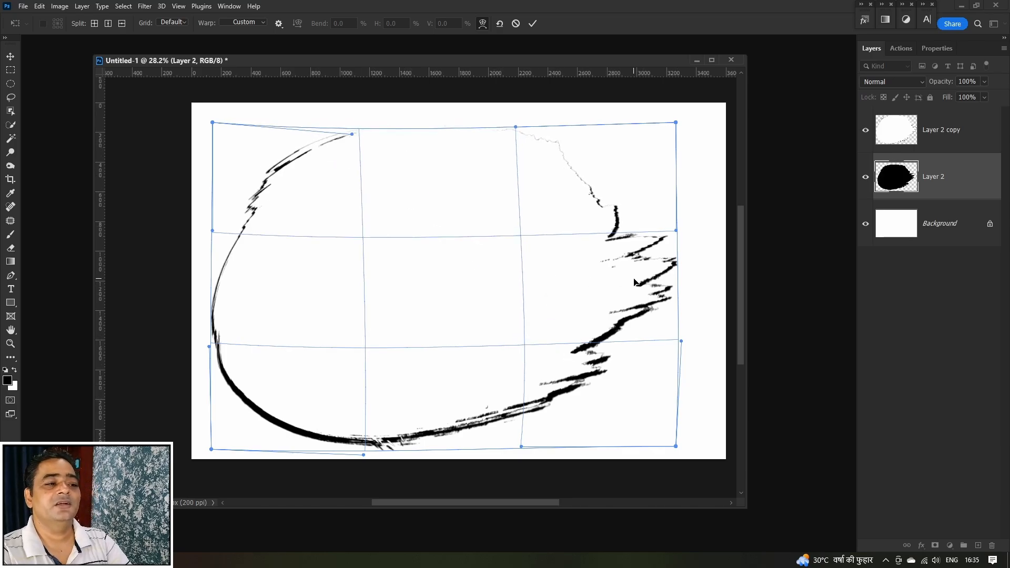
key("Return")
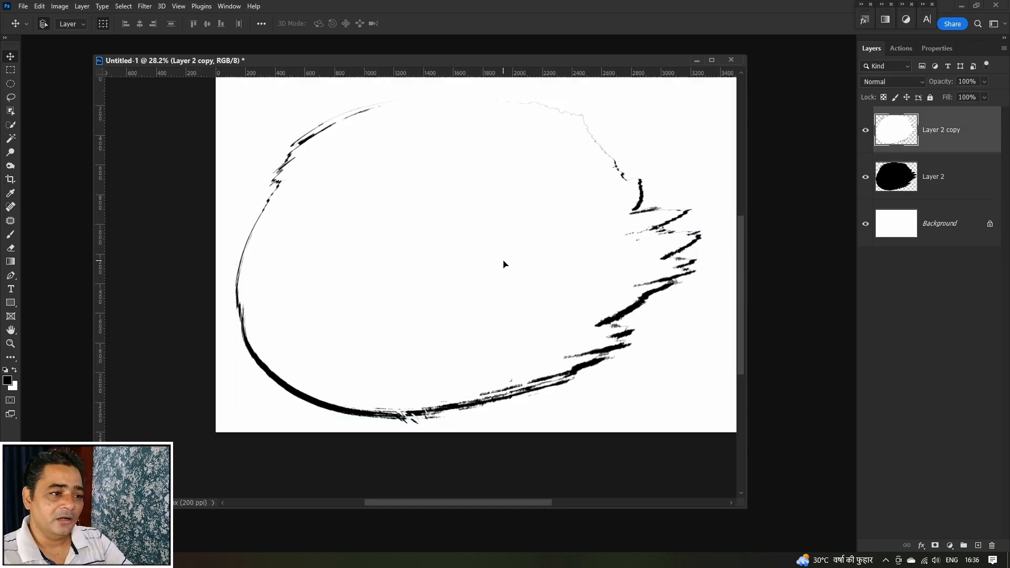
Step: Delete Layer 2 copy and Layer 2, and add a new empty layer above the Background
key("Delete")
key("Delete")
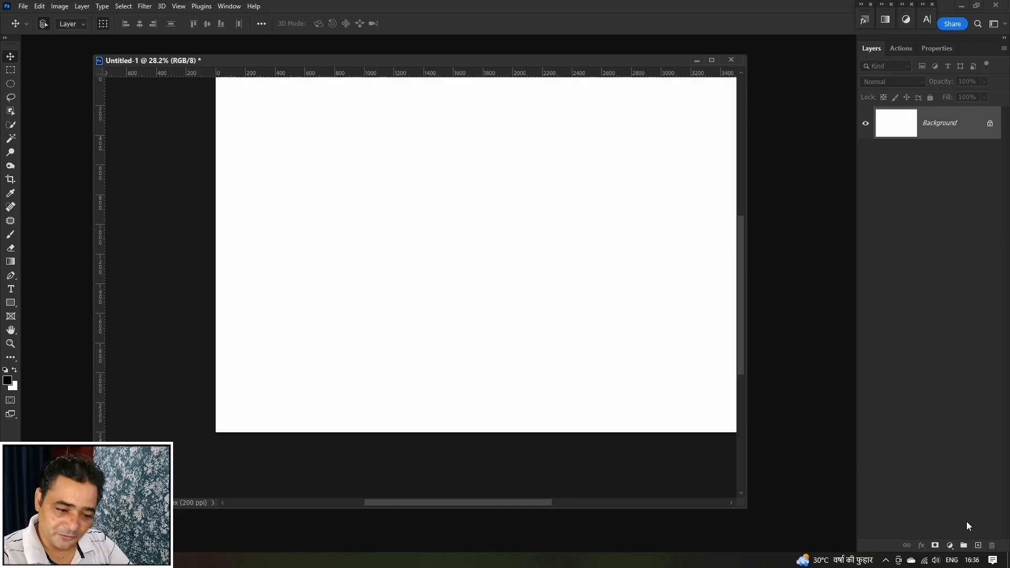
left_click(978, 546)
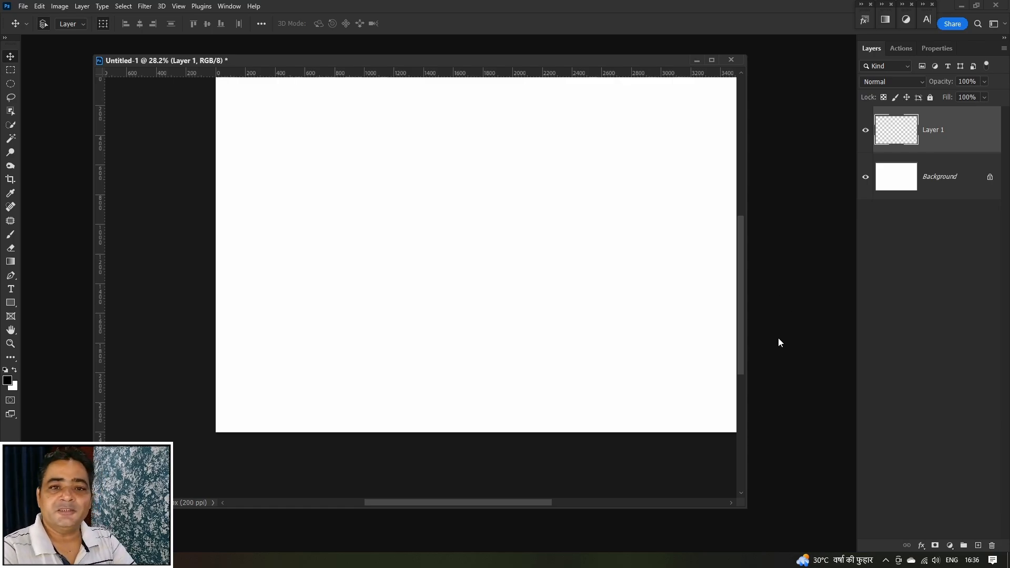
Step: Draw a closed path with an S-curved right edge over about the canvas's left third and convert it to a black shape
scroll(648, 301, "down", 1)
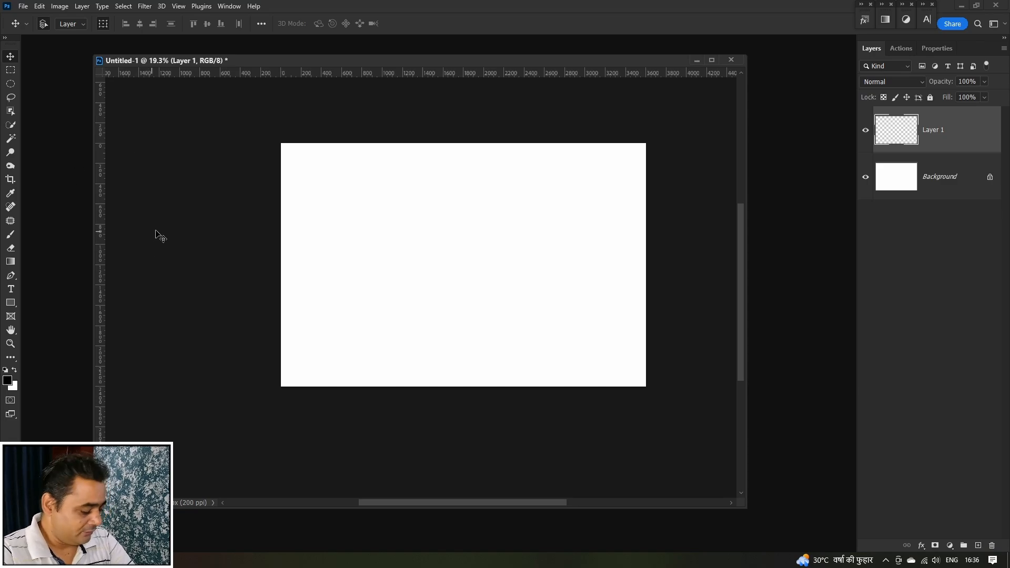
key("p")
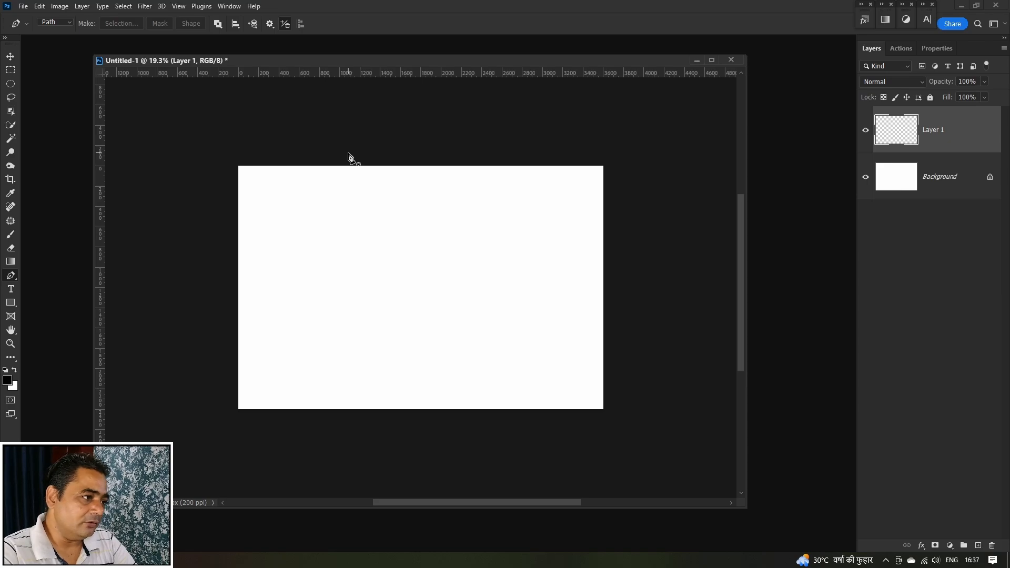
left_click(349, 153)
left_click_drag(375, 208, 383, 255)
left_click_drag(349, 339, 345, 396)
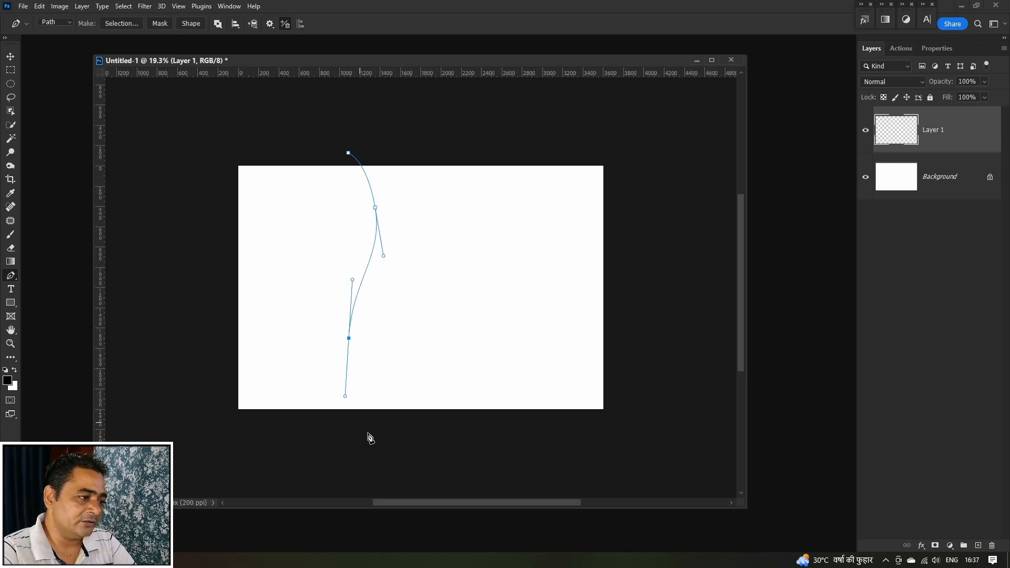
left_click(400, 456)
left_click(137, 455)
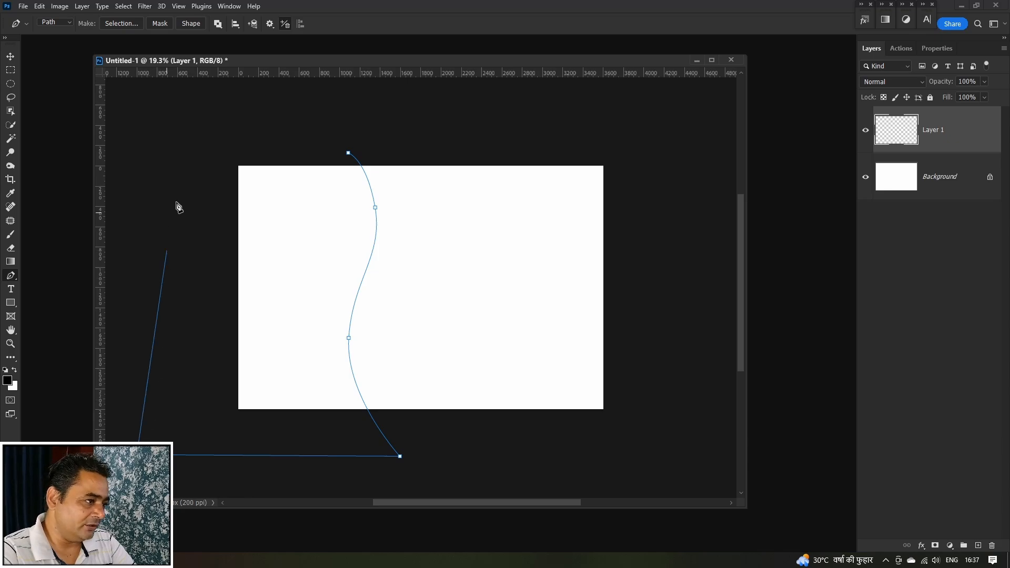
left_click(181, 156)
left_click(284, 147)
left_click(348, 152)
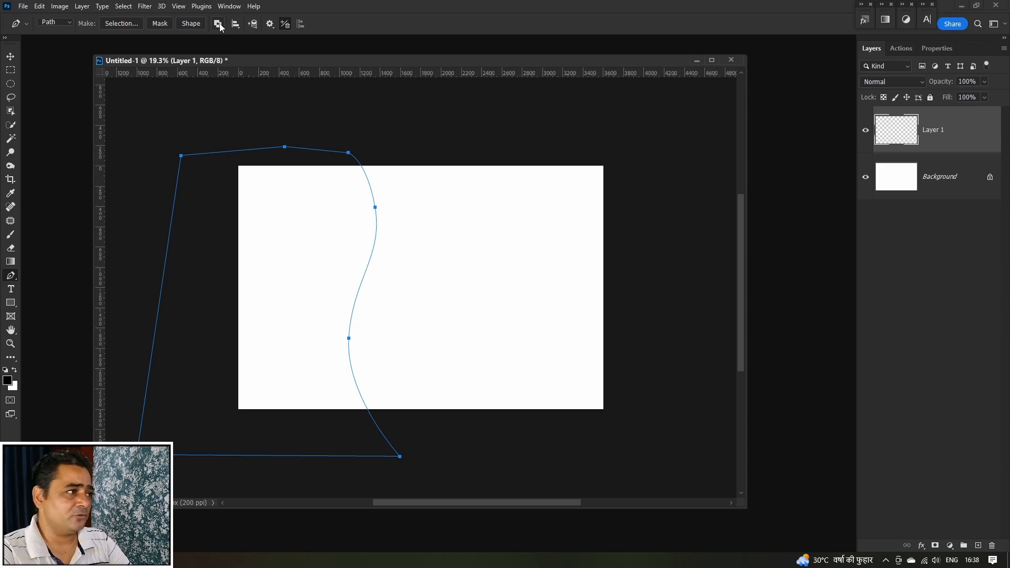
left_click(192, 24)
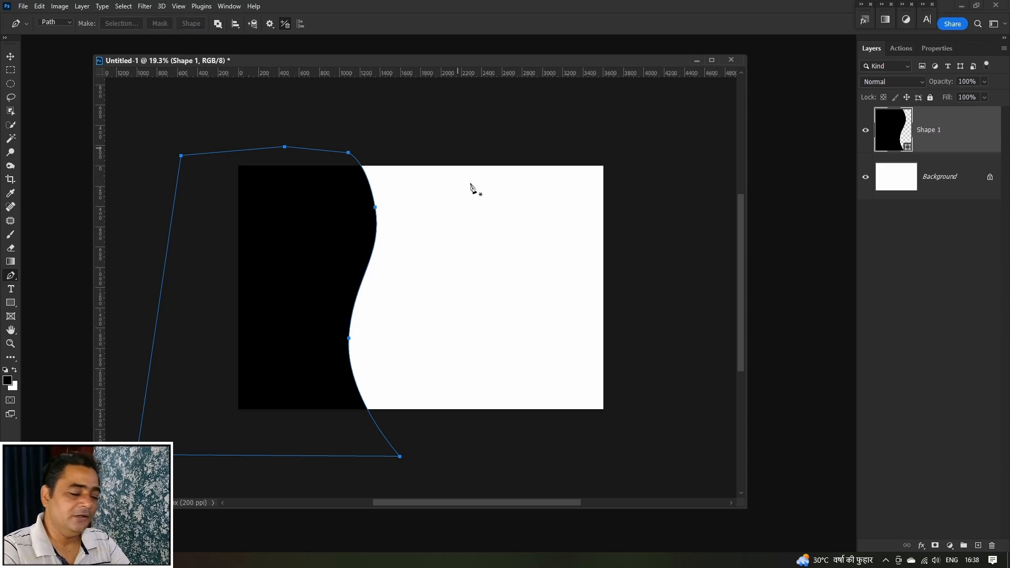
Step: Shift Shape 1 to the right and warp its curved edge, bulging the upper part outward and the lower part inward
key("ctrl+t")
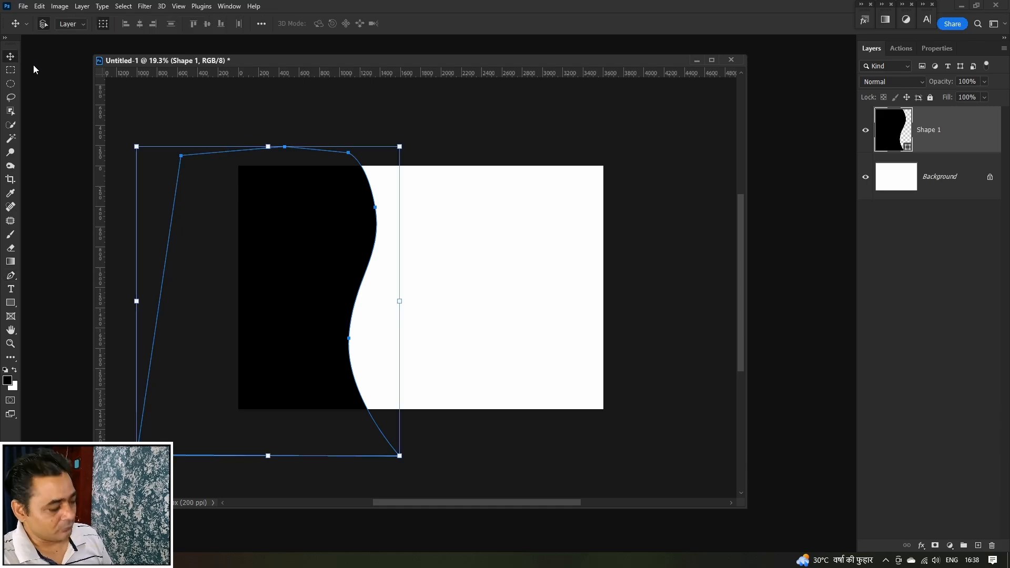
left_click_drag(320, 232, 363, 234)
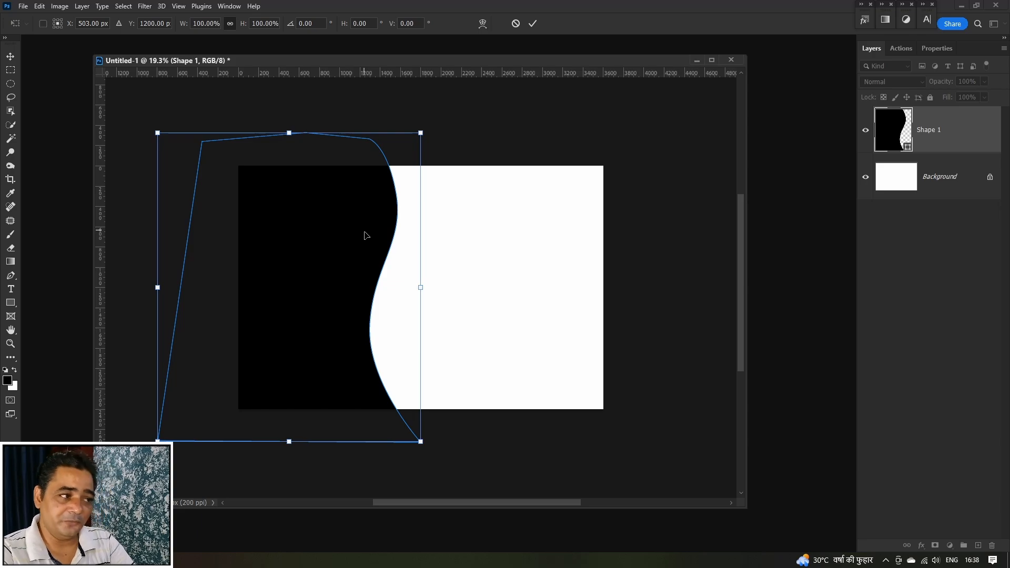
left_click(482, 25)
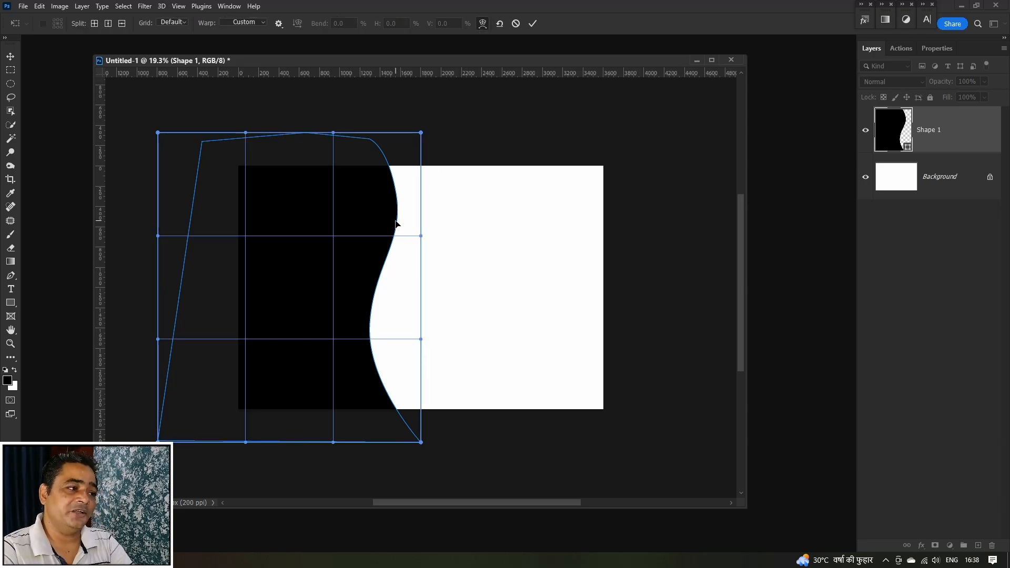
left_click_drag(399, 197, 447, 187)
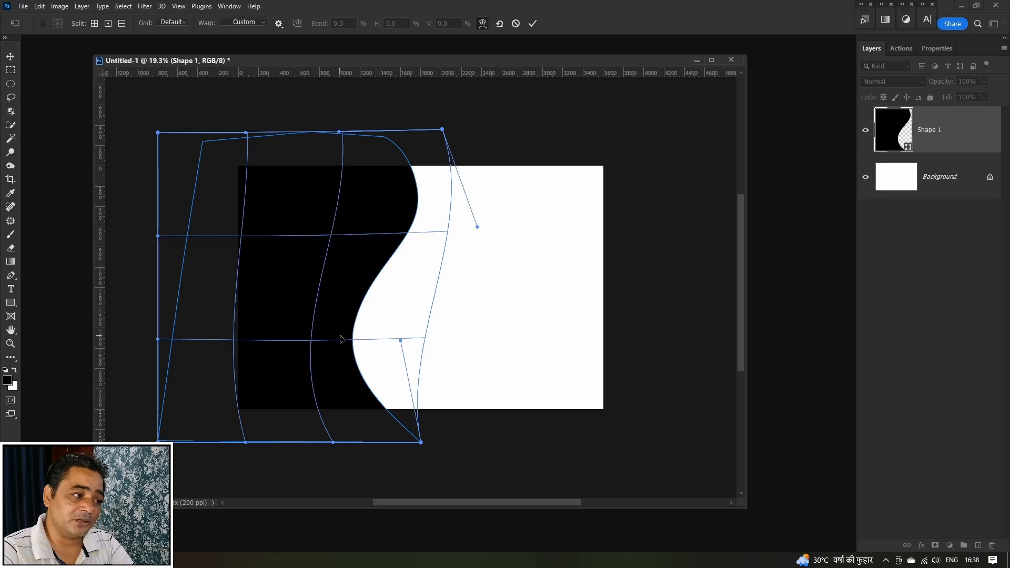
key("Return")
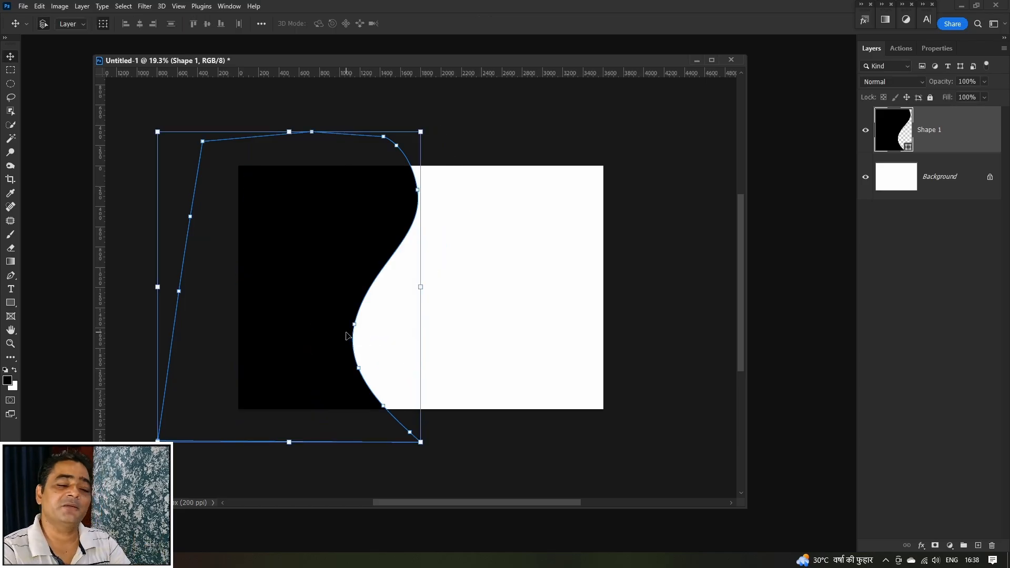
Step: Flip Shape 1 vertically
key("ctrl+t")
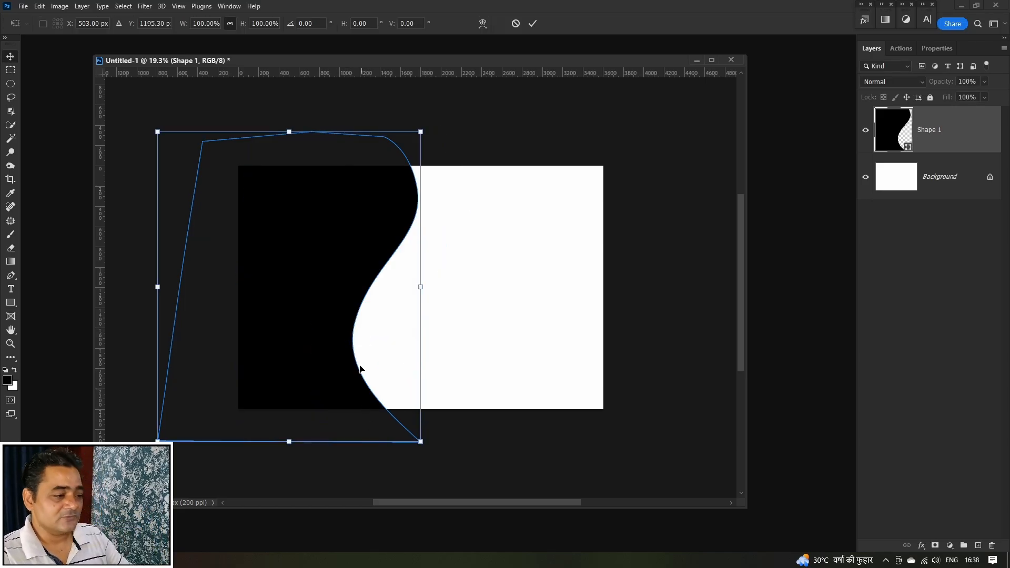
right_click(328, 254)
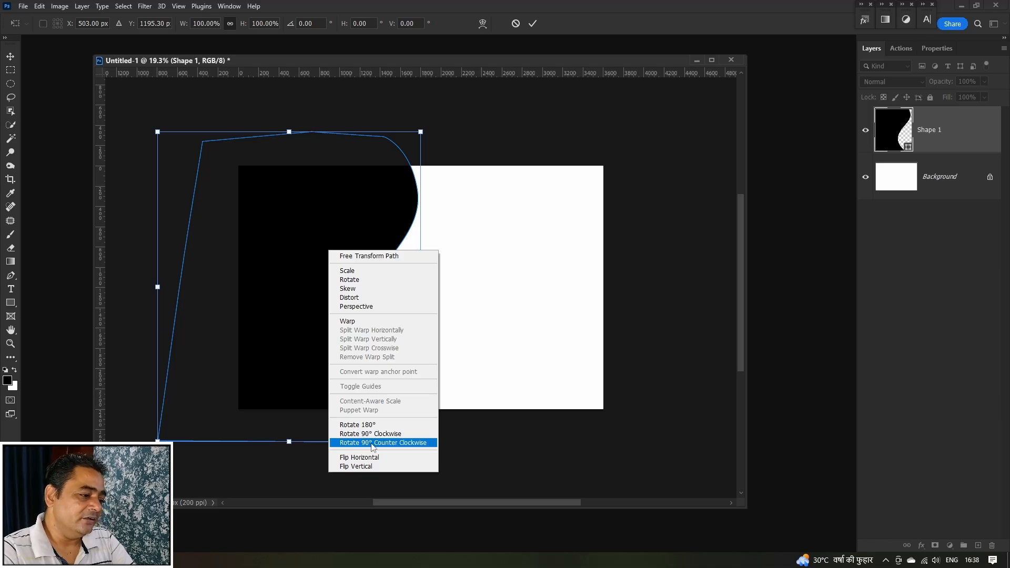
left_click(372, 467)
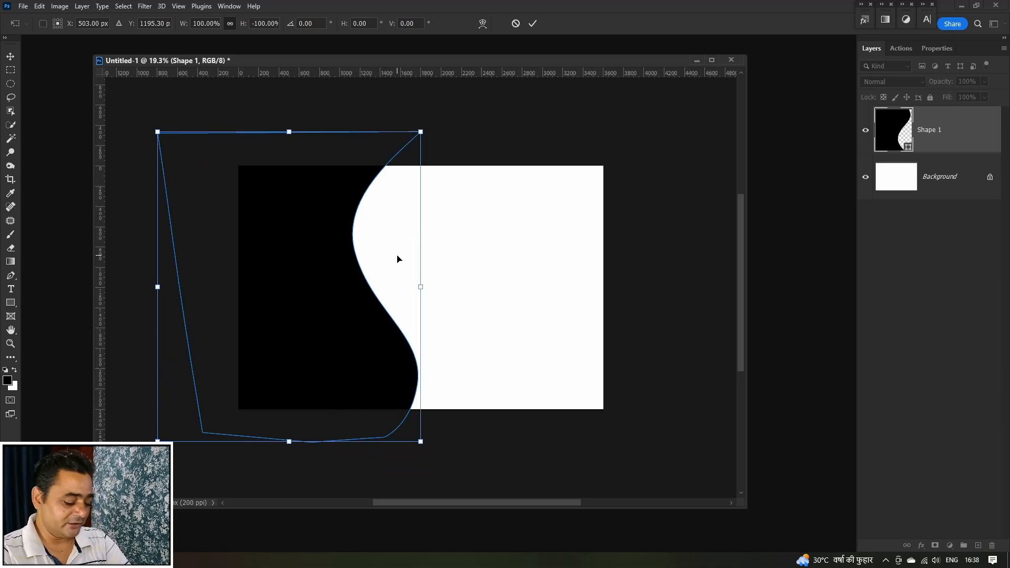
key("Return")
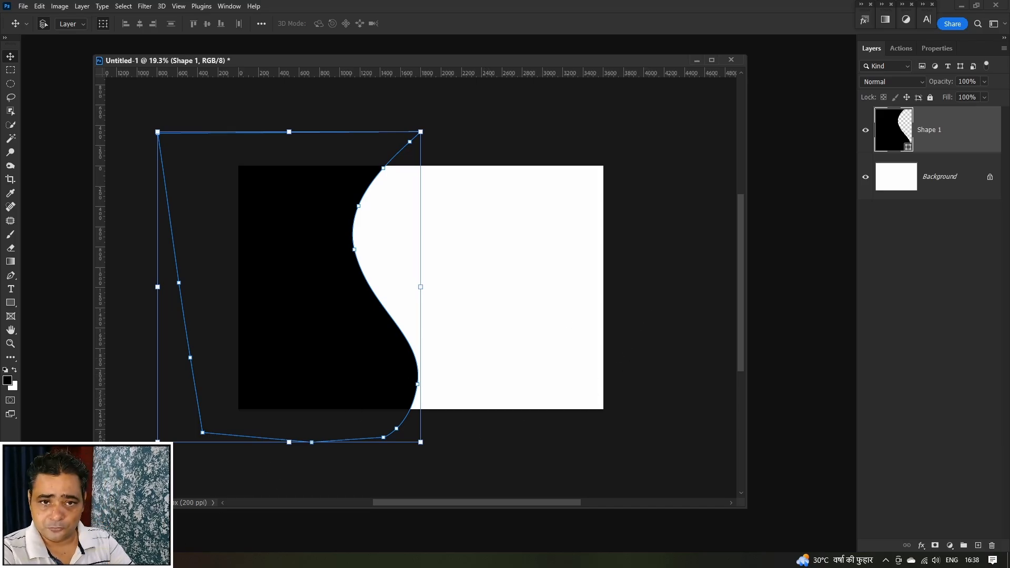
Step: Switch to File Explorer and open the images DG (5) and Sceneries BG (161) from the 002 Downloded folder in Photoshop
key("alt+Tab")
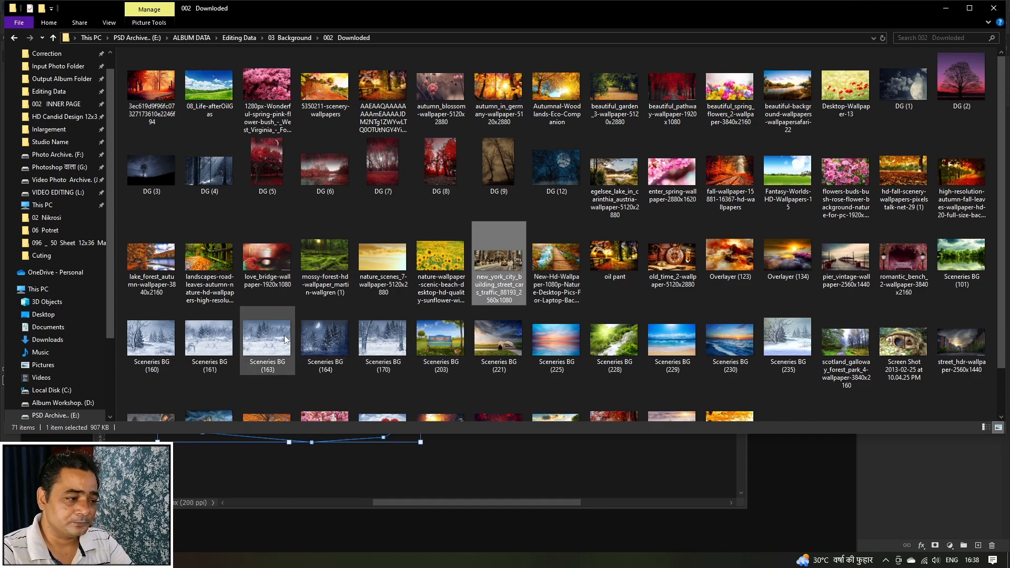
left_click(218, 341)
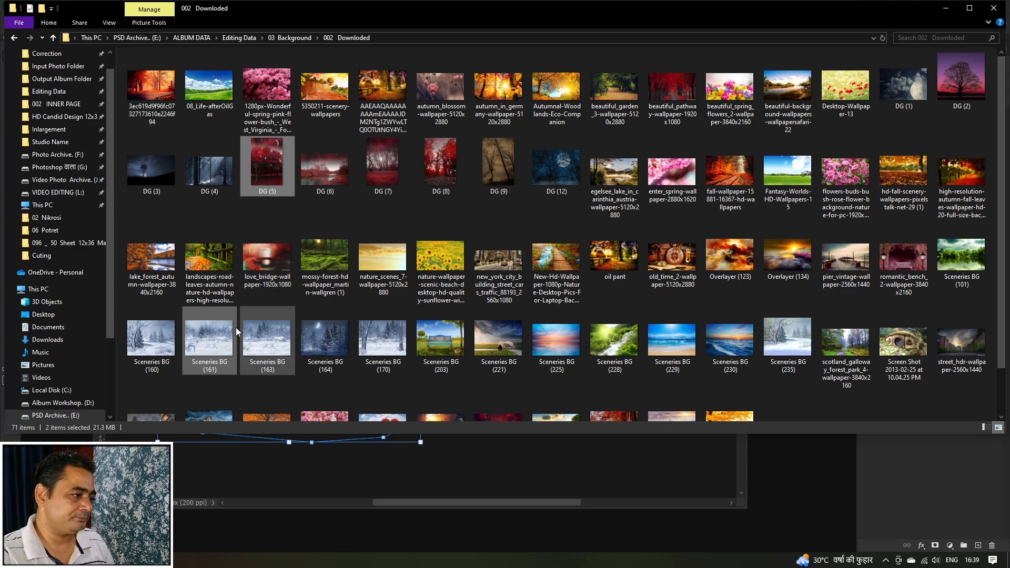
left_click_drag(236, 328, 804, 482)
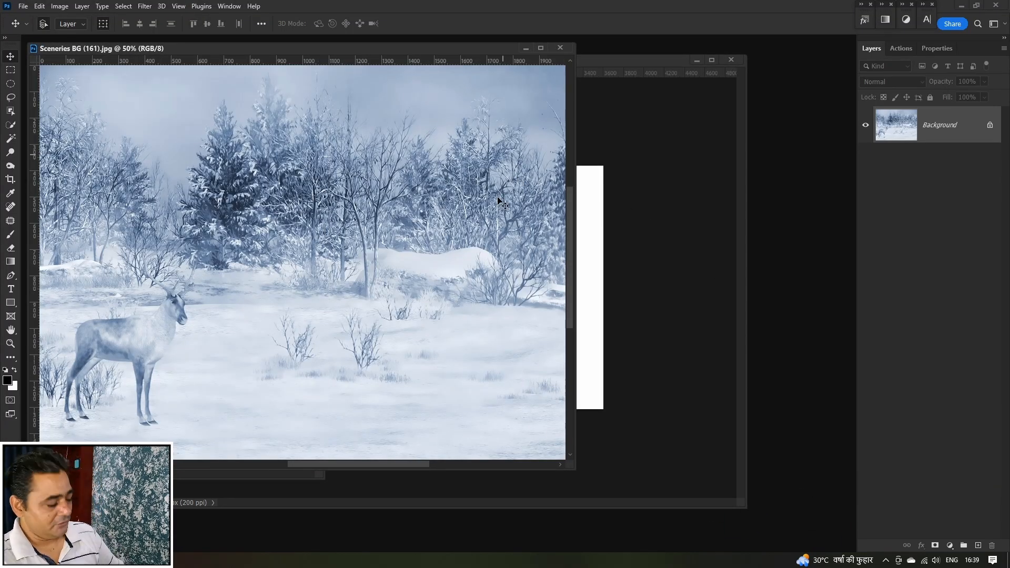
Step: Copy the whole Sceneries BG (161) image and paste it into Untitled-1 between the Background and Shape 1
key("ctrl+a")
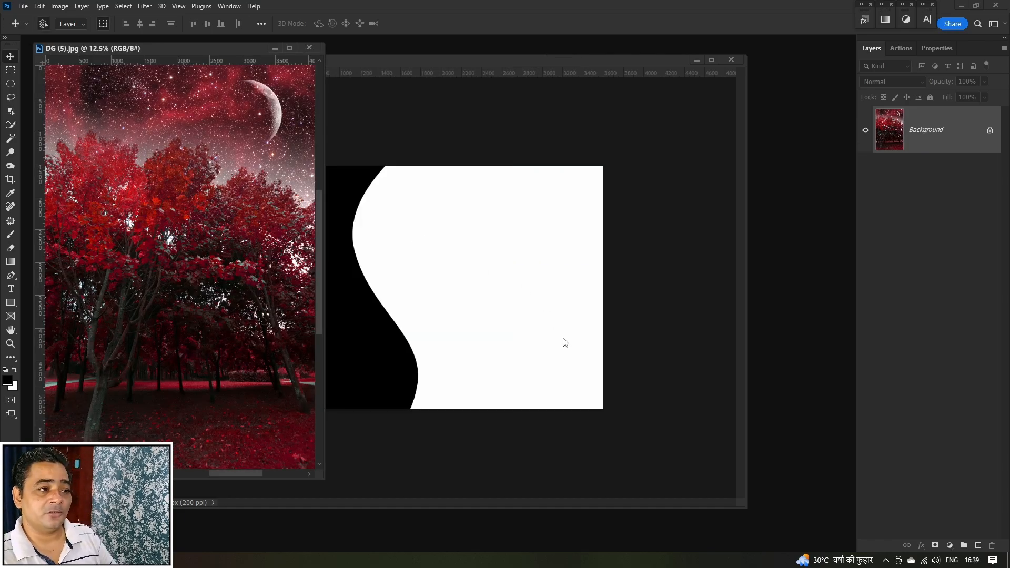
left_click(512, 301)
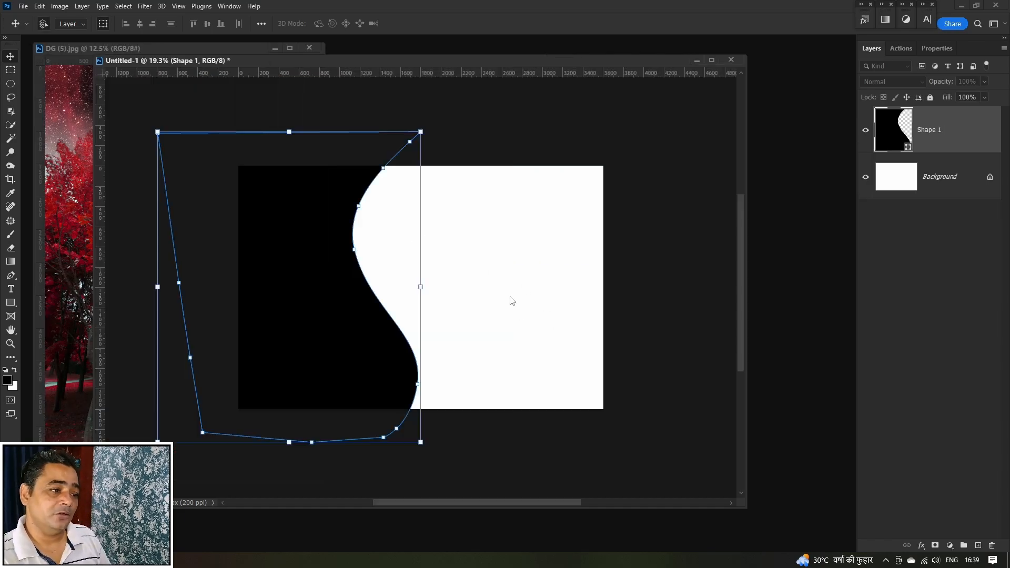
left_click(911, 207)
left_click(915, 193)
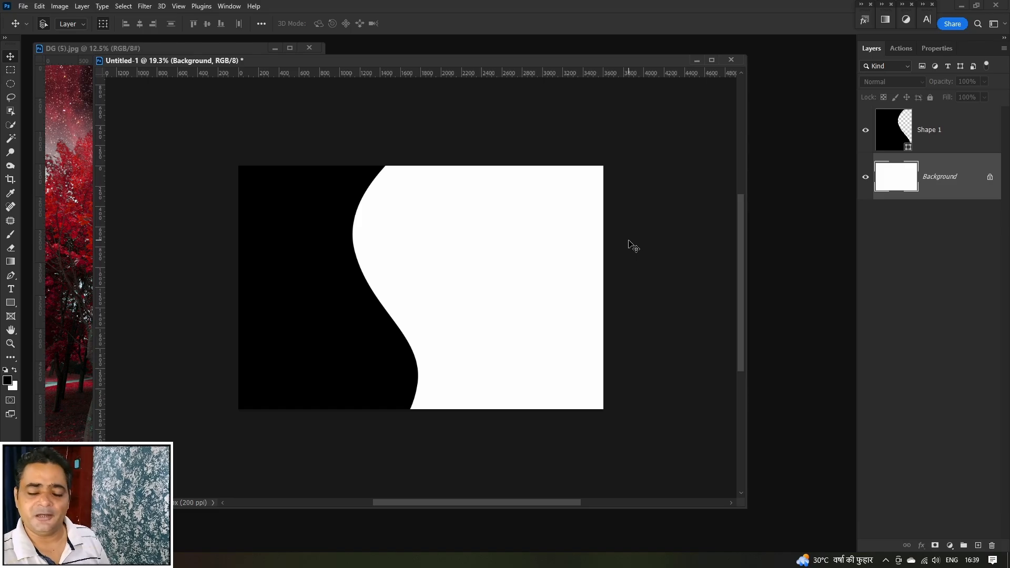
key("ctrl+v")
Step: Enlarge the pasted winter photo to 168.73% and flip it horizontally, with its outer edge aligned to the canvas's right edge
key("ctrl+t")
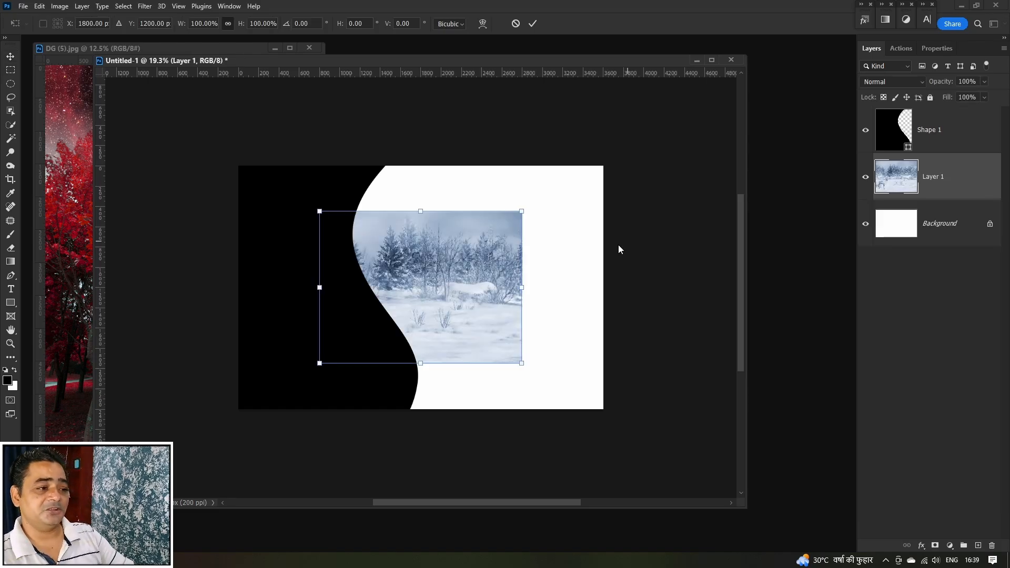
left_click_drag(521, 288, 534, 267)
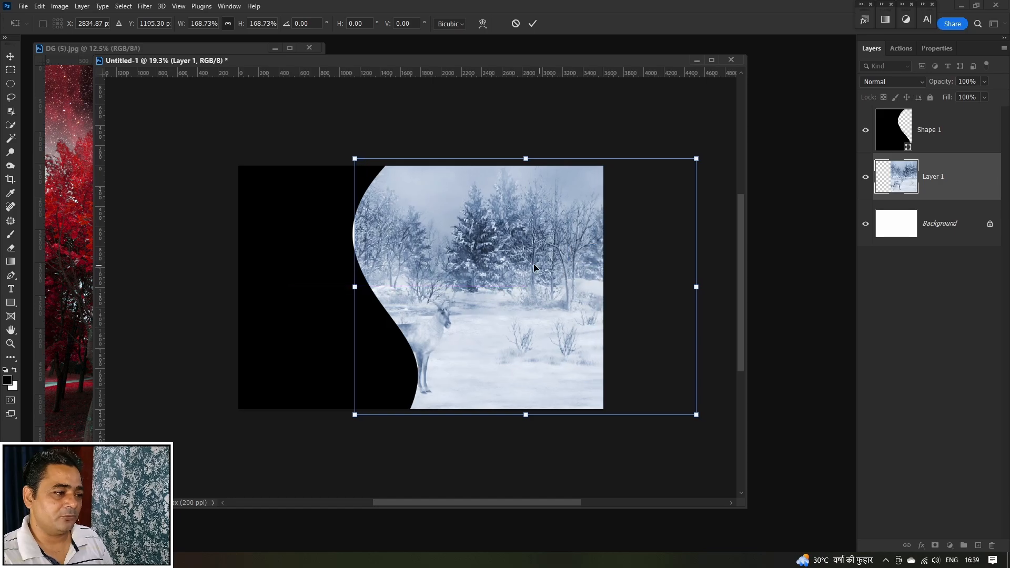
right_click(534, 267)
left_click(603, 469)
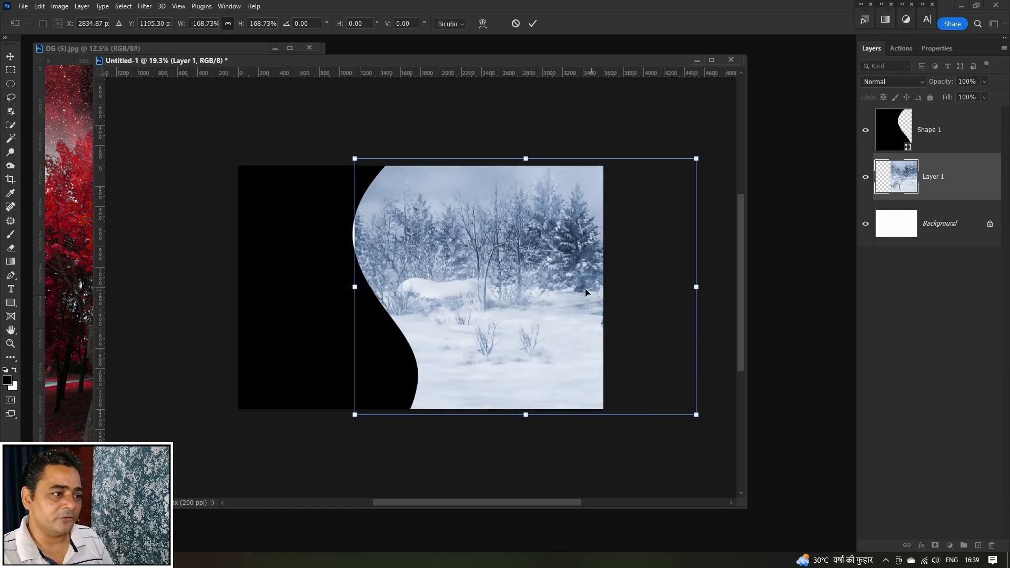
left_click_drag(587, 293, 481, 290)
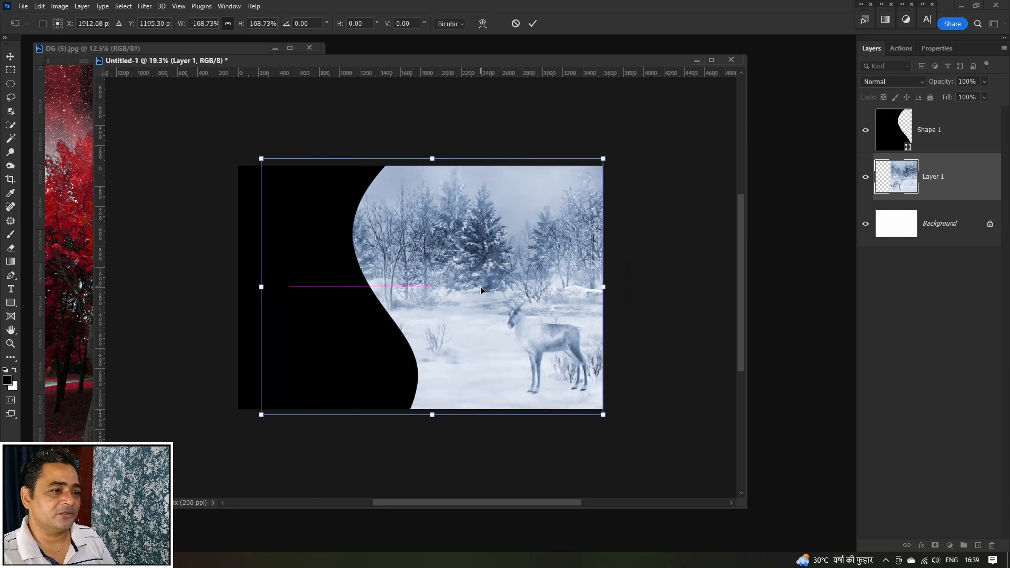
Step: Nudge the winter photo vertically so it covers the canvas's full height beside the black shape, and apply the transform
key("Up")
key("Up")
key("Up")
key("Up")
key("Up")
key("Up")
key("Up")
key("Up")
key("Up")
key("Up")
key("Up")
key("Up")
key("Up")
key("Up")
key("Up")
key("Up")
key("Up")
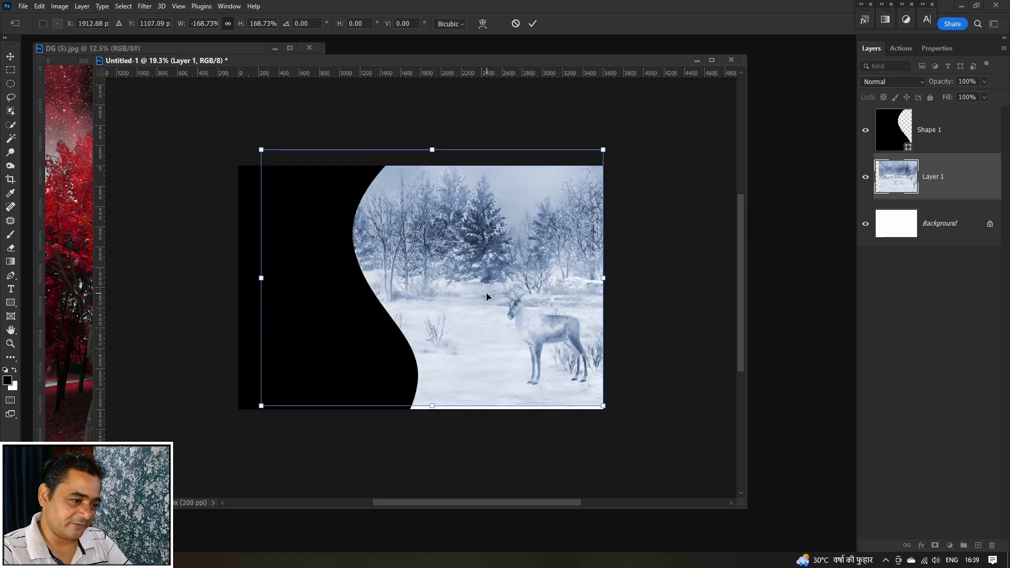
key("Down")
key("Down")
key("Down")
key("Down")
key("Down")
key("Down")
key("Down")
key("Down")
key("Down")
key("Down")
key("Down")
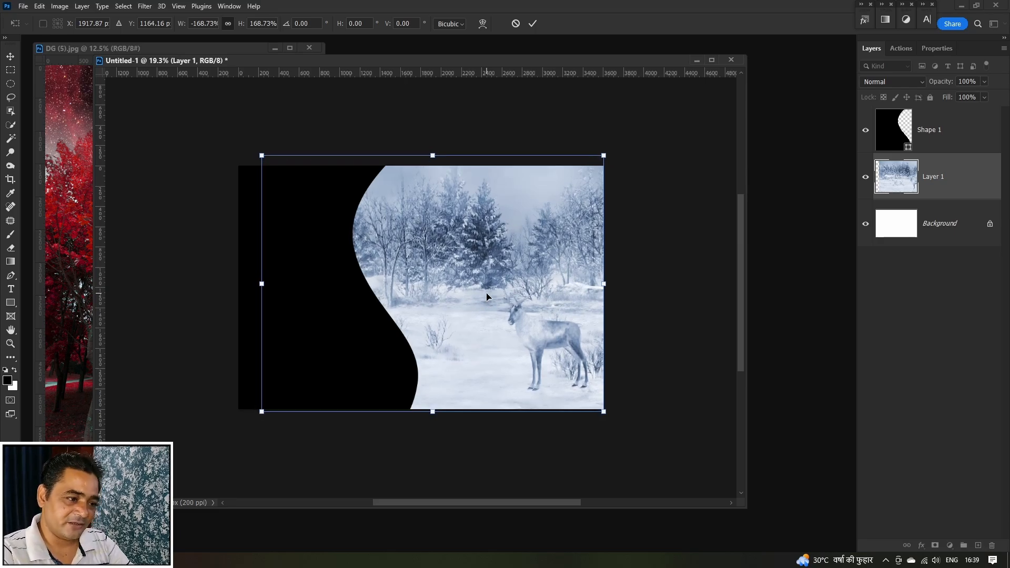
key("Return")
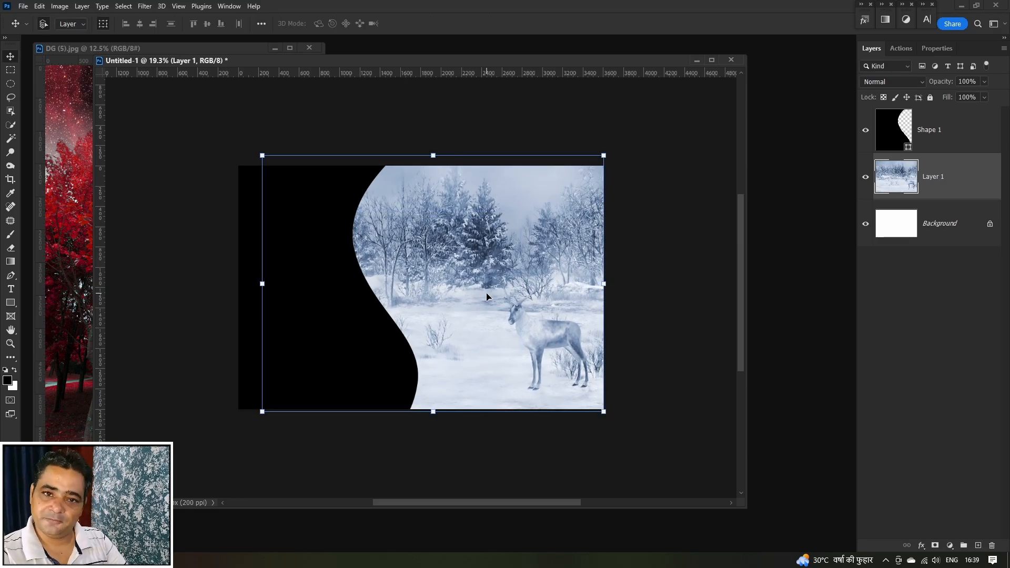
Step: Copy the whole DG (5) image, close its file, and paste it above Shape 1 in Untitled-1, clipped to that shape
key("ctrl+Tab")
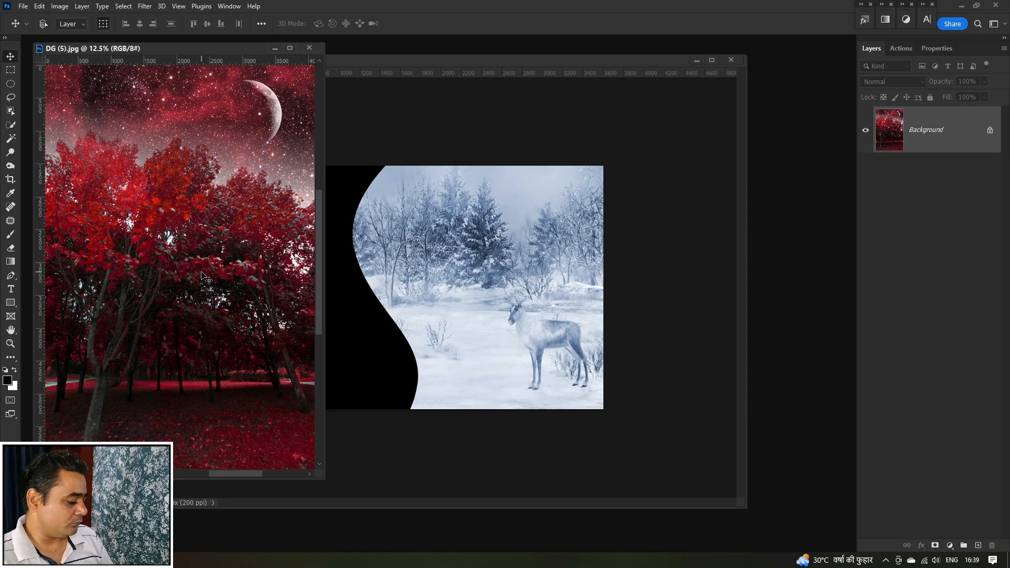
key("ctrl+w")
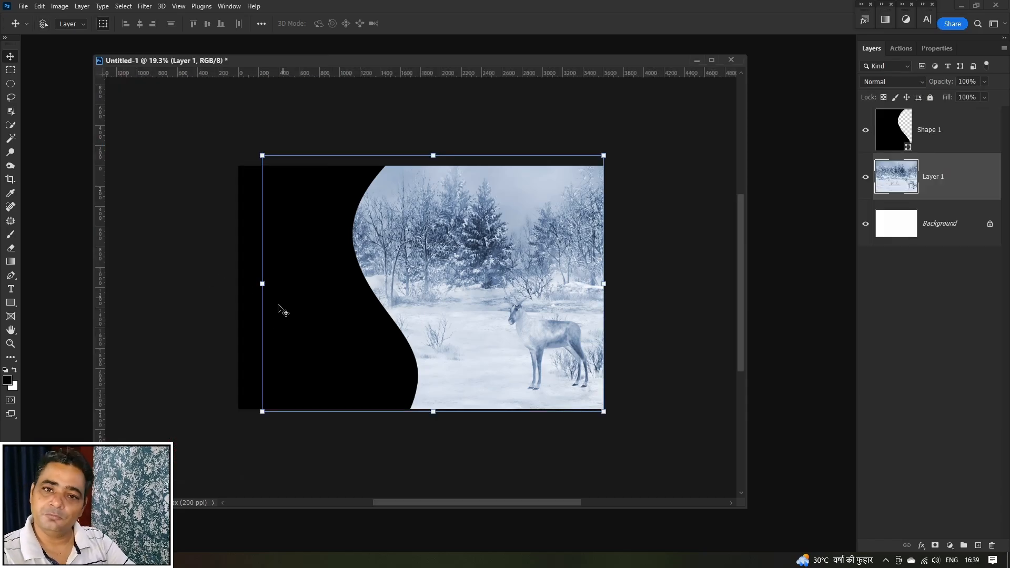
left_click(324, 313, "ctrl")
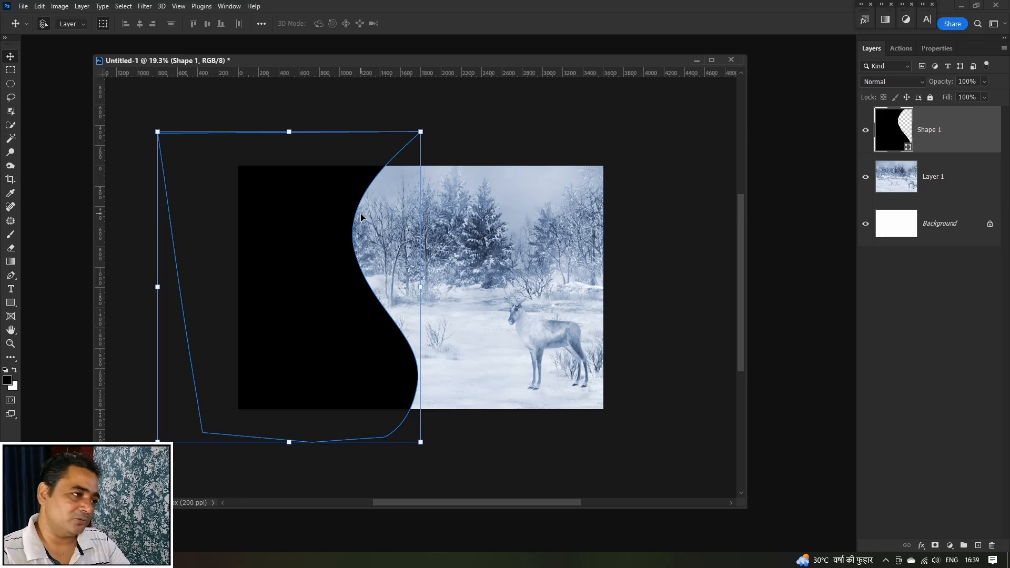
left_click(318, 230)
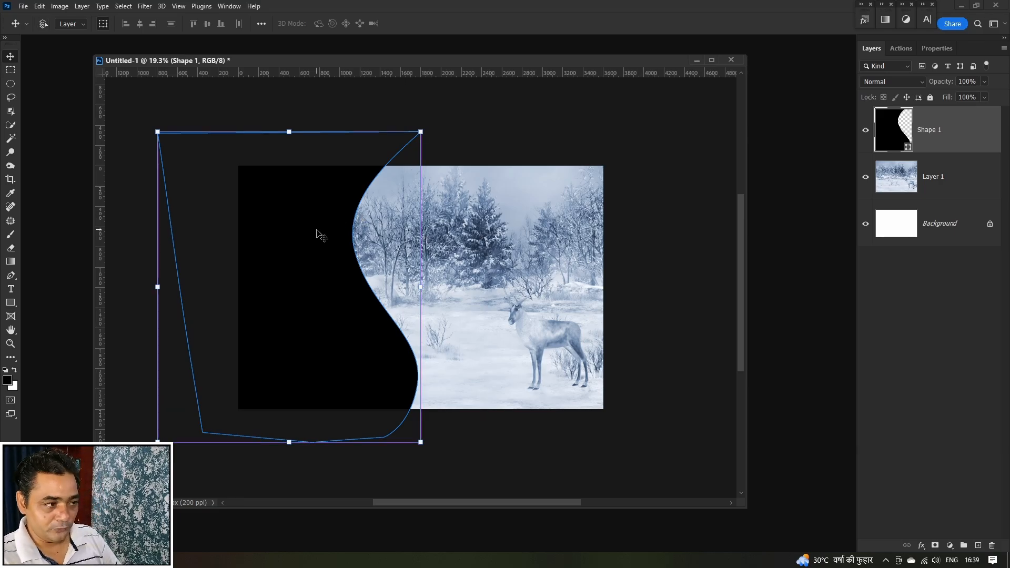
key("ctrl+v")
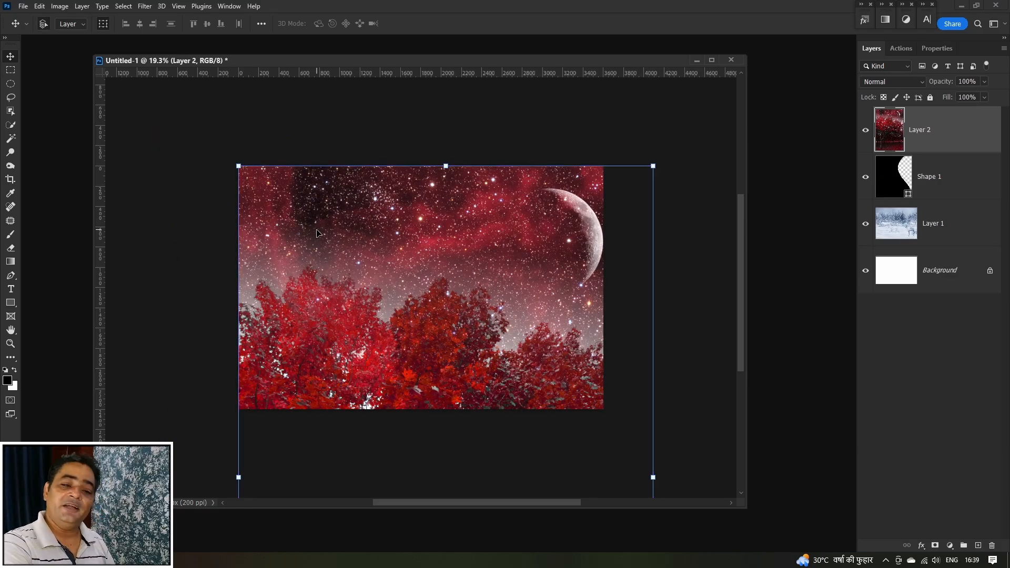
key("ctrl+alt+g")
Step: Scale the clipped red-tree photo to 53.40%, rotate it -6.08°, and position it over the curved shape
key("ctrl+t")
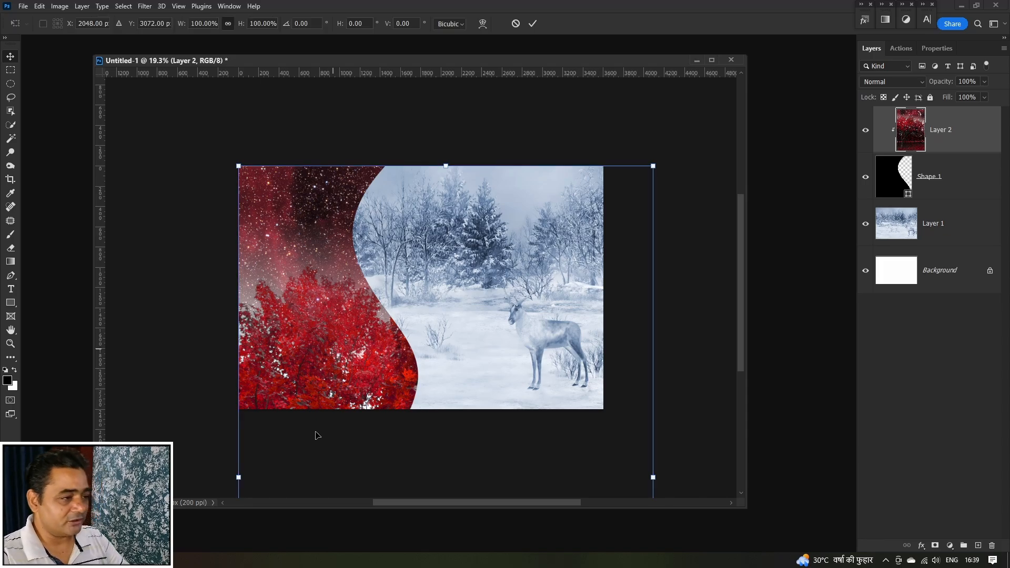
left_click_drag(653, 479, 460, 476)
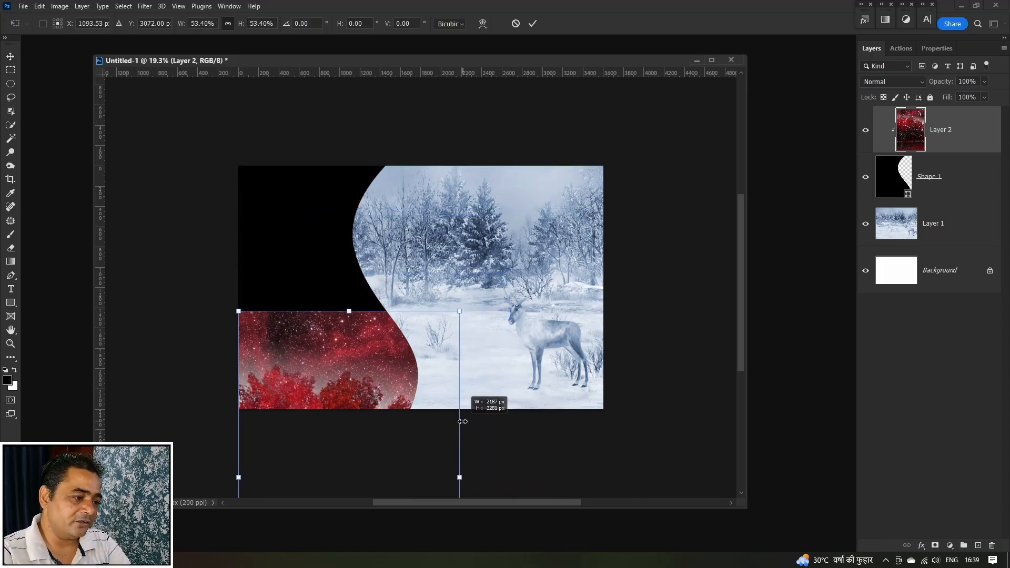
left_click_drag(434, 406, 412, 219)
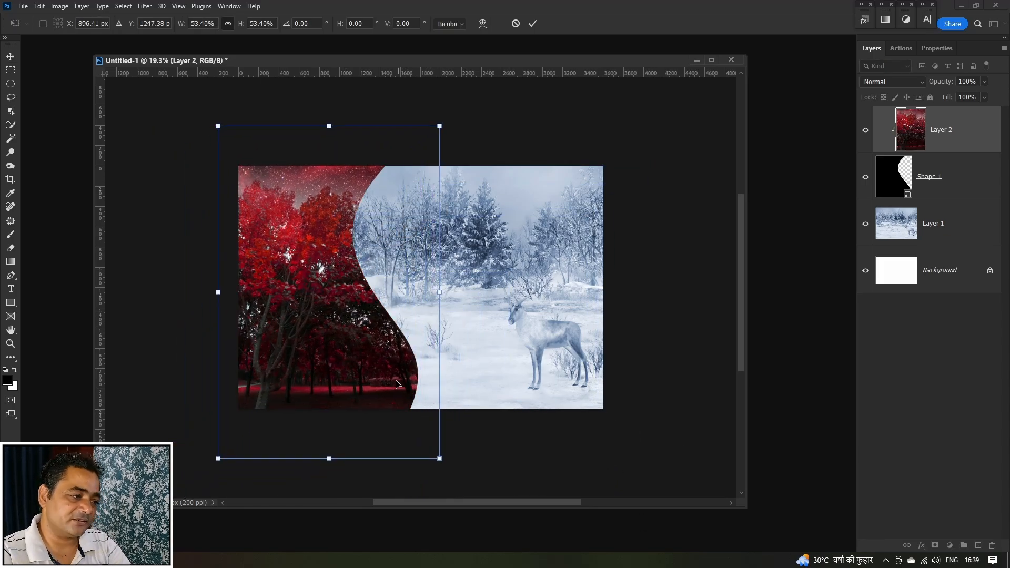
left_click_drag(399, 361, 400, 324)
left_click_drag(473, 329, 473, 312)
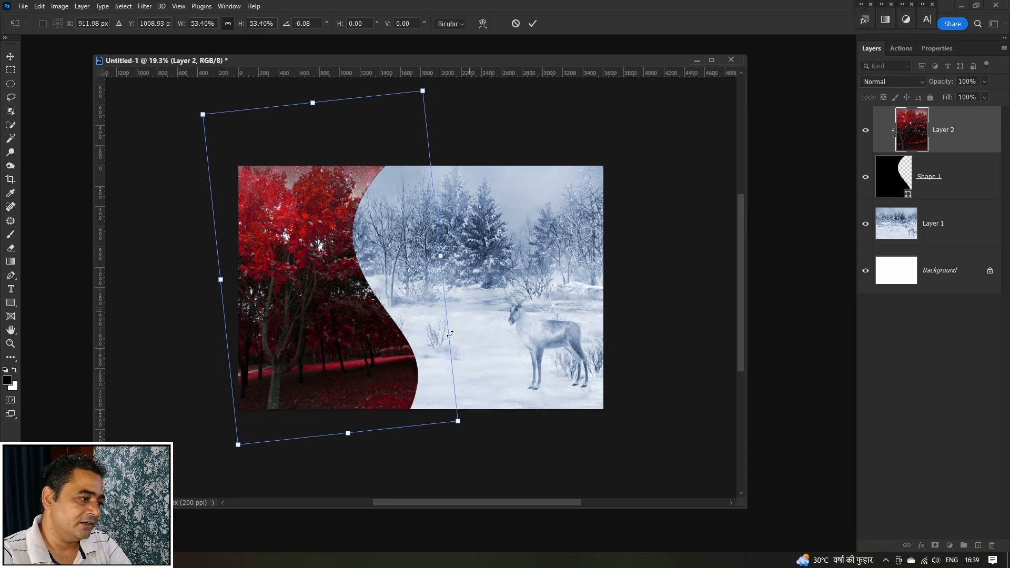
left_click_drag(419, 356, 393, 349)
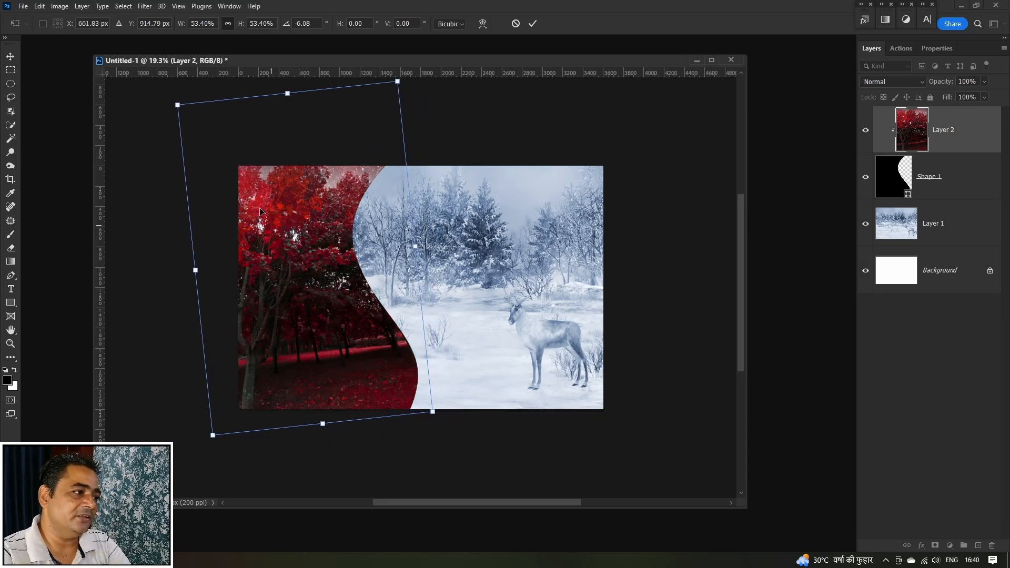
Step: Reduce the red-tree photo to 48.98%, shift it to cover the shape, and apply the transform
left_click_drag(176, 104, 191, 128)
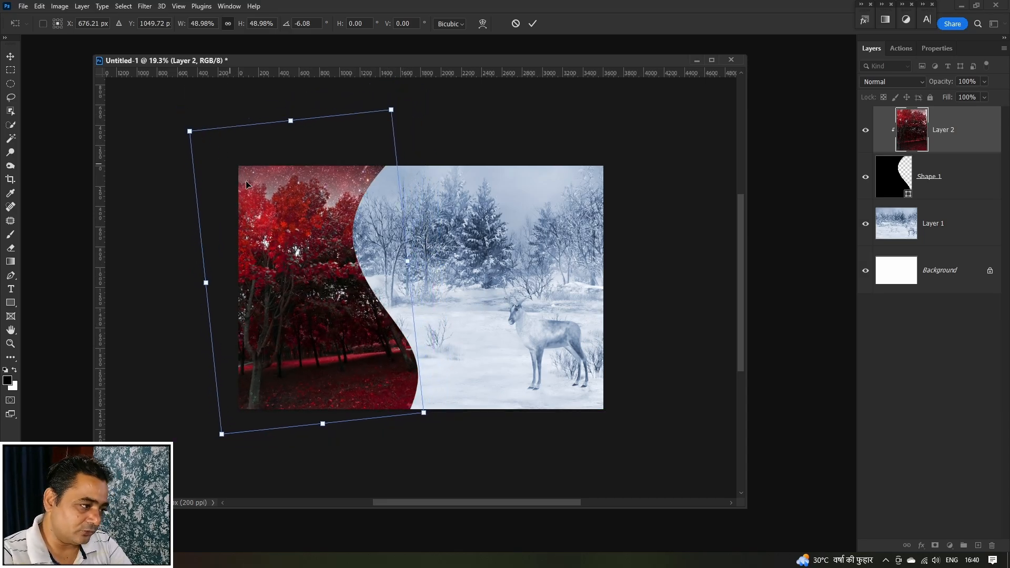
left_click_drag(265, 197, 276, 199)
key("Return")
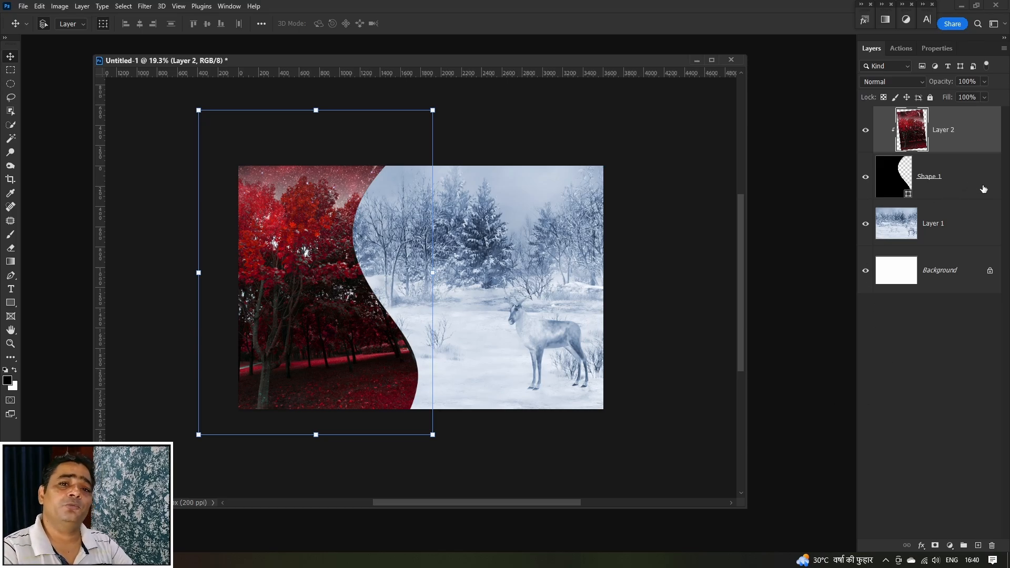
Step: Duplicate the Shape 1 layer and select the original Shape 1 beneath the copy
left_click(958, 179)
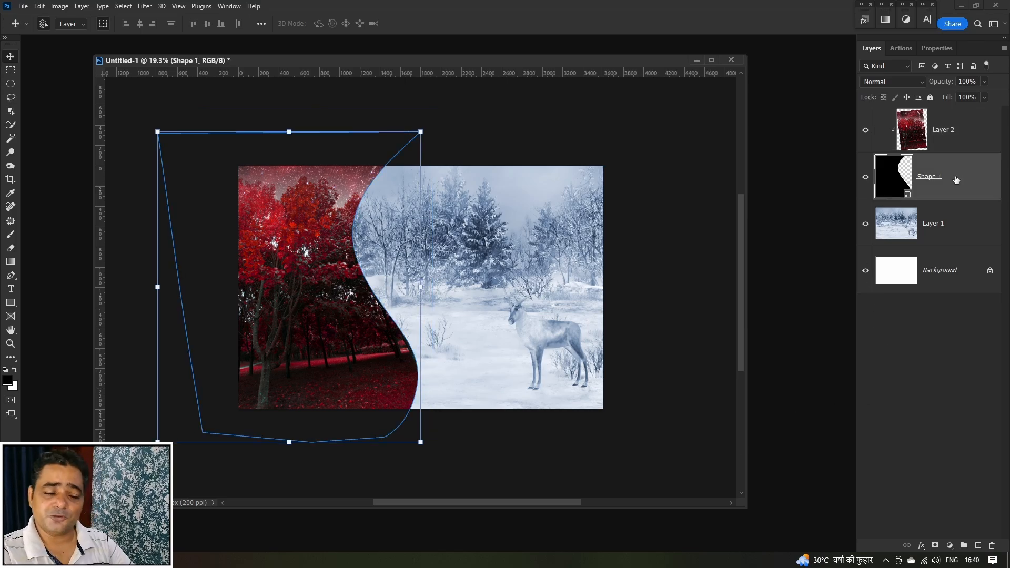
key("ctrl+j")
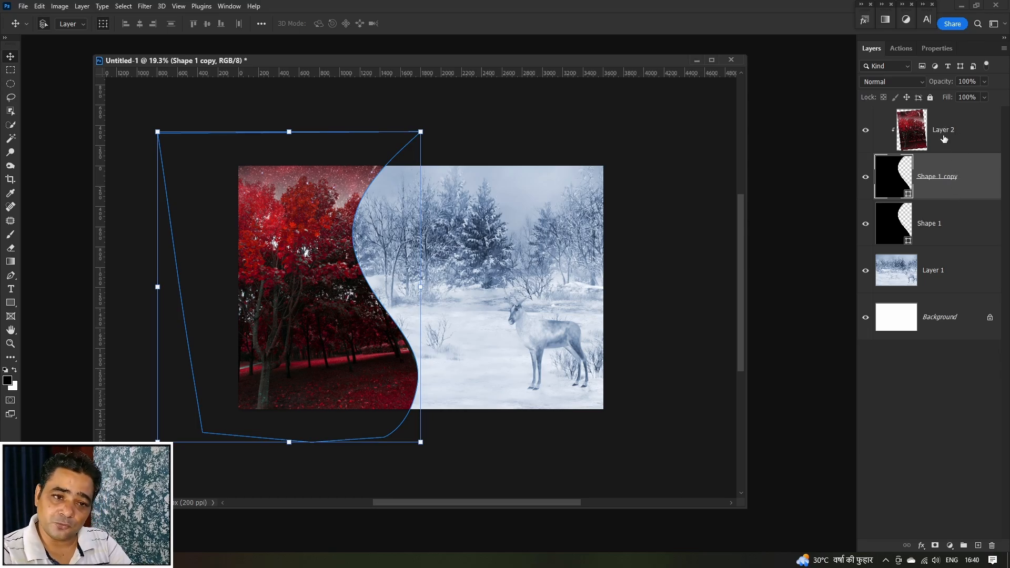
left_click(964, 239)
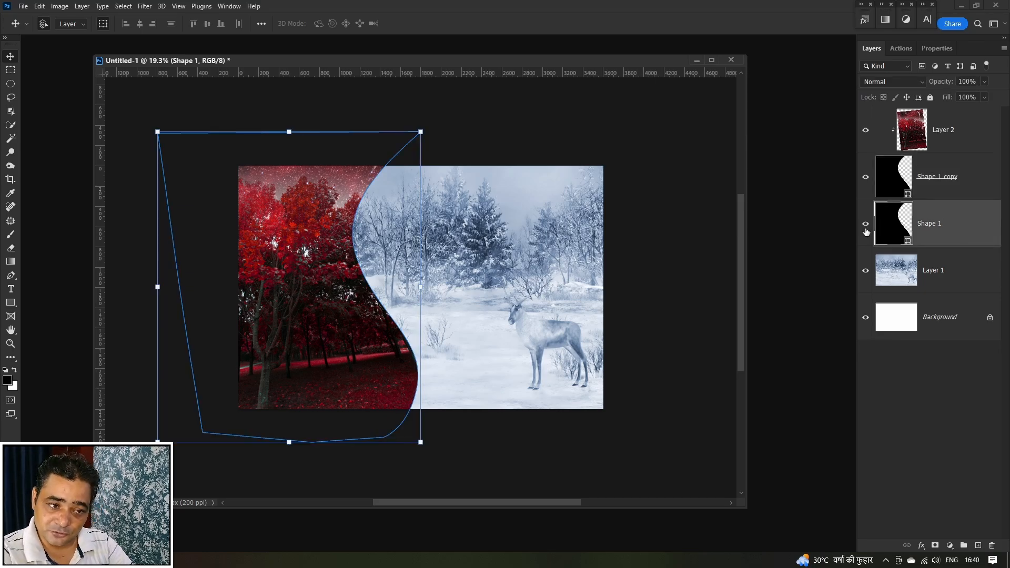
Step: Hide and show the Shape 1 copy and Shape 1 layers in turn to compare what each contributes to the layout
left_click(866, 177)
left_click(865, 177)
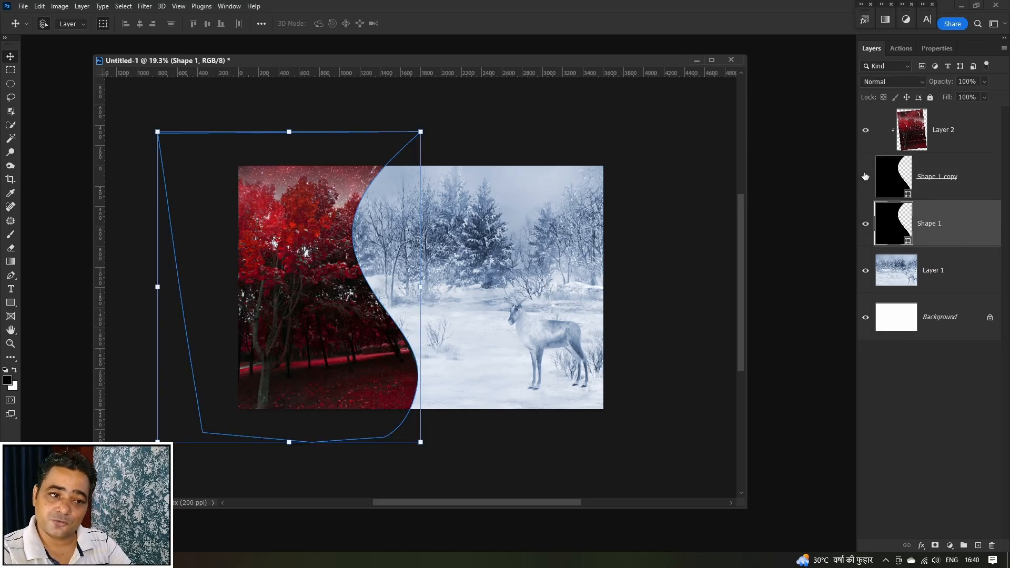
left_click(865, 176)
left_click(865, 177)
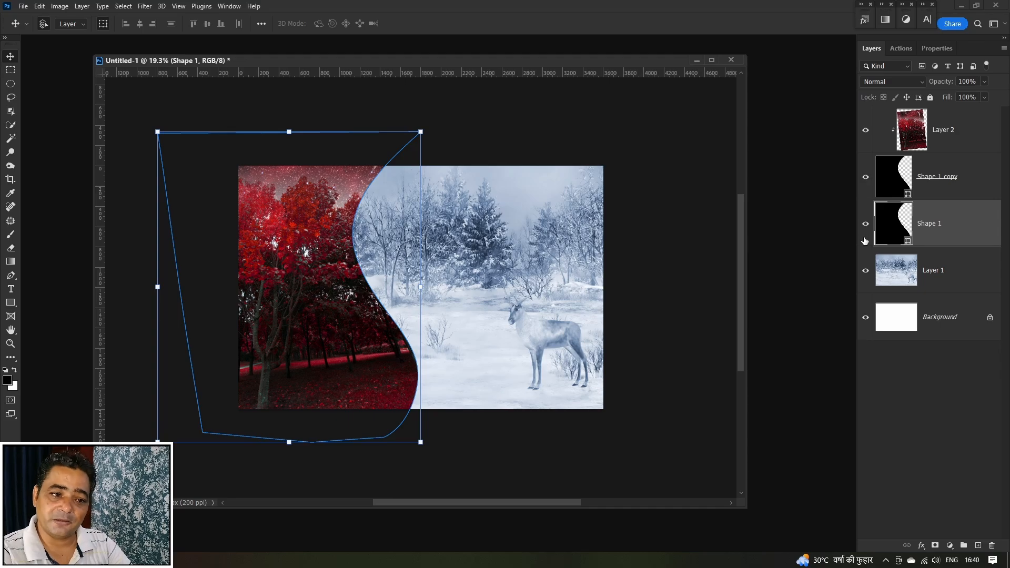
left_click(866, 224)
left_click(866, 178)
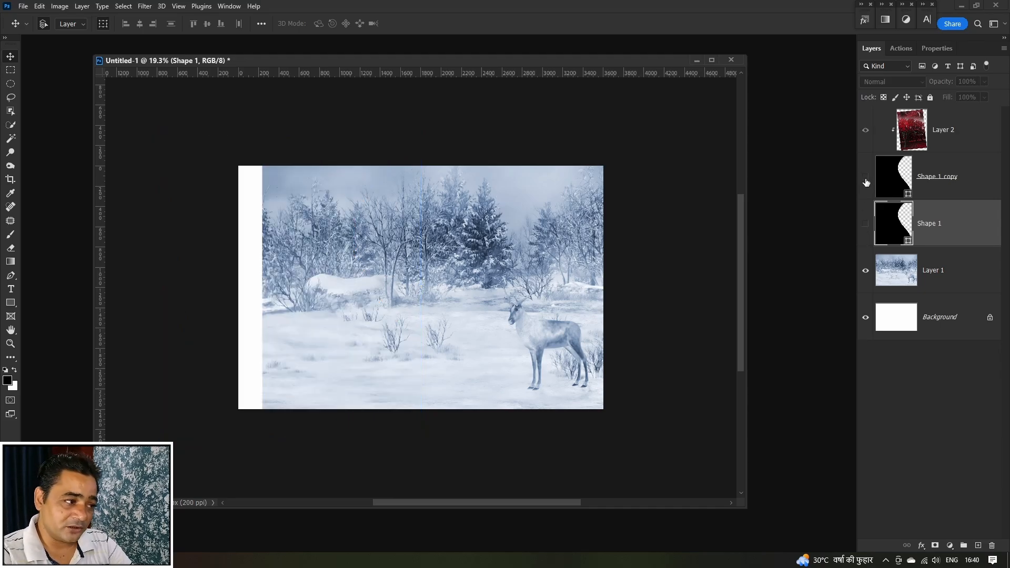
left_click(865, 178)
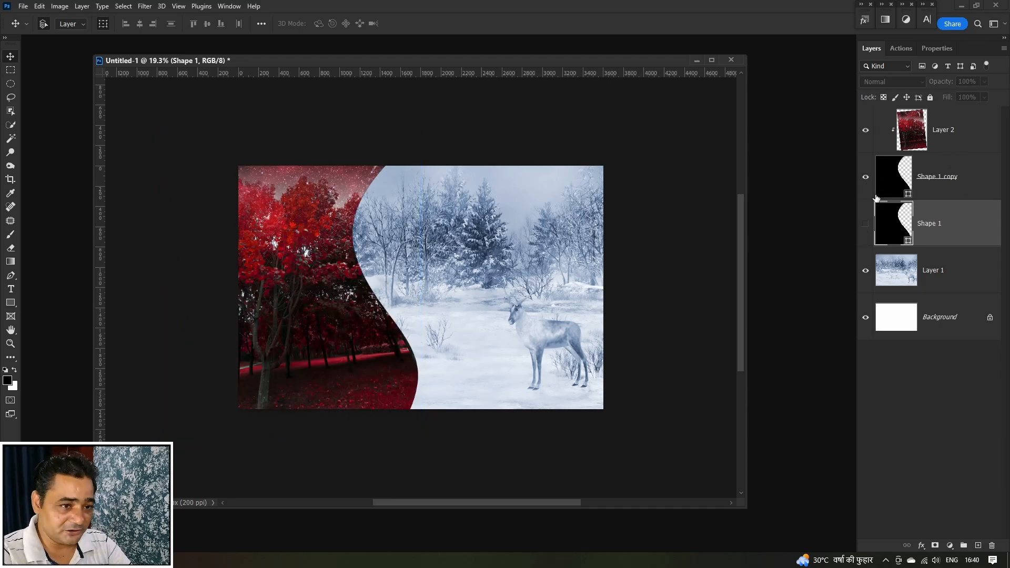
left_click(866, 224)
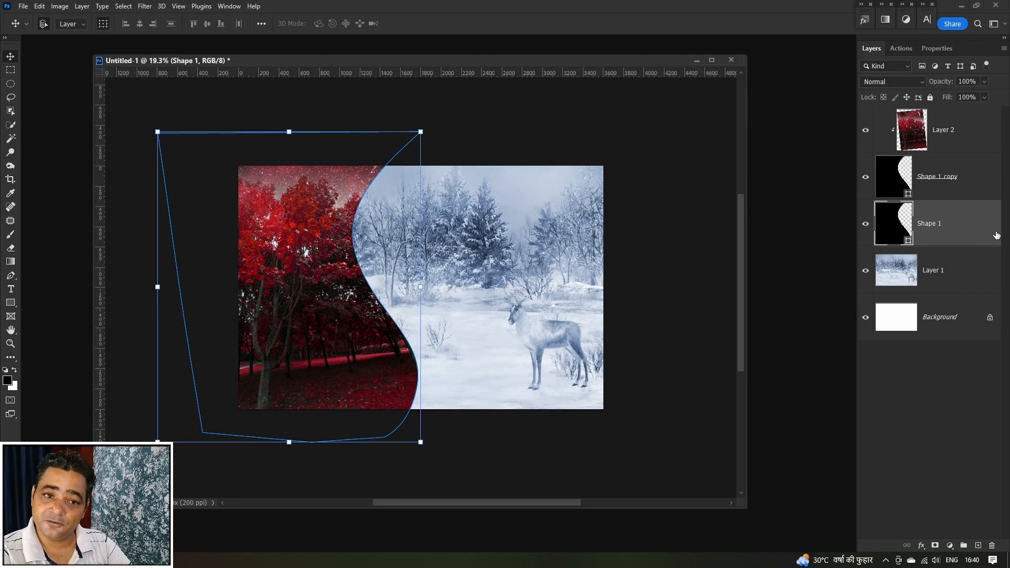
scroll(683, 263, "up", 2)
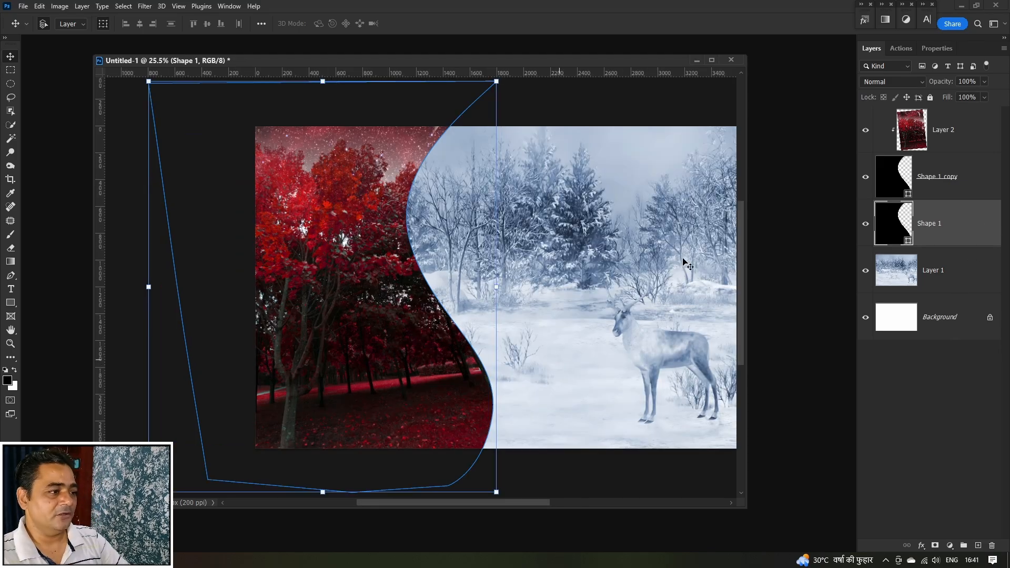
Step: Shift the Shape 1 layer right to X about 535 px, exposing a thin black edge along the curve
key("ctrl+t")
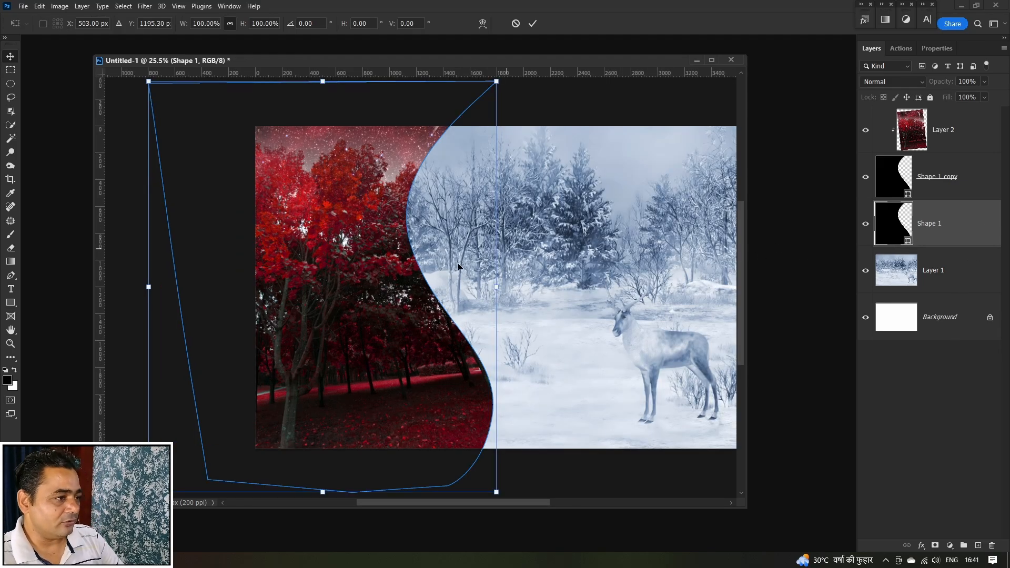
left_click_drag(400, 275, 406, 277)
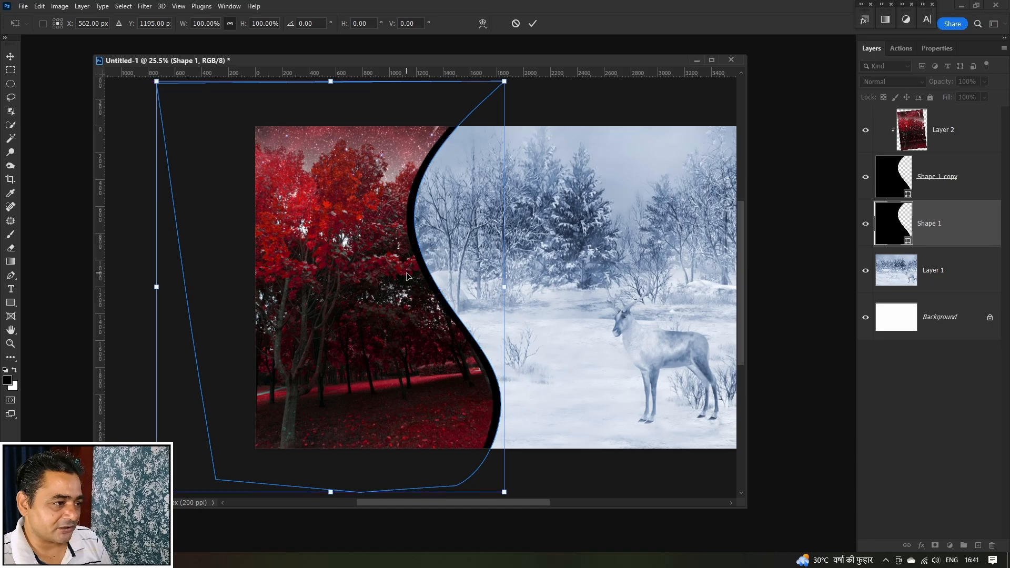
key("Left")
key("Left")
key("Left")
key("Left")
key("Left")
key("Left")
key("Left")
key("Left")
key("Left")
key("Left")
key("Left")
key("Left")
key("Left")
key("Right")
key("Right")
key("Right")
key("Right")
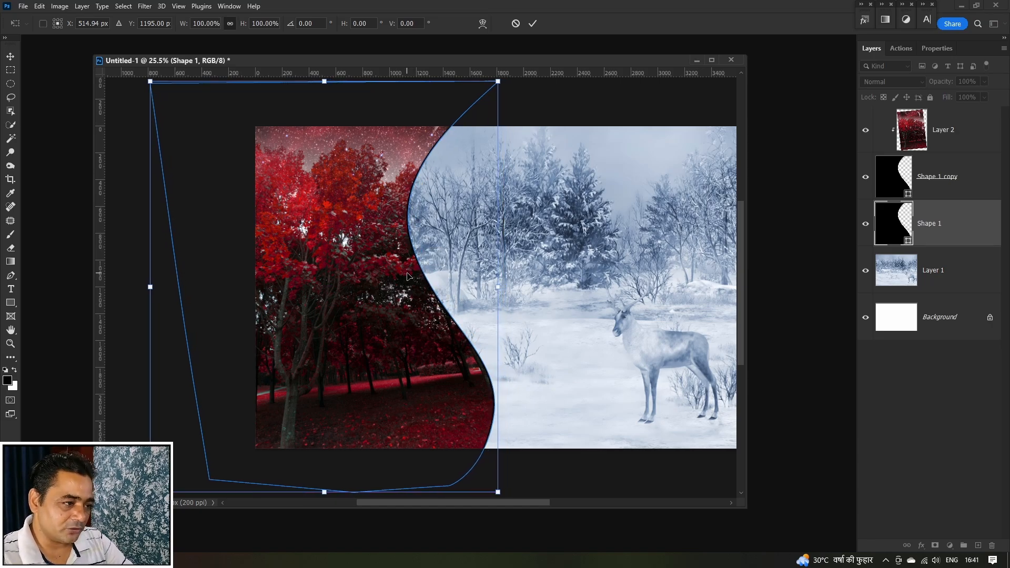
key("Return")
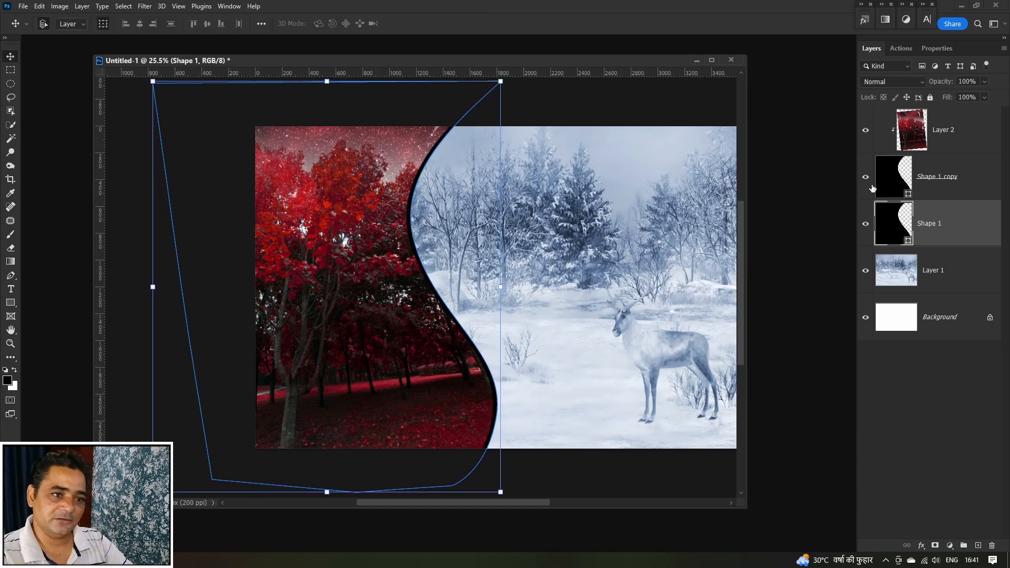
Step: Change the fill of the Shape 1 layer to yellow #ffd800
double_click(885, 241)
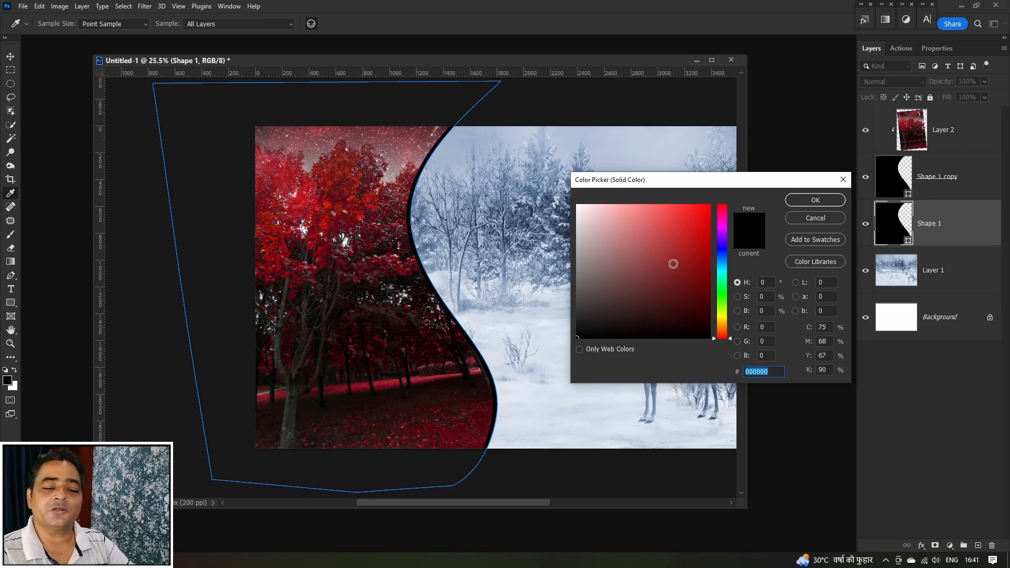
left_click(722, 269)
left_click(683, 216)
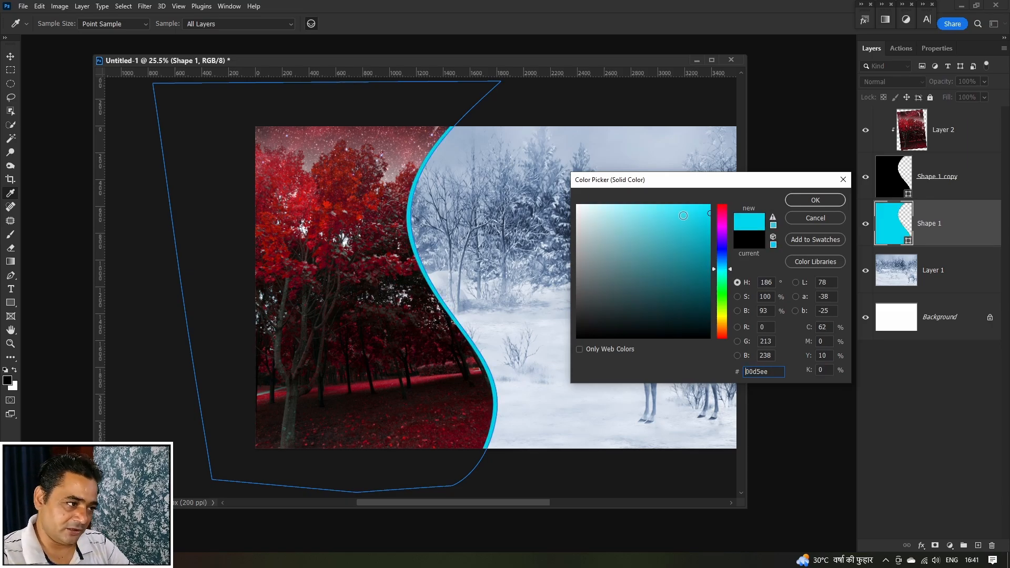
mouse_move(664, 222)
left_mouse_down()
mouse_move(620, 225)
mouse_move(677, 261)
mouse_move(717, 313)
mouse_move(705, 306)
left_mouse_up()
left_click(723, 232)
mouse_move(705, 241)
left_mouse_down()
mouse_move(708, 204)
mouse_move(723, 188)
left_mouse_up()
left_click(723, 213)
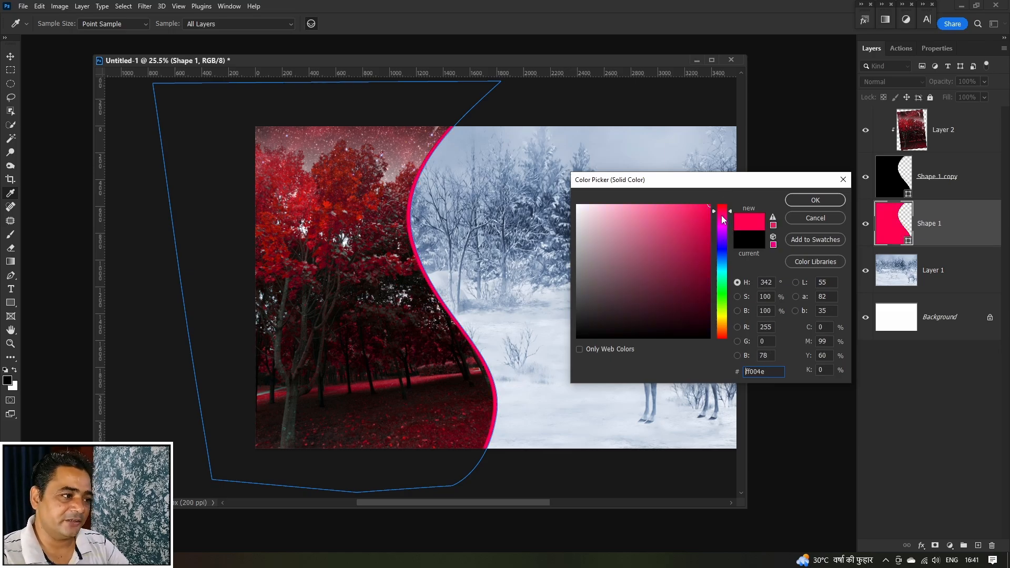
left_click(722, 287)
left_click(723, 321)
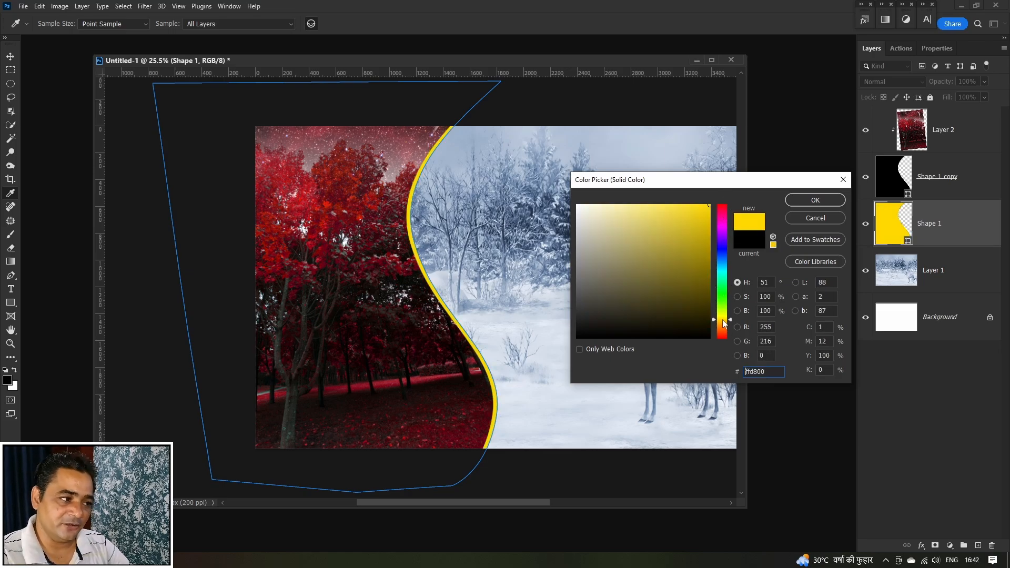
left_click(810, 200)
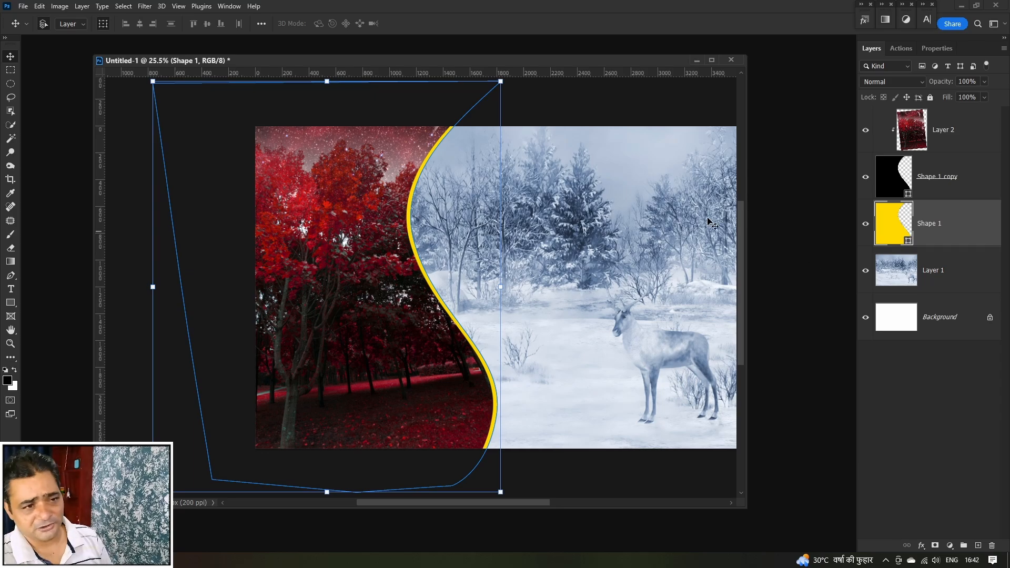
left_click(636, 277)
scroll(450, 271, "up", 3)
scroll(452, 270, "down", 3)
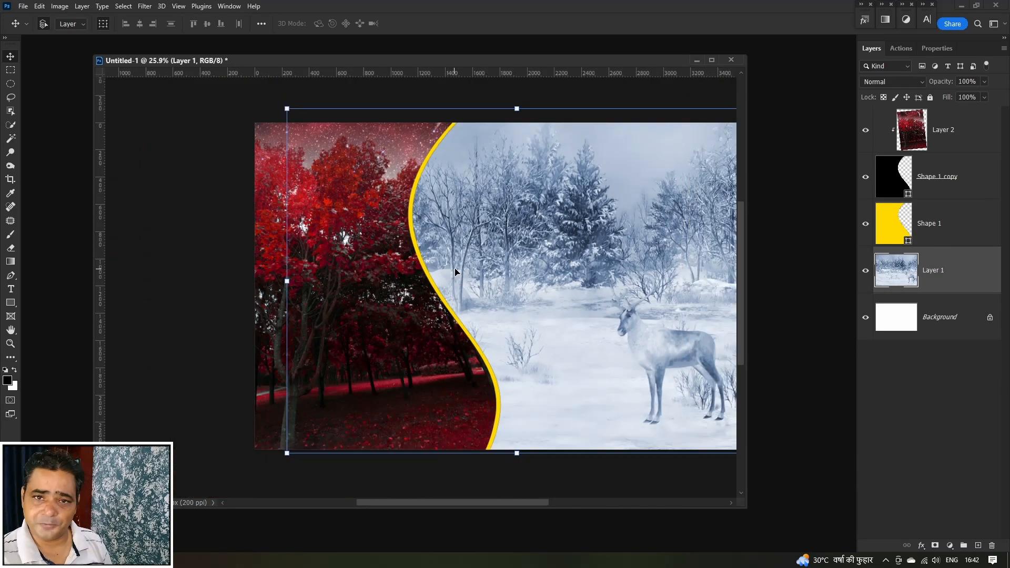
scroll(458, 270, "up", 2)
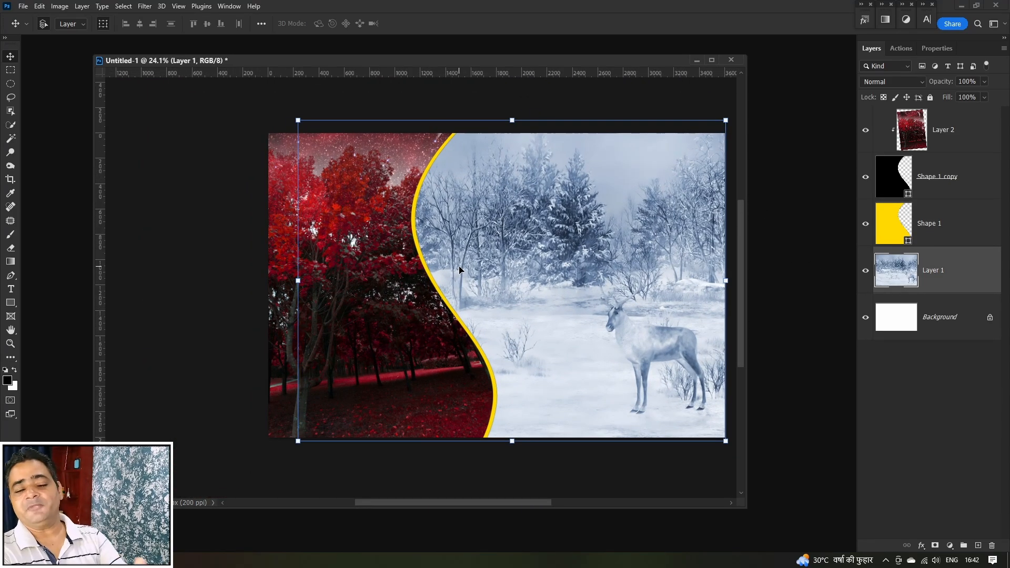
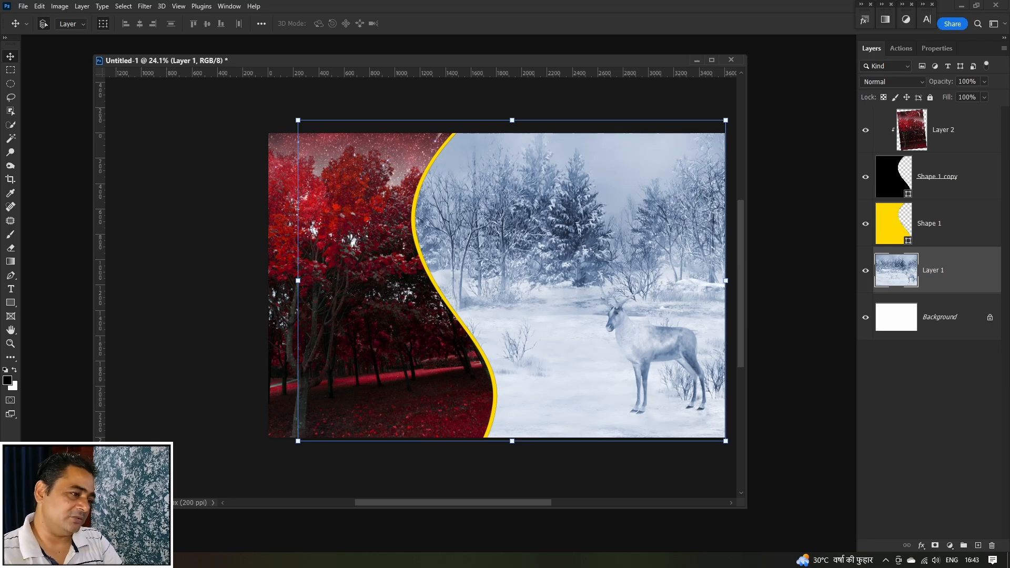
Step: Warp the Shape 1 layer outward near its lower curve to widen the yellow border there
left_click(887, 223)
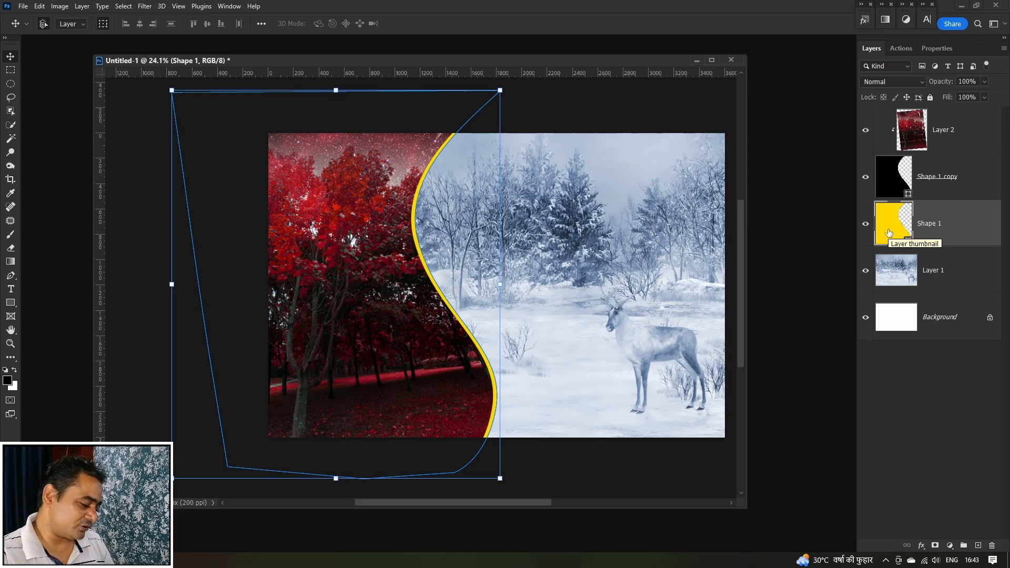
key("ctrl+t")
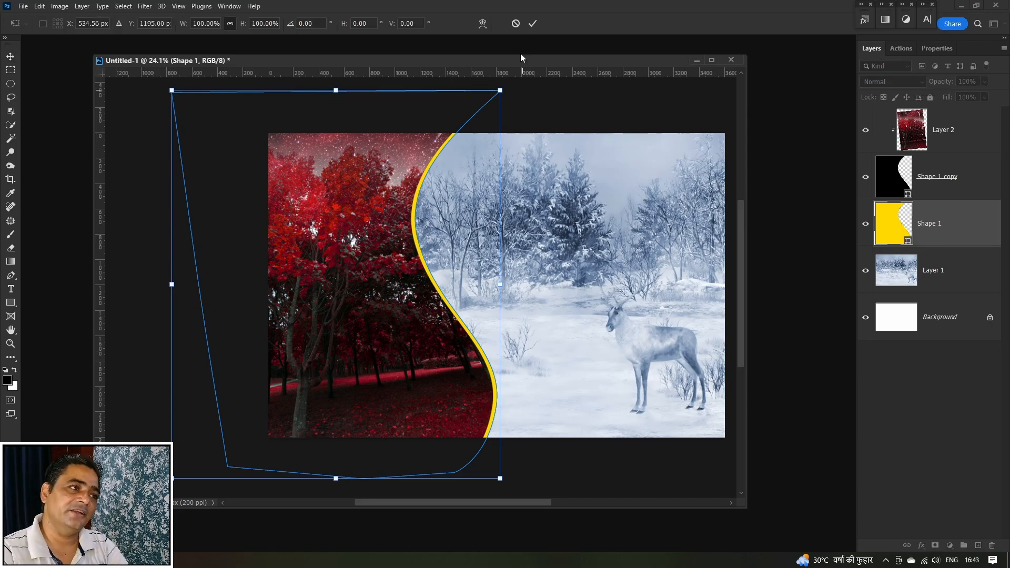
left_click(482, 23)
right_click(395, 220)
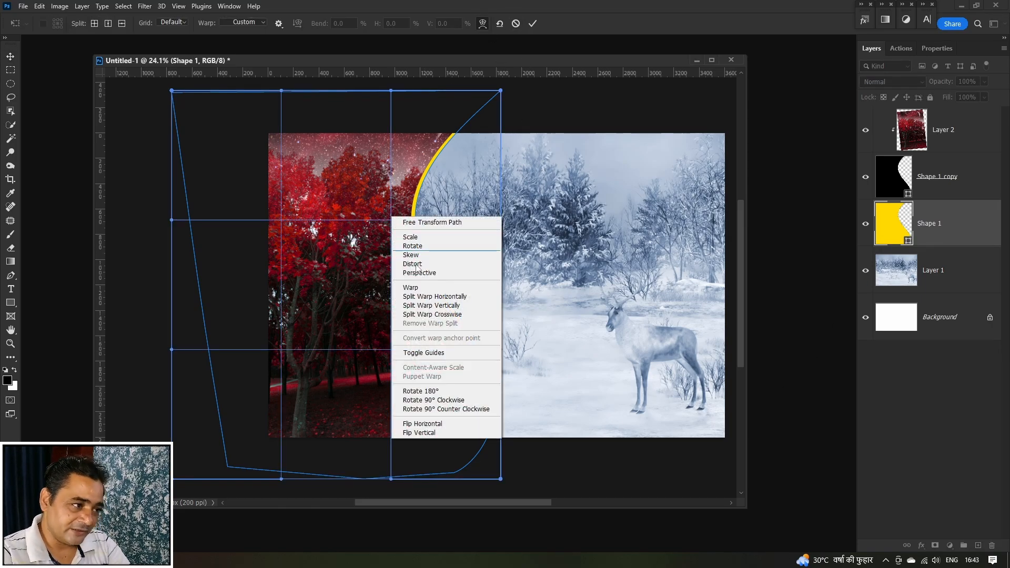
left_click(475, 90)
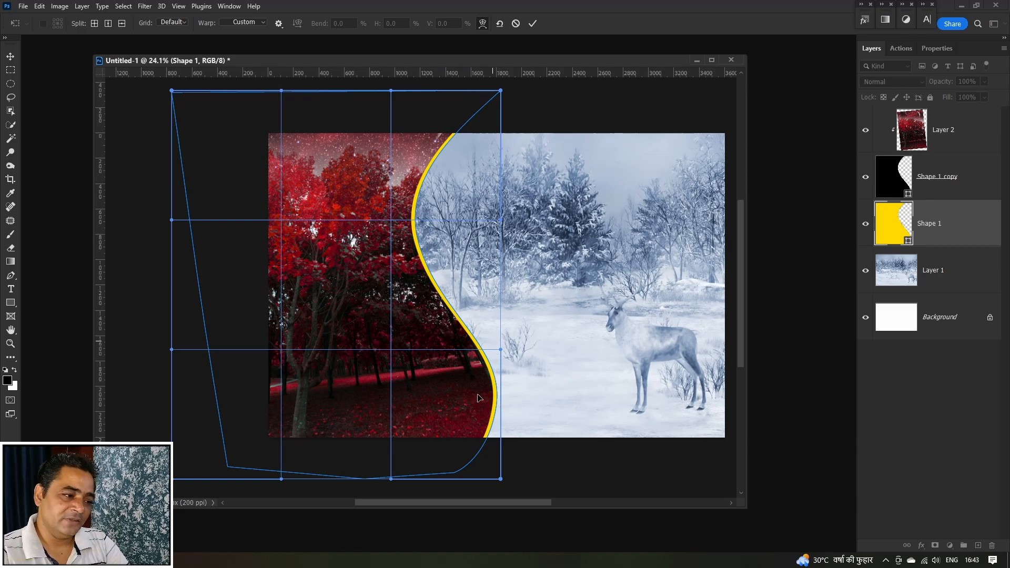
left_click_drag(497, 396, 512, 401)
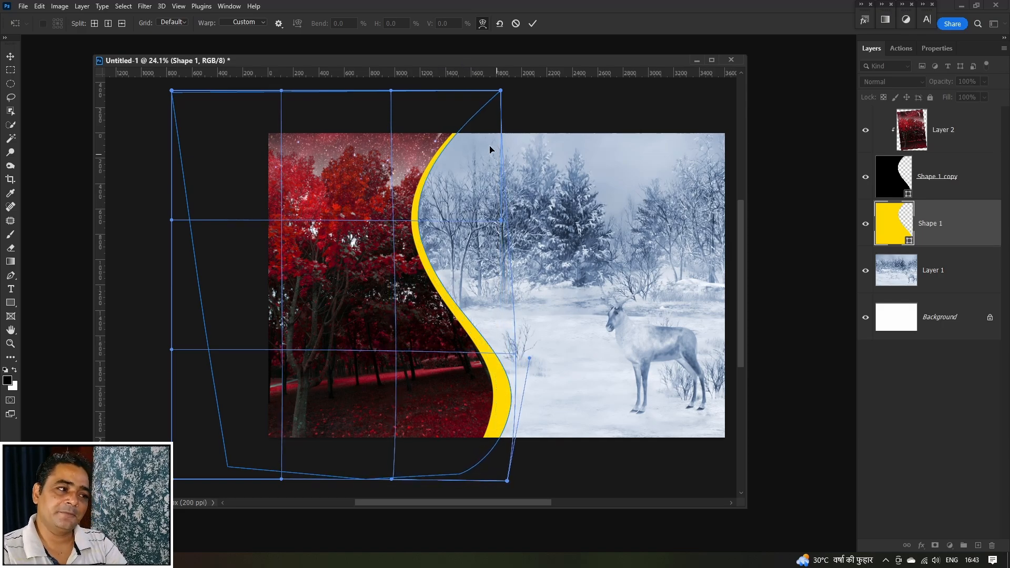
Step: Taper the yellow border toward its upper end, adjust its lower bulge, and apply the warp
left_click_drag(452, 123, 447, 129)
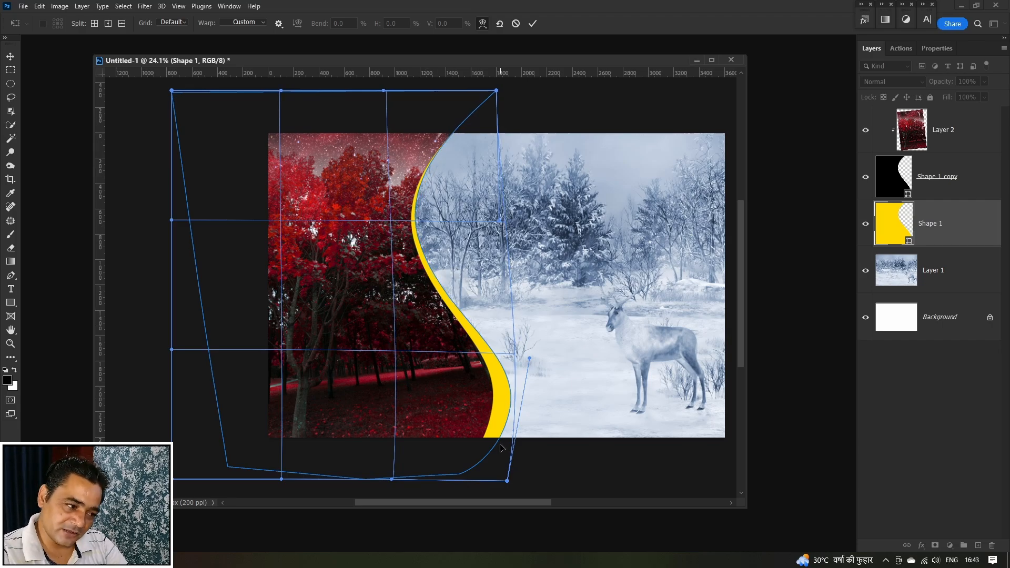
left_click_drag(495, 448, 500, 469)
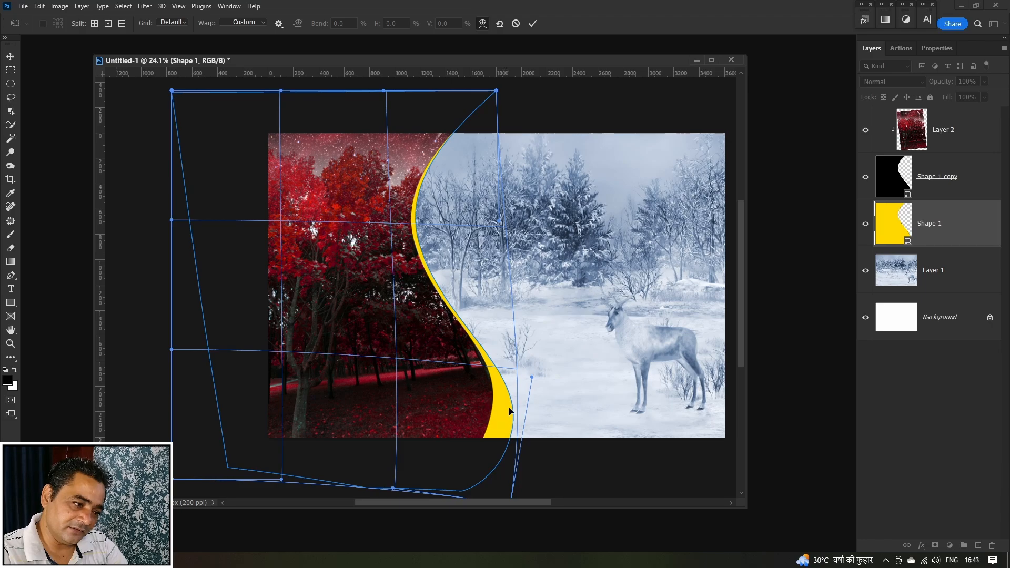
left_click_drag(508, 403, 489, 373)
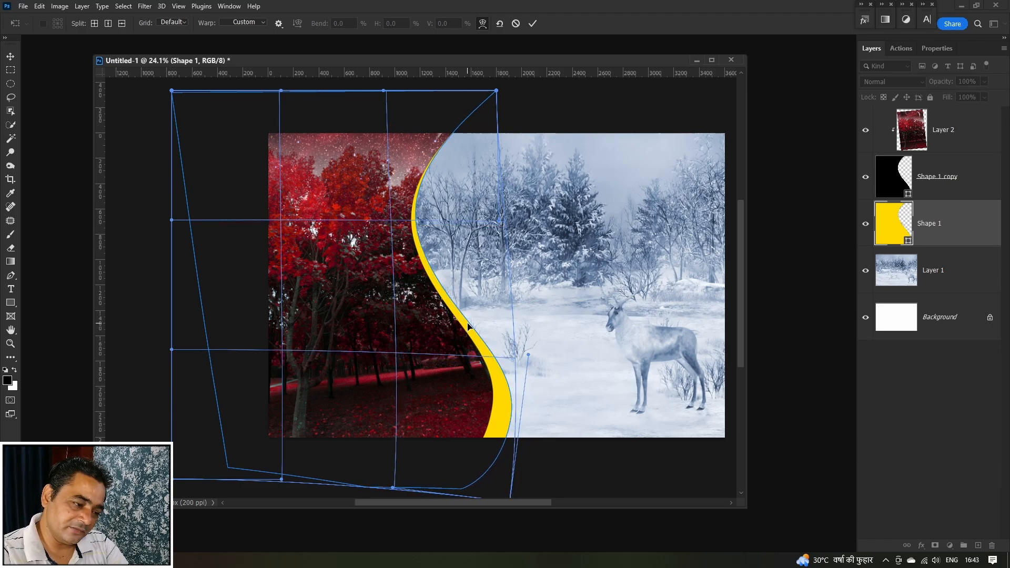
key("Return")
left_click(616, 355)
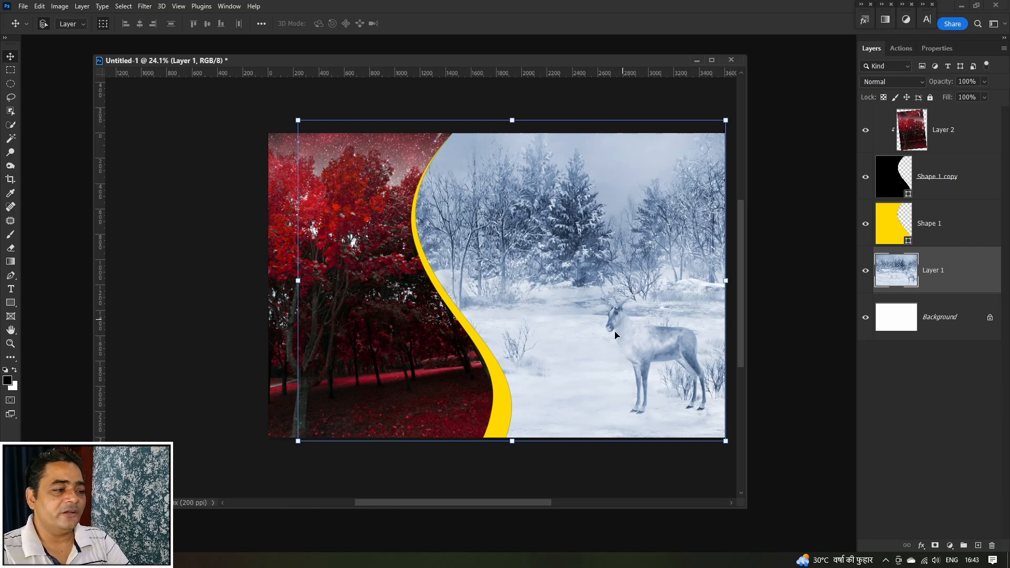
scroll(512, 354, "up", 3)
scroll(514, 351, "down", 3)
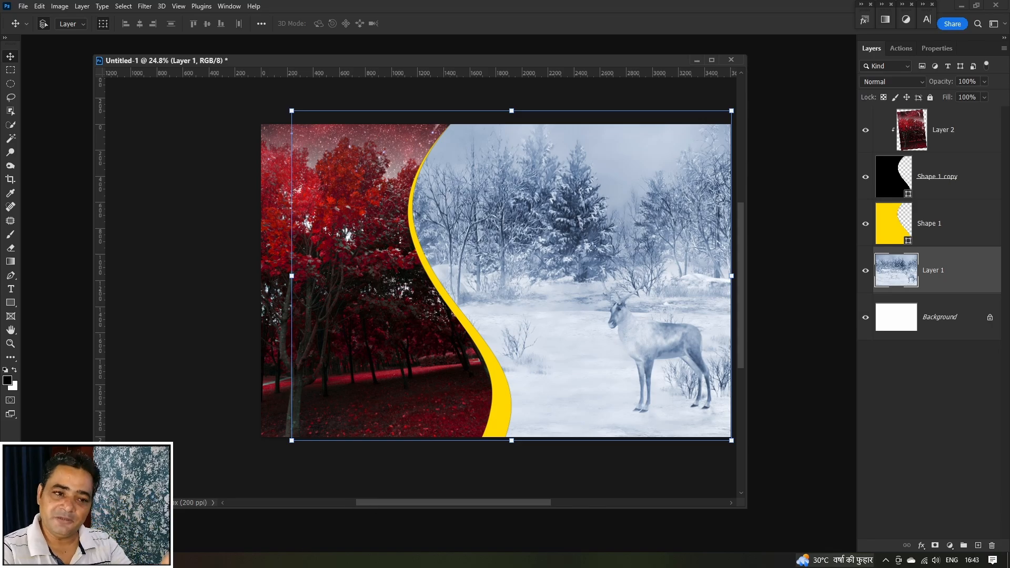
Step: Add a new layer above Layer 2 and start a Pen tool path on the deer's back
left_click(953, 147)
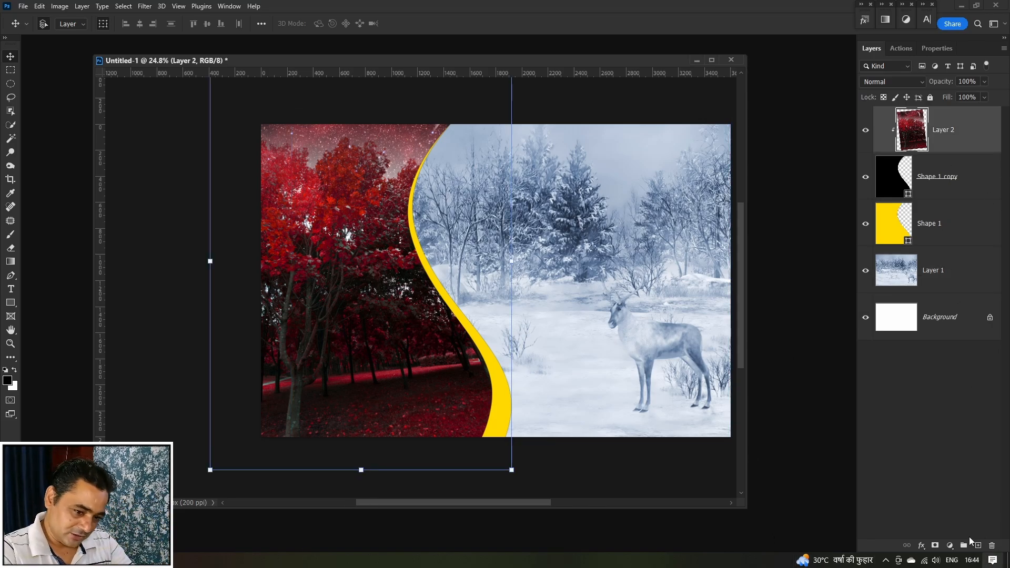
left_click(979, 546)
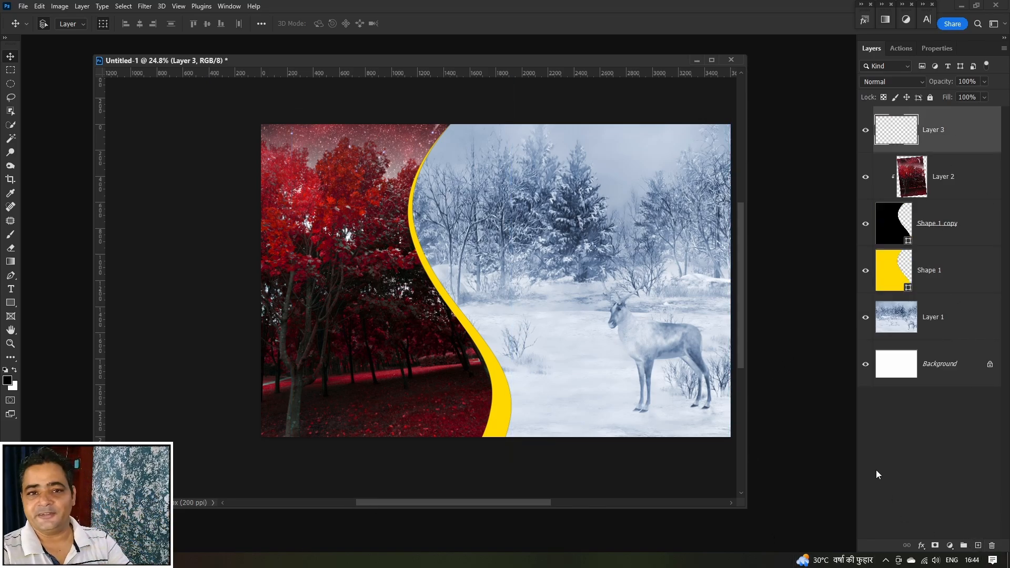
left_click(10, 276)
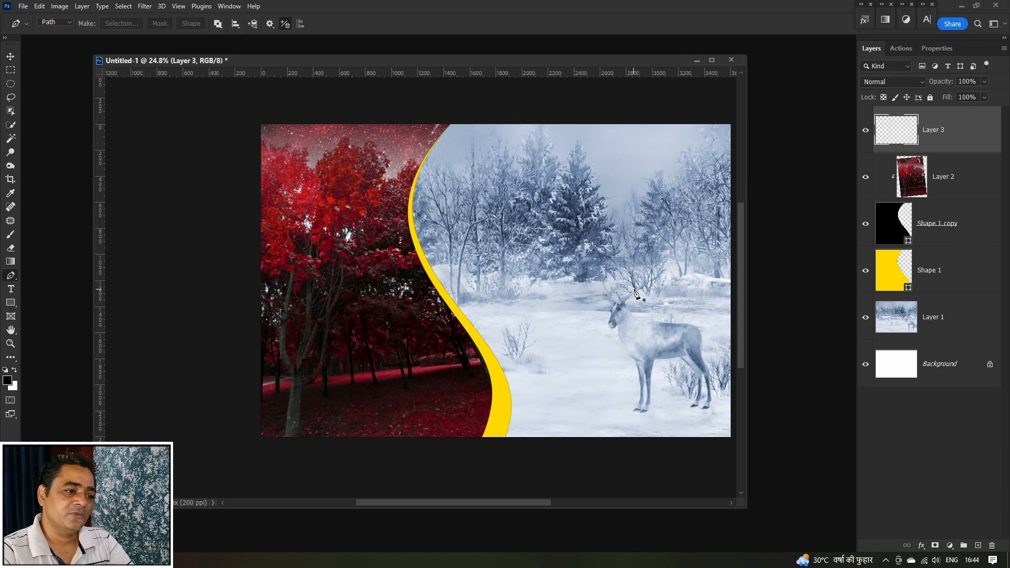
left_click(647, 328)
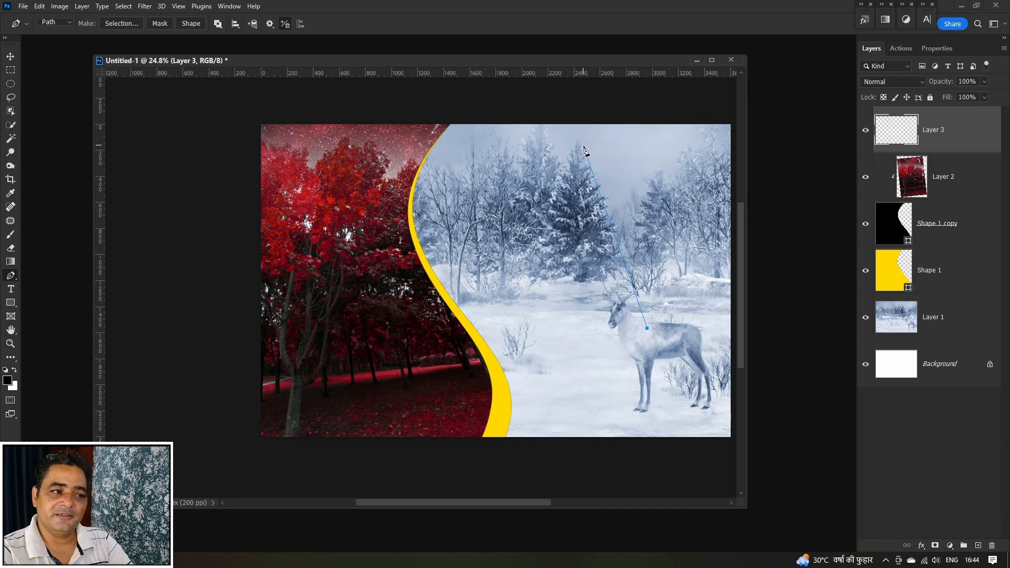
left_click_drag(583, 145, 571, 147)
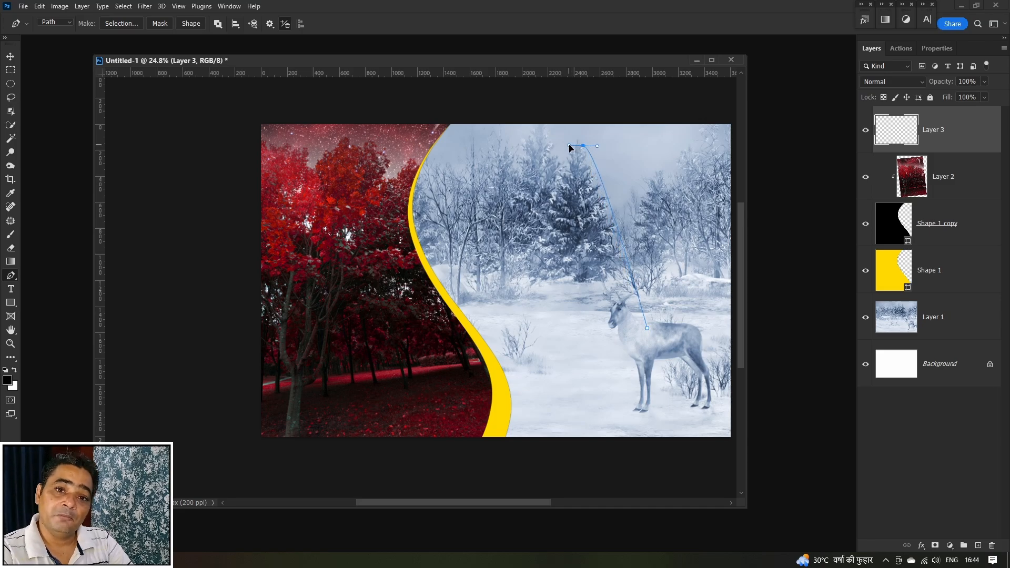
left_click_drag(570, 148, 568, 148)
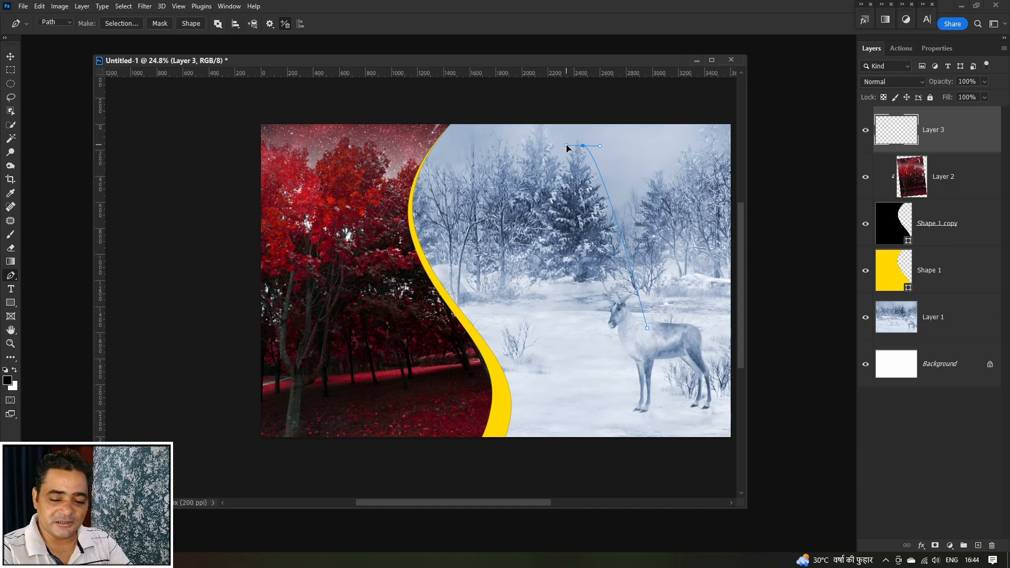
left_click_drag(566, 149, 565, 153)
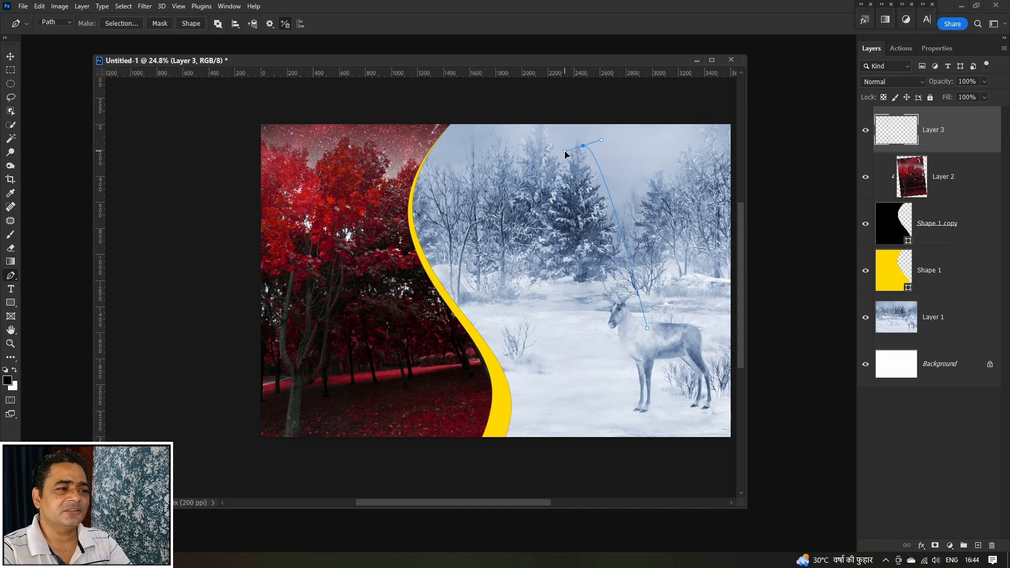
key("ctrl+z")
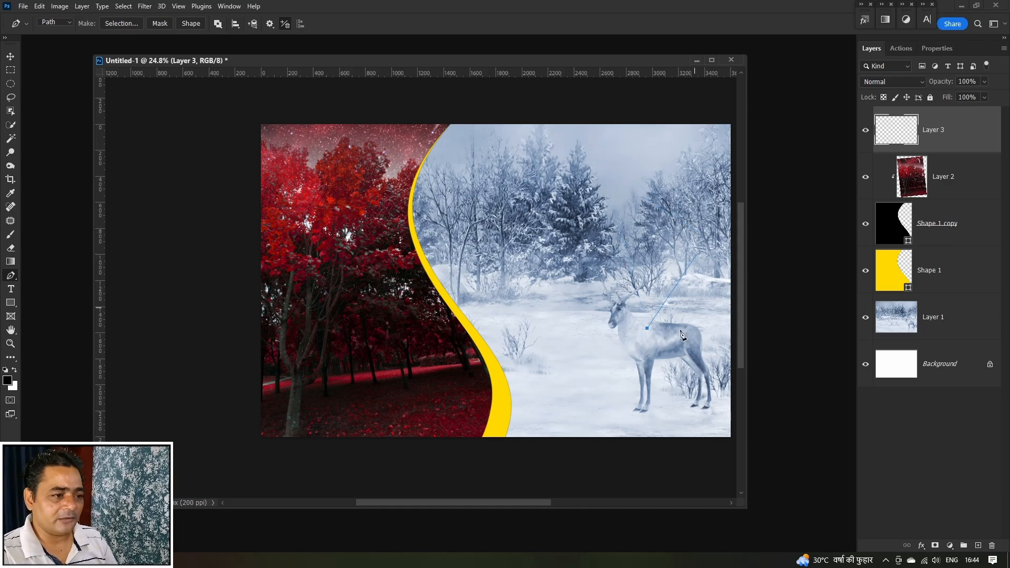
left_click(591, 140)
left_click(463, 352)
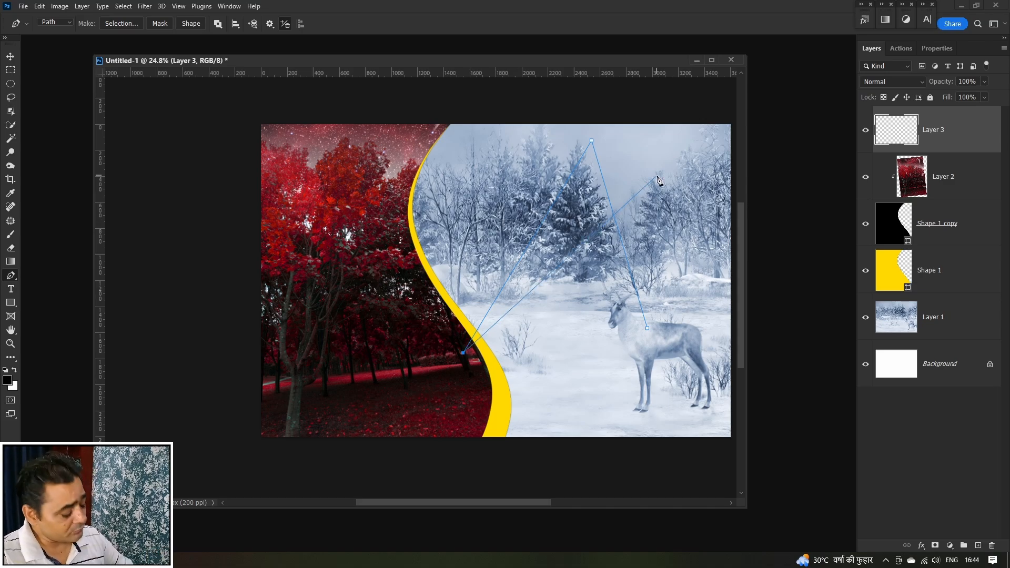
key("ctrl+z")
key("ctrl+z")
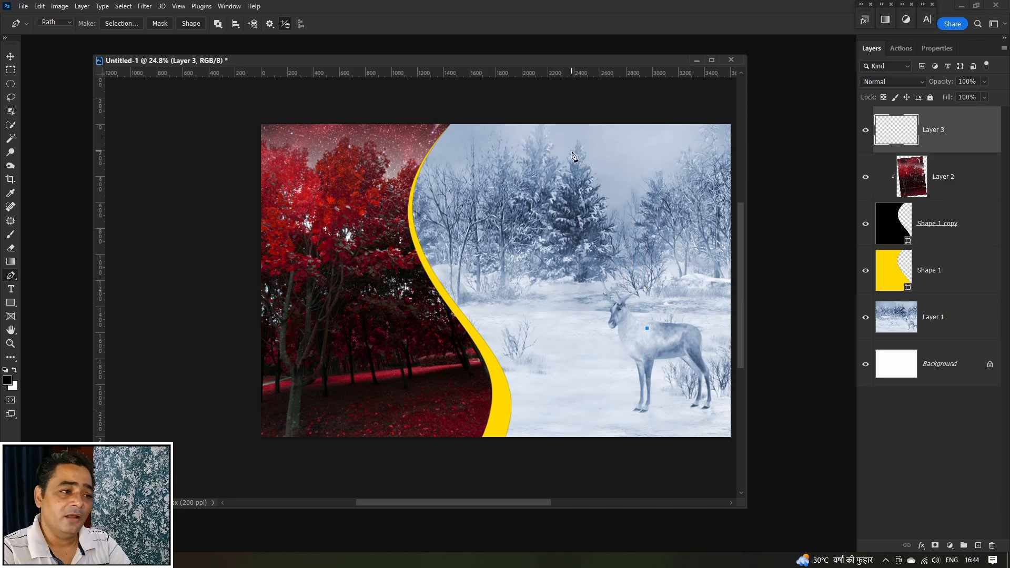
Step: Draw a closed curved Pen path from the deer over the treetops, down to the snowy ground, and back past the antlers to its start
left_click(596, 150)
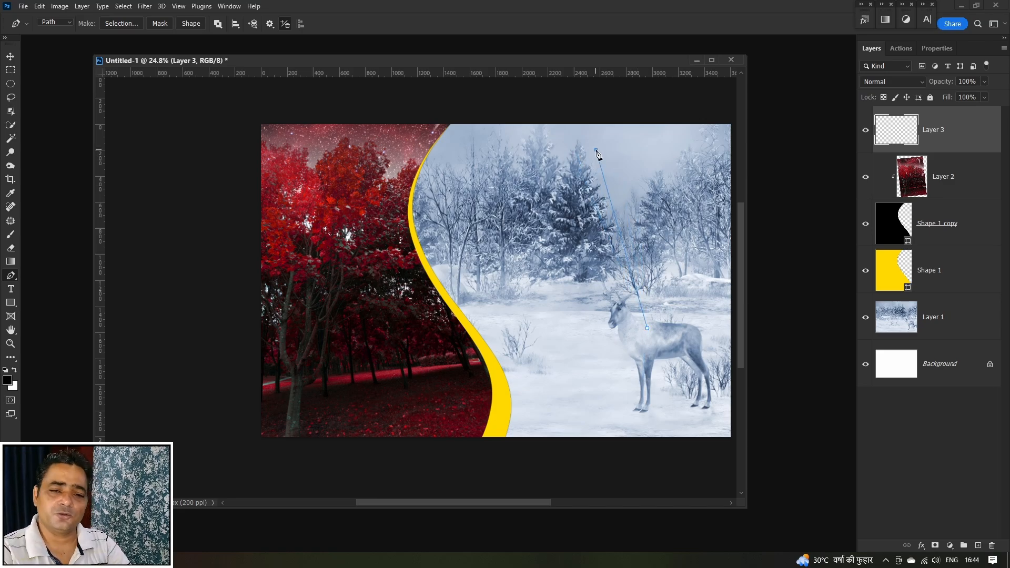
left_click_drag(596, 152, 567, 194)
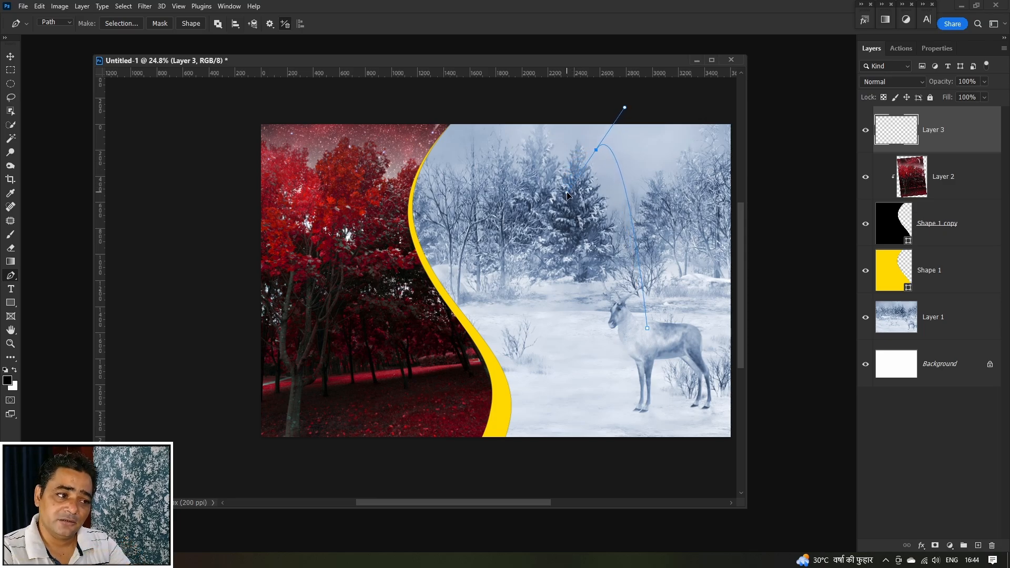
left_click(494, 324)
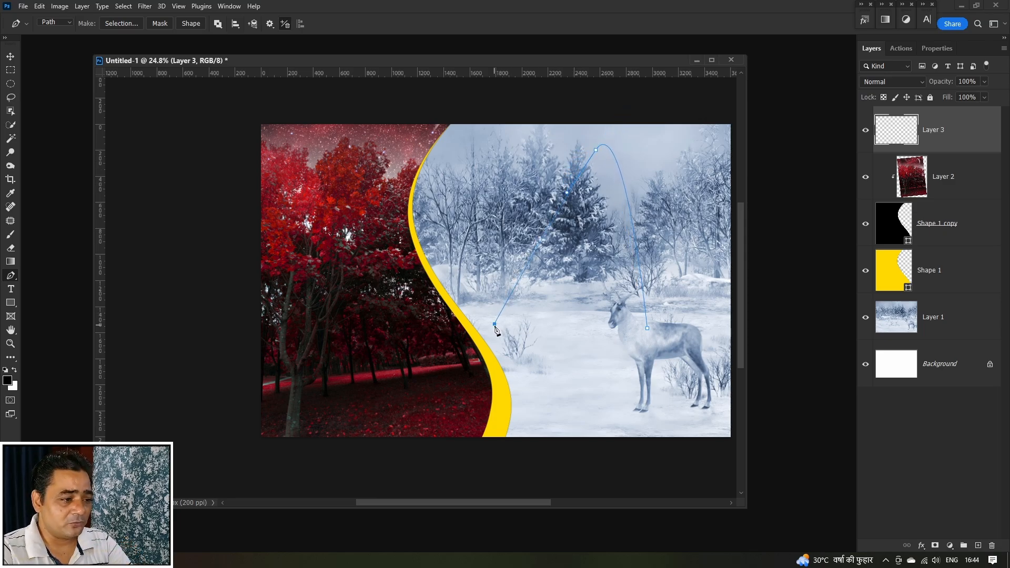
left_click_drag(495, 326, 515, 345)
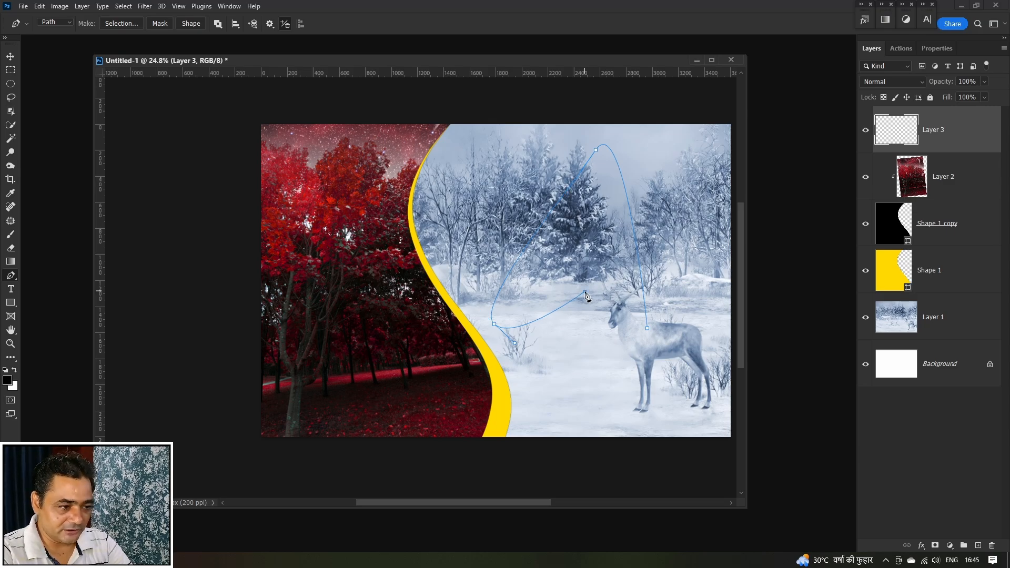
left_click_drag(586, 293, 605, 307)
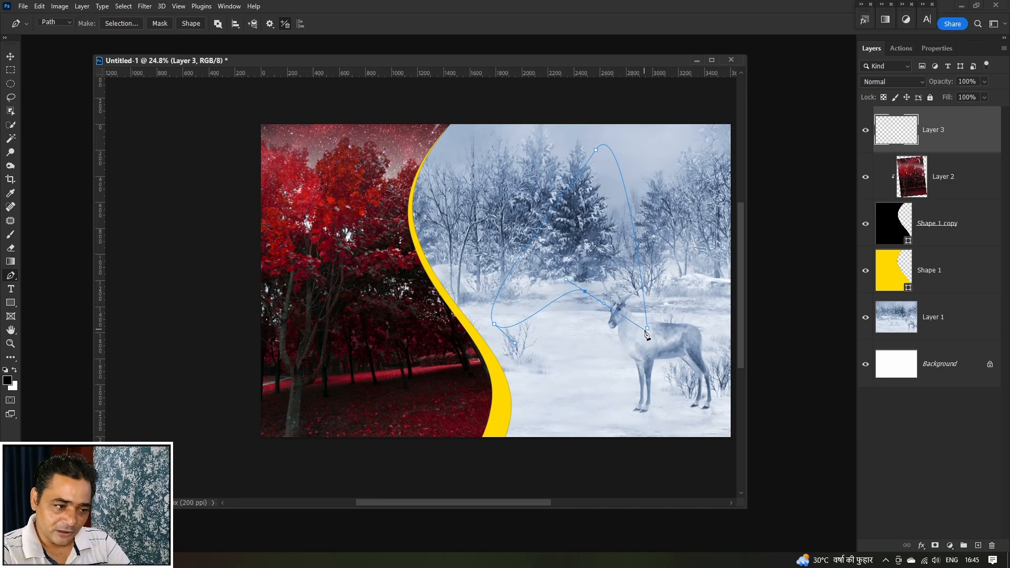
left_click(648, 332)
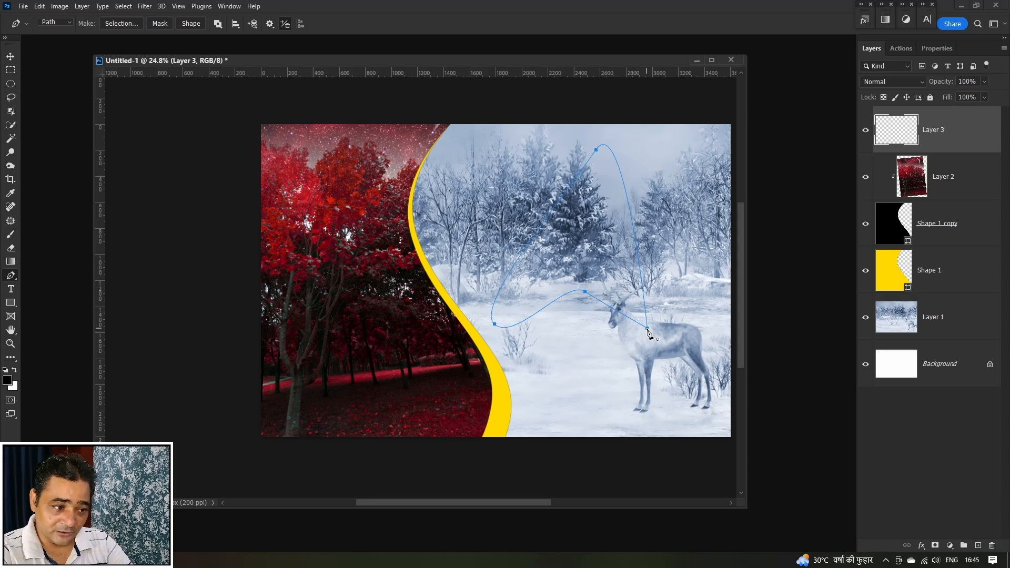
left_click_drag(648, 333, 658, 299)
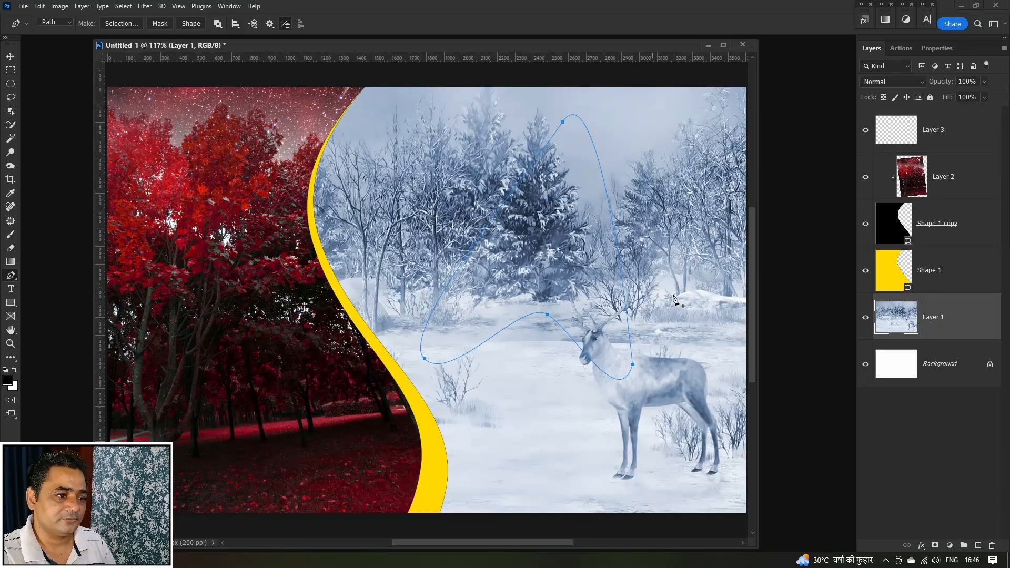
Step: Convert the closed path into a black shape layer above Layer 1 and move the shape slightly up and left
scroll(658, 375, "up", 2)
scroll(598, 344, "up", 3)
left_click_drag(548, 263, 577, 347)
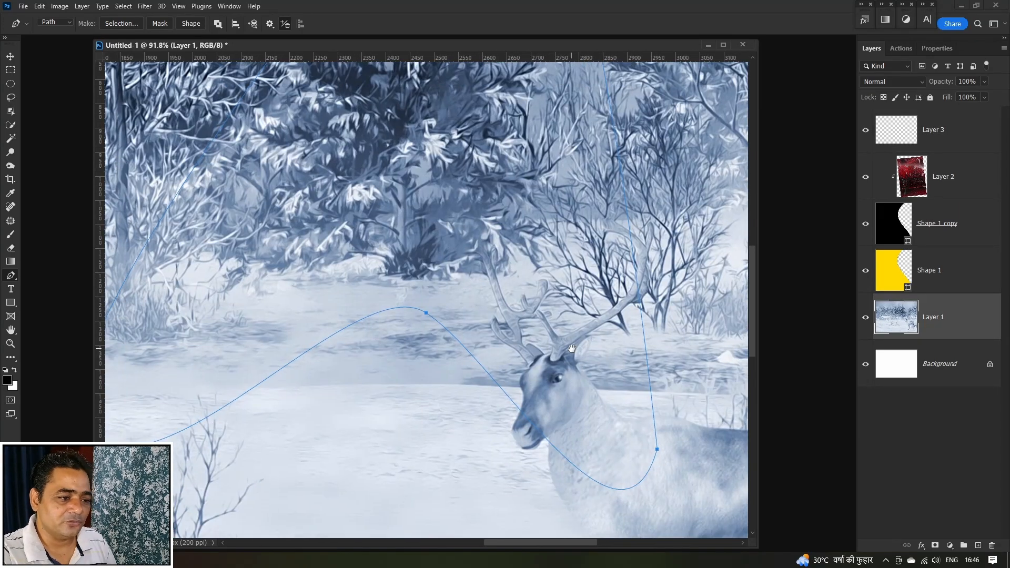
scroll(577, 348, "down", 6)
scroll(565, 297, "up", 1)
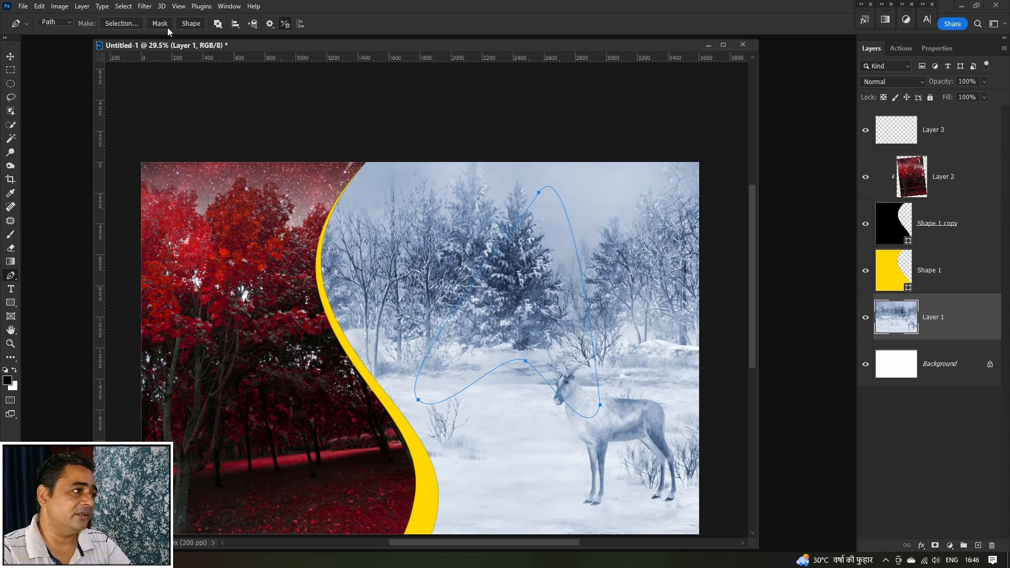
left_click(203, 21)
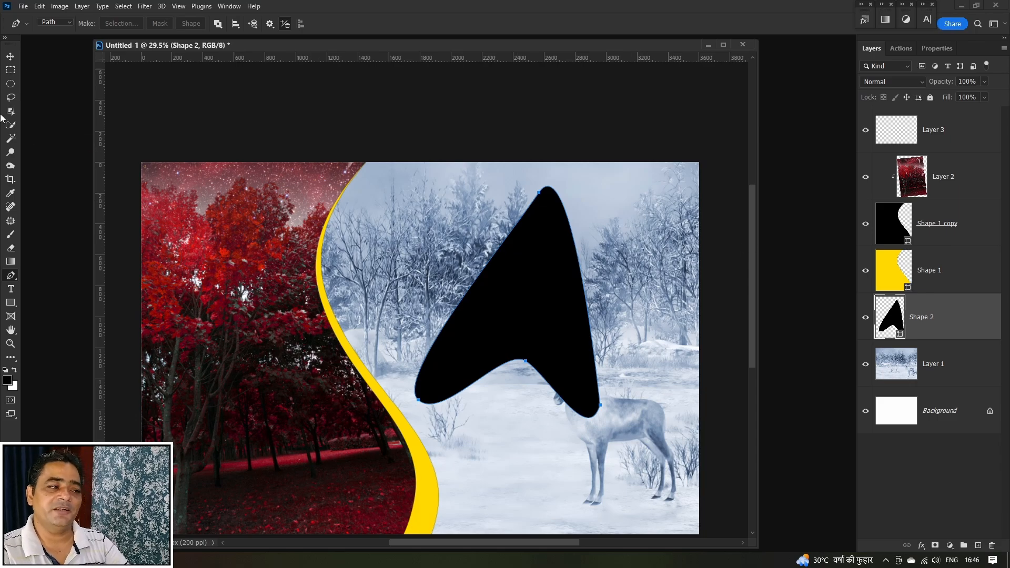
key("v")
left_click_drag(566, 322, 549, 311)
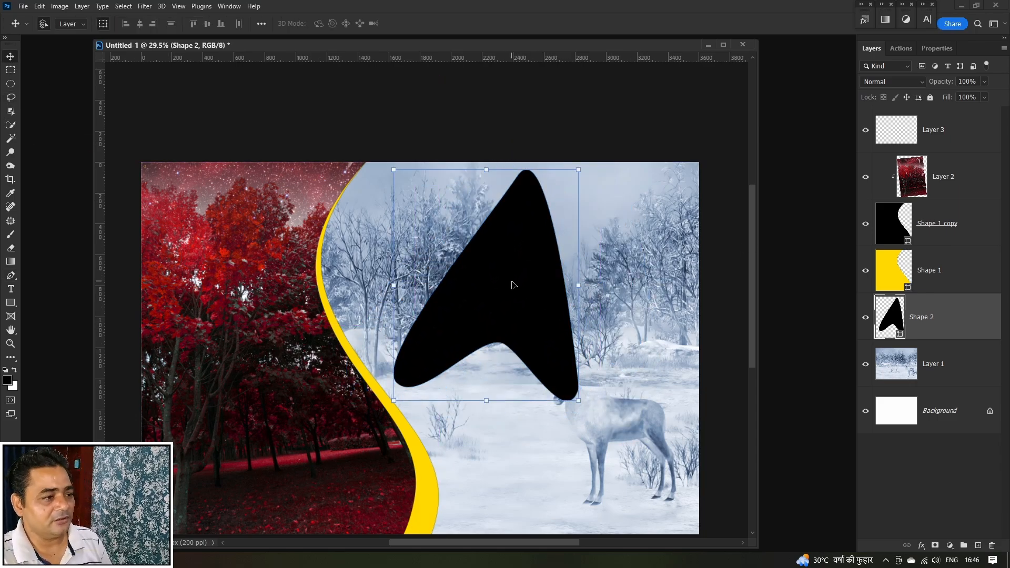
Step: Change the fill of the Shape 2 layer to bright green
double_click(898, 320)
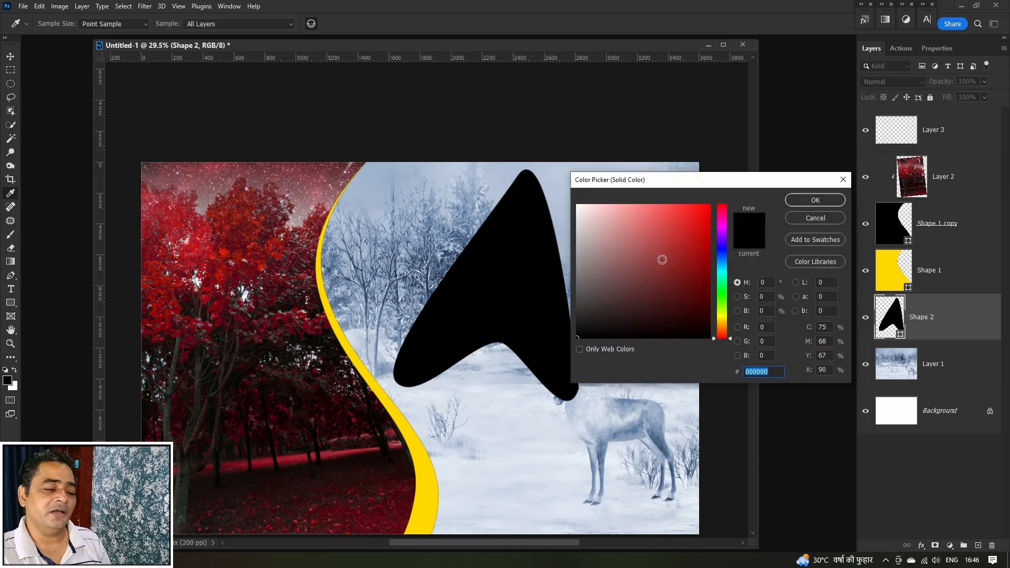
left_click(729, 282)
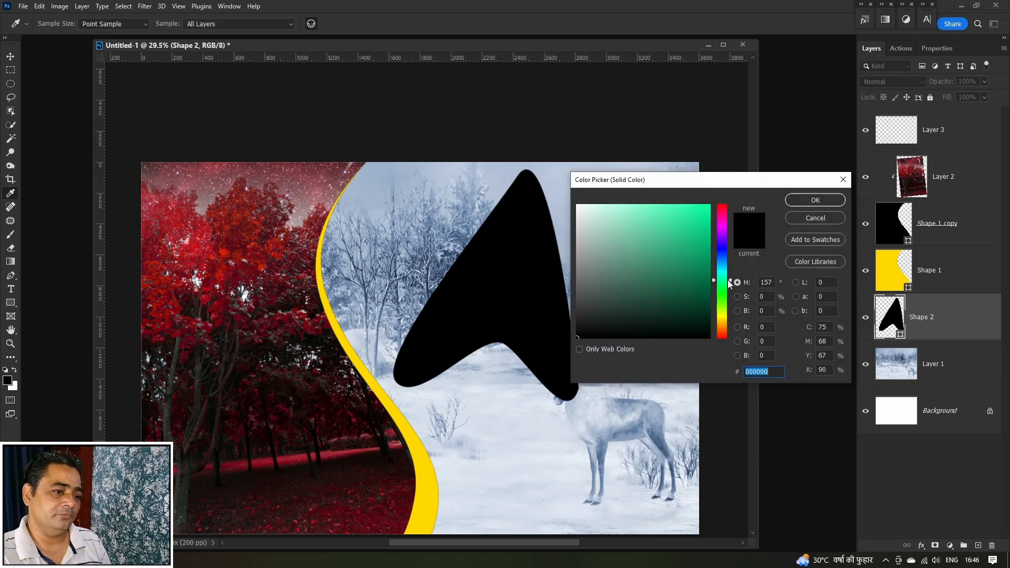
left_click(725, 284)
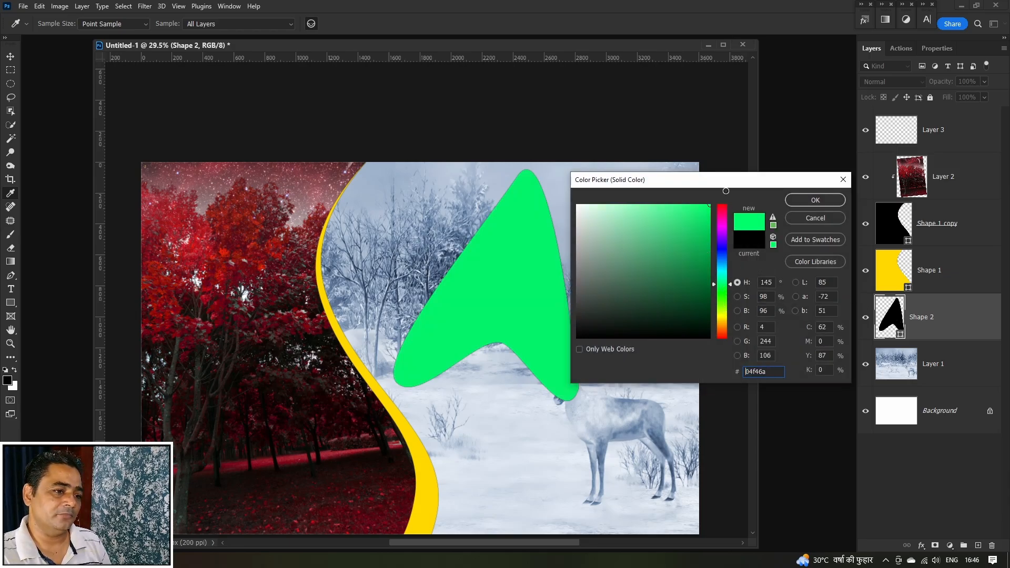
left_click(709, 206)
left_click(816, 205)
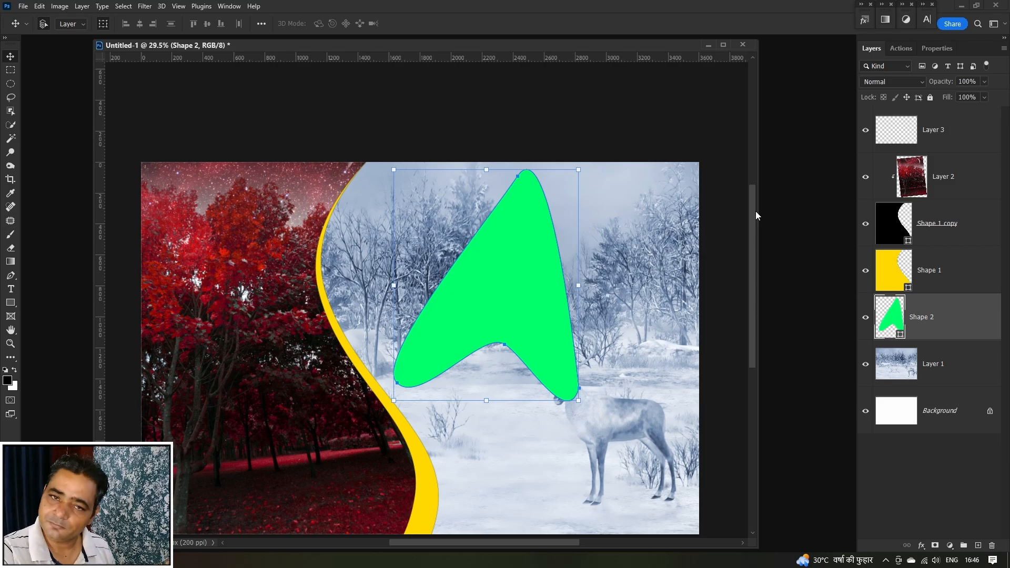
Step: Warp the green shape by pulling its lower right side outward, bulging its upper left side, and lowering the bottom notch
scroll(589, 242, "up", 3)
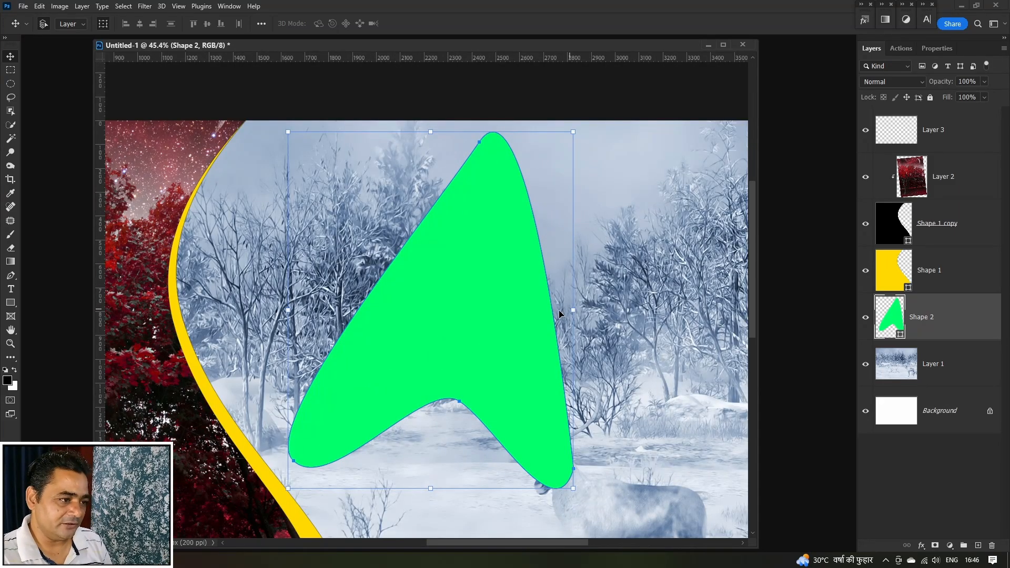
left_click_drag(560, 312, 579, 268)
key("ctrl+t")
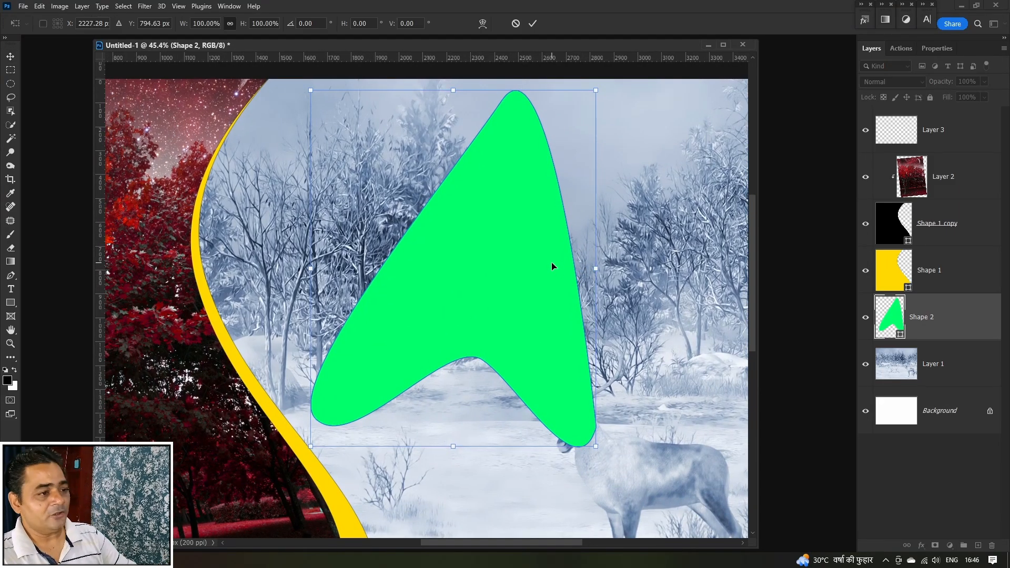
right_click(518, 248)
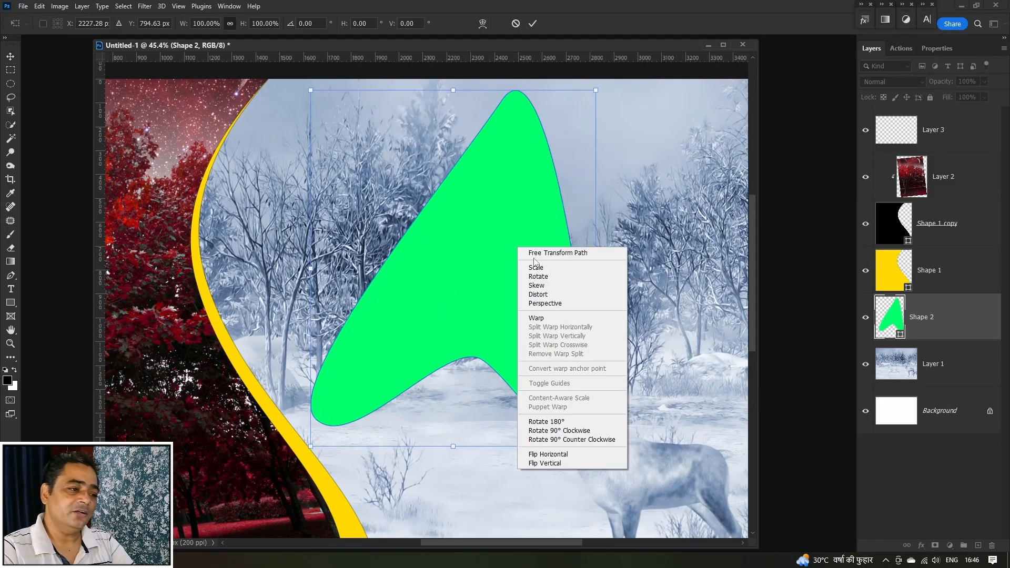
left_click(590, 326)
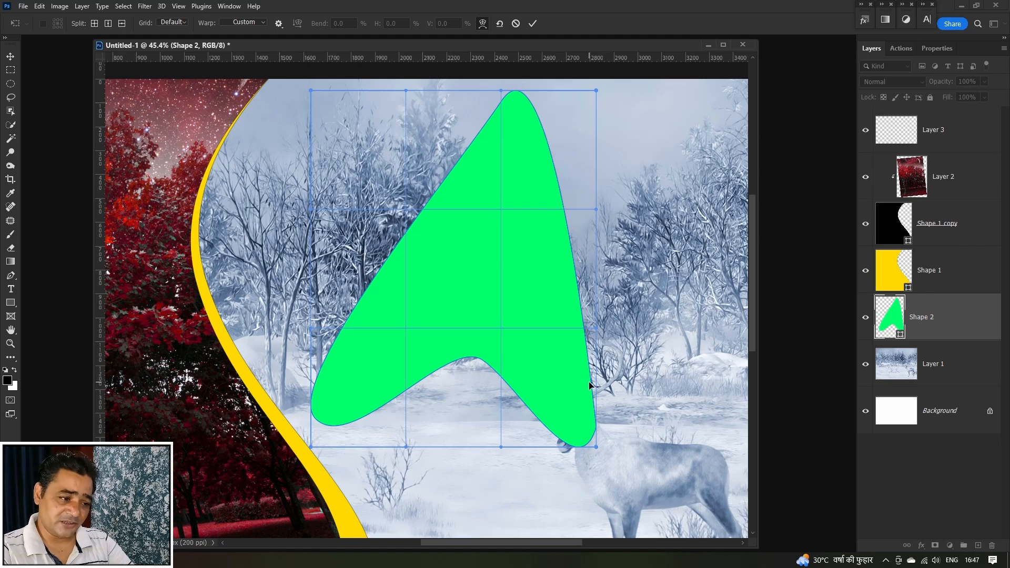
left_click_drag(586, 376, 616, 381)
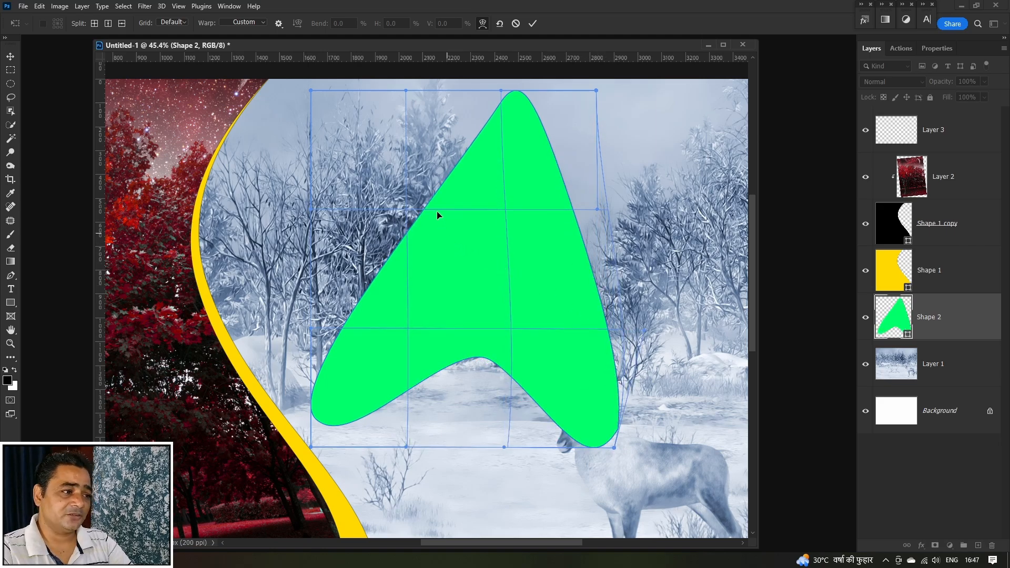
left_click_drag(439, 187, 411, 169)
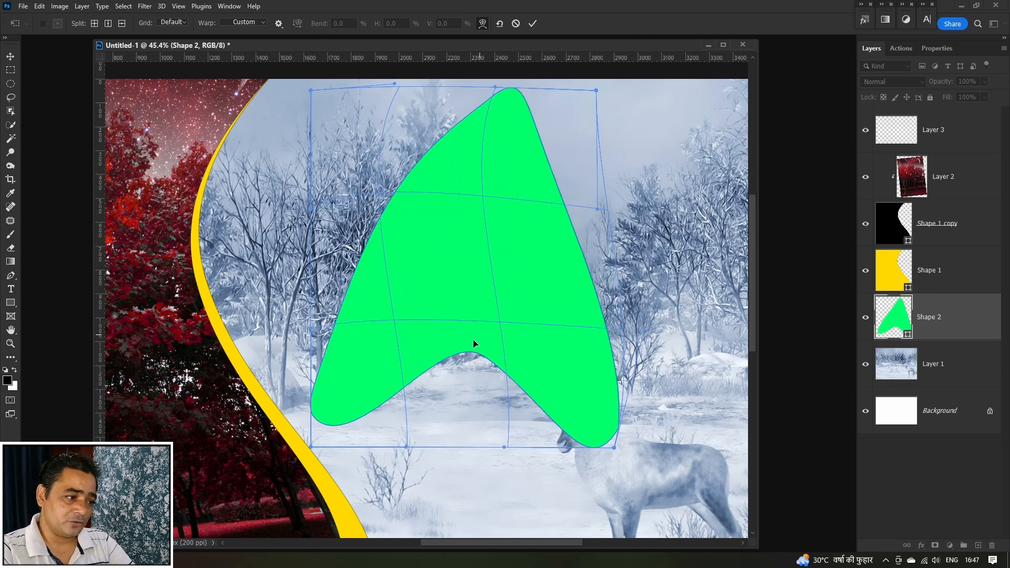
left_click_drag(458, 356, 458, 394)
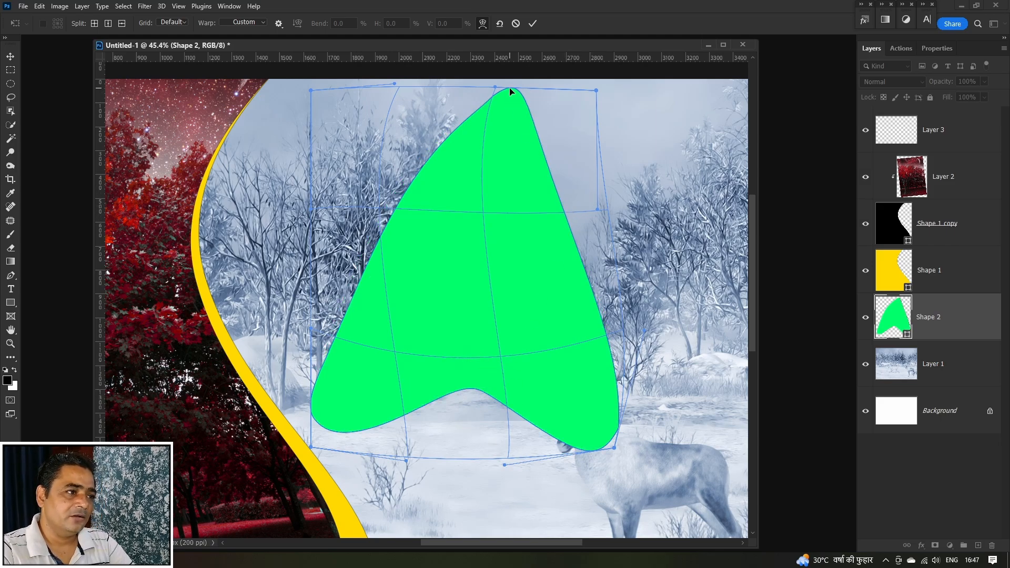
Step: Shift the green shape's peak left to make it more symmetrical, fine-tune its left edge, and apply the warp
left_click_drag(509, 92, 473, 98)
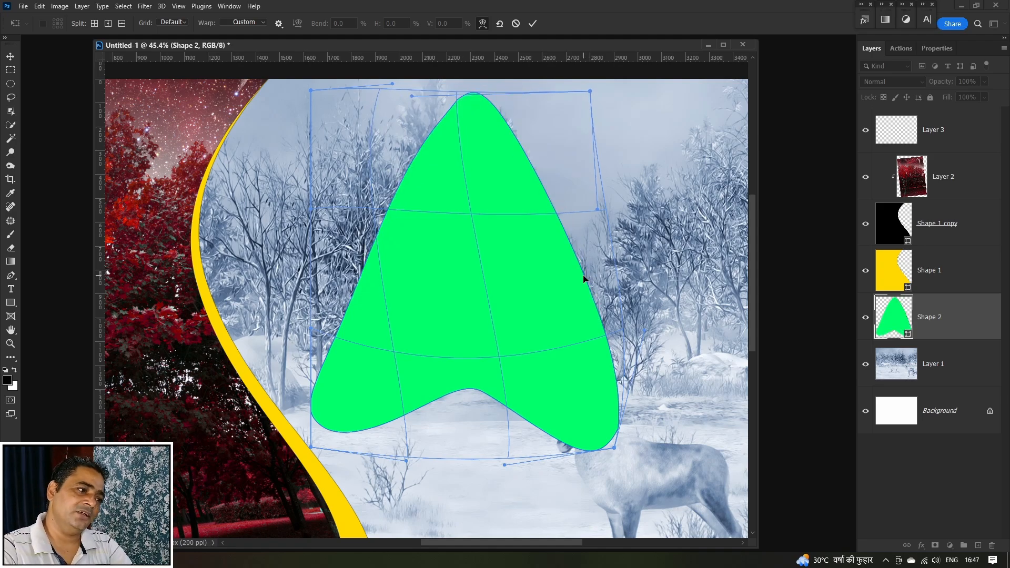
left_click_drag(416, 159, 418, 162)
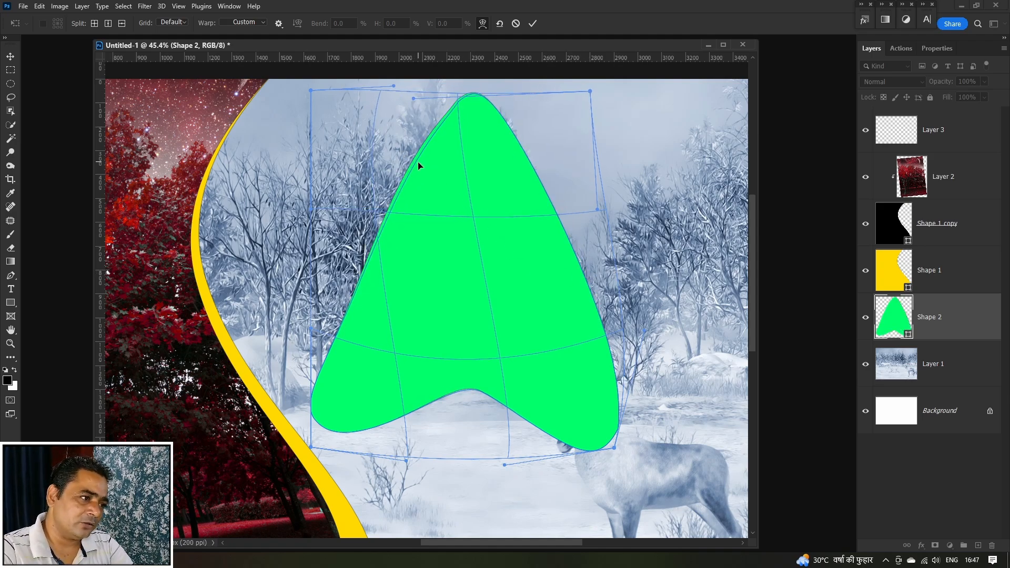
left_click_drag(356, 292, 350, 291)
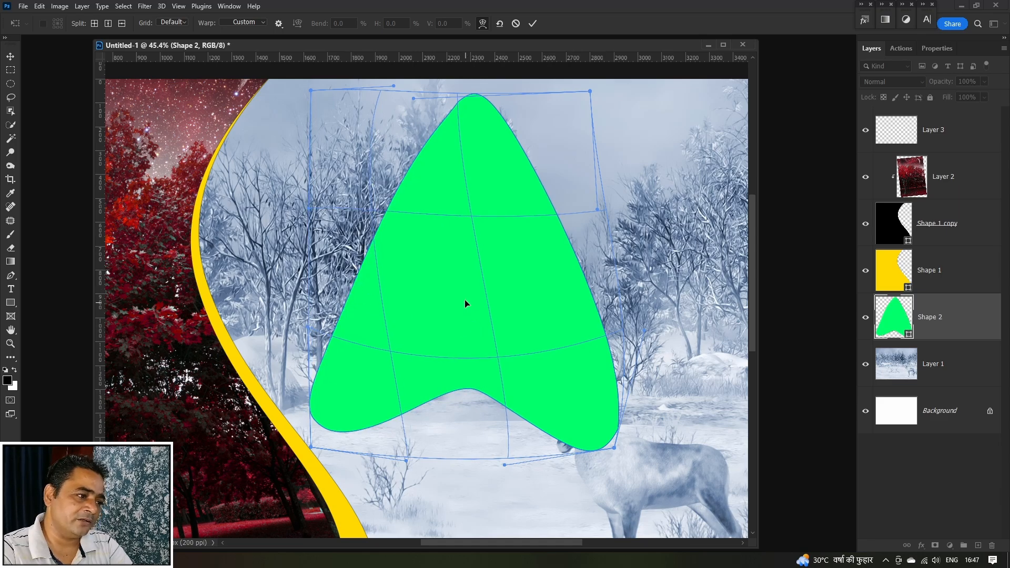
key("Return")
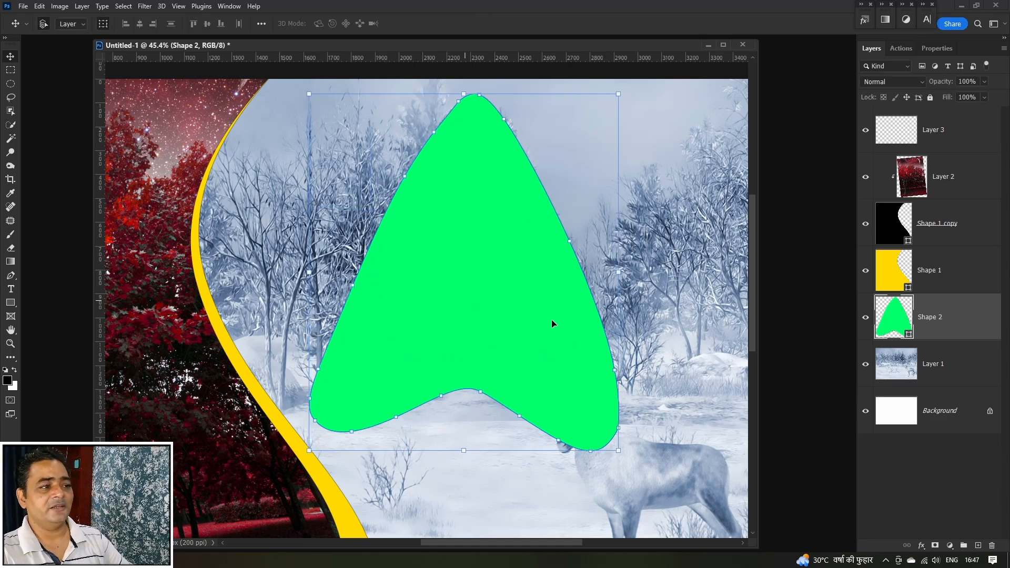
Step: Deselect the green shape and compare it before and after the warp by repeatedly undoing and redoing the change
scroll(551, 320, "down", 3)
scroll(542, 345, "up", 3)
left_click(643, 398)
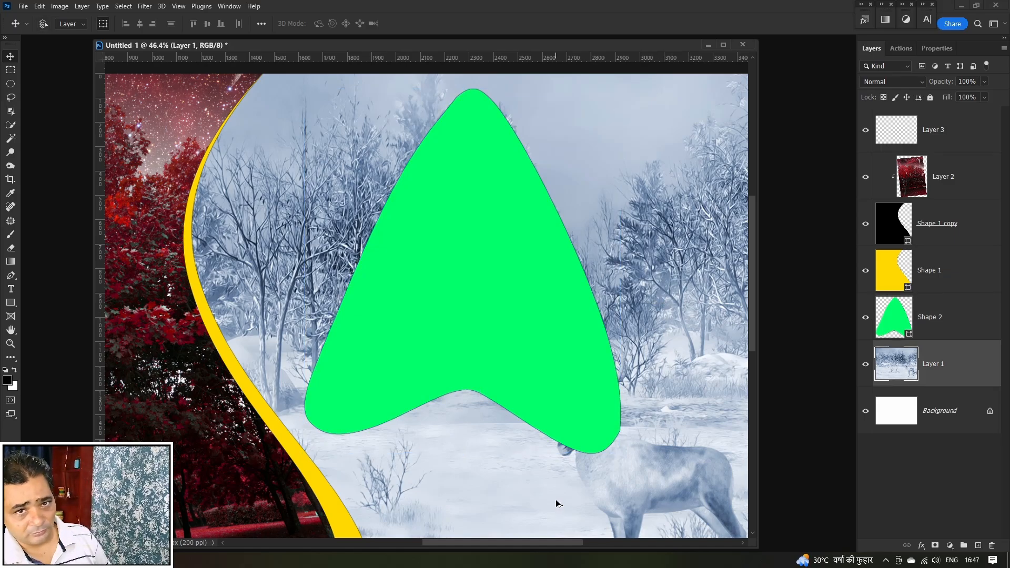
key("ctrl+z")
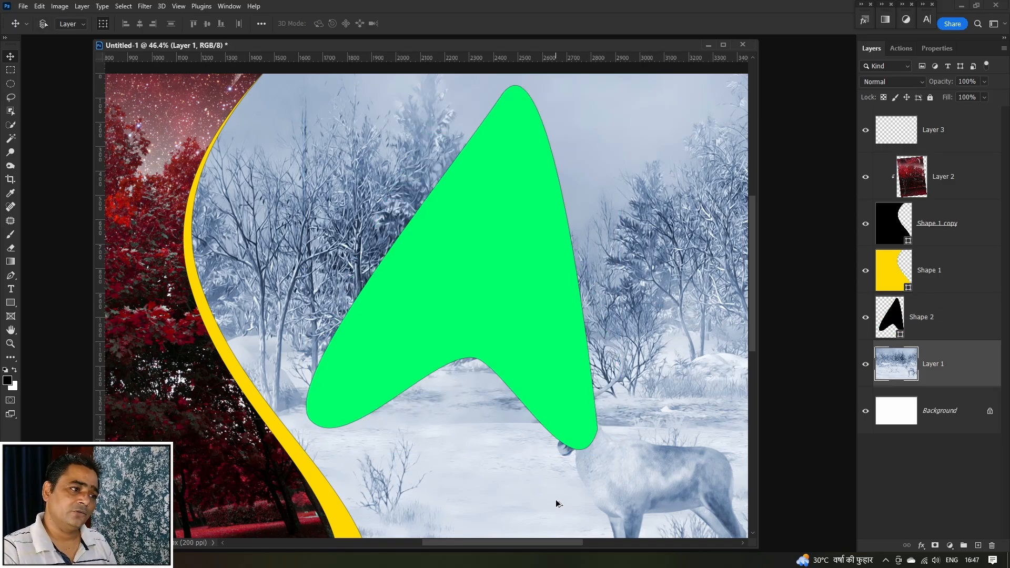
key("ctrl+z")
key("ctrl+shift+z")
key("ctrl+shift+z")
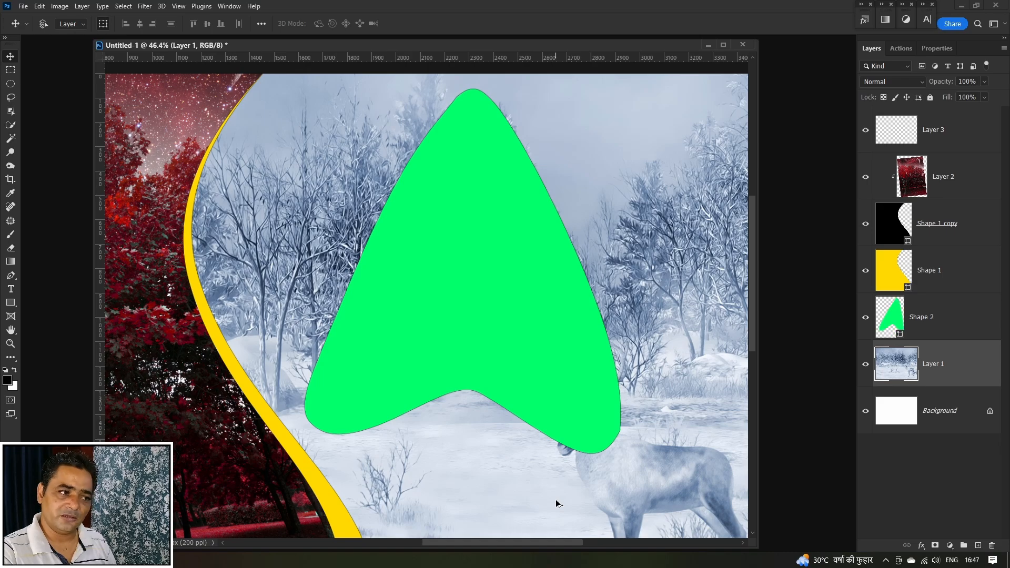
key("ctrl+z")
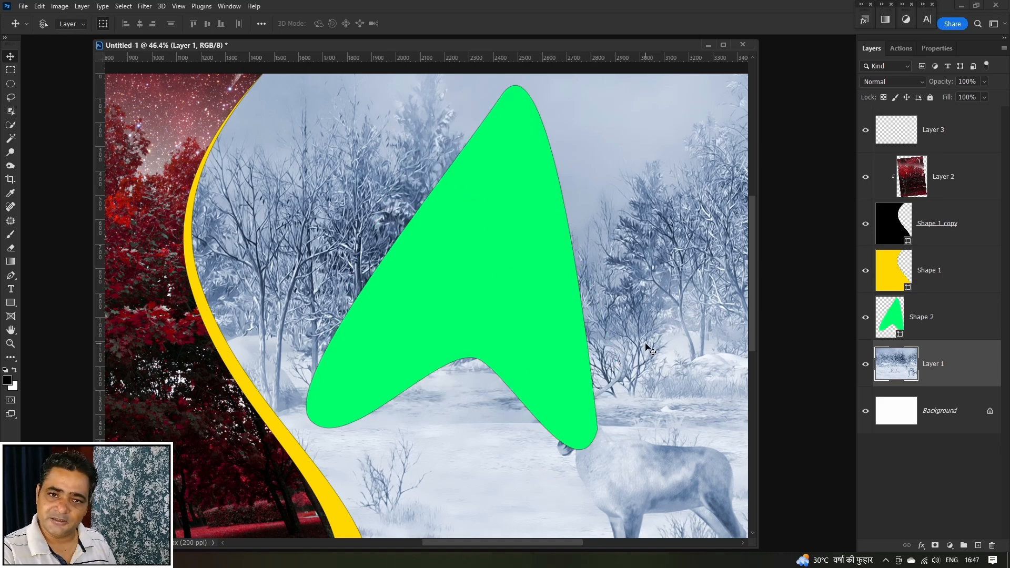
key("ctrl+shift+z")
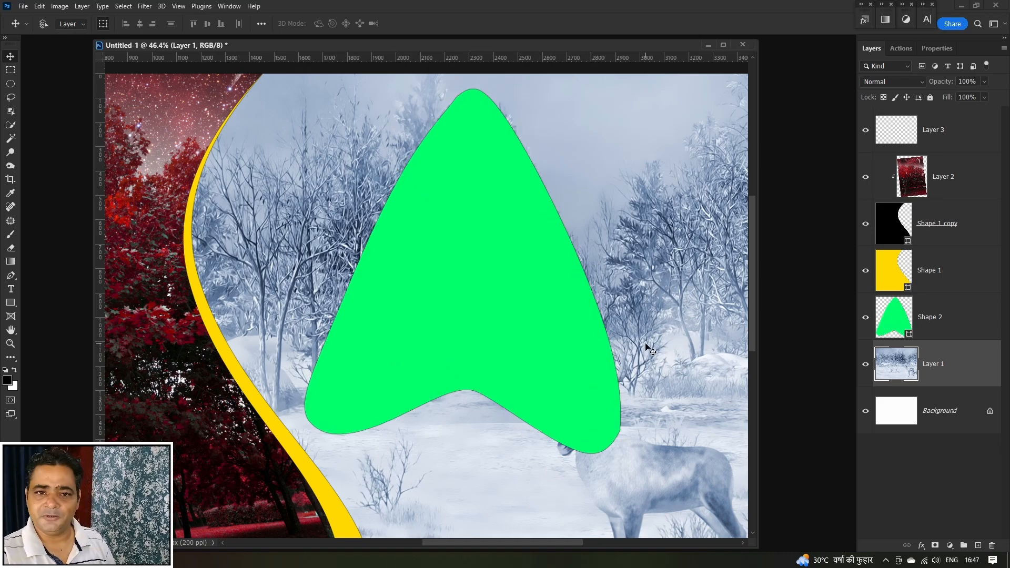
key("ctrl+z")
key("ctrl+shift+z")
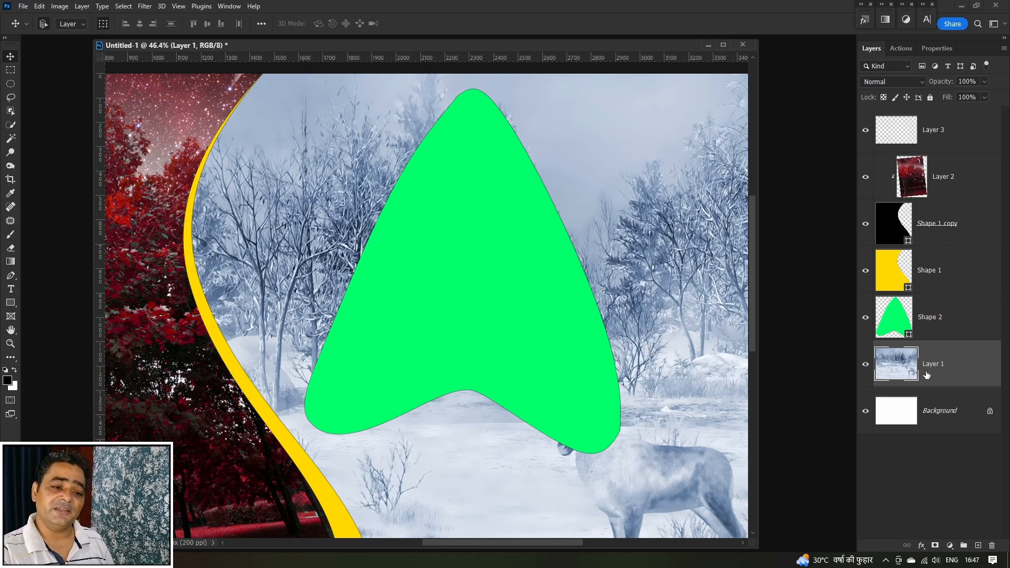
Step: Duplicate the Shape 2 layer and give the original an outside stroke coloured red ff0000
left_click(954, 320)
key("ctrl+j")
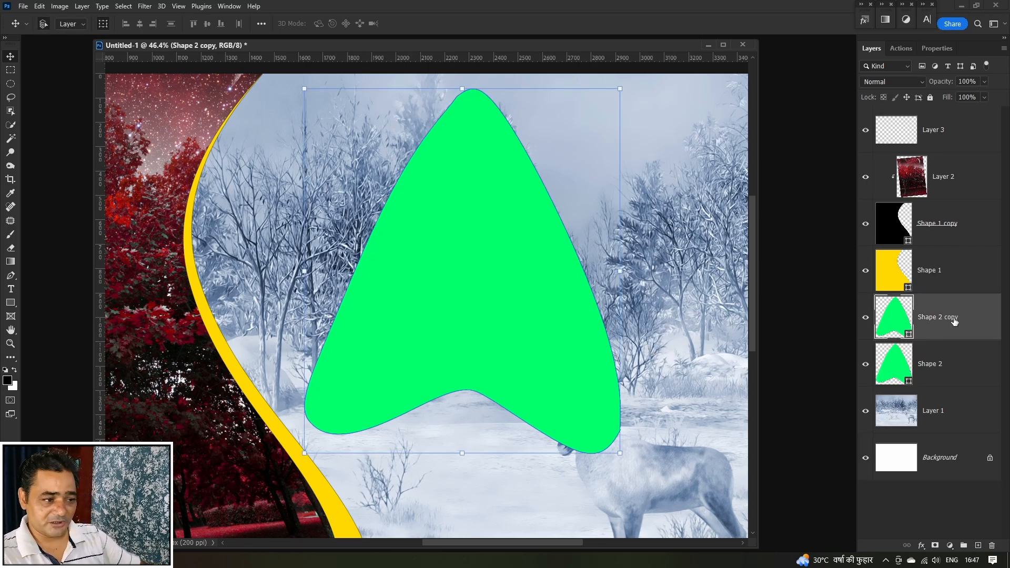
left_click(943, 374)
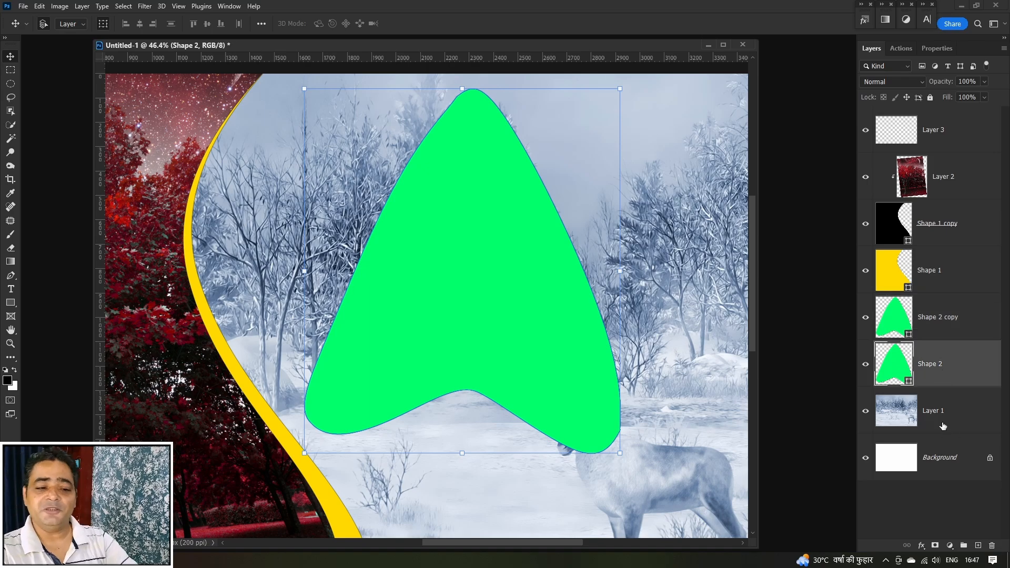
left_click(921, 546)
left_click(942, 470)
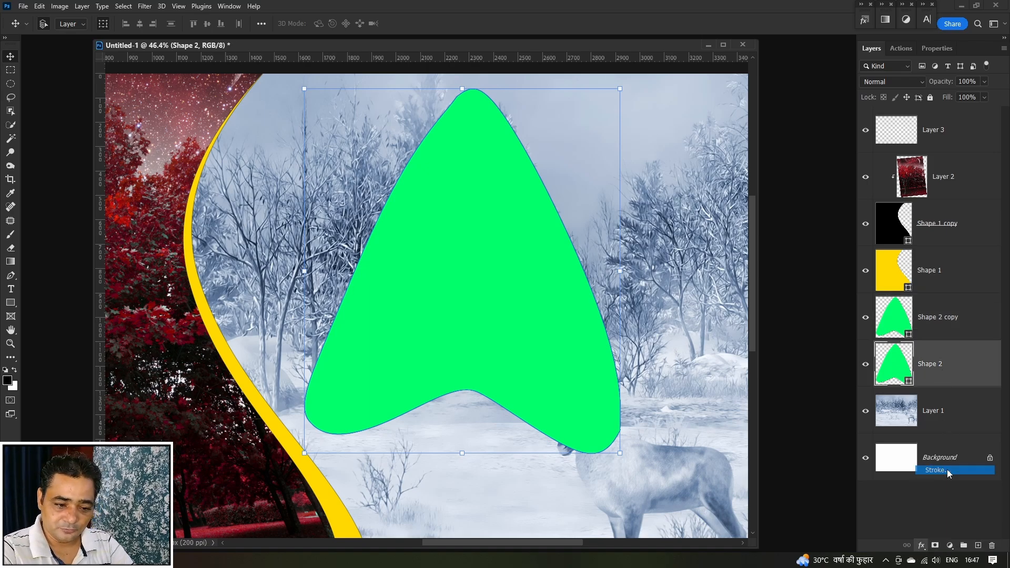
left_click(705, 319)
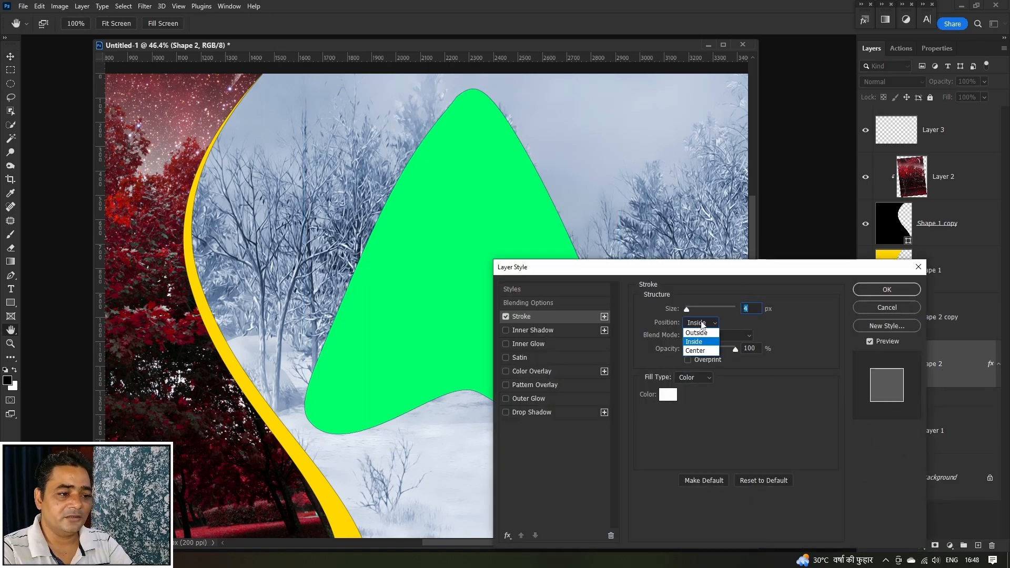
left_click(698, 323)
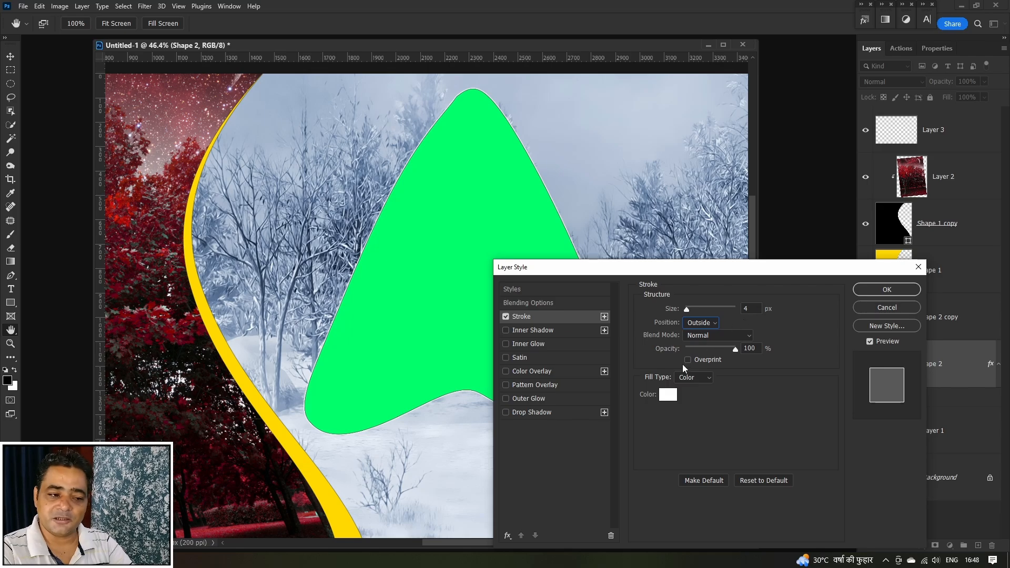
left_click(668, 394)
type("ff0000")
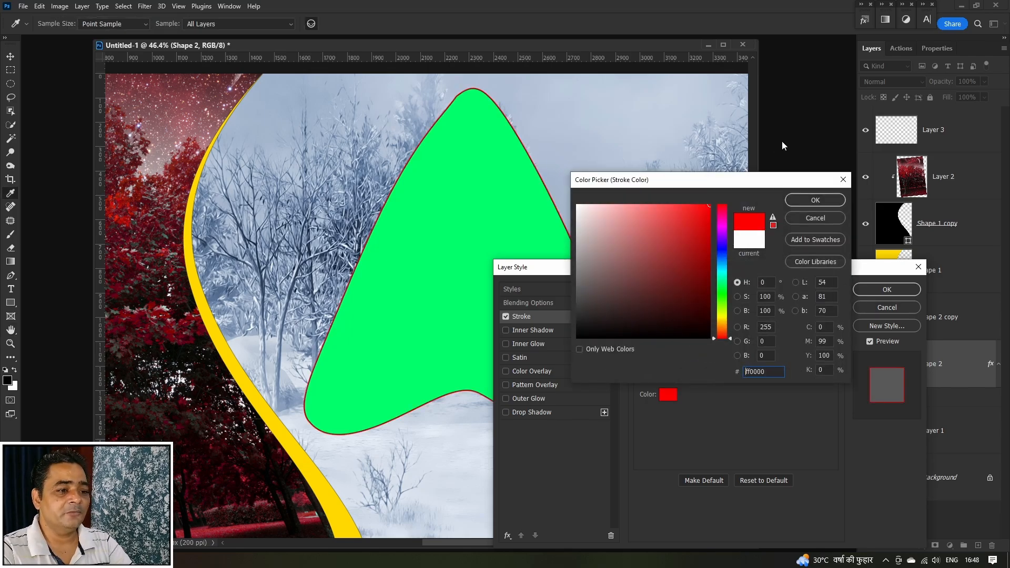
left_click(816, 200)
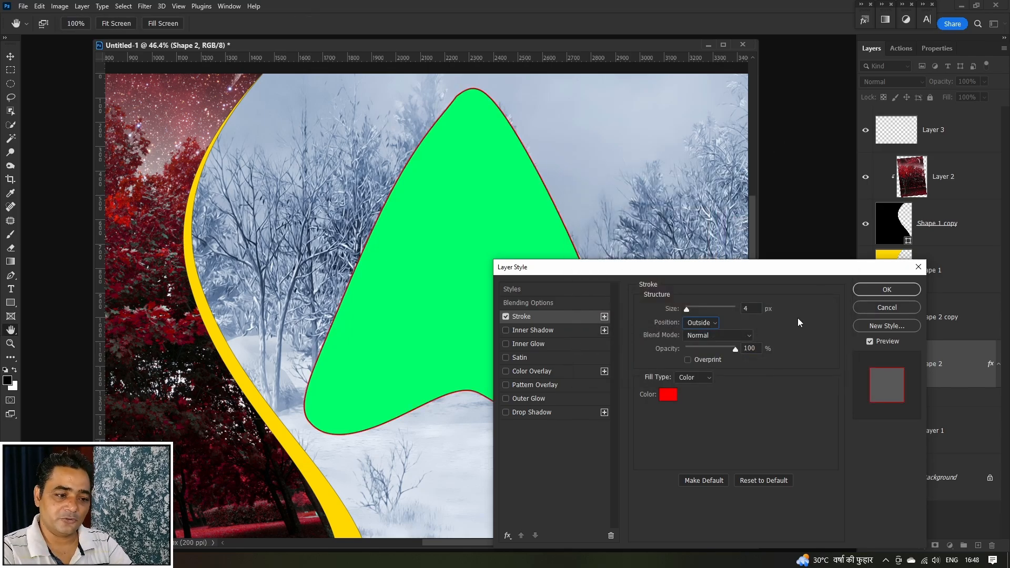
Step: Darken the Shape 2 stroke colour to ac0101 and set the stroke size to 20 px
left_click(676, 392)
left_click(711, 247)
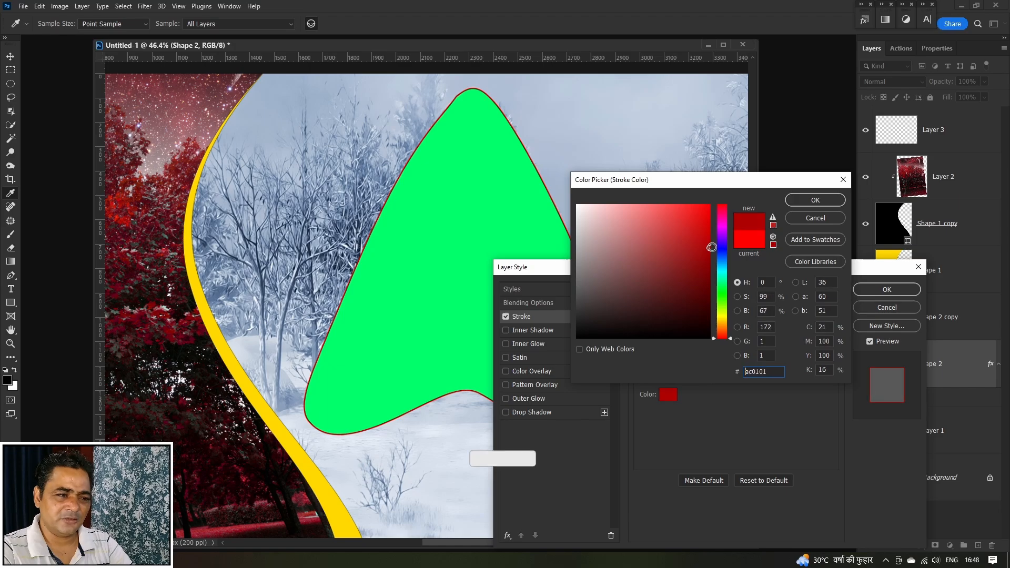
left_click(816, 200)
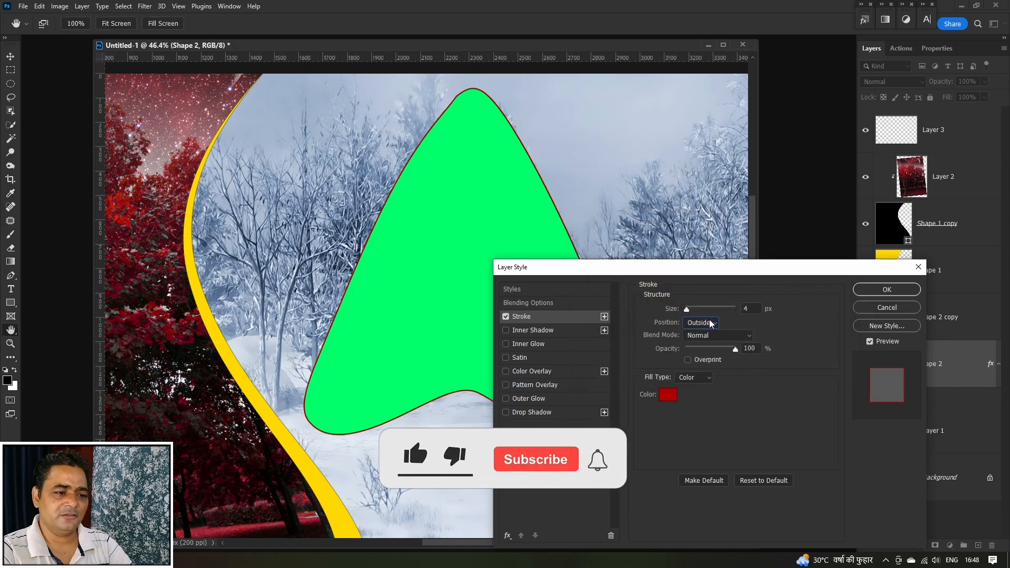
double_click(747, 308)
type("20")
key("Return")
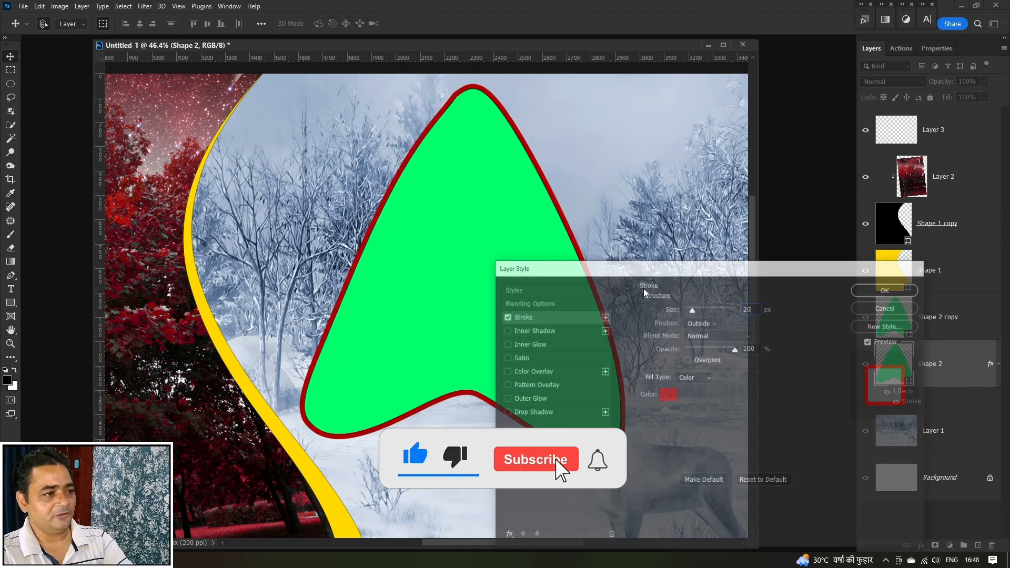
scroll(548, 265, "down", 4)
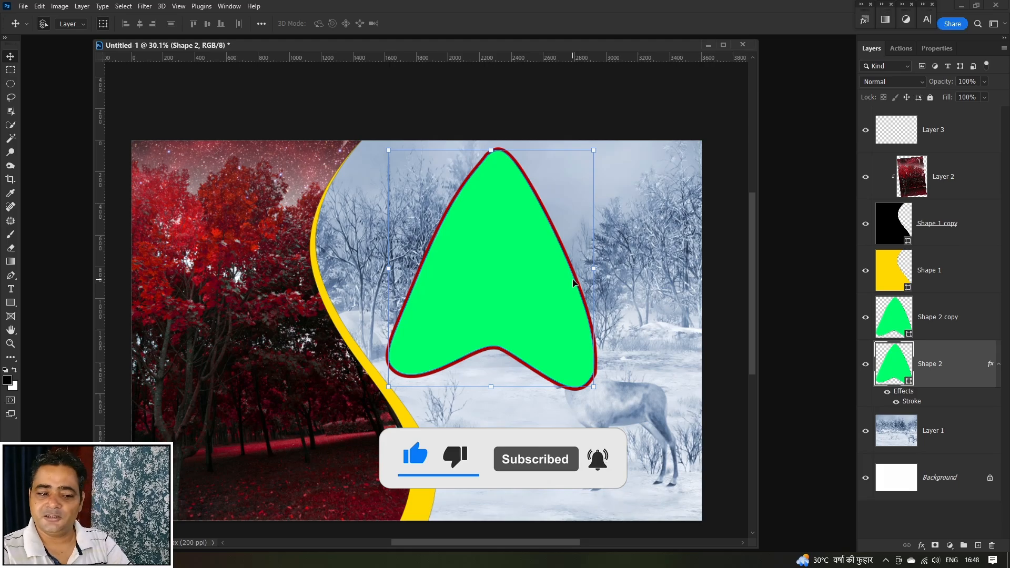
Step: Toggle the Shape 2 stroke effect off and on for comparison, and leave it hidden
left_click(897, 401)
left_click(897, 401)
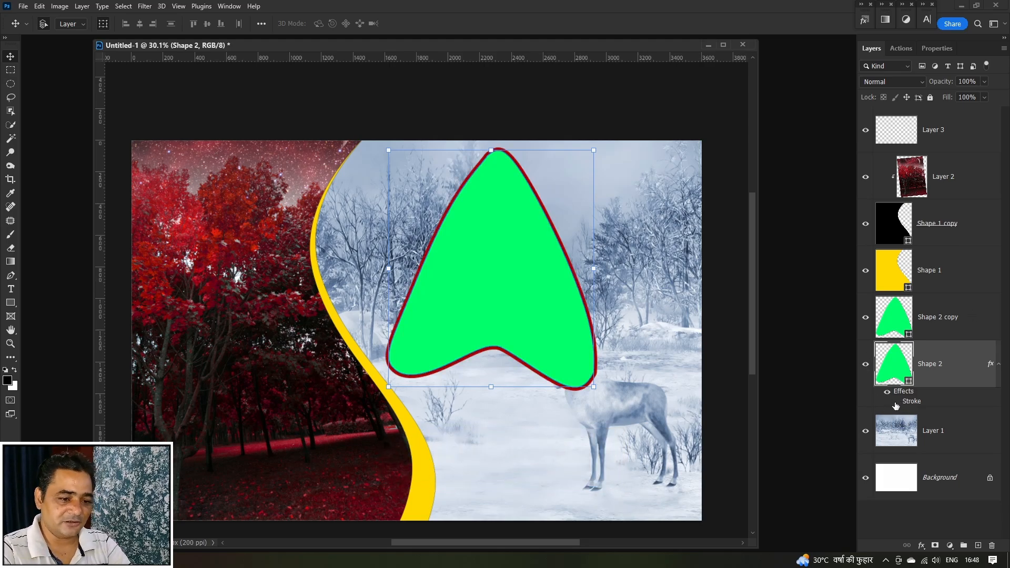
left_click(897, 401)
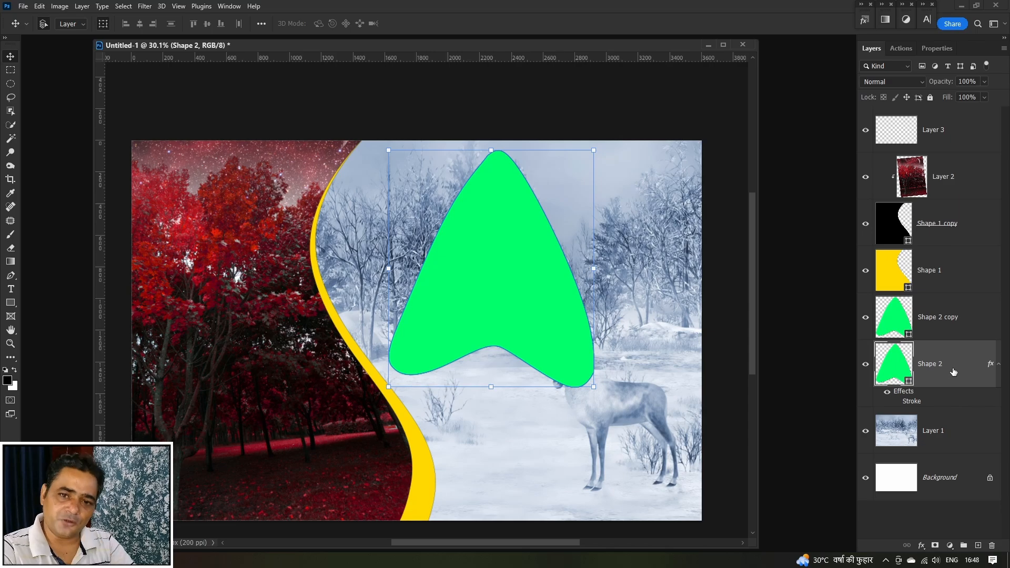
Step: Change the fill of the lower Shape 2 layer to dark magenta b70454
double_click(901, 371)
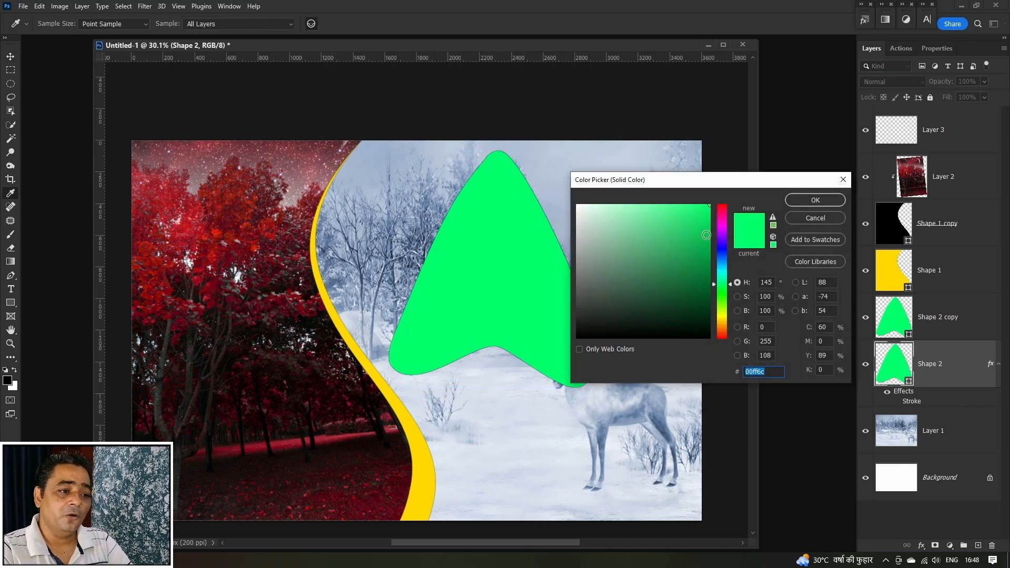
left_click(724, 213)
left_click(709, 244)
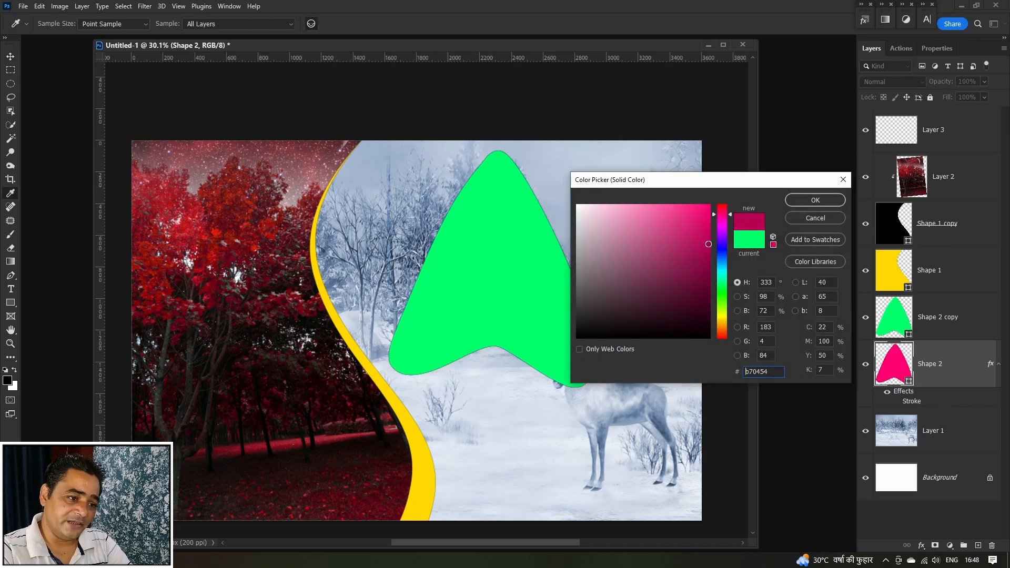
left_click(833, 200)
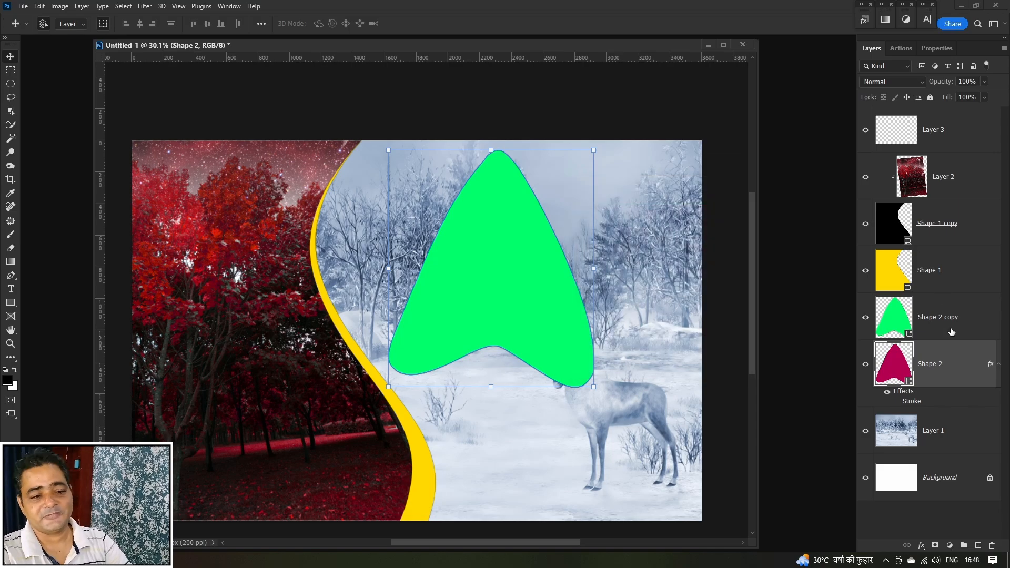
Step: Warp the magenta shape so its peak, right edge and both lower corners extend past the green copy, and raise its bottom notch
key("ctrl+t")
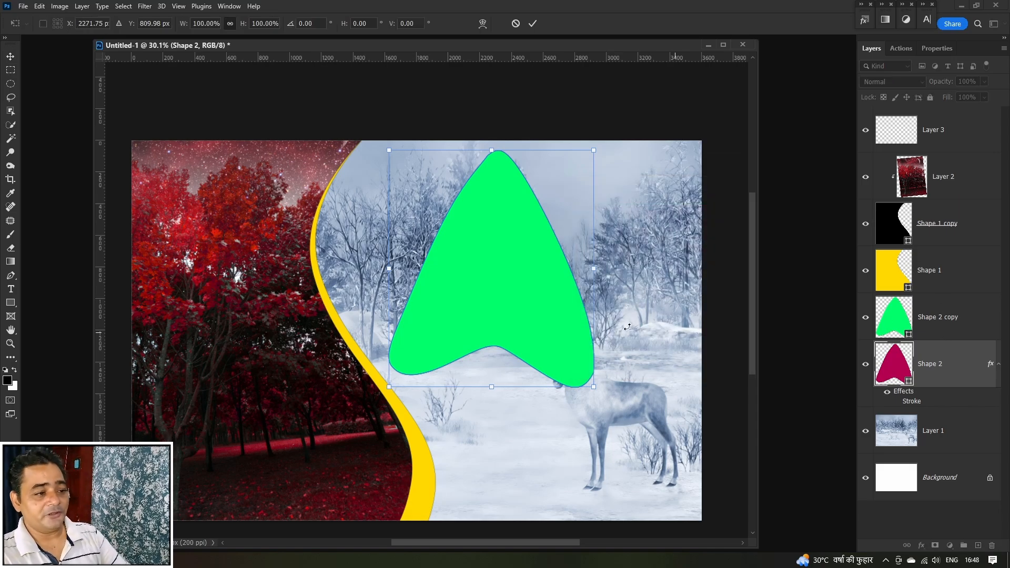
right_click(518, 244)
left_click(558, 315)
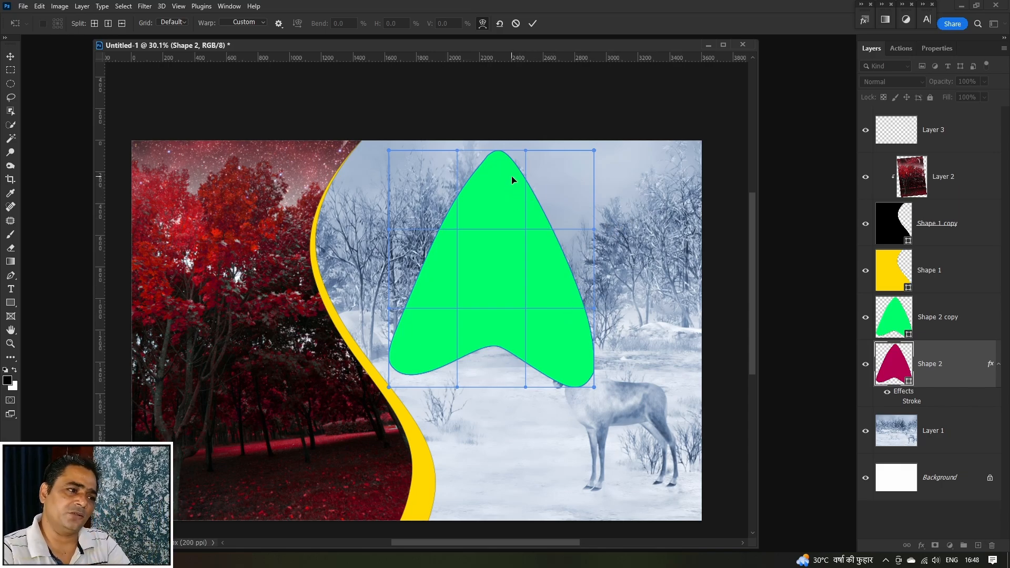
left_click_drag(516, 174, 518, 179)
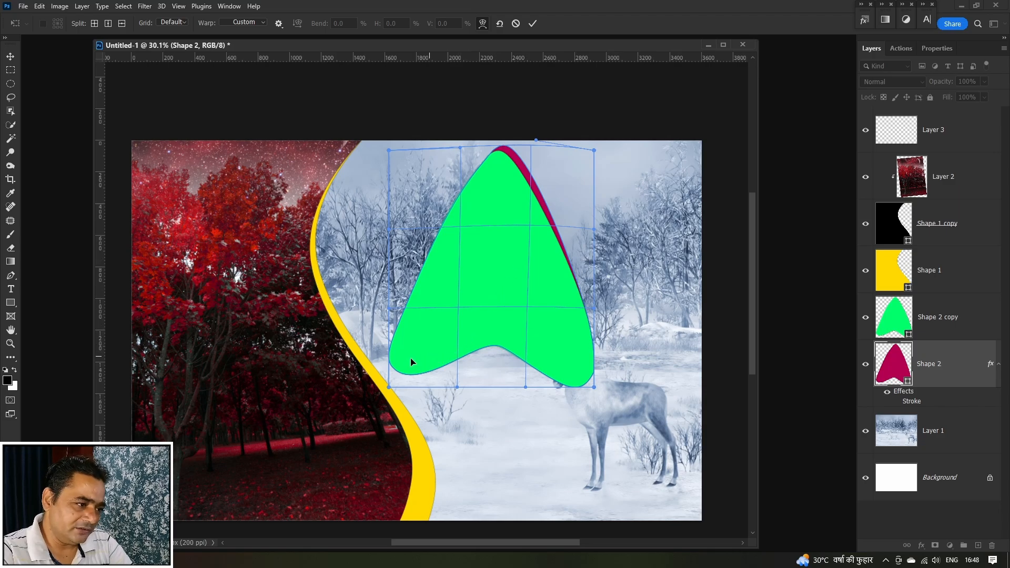
mouse_move(411, 362)
left_mouse_down()
mouse_move(399, 357)
mouse_move(396, 368)
left_mouse_up()
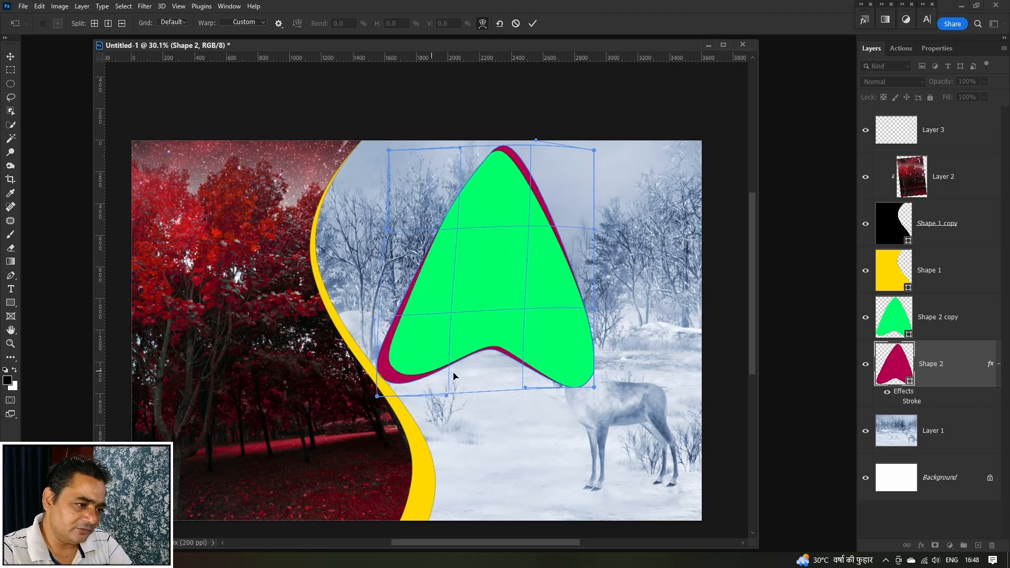
left_click_drag(512, 354, 516, 349)
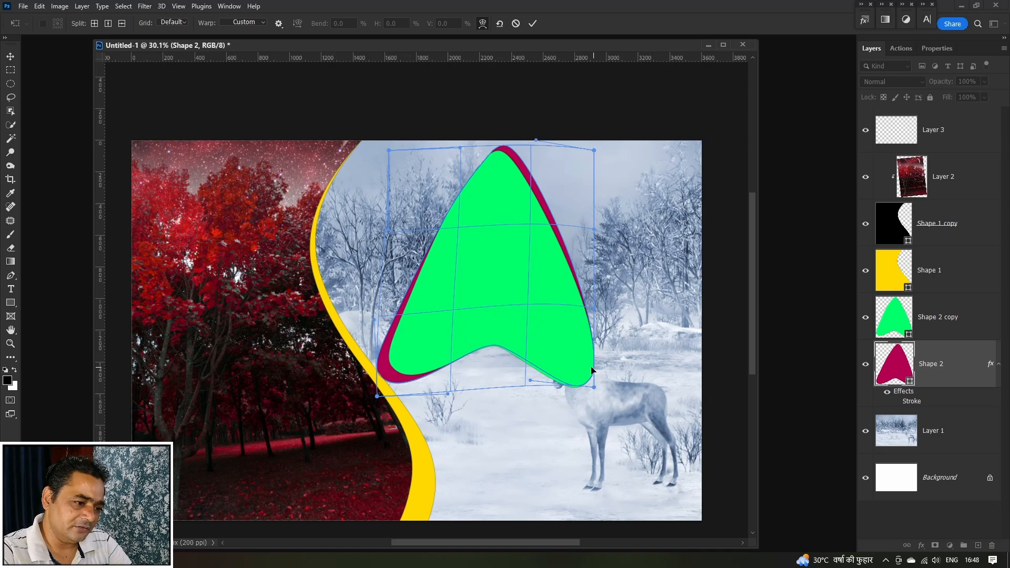
left_click_drag(593, 370, 581, 382)
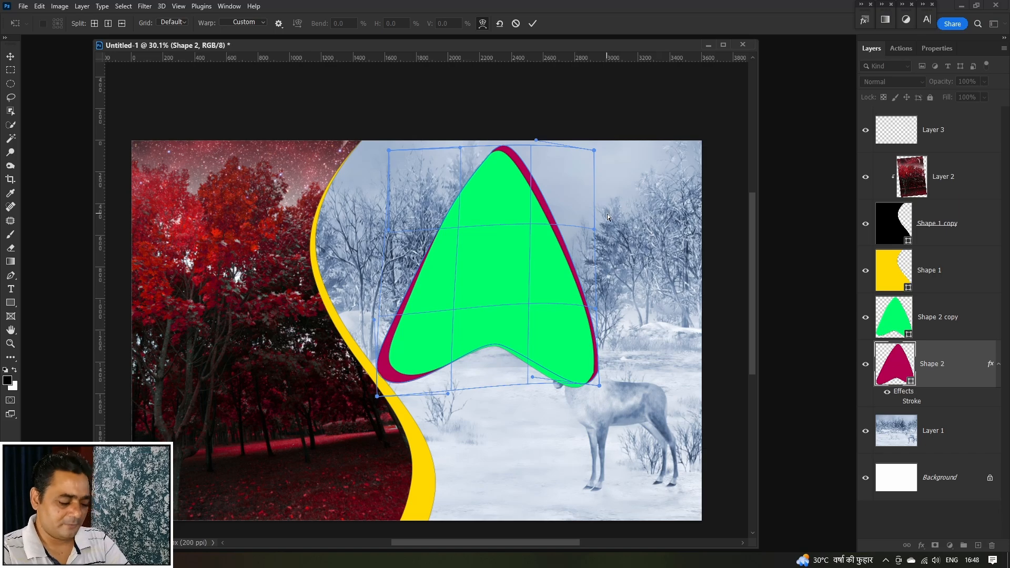
key("Return")
Step: Compare the green and magenta shapes by hiding and showing the Shape 2 copy and Shape 2 layers in turn
left_click(524, 248)
left_click(645, 432)
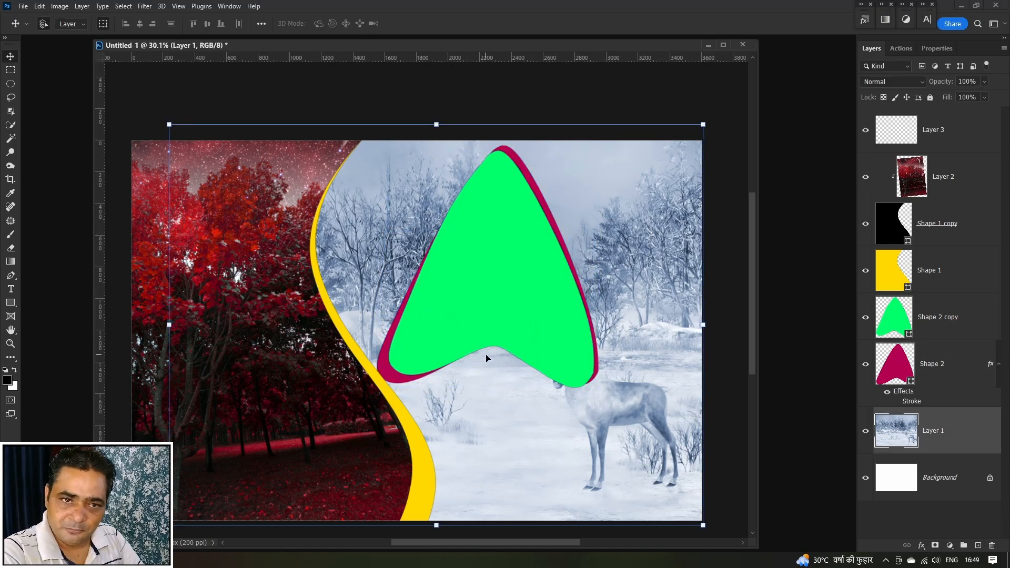
left_click(867, 319)
left_click(866, 319)
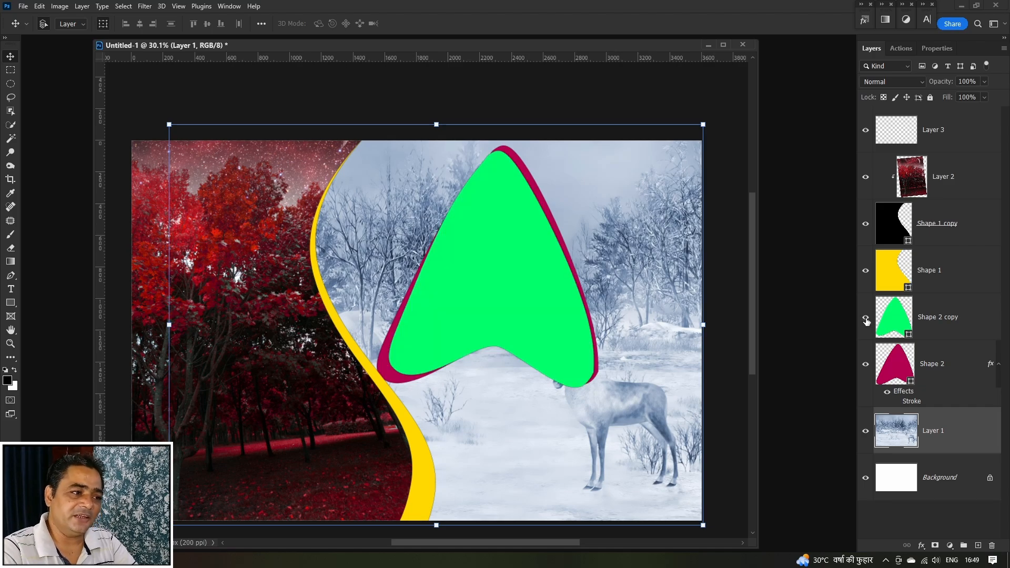
left_click(866, 365)
left_click(866, 366)
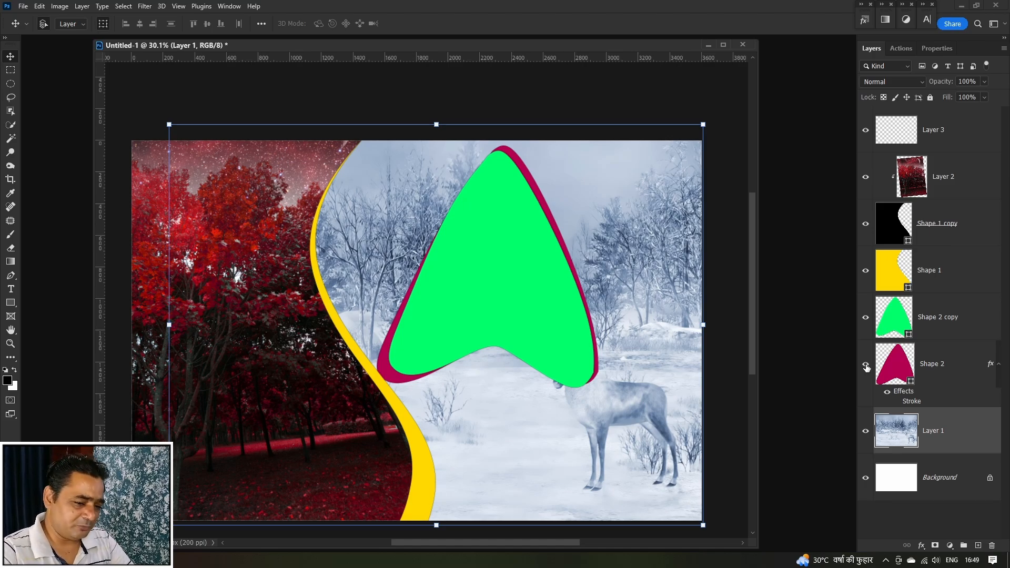
Step: Open the valentines_day_2014 heart-tree wallpaper from the 002 Downloded folder and paste it above the green Shape 2 copy layer
left_click(559, 308)
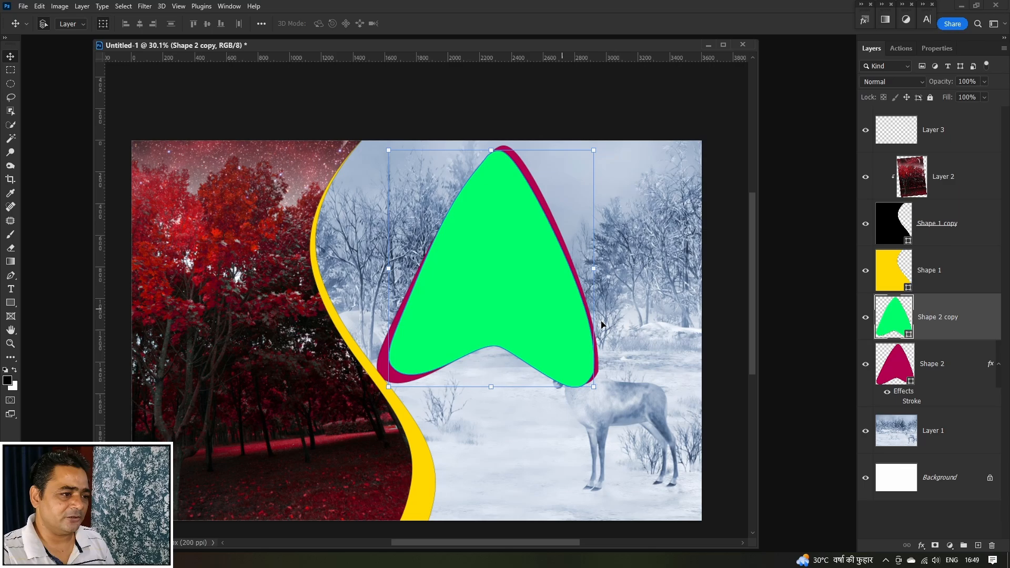
right_click(567, 293)
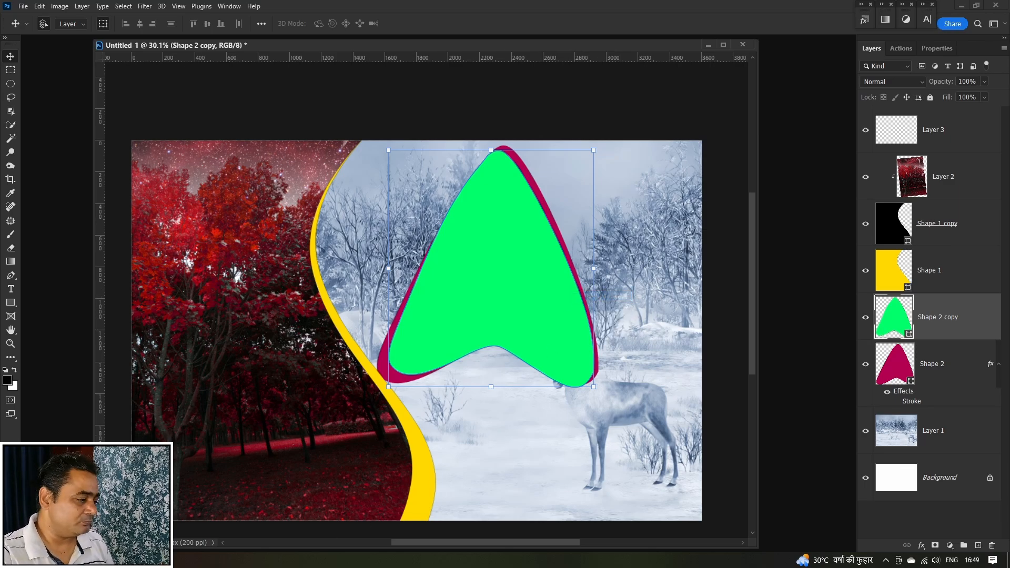
key("alt+Tab")
scroll(612, 306, "down", 2)
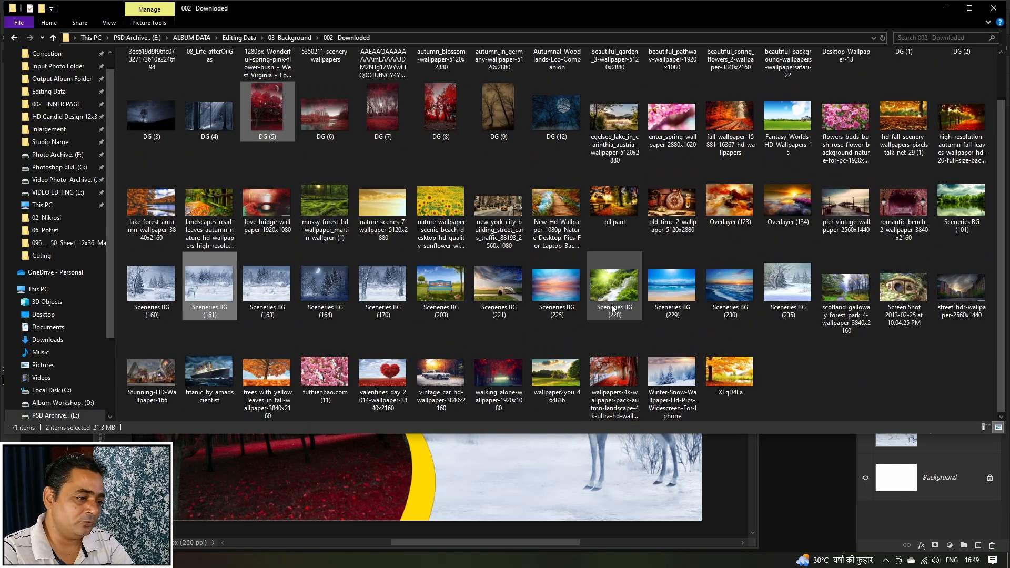
left_click_drag(384, 375, 780, 477)
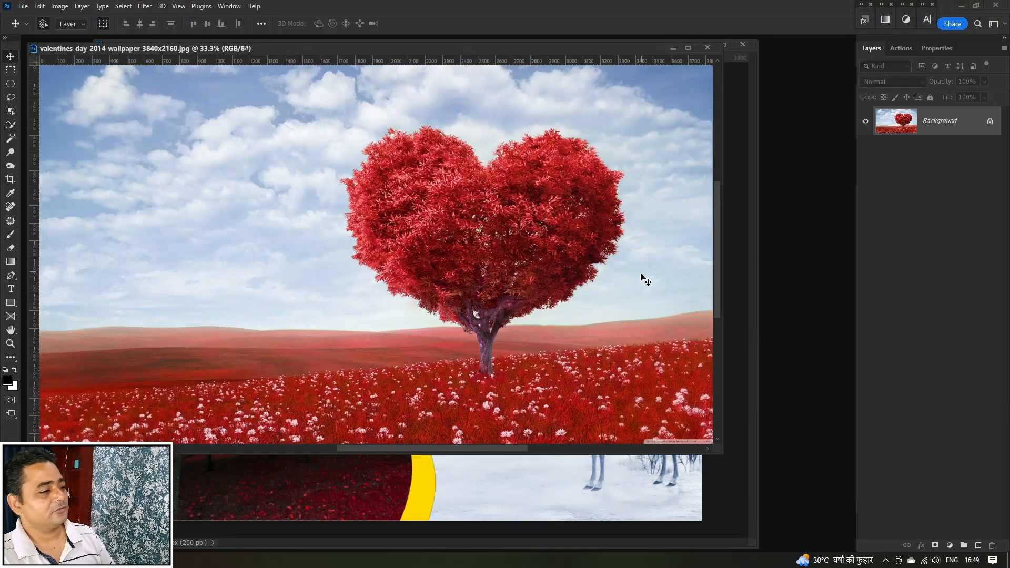
key("ctrl+w")
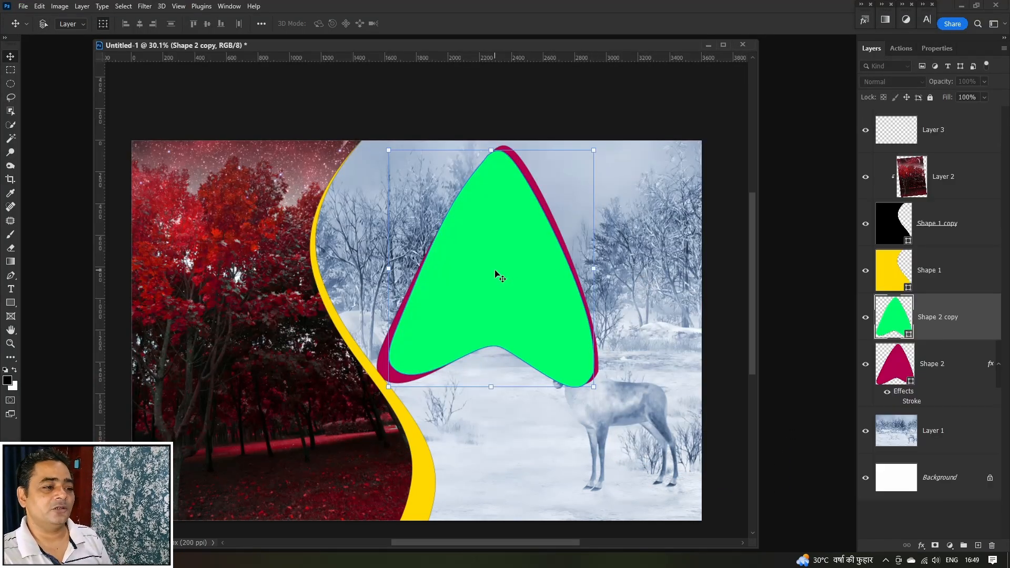
key("ctrl+v")
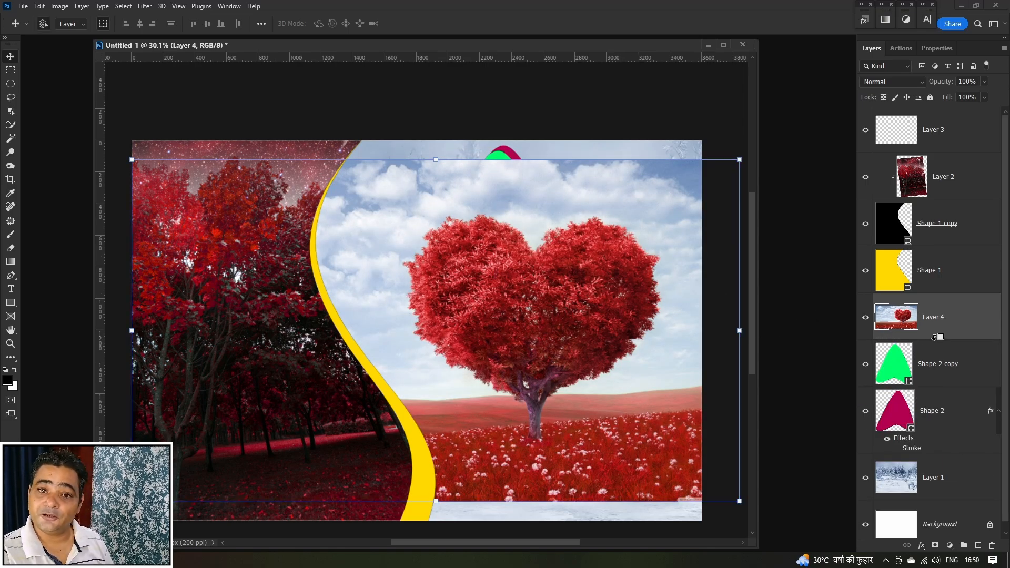
Step: Clip the heart-tree photo to the green shape, scale it down to about 70%, and position the tree inside the shape
left_click(935, 338, "alt")
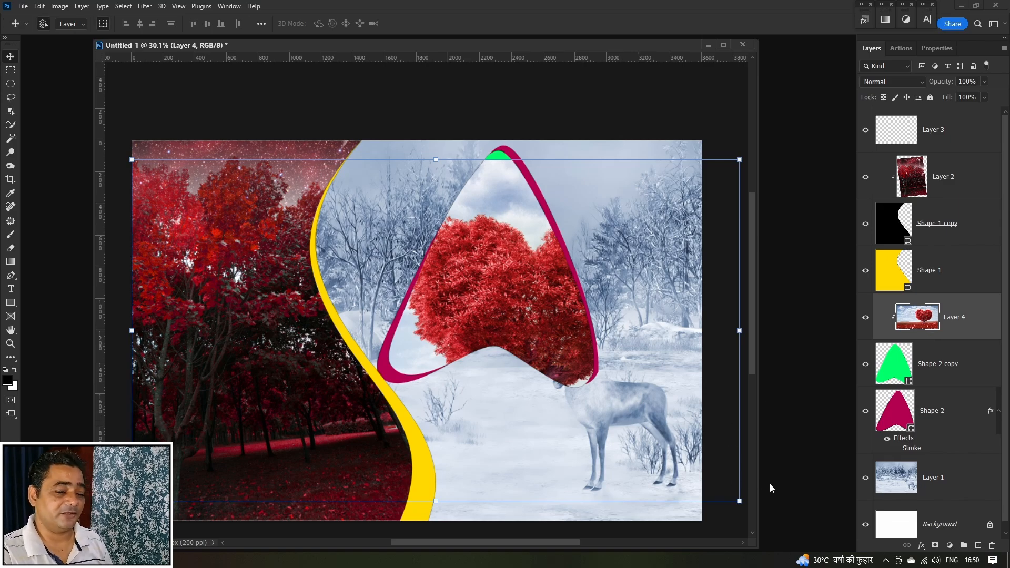
left_click_drag(740, 501, 593, 304)
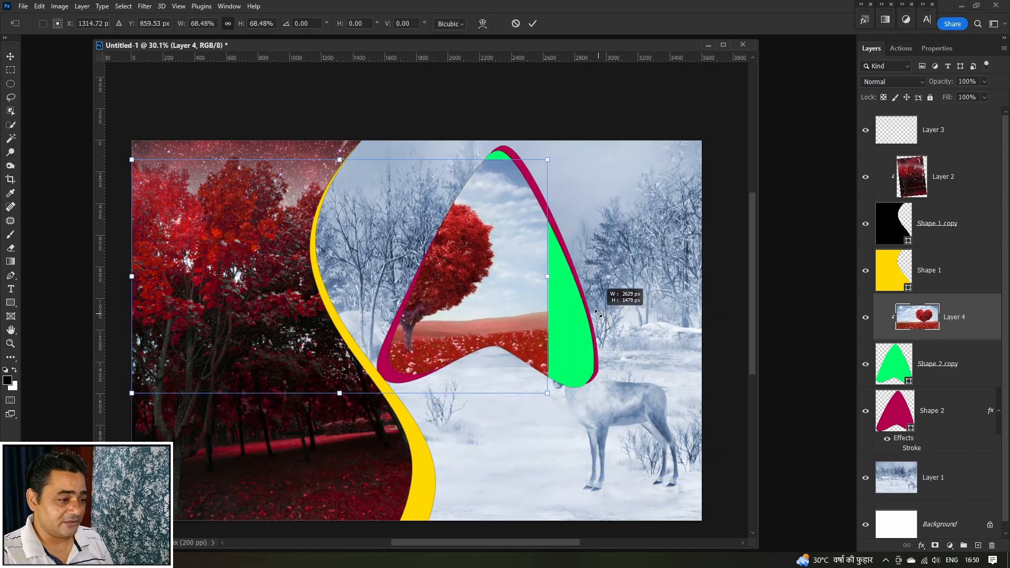
left_click_drag(486, 305, 579, 299)
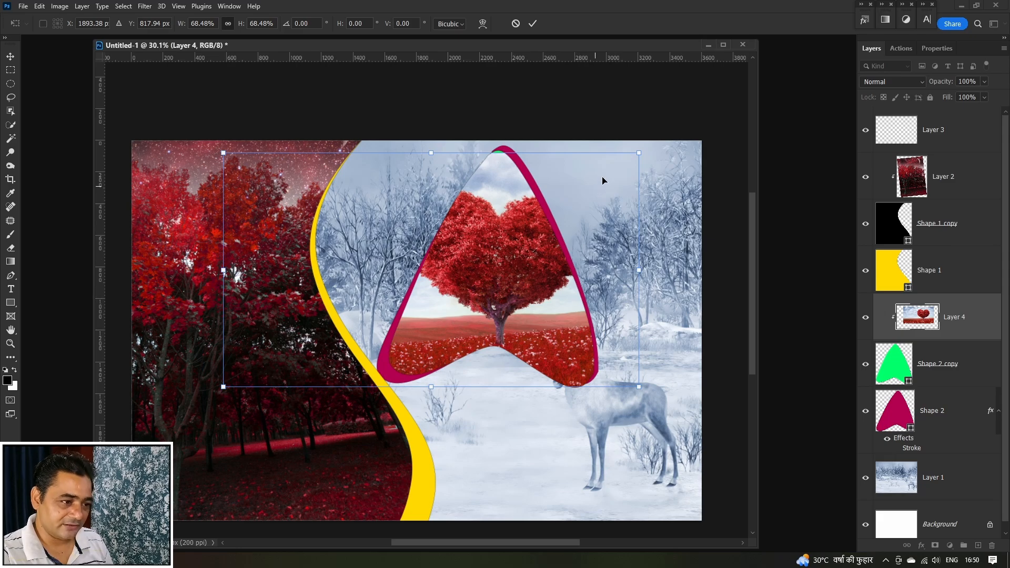
left_click_drag(639, 153, 648, 148)
key("Return")
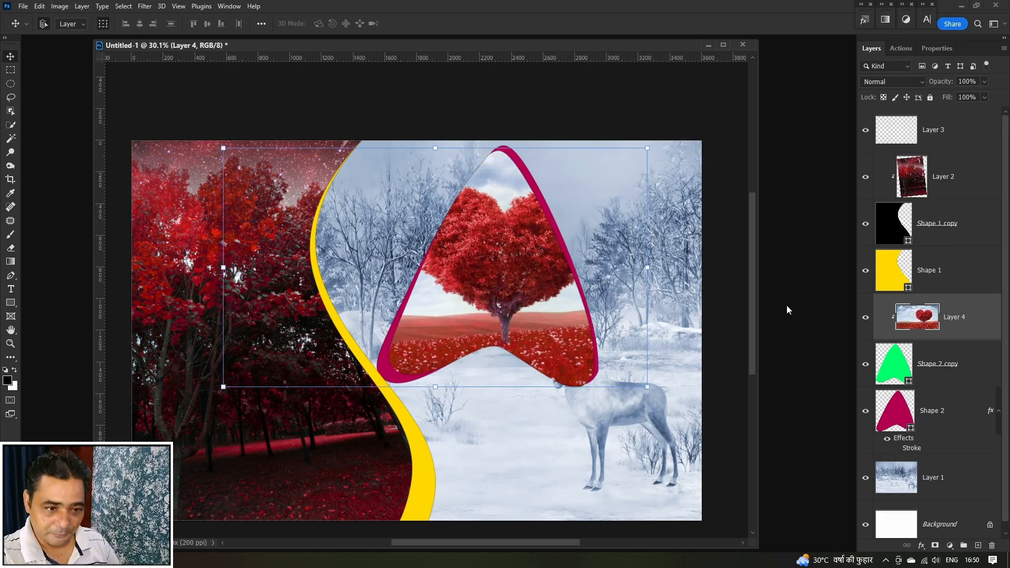
Step: Reposition the photo-filled shape with its magenta backing, and raise Layer 4, Shape 2 copy and Shape 2 to the top of the layer stack
left_click(957, 416, "ctrl")
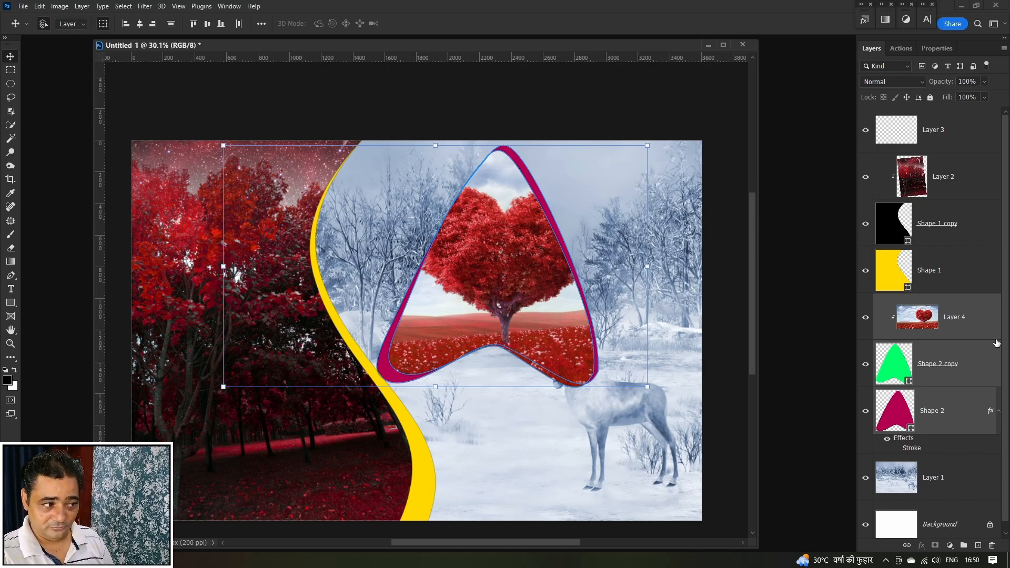
key("ctrl+t")
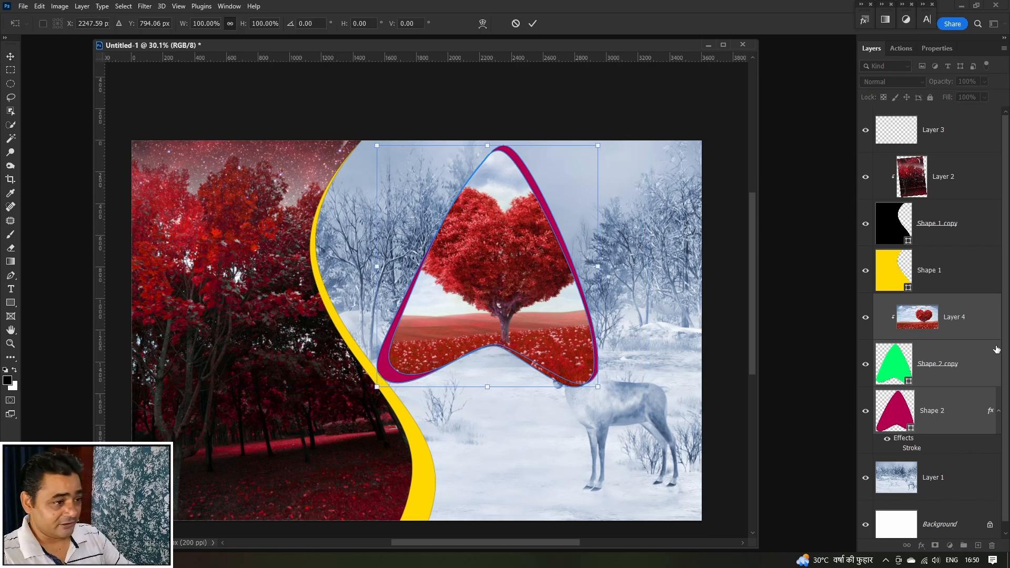
left_click_drag(522, 297, 451, 418)
key("Return")
left_click_drag(963, 326, 969, 110)
left_click_drag(466, 392, 473, 405)
mouse_move(447, 458)
left_mouse_down()
mouse_move(463, 275)
mouse_move(415, 316)
left_mouse_up()
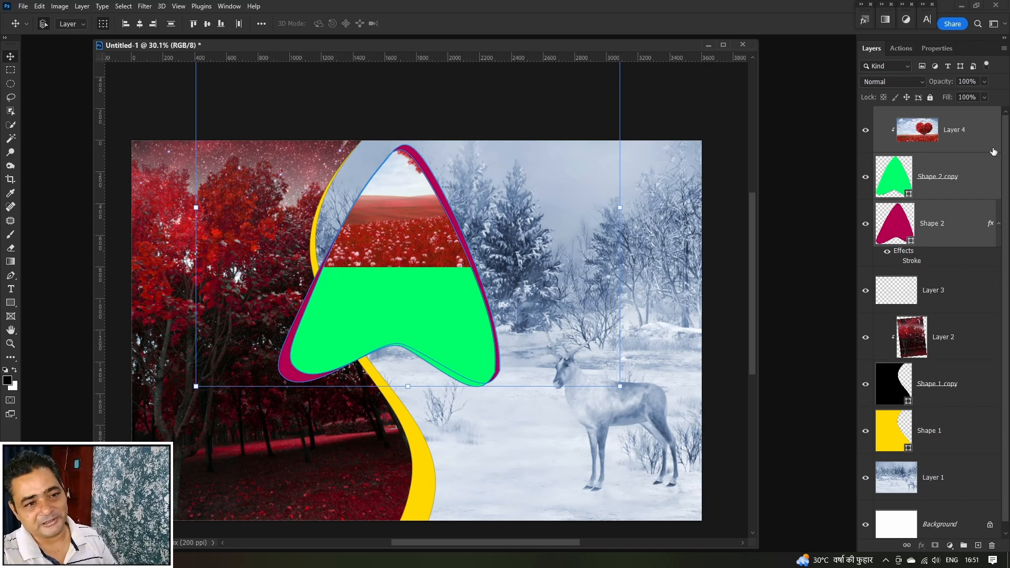
Step: Delete all layers above the white Background, from Layer 4 down to Layer 1
left_click(981, 132)
scroll(964, 436, "down", 1)
left_click(964, 472, "shift")
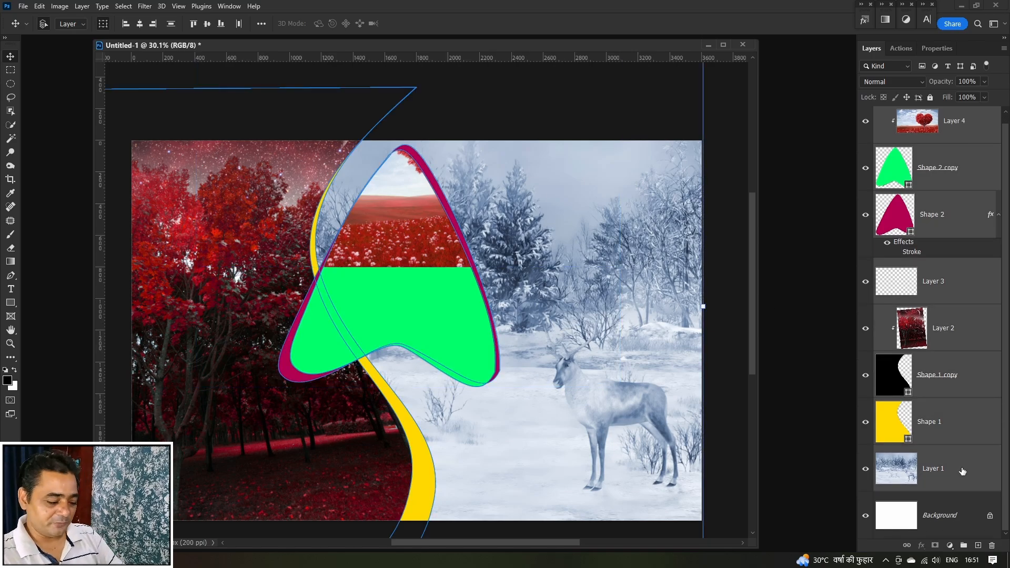
key("Delete")
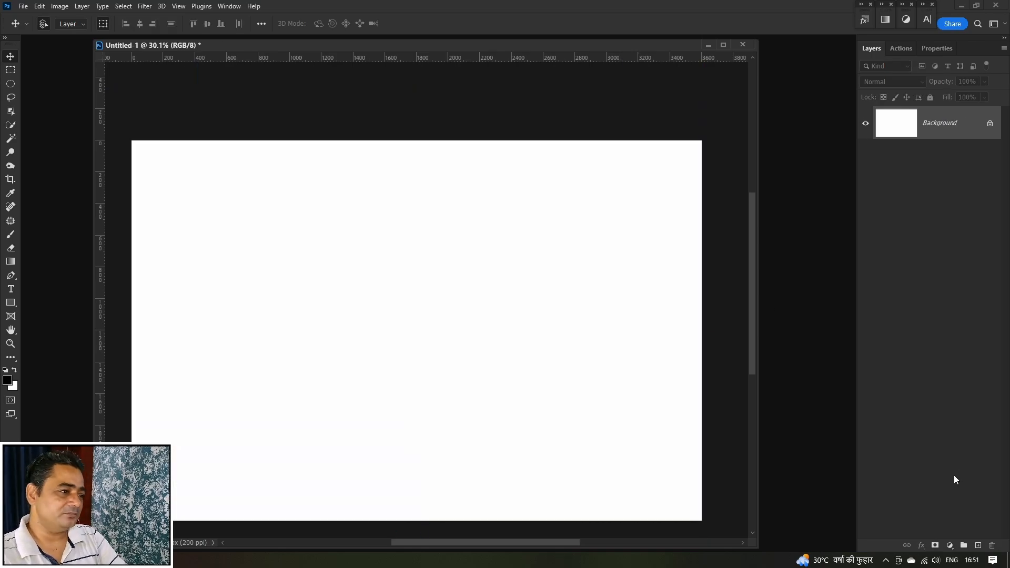
Step: Add an empty layer and draw a black rectangle shape about 1438 by 810 px in the upper-left part of the canvas
left_click(978, 545)
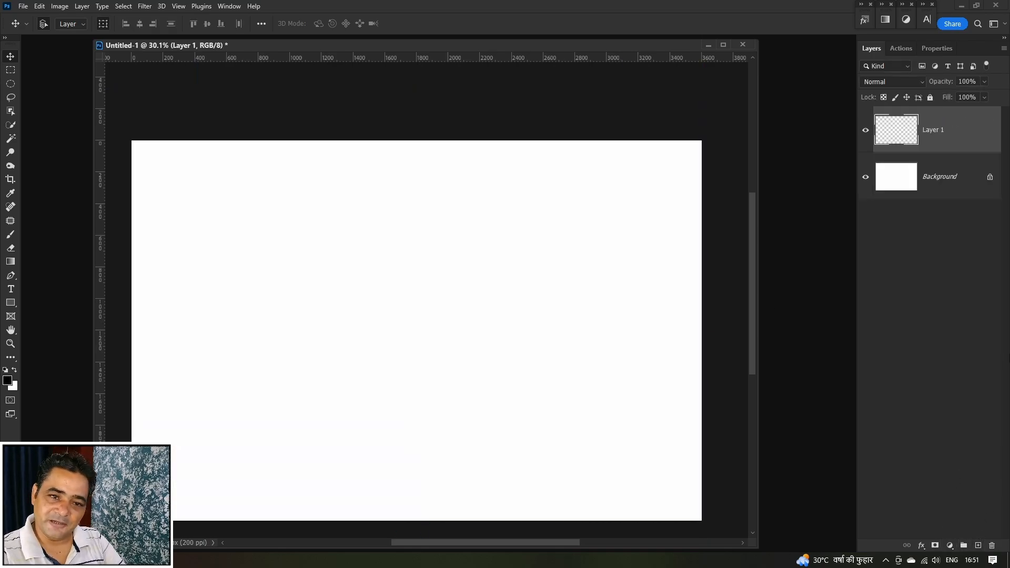
left_click(11, 304)
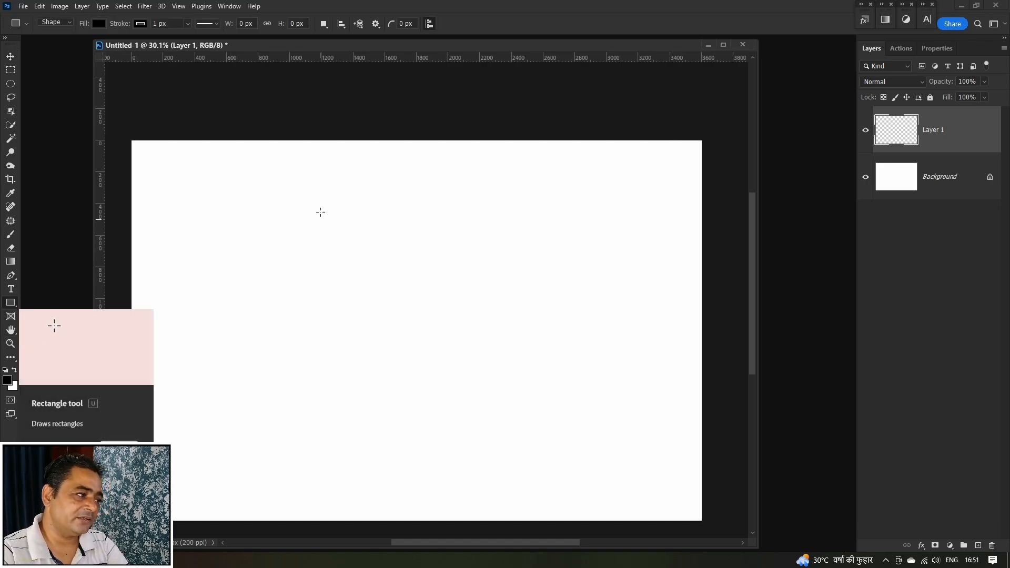
left_click_drag(175, 187, 403, 316)
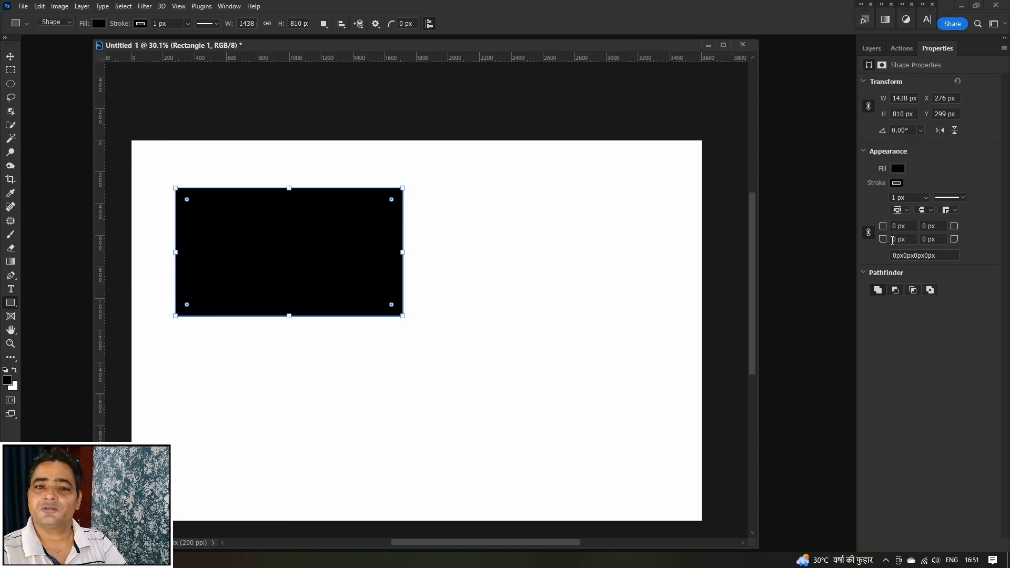
Step: Try corner radii of 200 px and 60 px on the black rectangle, and restore square corners with 0 px
scroll(373, 213, "up", 3)
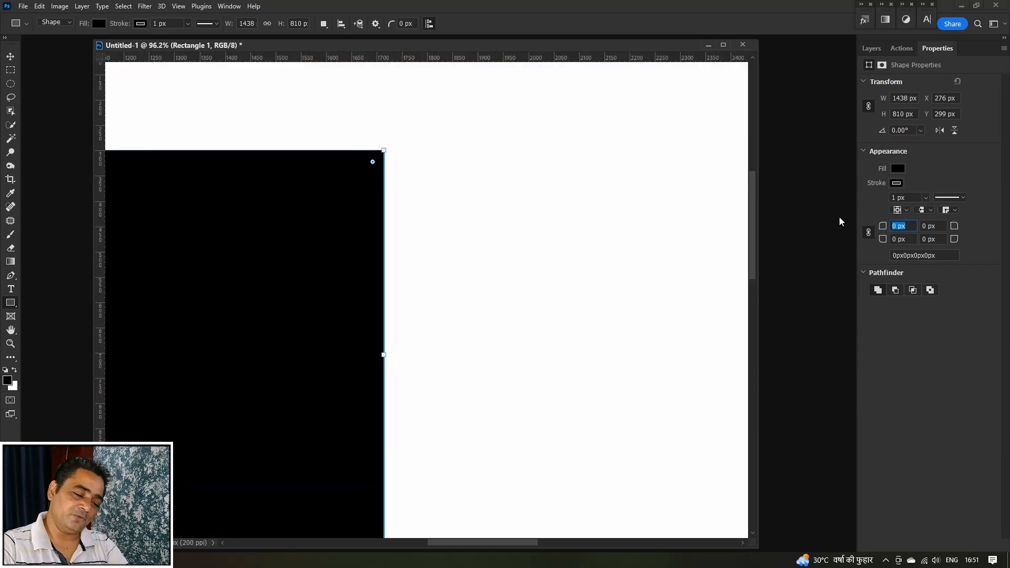
type("200")
key("Return")
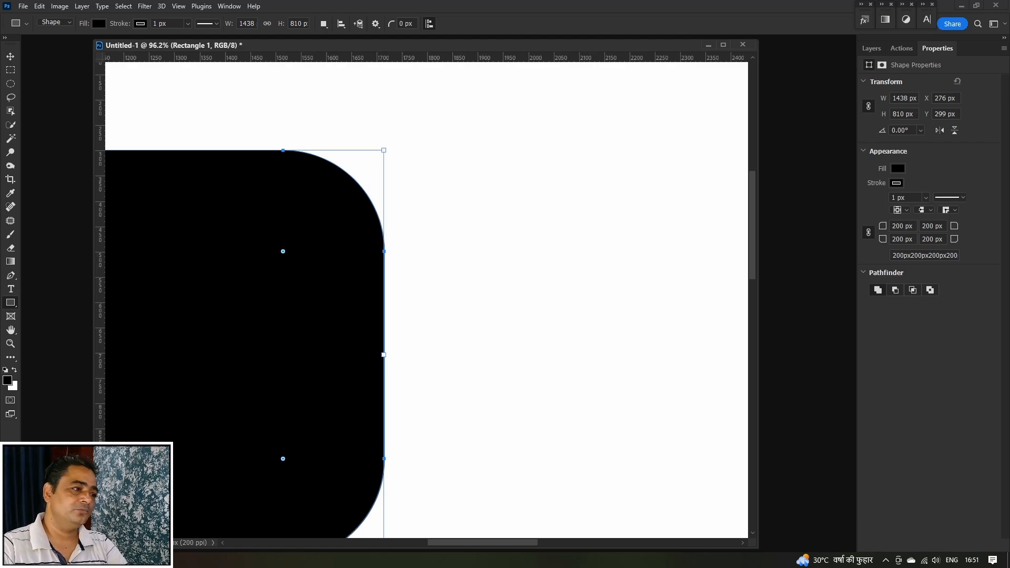
left_click(915, 229)
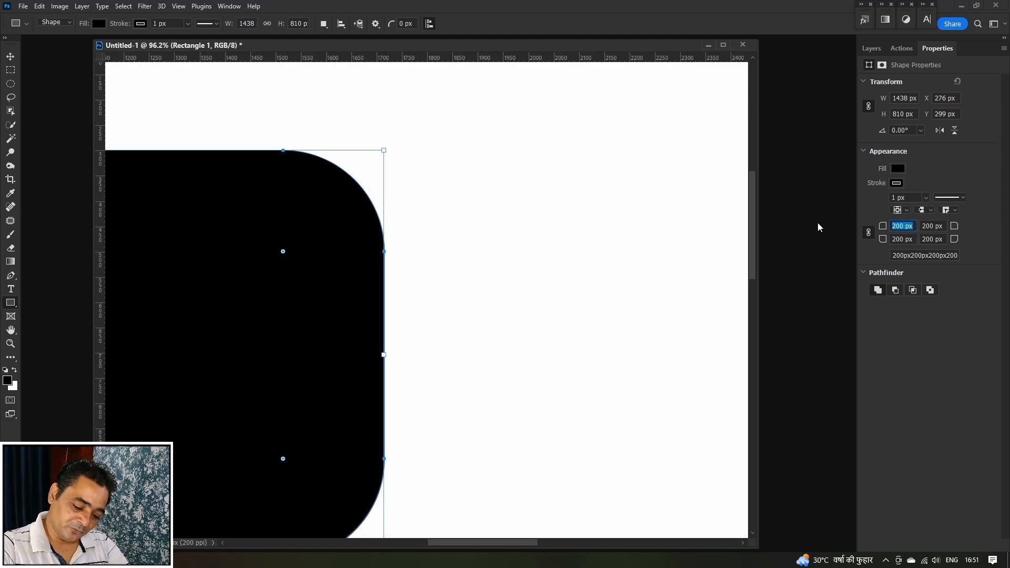
type("60")
key("Return")
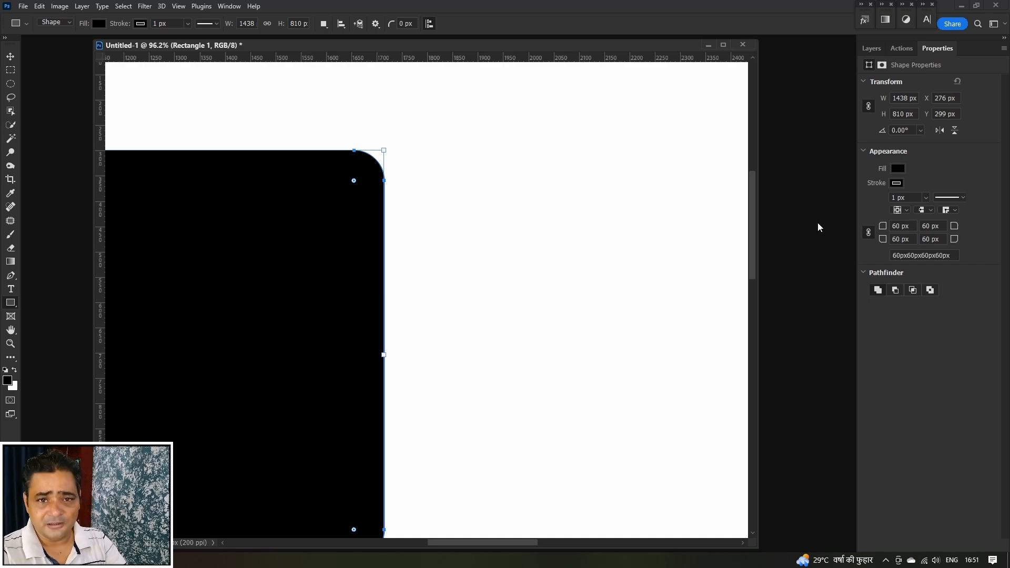
double_click(911, 229)
type("0")
key("Return")
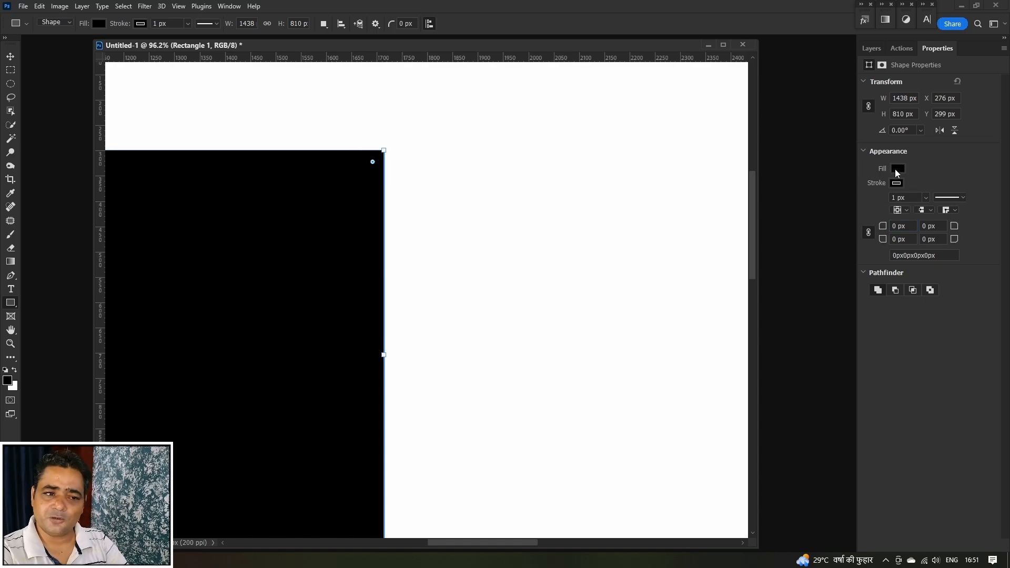
Step: Change the rectangle's fill color to the recently used yellow
left_click(899, 168)
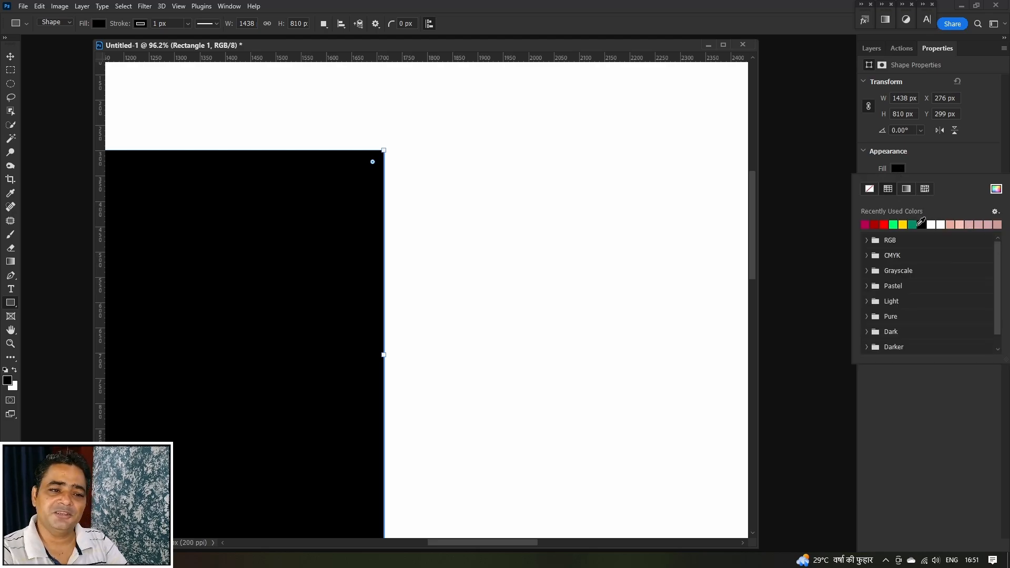
left_click(903, 225)
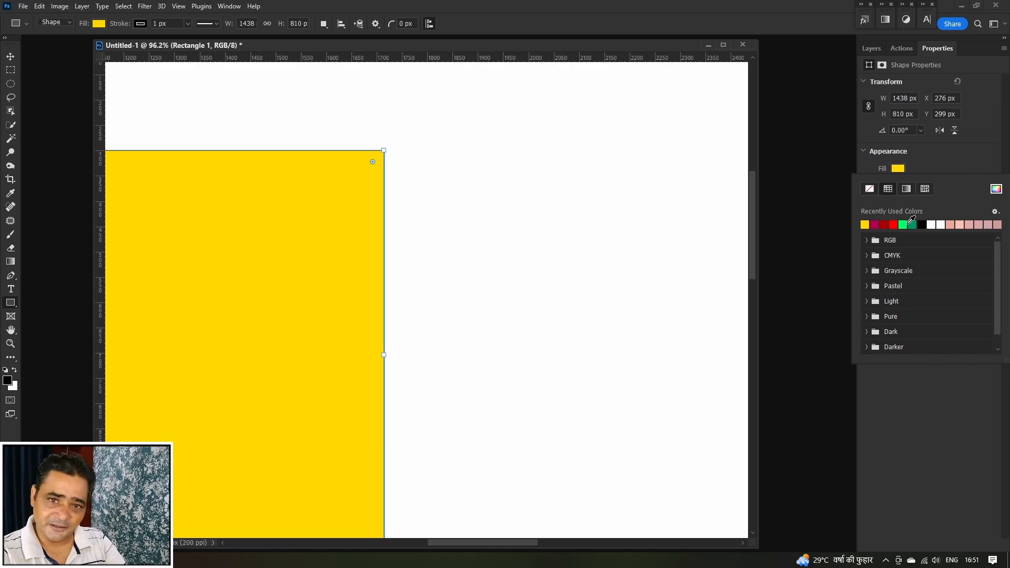
left_click(938, 166)
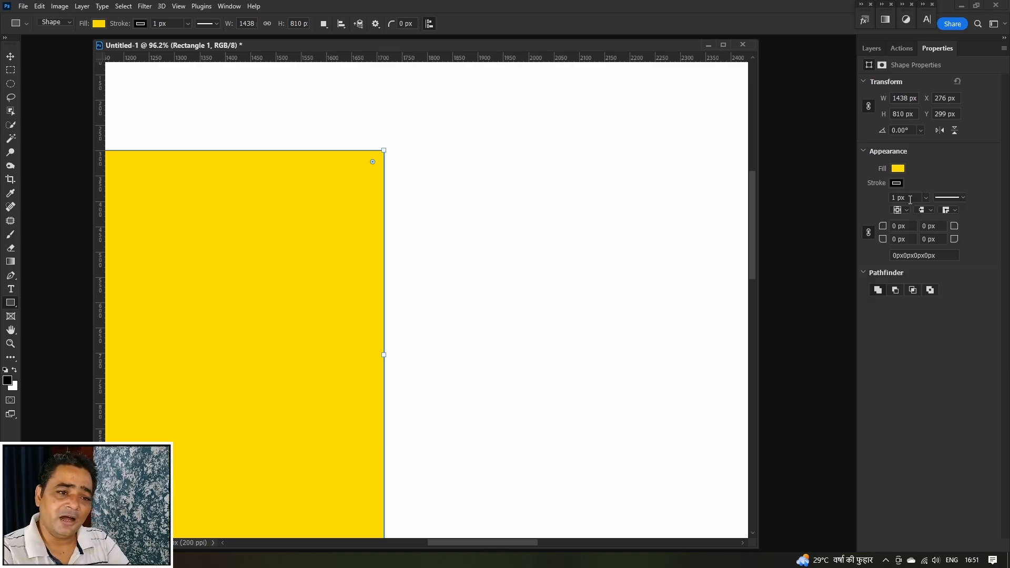
Step: Give the yellow rectangle a black stroke 10 px wide
left_click(895, 184)
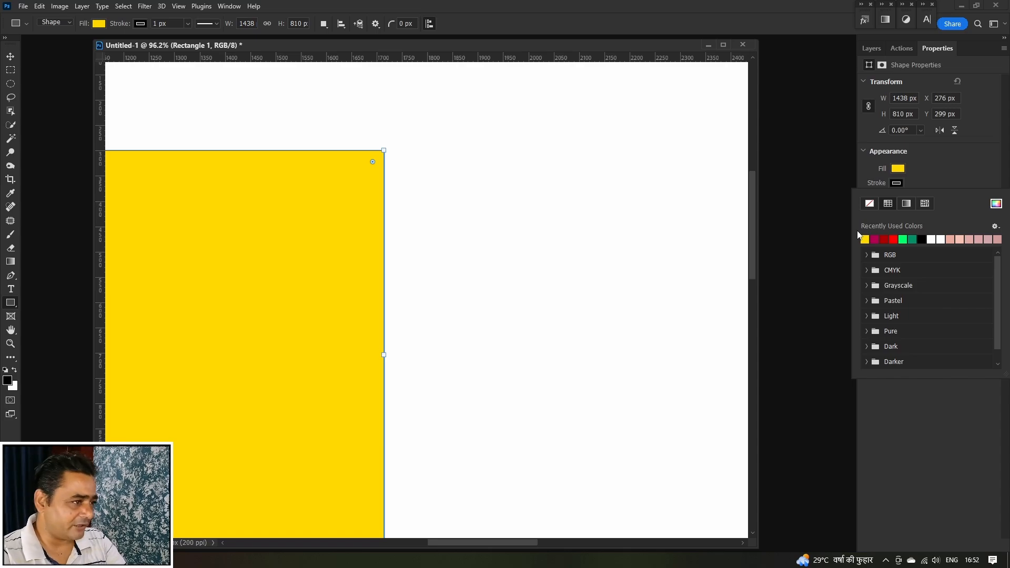
left_click(925, 238)
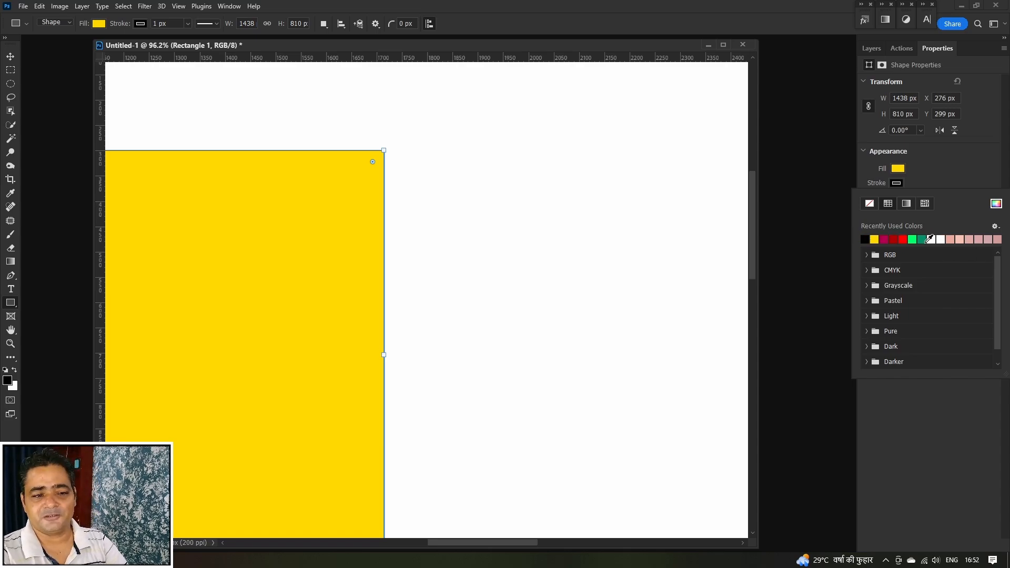
left_click(962, 182)
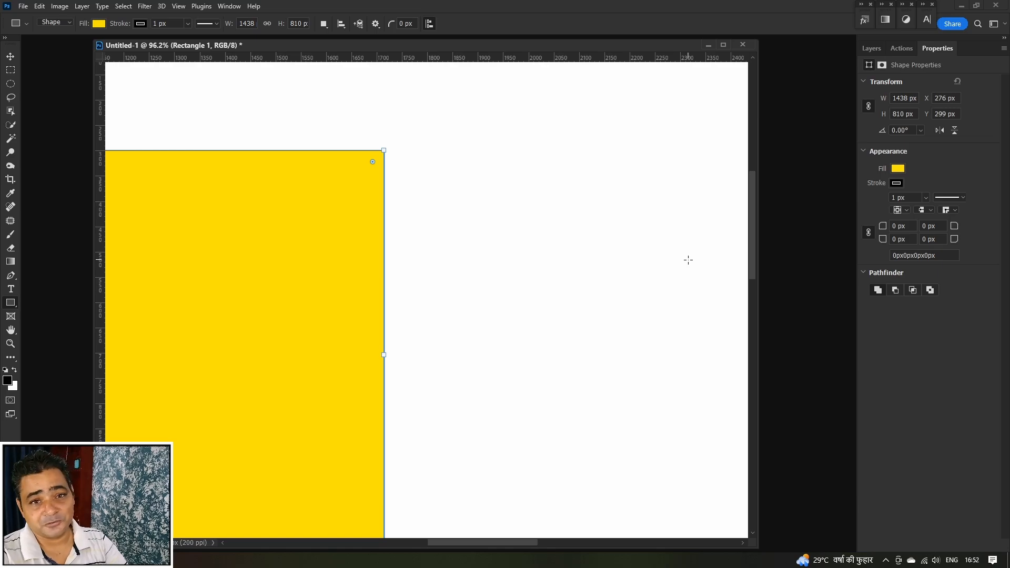
left_click(926, 199)
left_click_drag(932, 212, 927, 211)
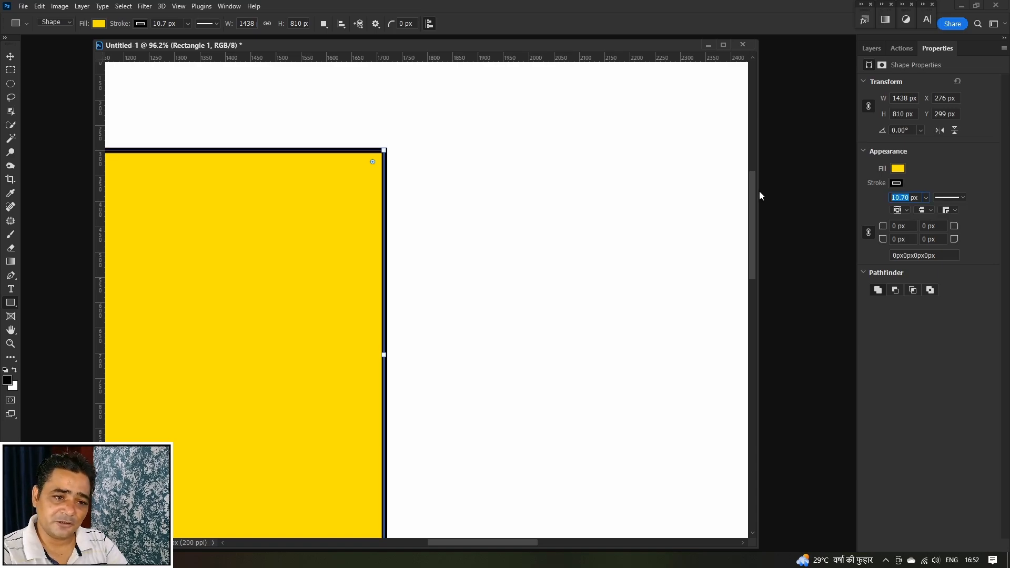
type("10")
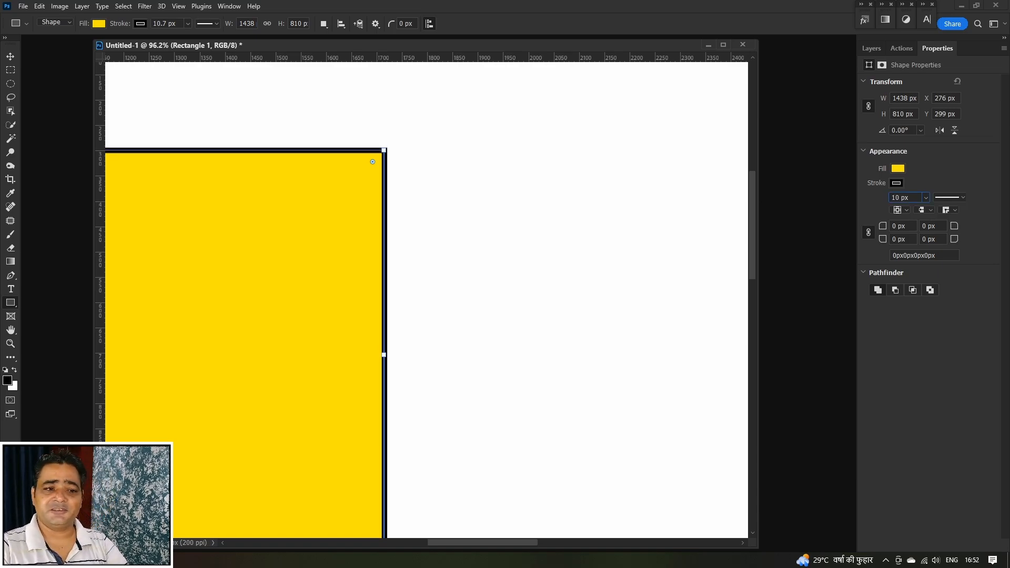
key("Return")
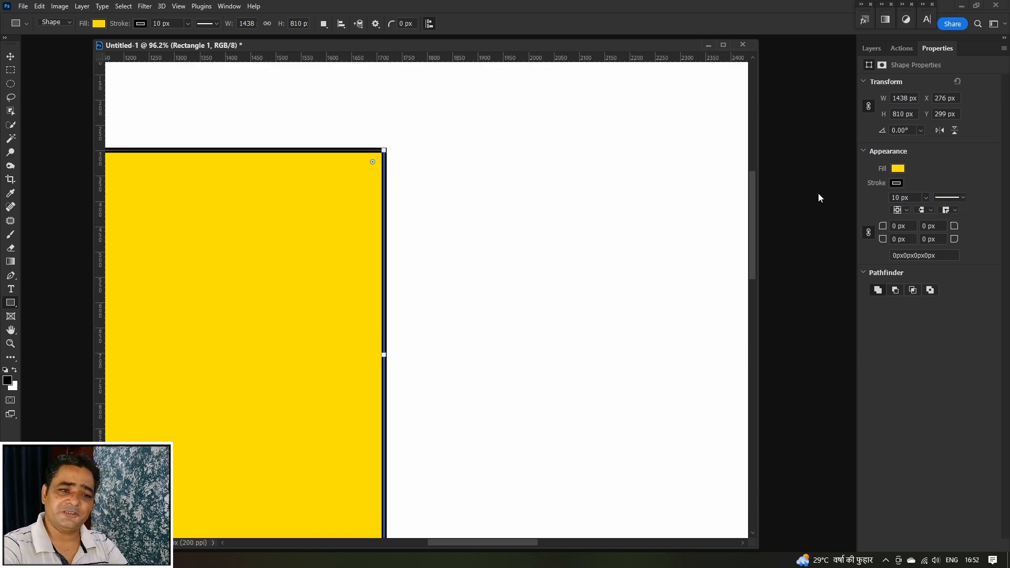
Step: Move the yellow rectangle to about X 1256 px, Y 599 px, near the middle of the canvas
left_click(10, 56)
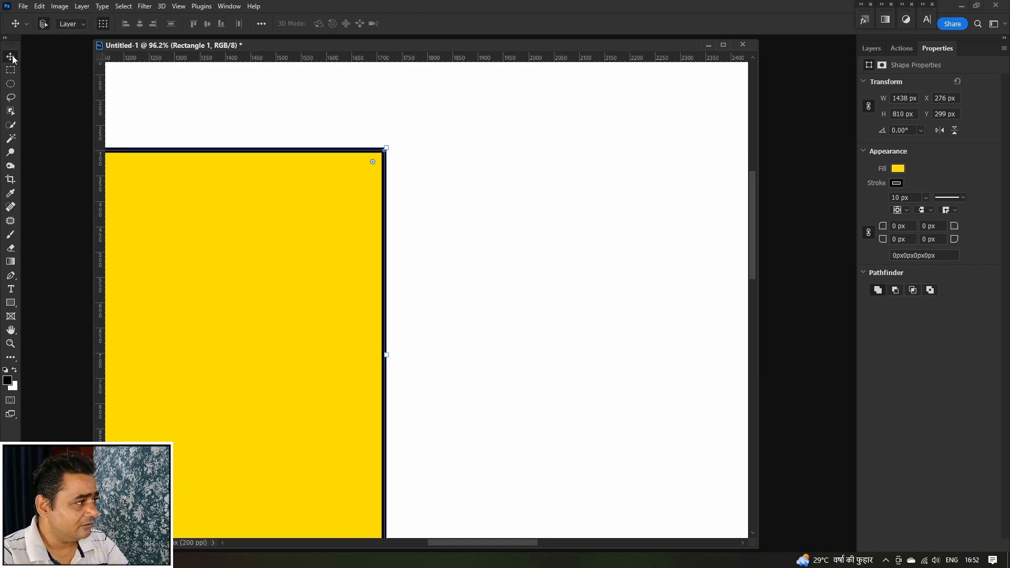
right_click(333, 175)
left_click(363, 183)
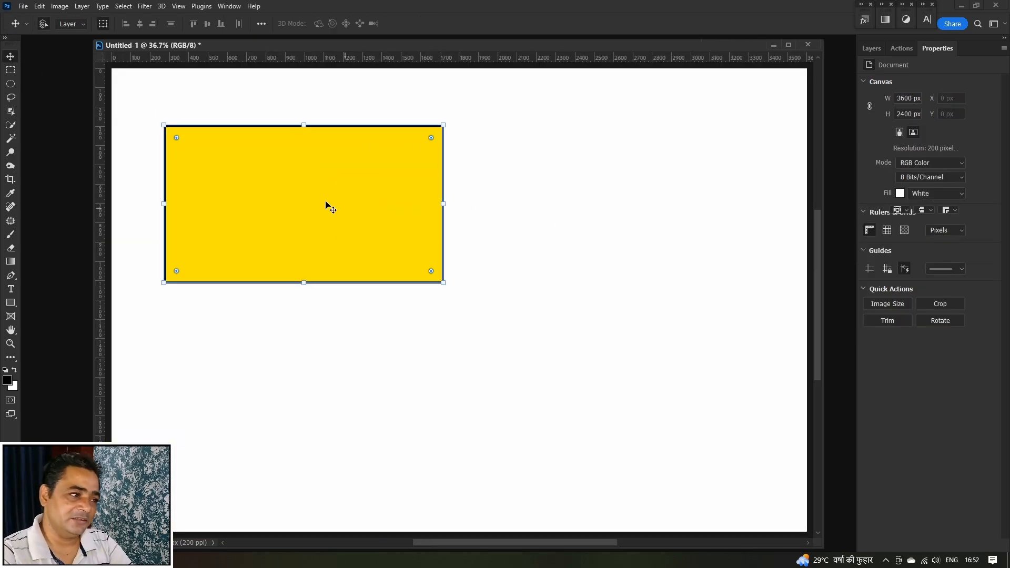
left_click_drag(330, 206, 505, 258)
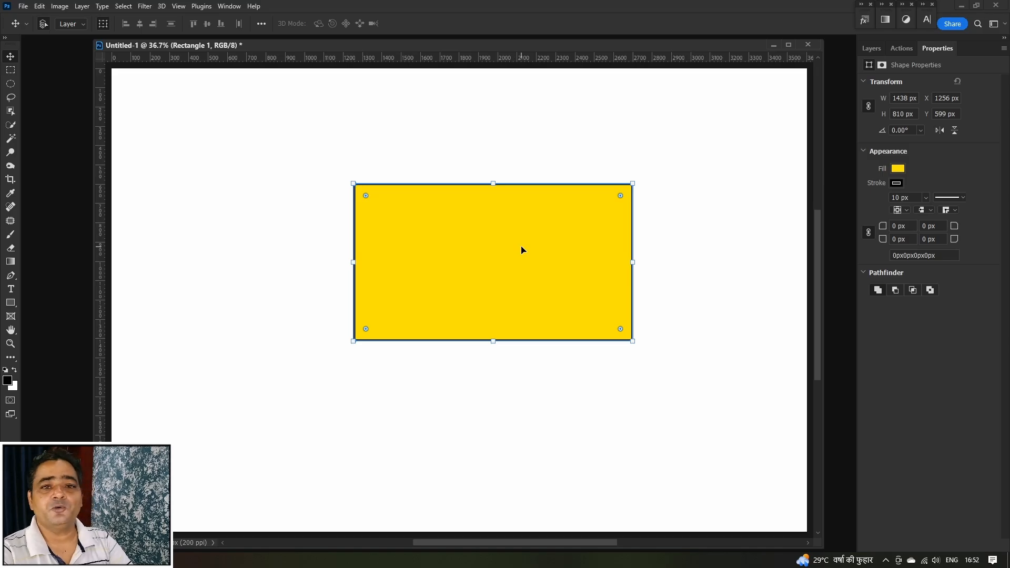
Step: Fill the yellow rectangle with the copied heart-tree photo as a clipped layer, scaled to 50% with the whole tree inside the frame
key("ctrl+v")
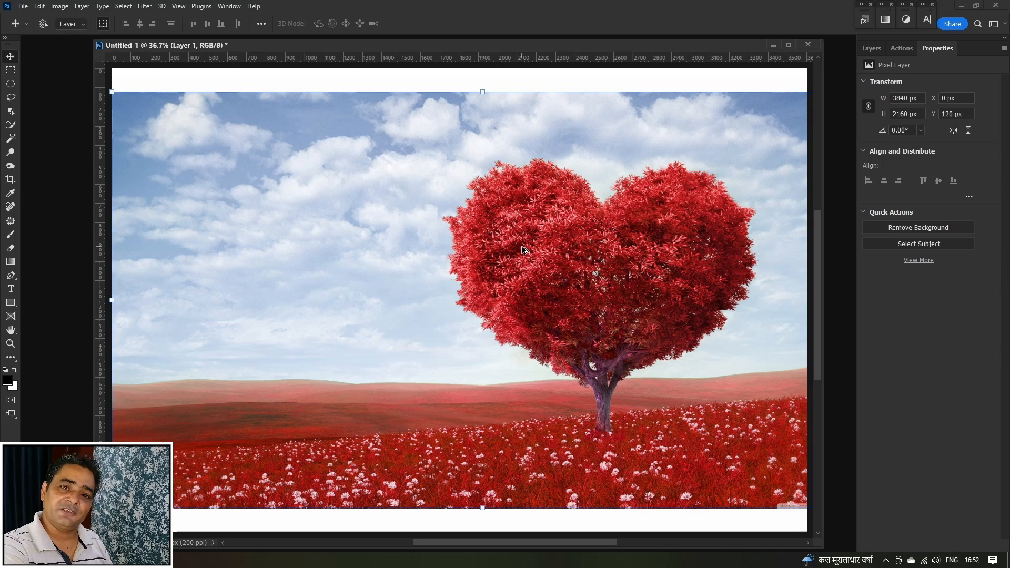
key("ctrl+alt+g")
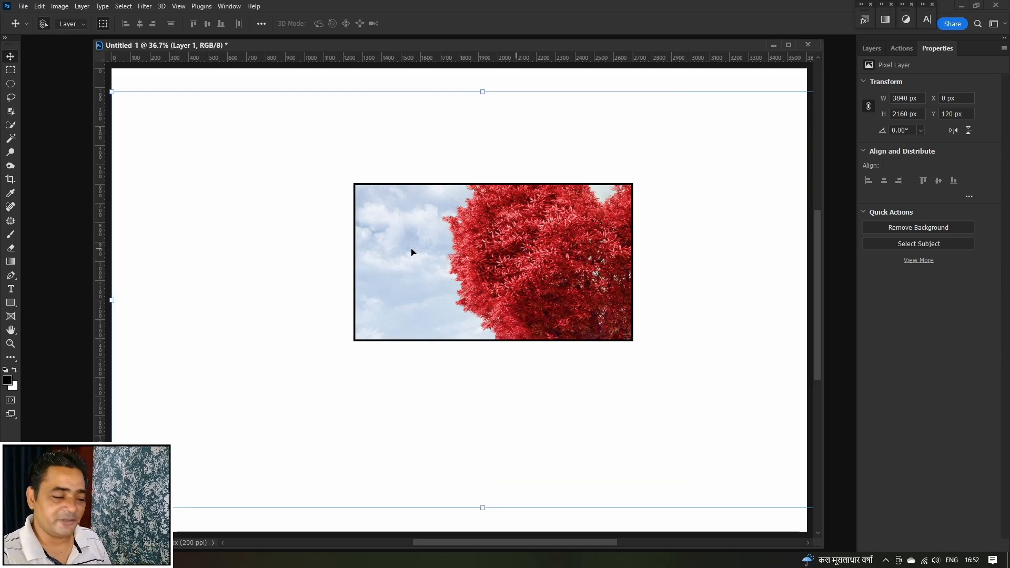
left_click_drag(485, 96, 521, 302)
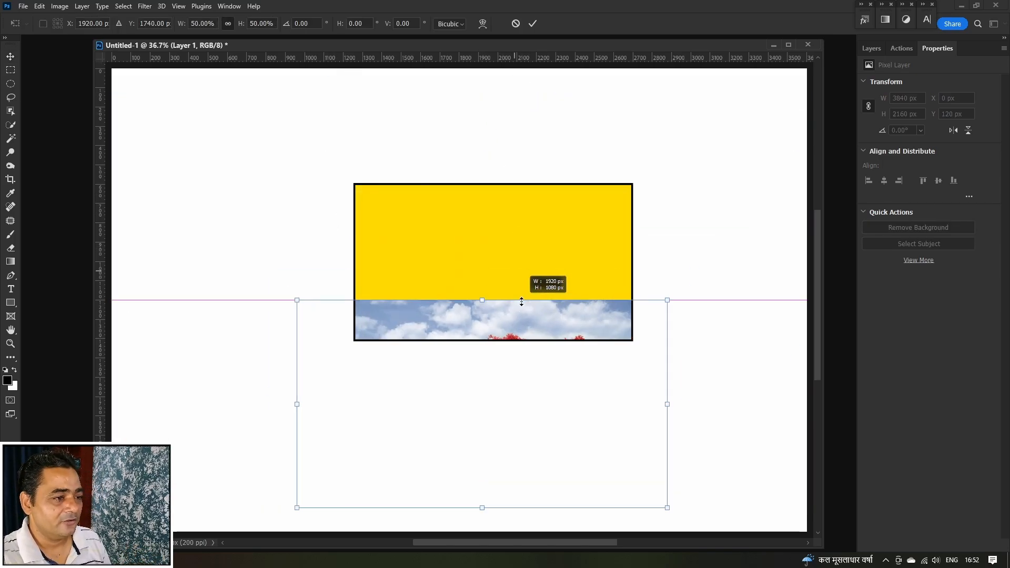
left_click_drag(551, 368, 535, 228)
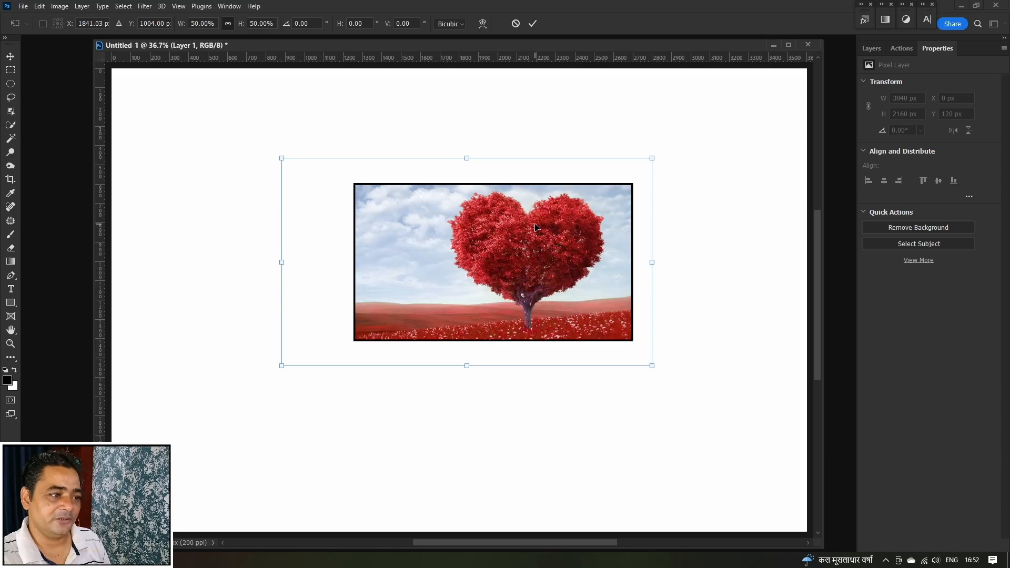
key("Return")
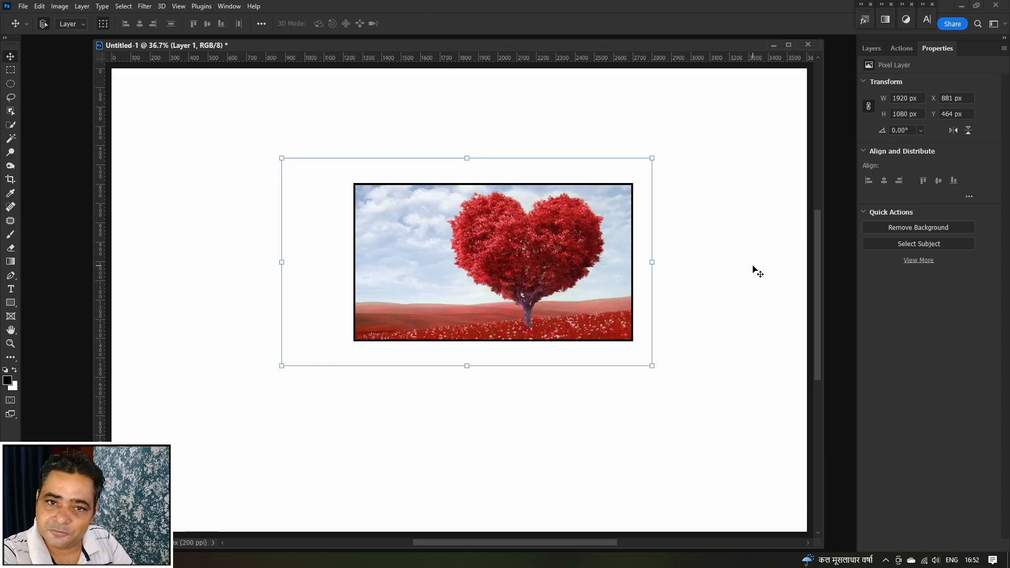
key("F7")
left_click_drag(540, 244, 546, 244)
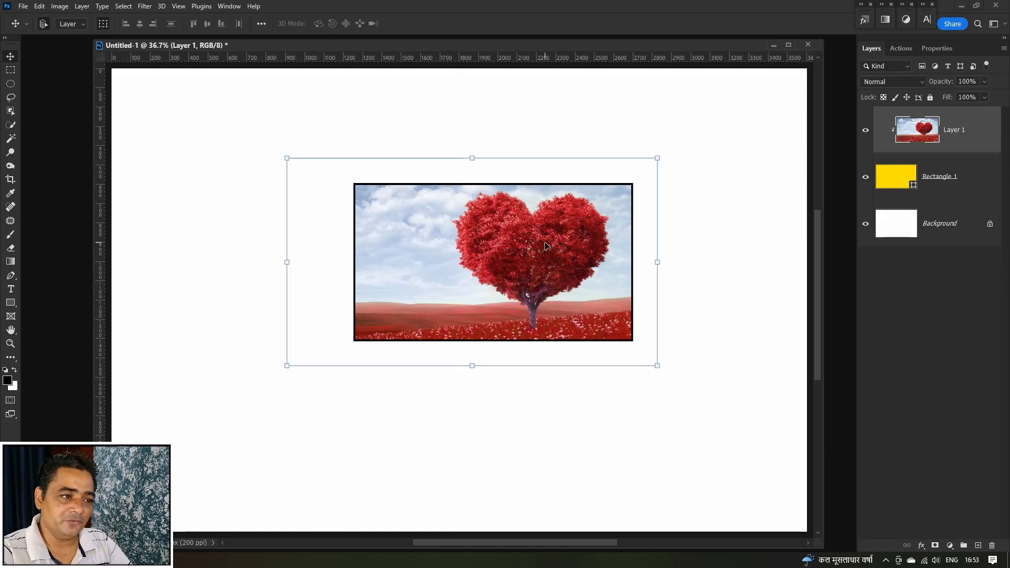
Step: Draw a tall rectangle about 936 by 1973 px left of the photo frame, with 150 px corner radii and a red fill
left_click(10, 303)
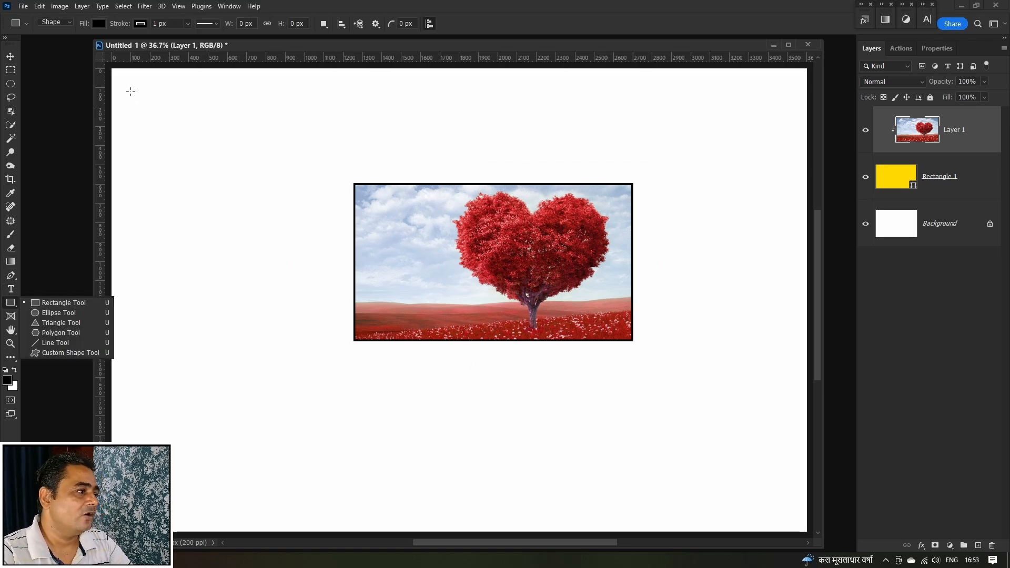
left_click_drag(136, 95, 316, 477)
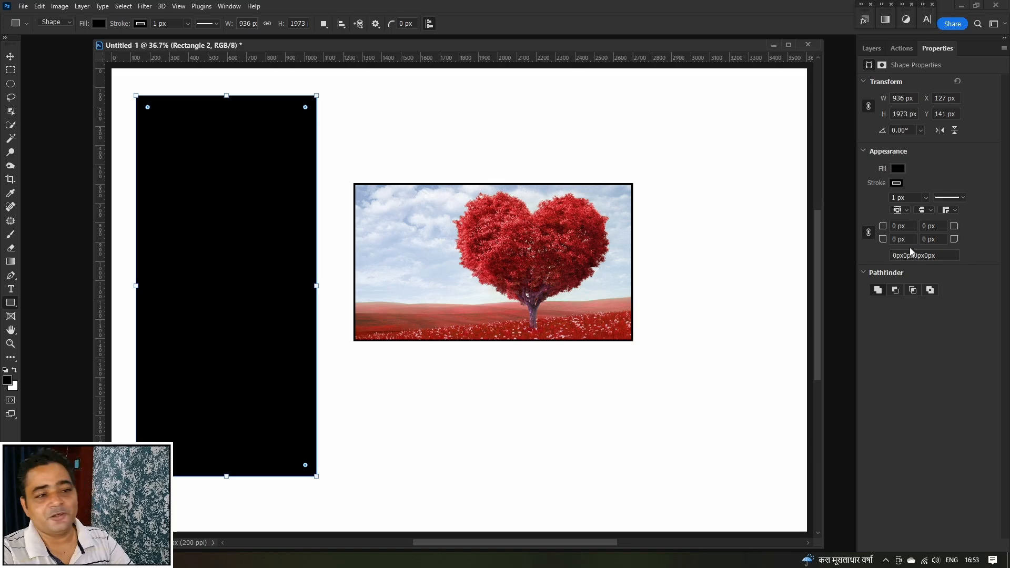
left_click(902, 226)
type("150")
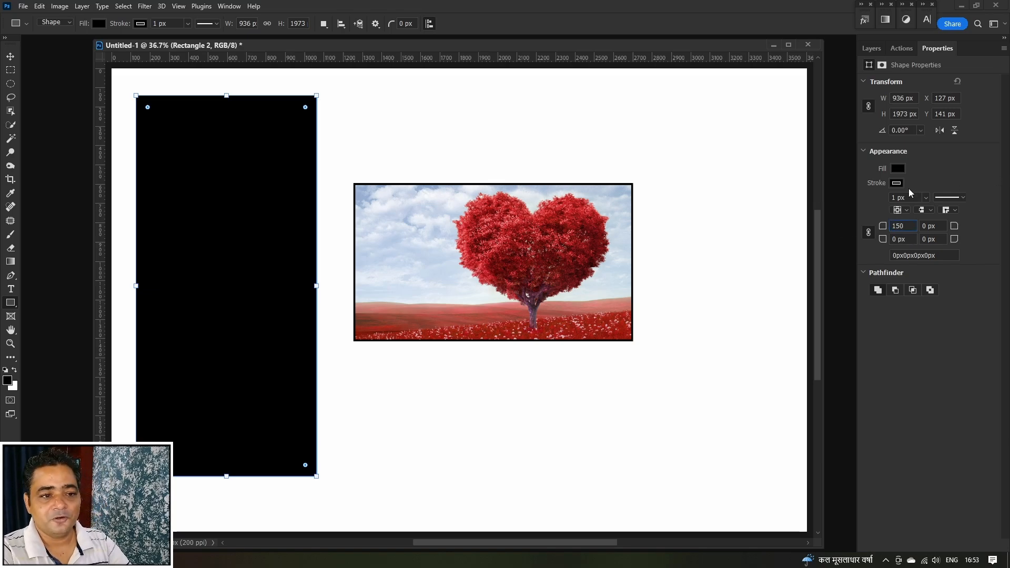
left_click(899, 169)
left_click(903, 225)
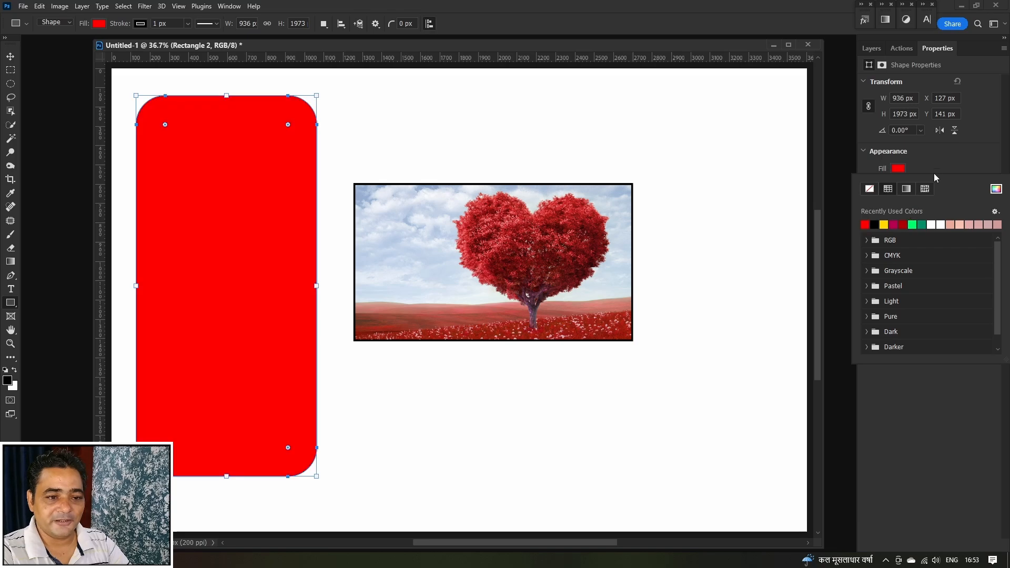
Step: Give the red rounded rectangle a yellow stroke 10 px wide
left_click(937, 173)
left_click_drag(910, 198, 851, 197)
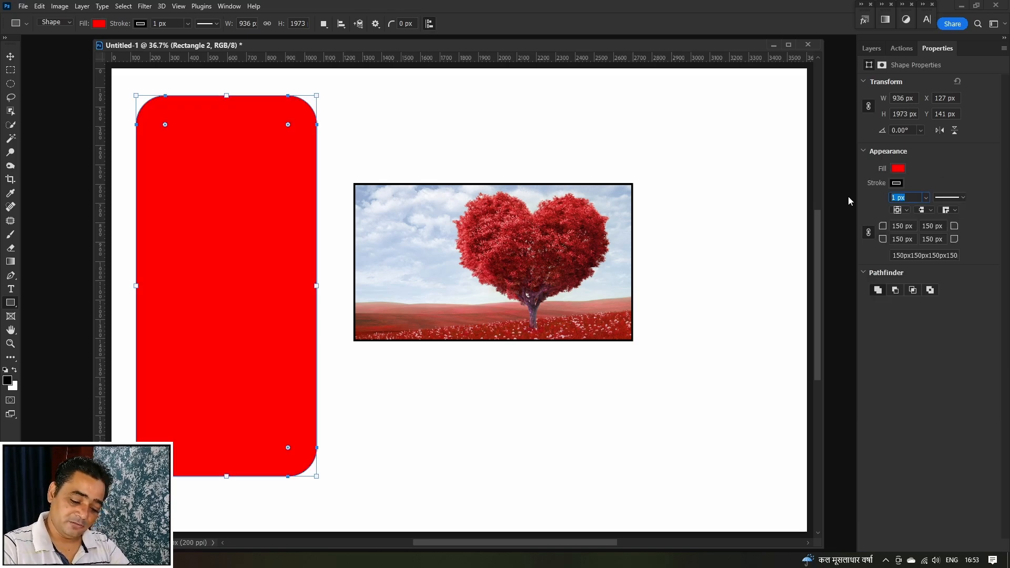
type("10")
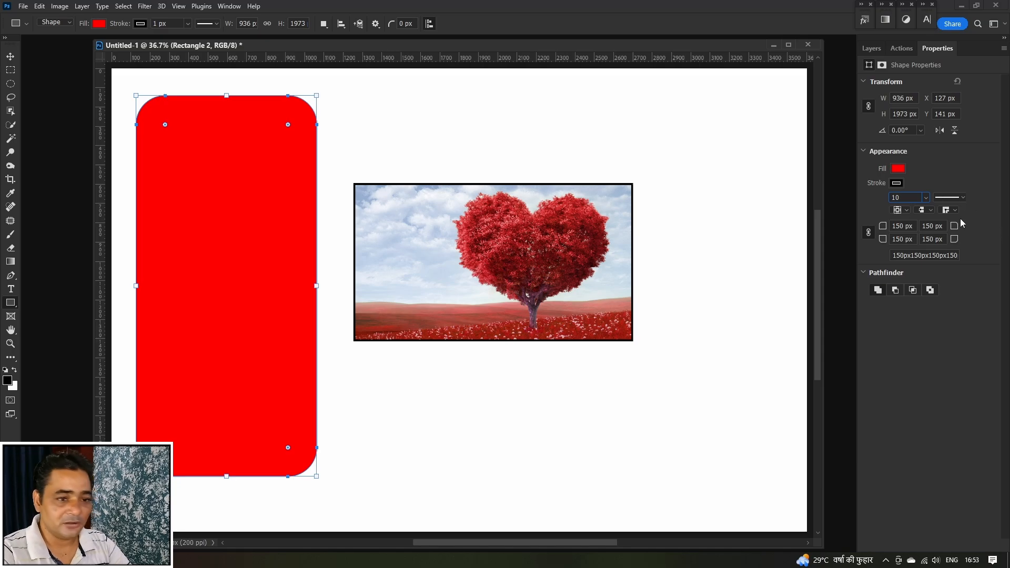
left_click(896, 183)
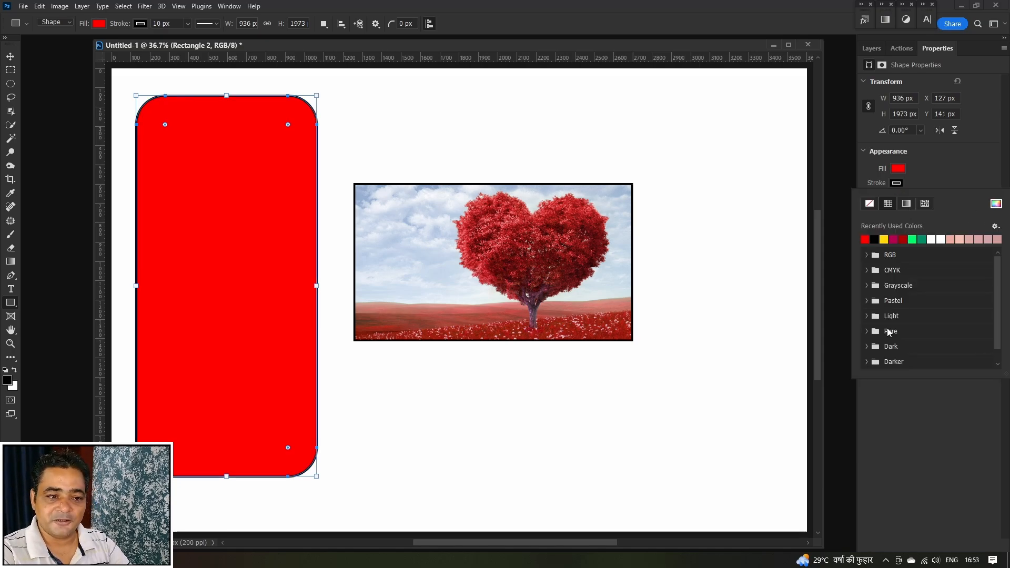
left_click(884, 240)
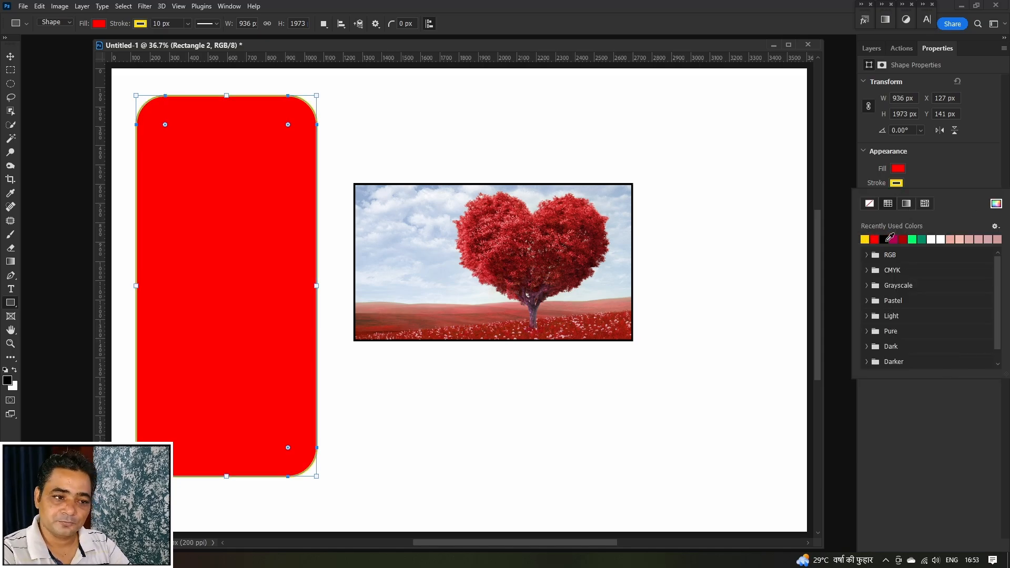
left_click(957, 184)
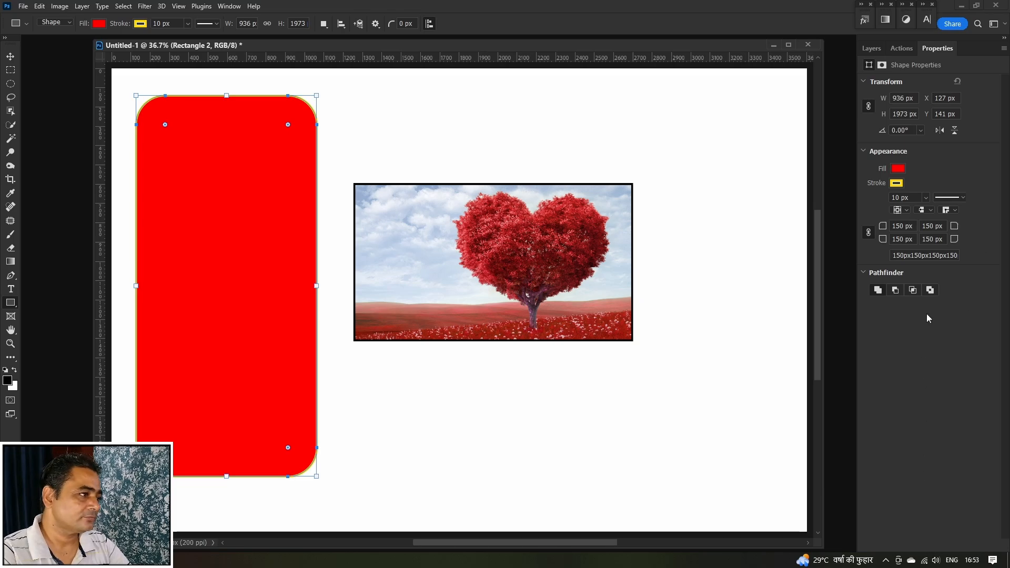
Step: Try the dotted line style on the red rectangle's stroke and return it to a solid line
left_click(961, 198)
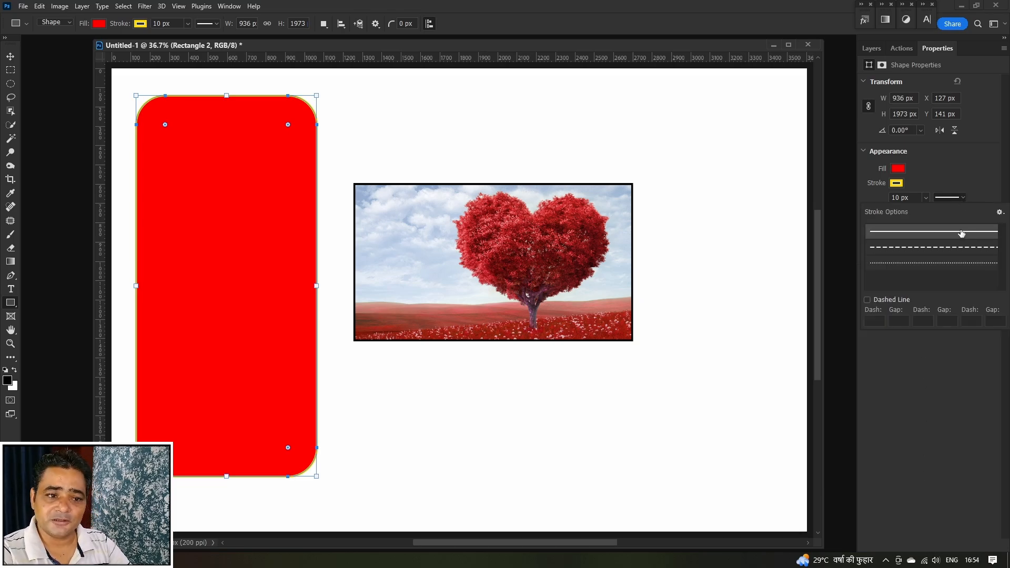
left_click(918, 253)
left_click(923, 265)
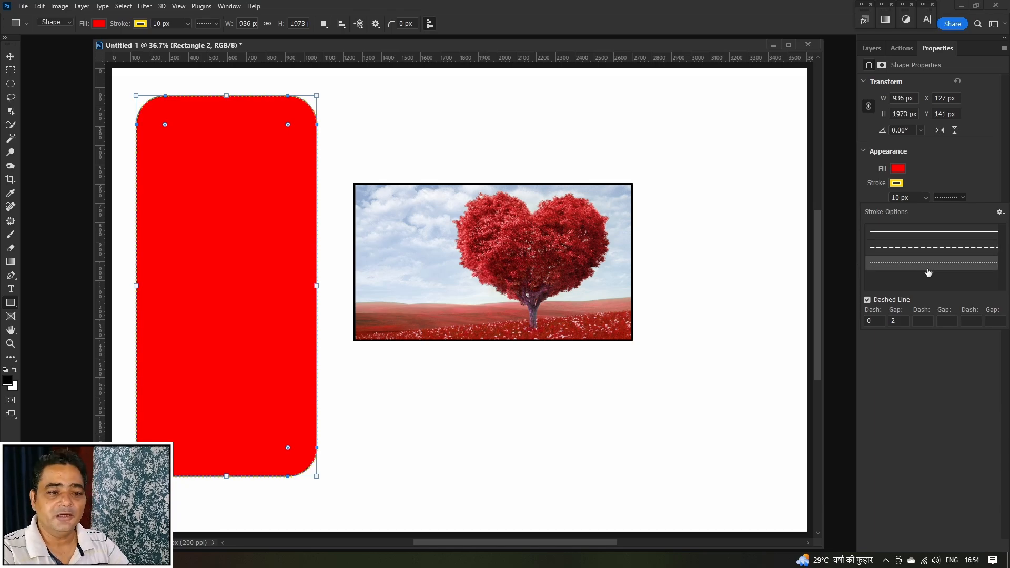
left_click(930, 241)
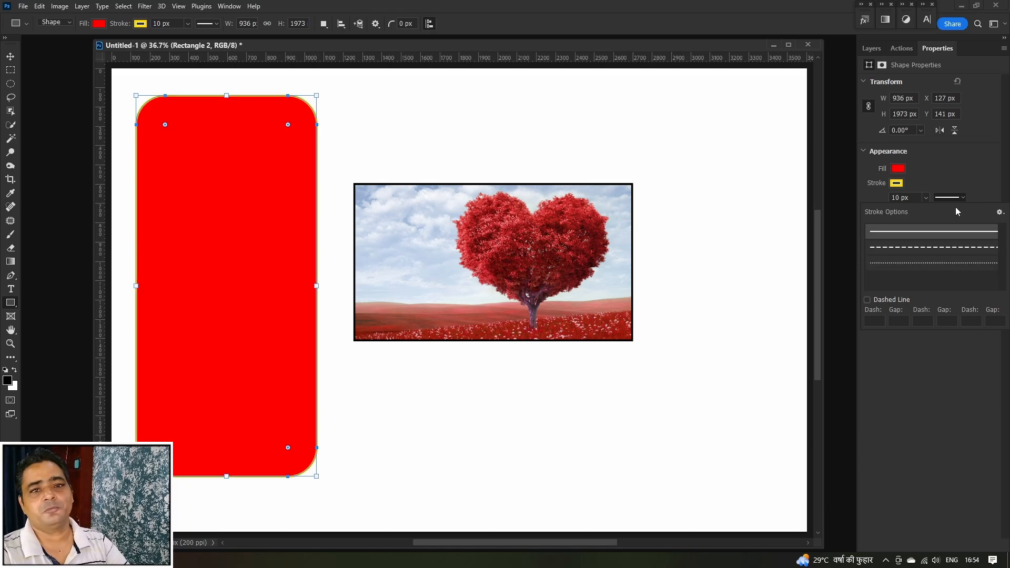
left_click(987, 183)
Step: Move the red rounded rectangle to the right side of the canvas, beyond the heart-tree photo frame
key("F7")
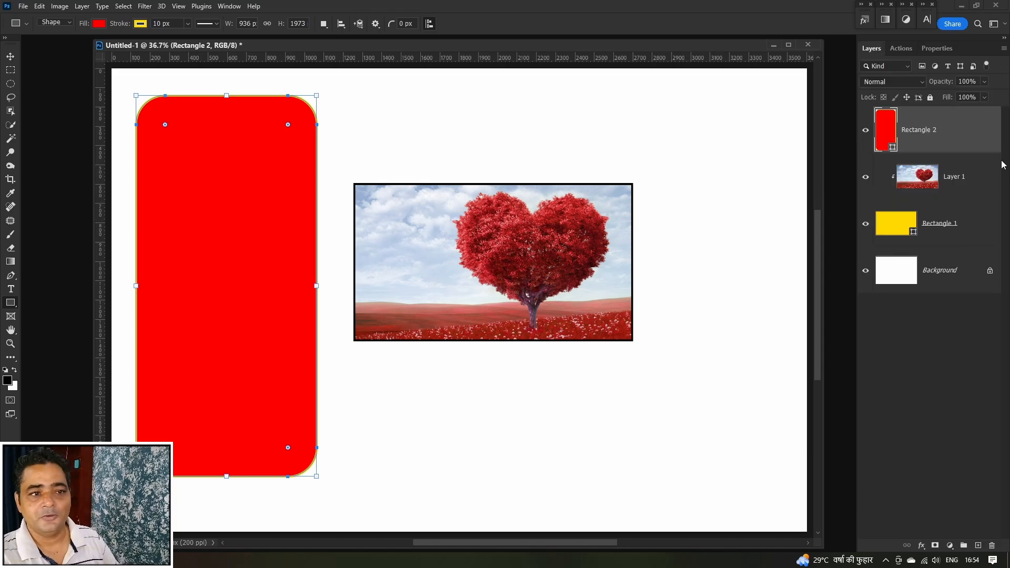
left_click(11, 58)
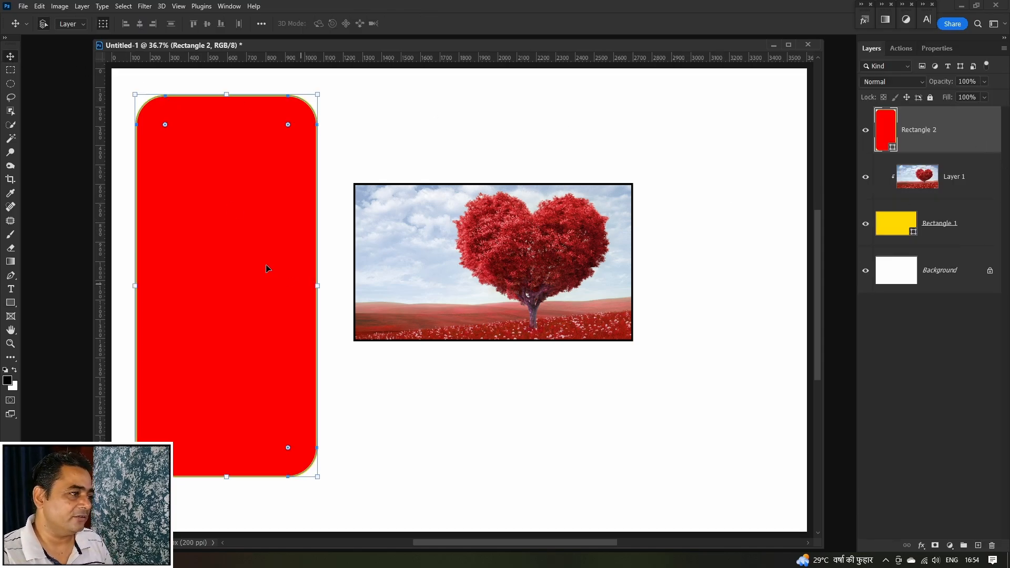
left_click_drag(266, 268, 746, 266)
Step: Paste the heart-tree photo clipped into the red rounded rectangle, scaled to about 92% with the tree centred in the frame
key("ctrl+v")
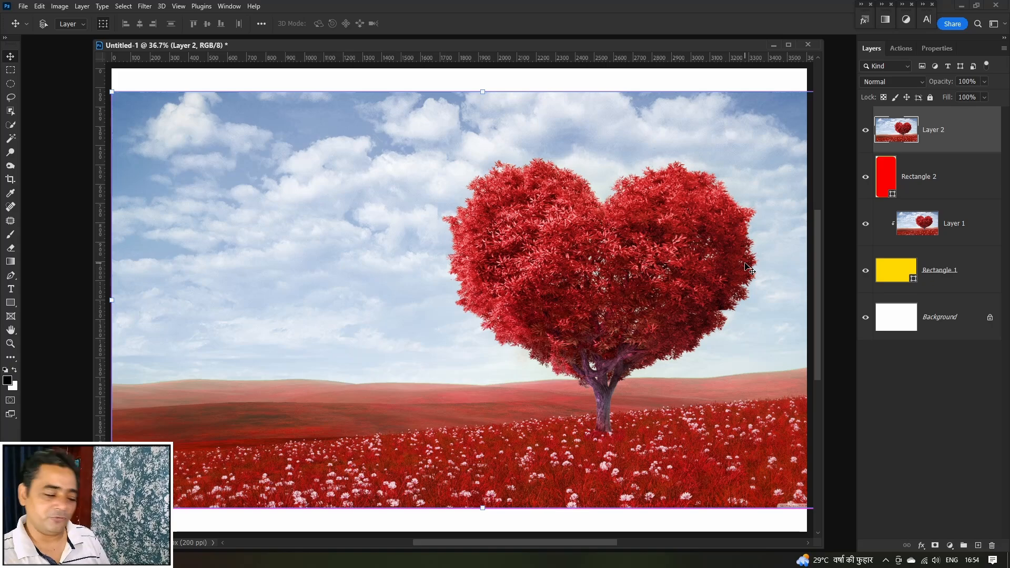
key("ctrl+alt+g")
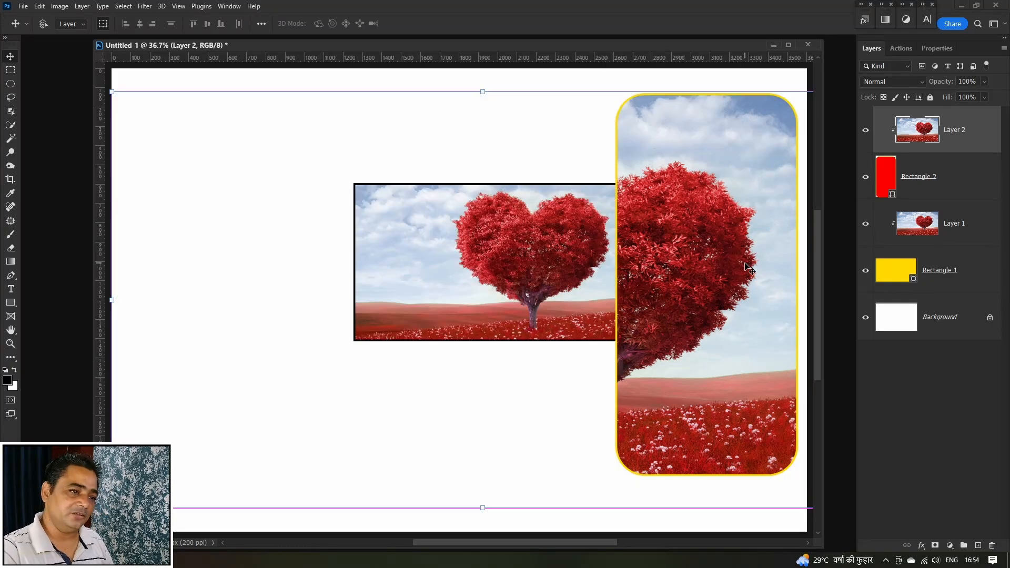
key("ctrl+t")
left_click_drag(740, 321, 755, 289)
left_click_drag(202, 274, 287, 267)
left_click_drag(486, 292, 489, 304)
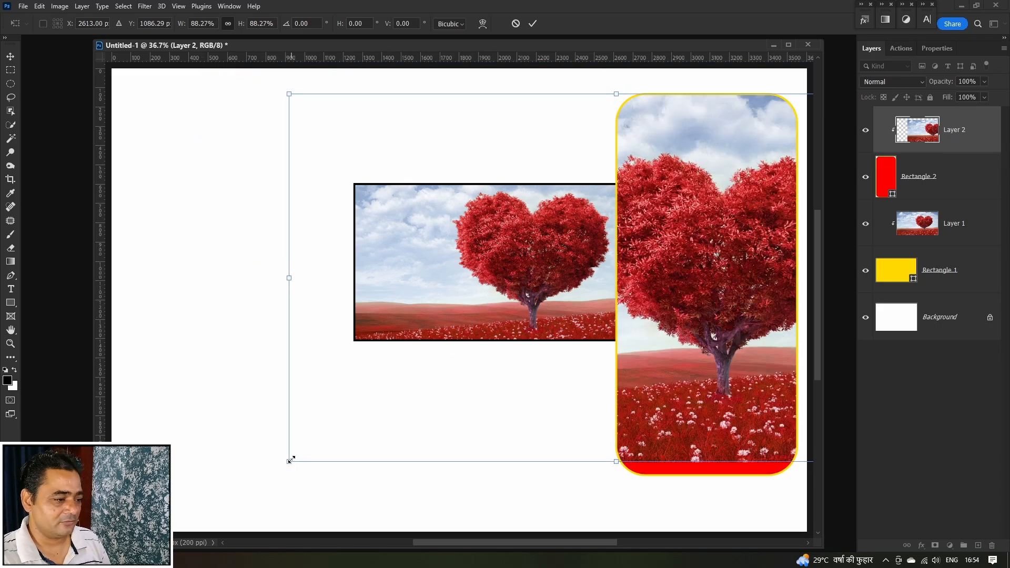
left_click_drag(289, 462, 262, 473)
left_click_drag(439, 375, 443, 372)
key("Return")
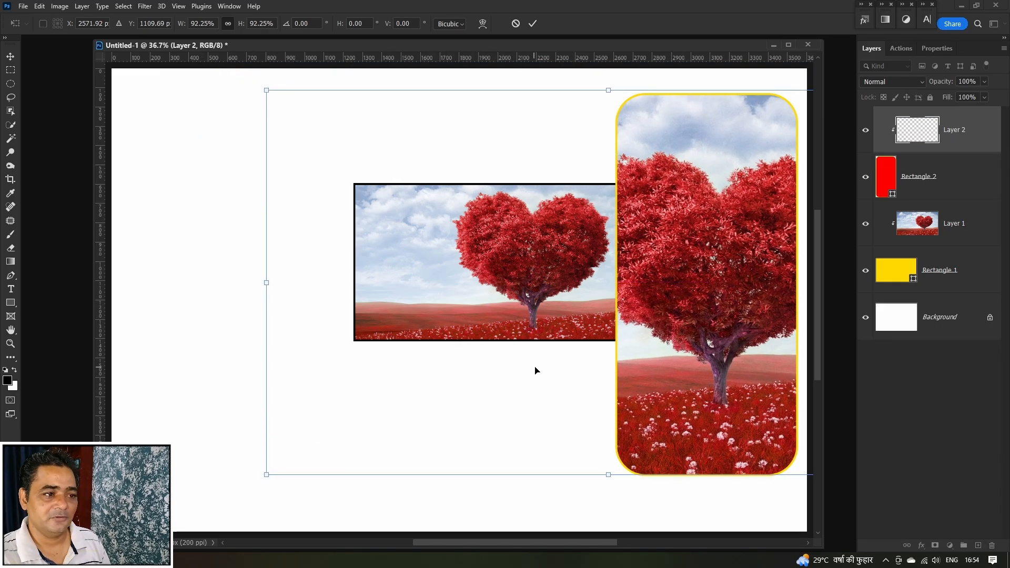
Step: Move the landscape frame together with its clipped photo to the canvas's upper left, centred at X 960 px, Y 673 px
left_click(965, 235)
left_click(961, 272, "ctrl")
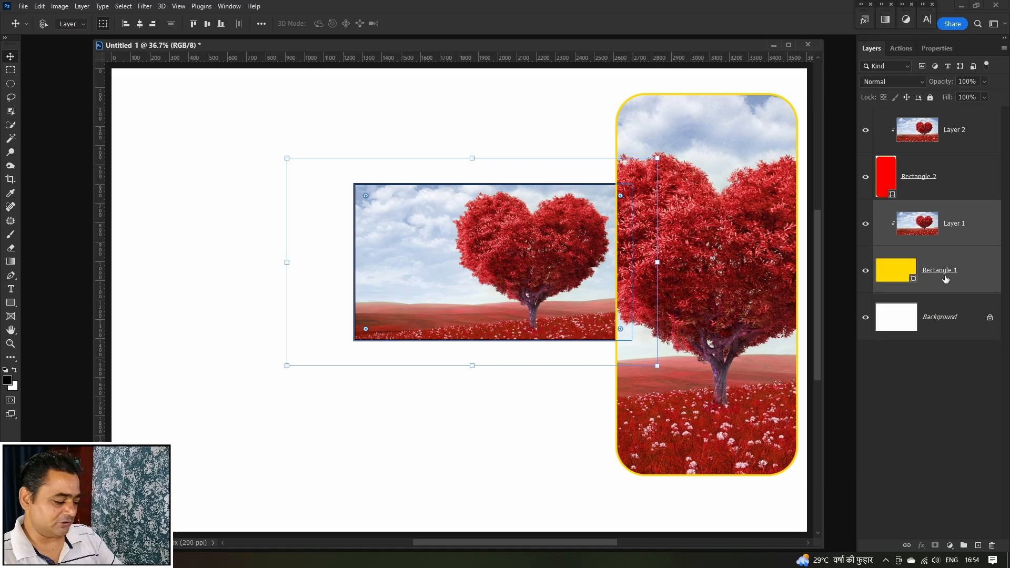
key("ctrl+t")
left_click_drag(565, 269, 389, 205)
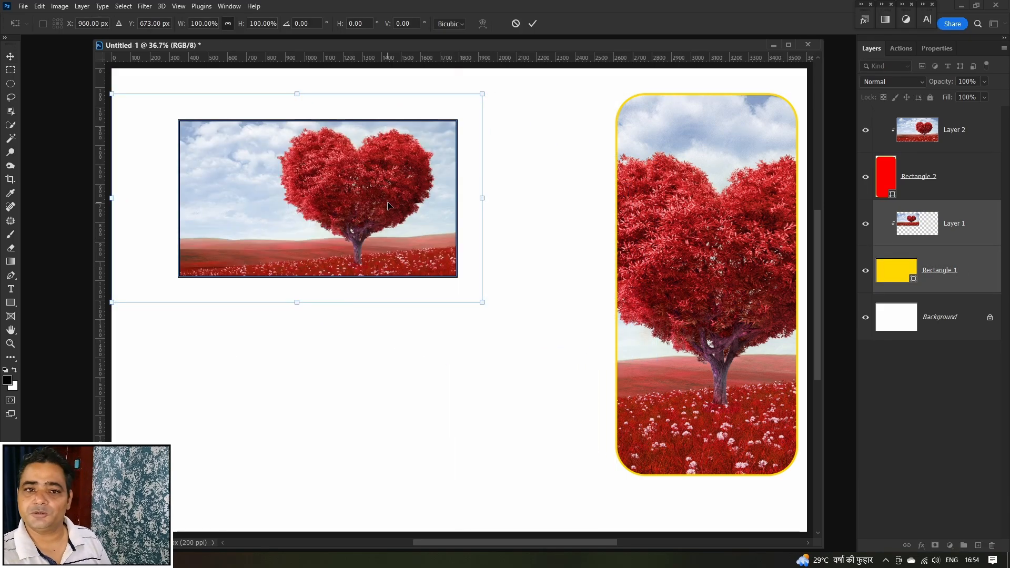
key("Return")
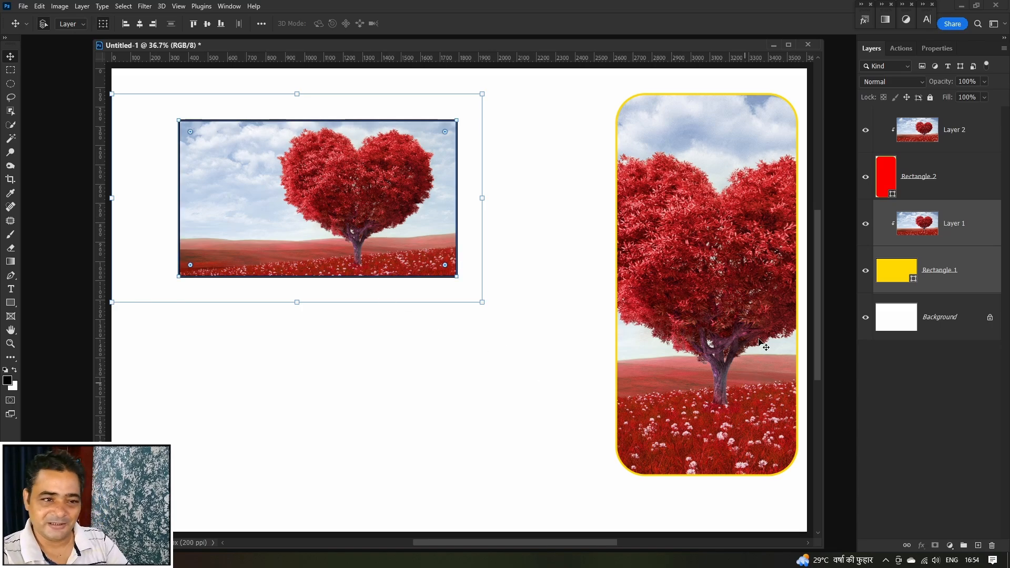
Step: Shift the tall rounded frame together with its clipped photo slightly left and up, away from the canvas edge
left_click(687, 333)
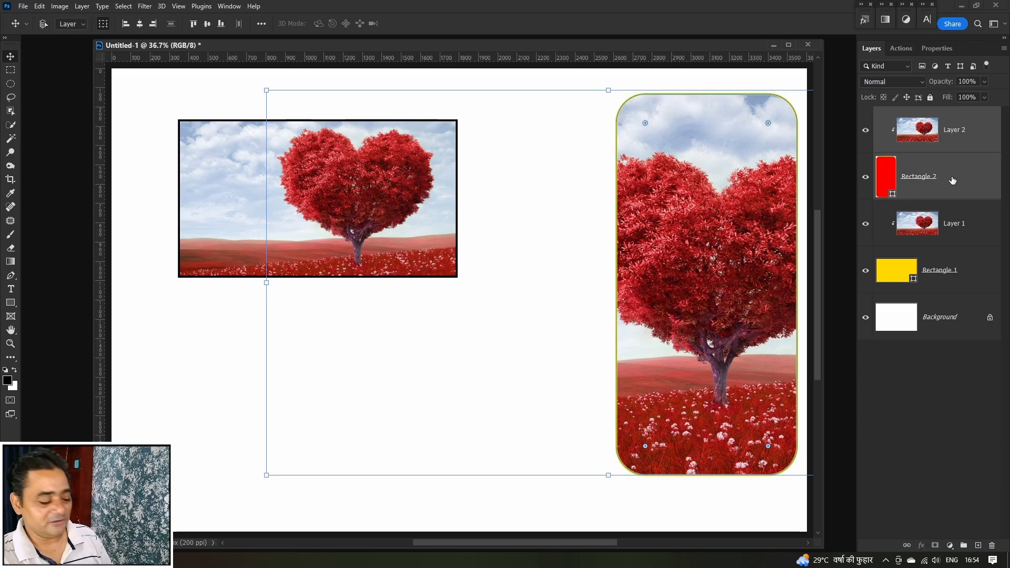
key("ctrl+t")
left_click_drag(772, 175, 707, 173)
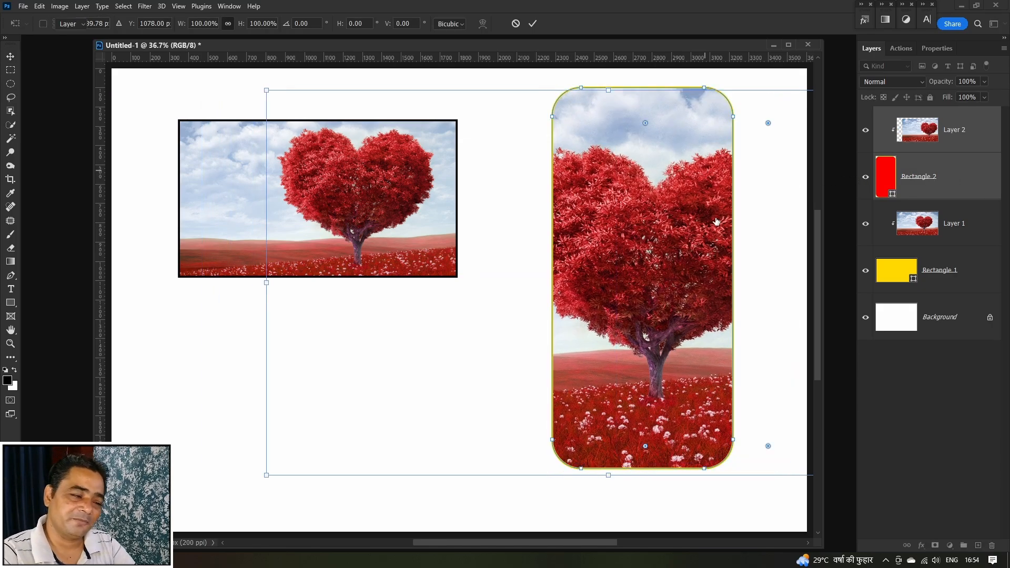
key("Return")
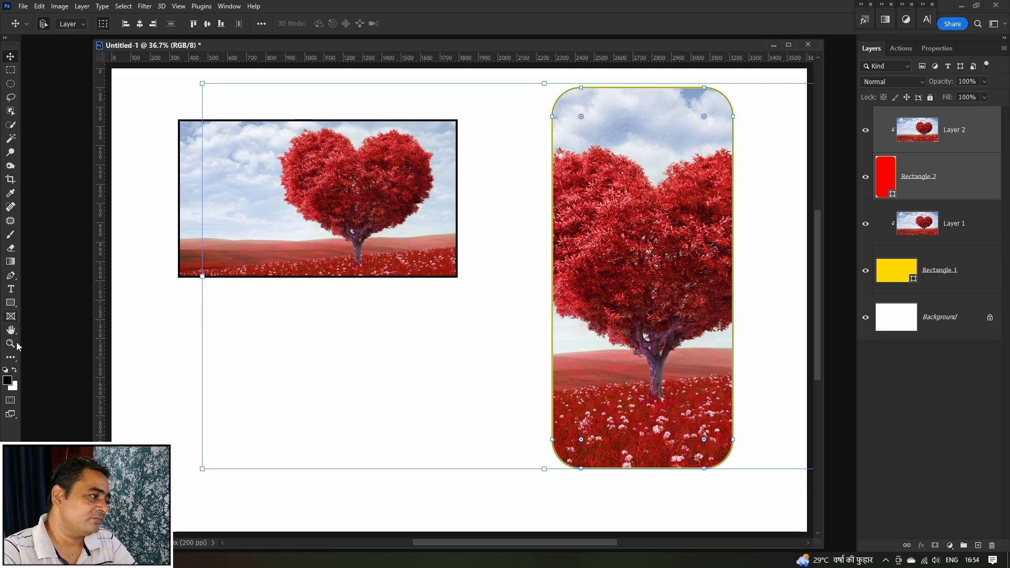
Step: Draw a red circle about 761 px in diameter with a yellow 10 px stroke below the landscape photo frame
left_click(12, 303)
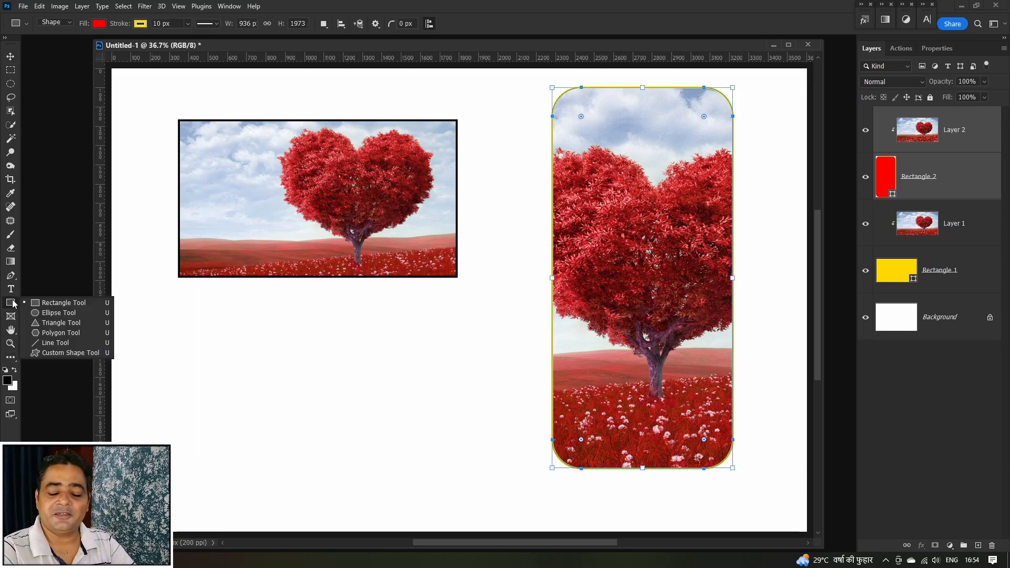
left_click(74, 313)
left_click_drag(250, 310, 396, 456)
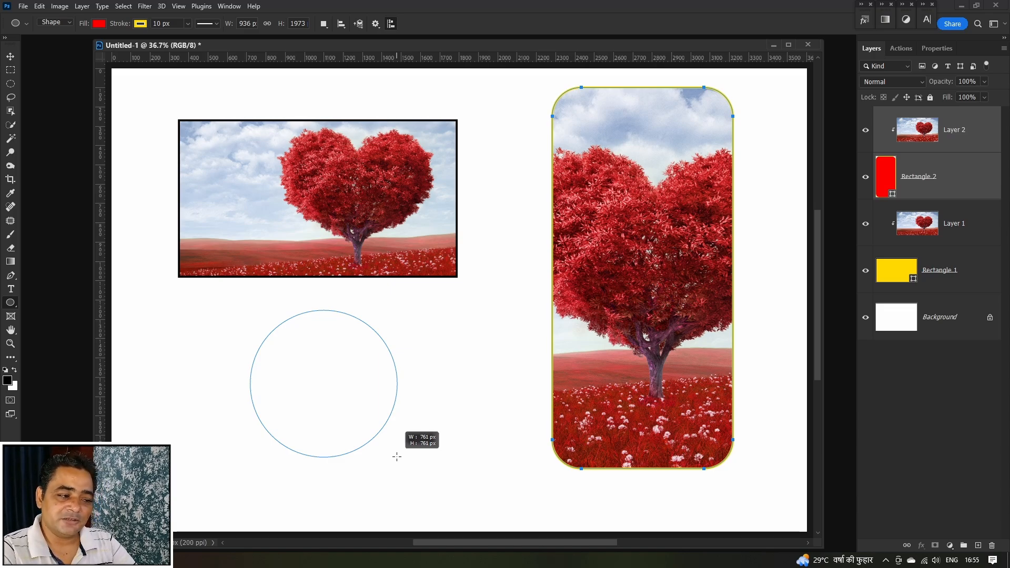
left_click_drag(397, 457, 396, 457)
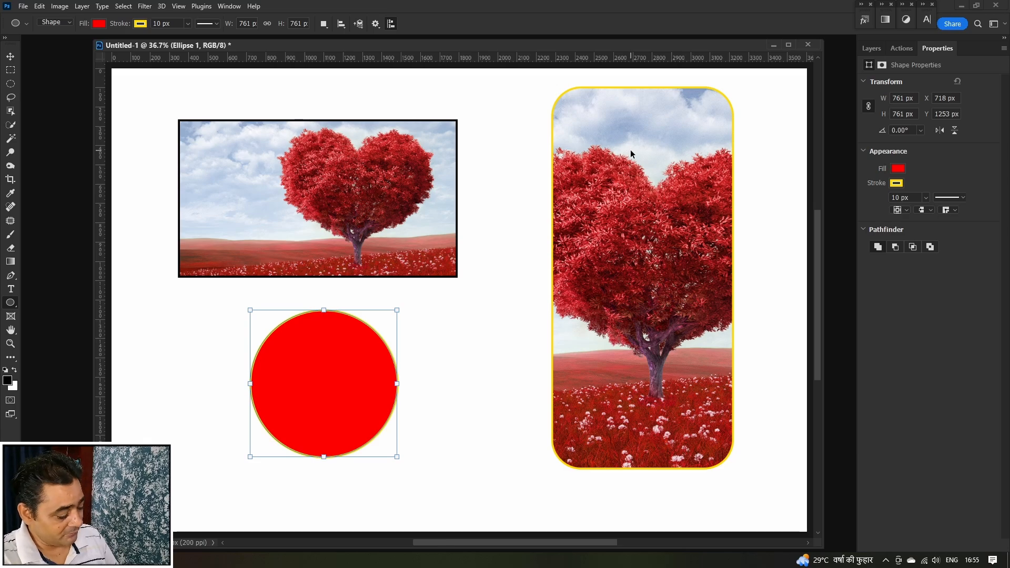
Step: Duplicate the red circle and give the copy a black fill and a 0 px stroke
key("ctrl+j")
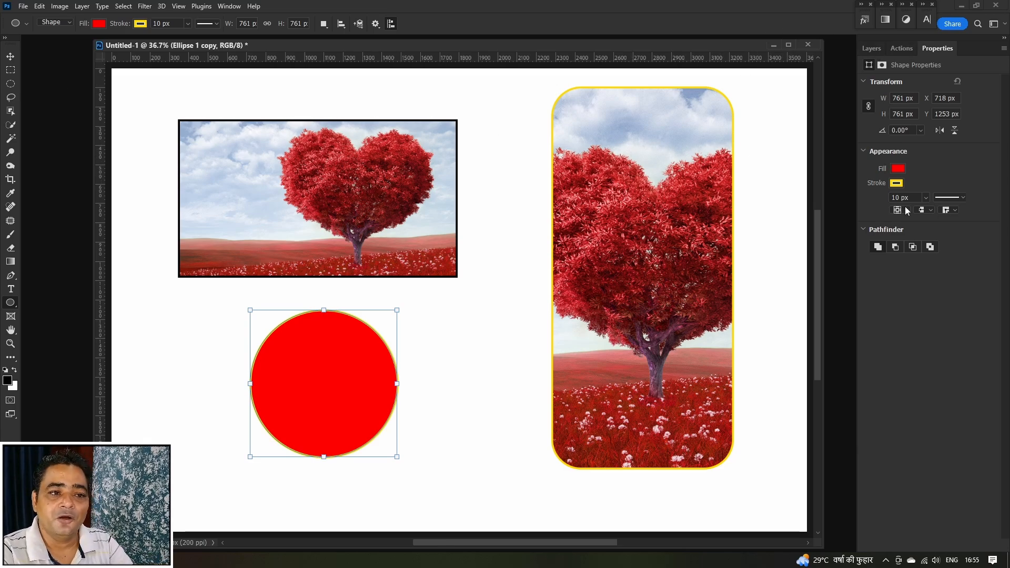
left_click(927, 198)
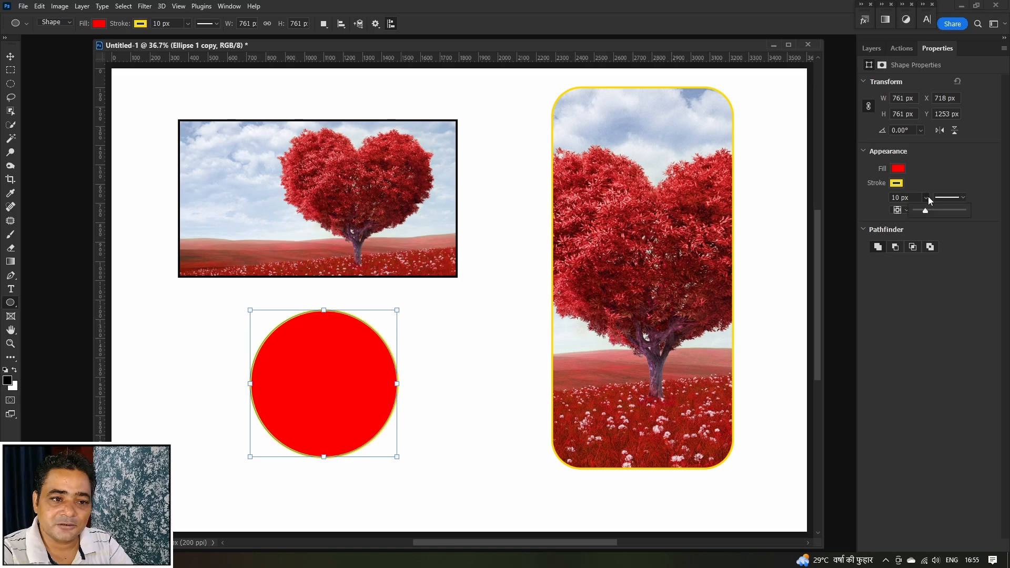
left_click_drag(925, 212, 914, 212)
left_click(908, 171)
left_click(899, 169)
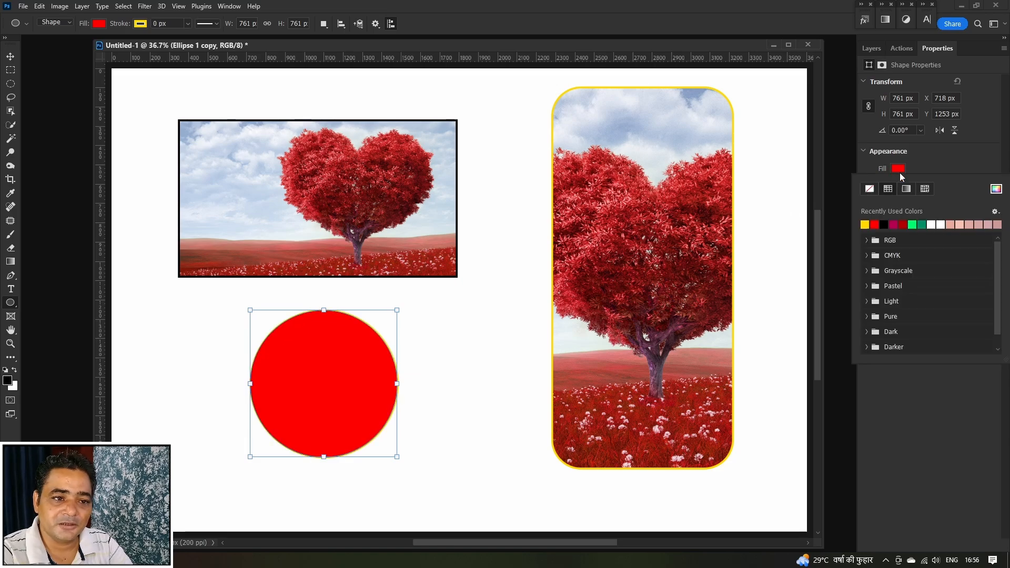
left_click(885, 224)
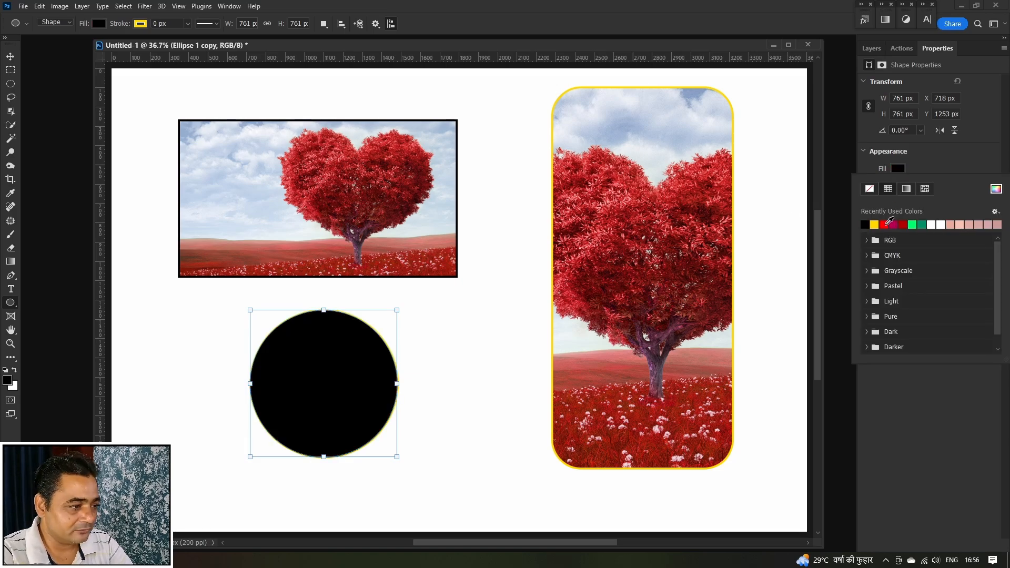
left_click(946, 164)
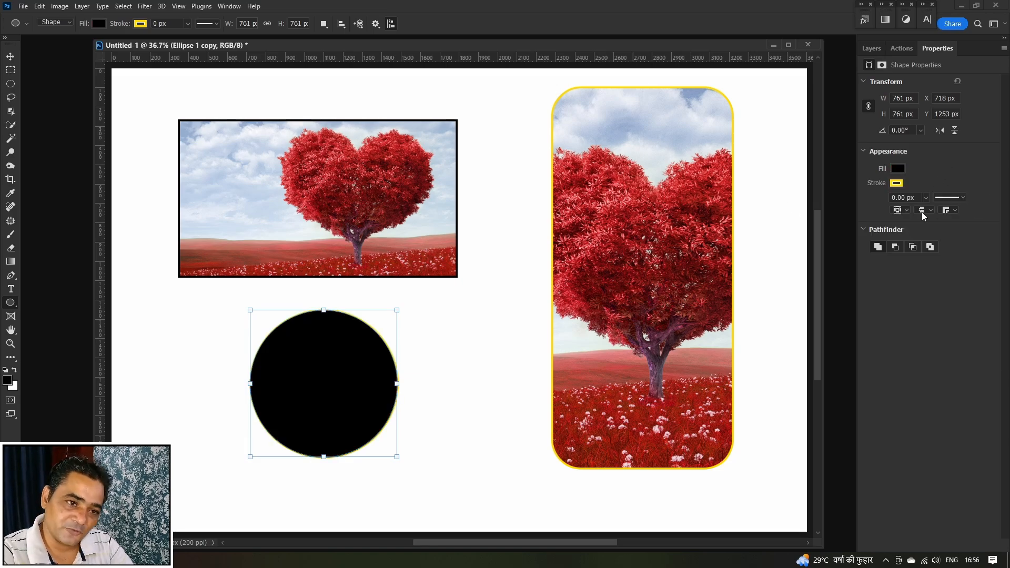
Step: Paste the heart-tree photo above the black circle copy and clip it to that circle
left_click(876, 49)
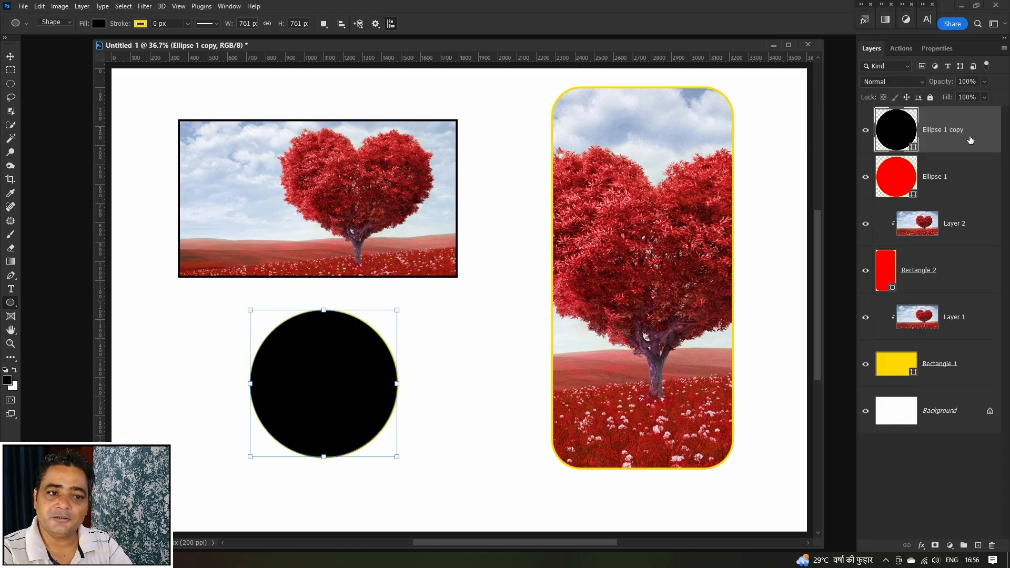
left_click(865, 135)
left_click(866, 133)
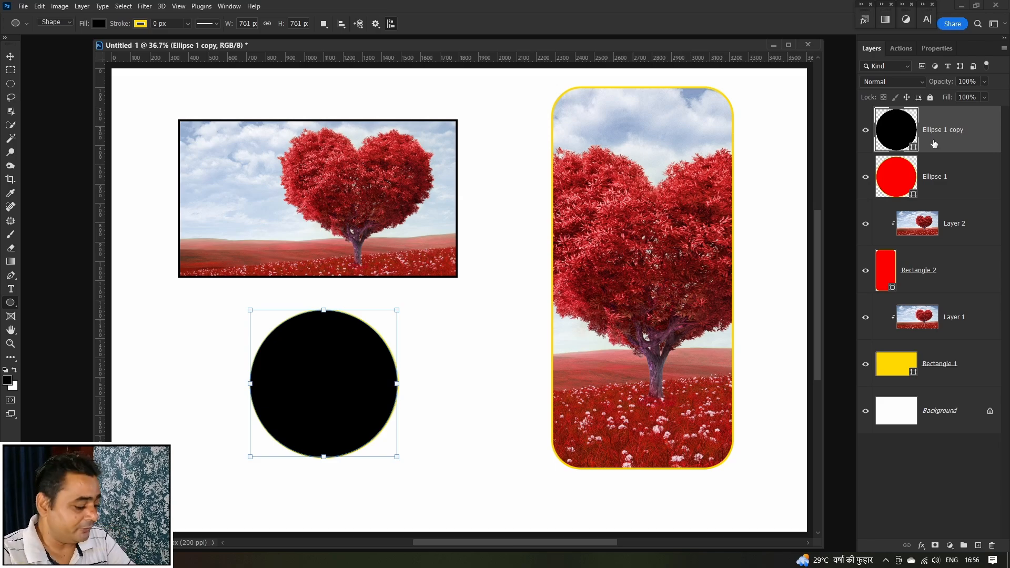
key("ctrl+v")
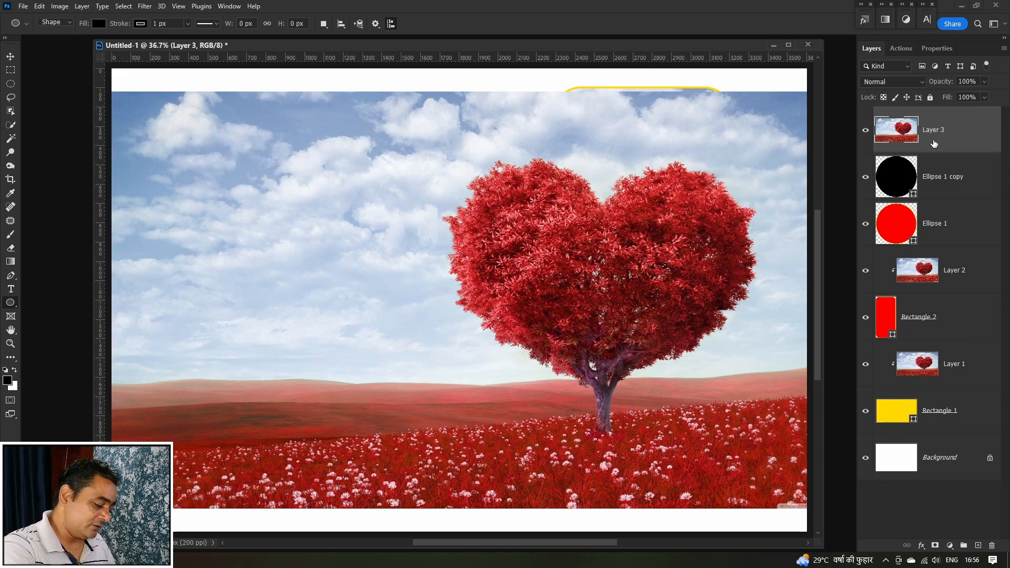
left_click(934, 152, "alt")
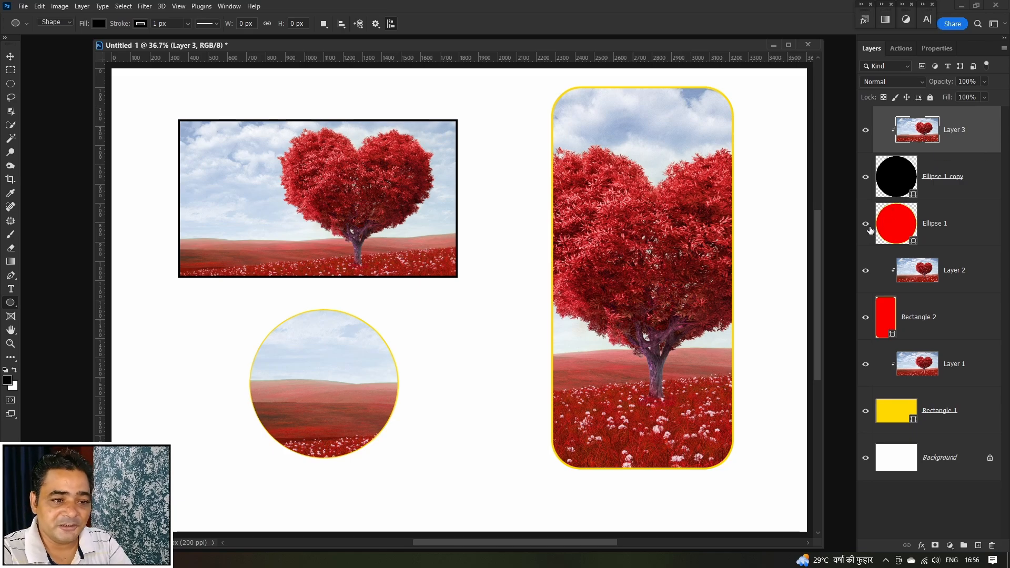
Step: Hide the red circle layer to examine the photo circle's edge, and show and select the layer again
left_click(866, 225)
scroll(286, 343, "up", 12)
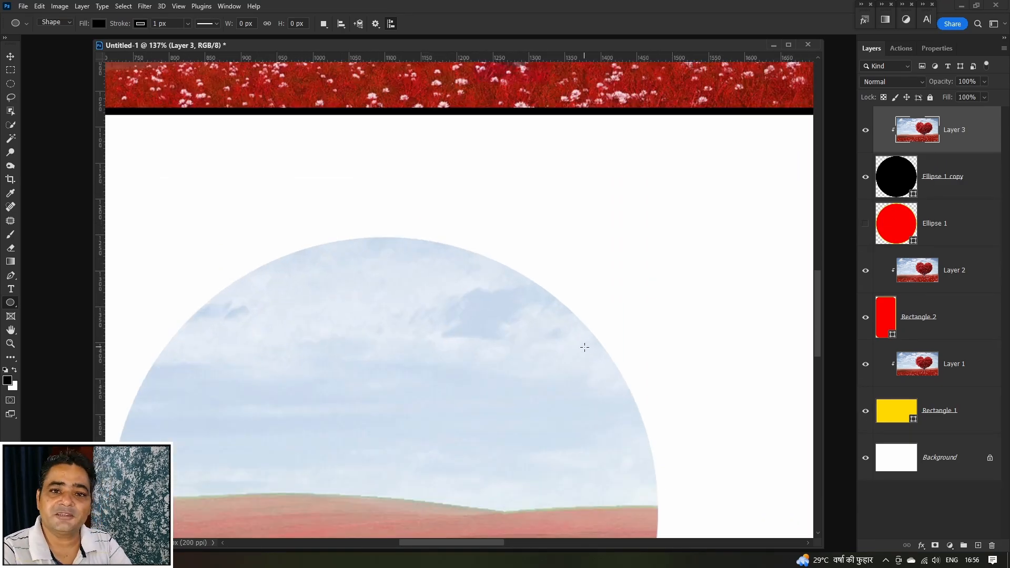
scroll(585, 341, "down", 8)
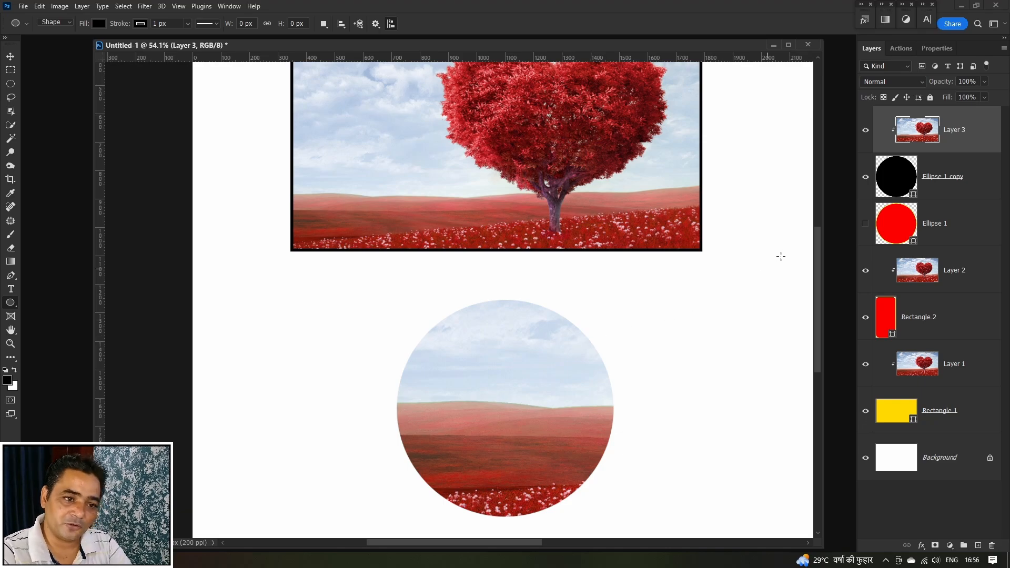
left_click(969, 224)
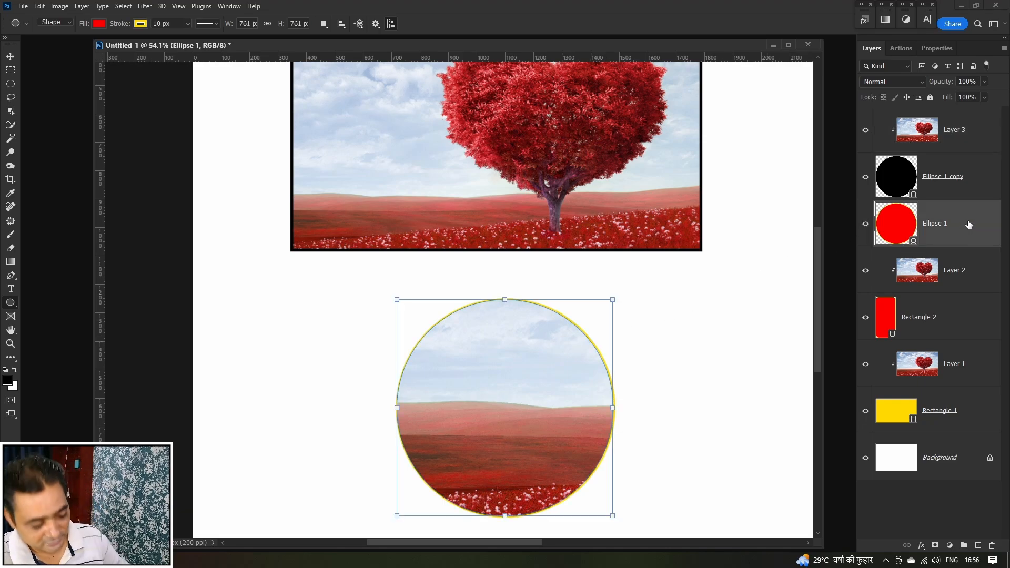
Step: Enlarge the red circle to about 795 px in diameter and centre it behind the photo circle as an even border
key("ctrl+t")
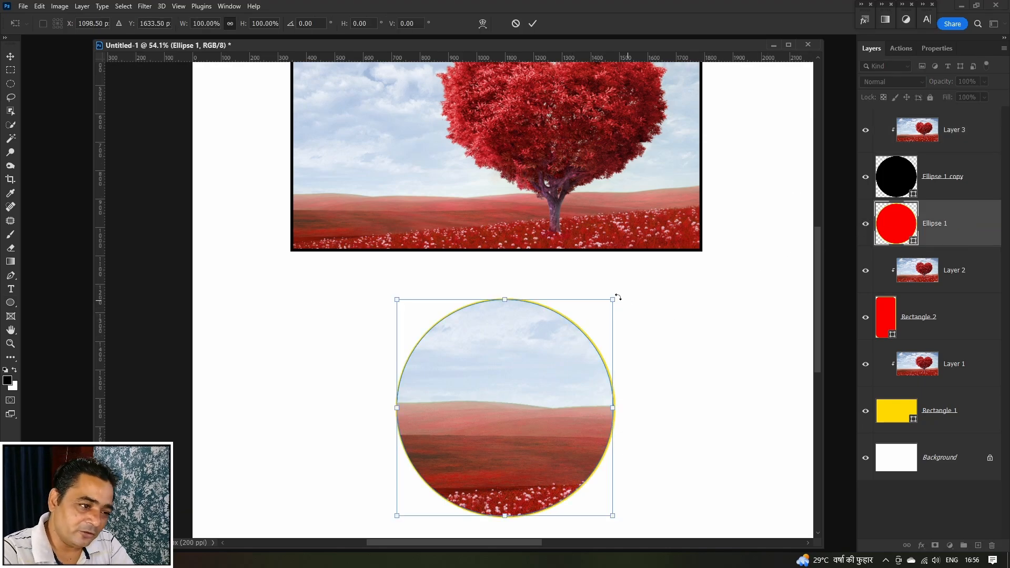
left_click_drag(614, 298, 624, 288)
key("Return")
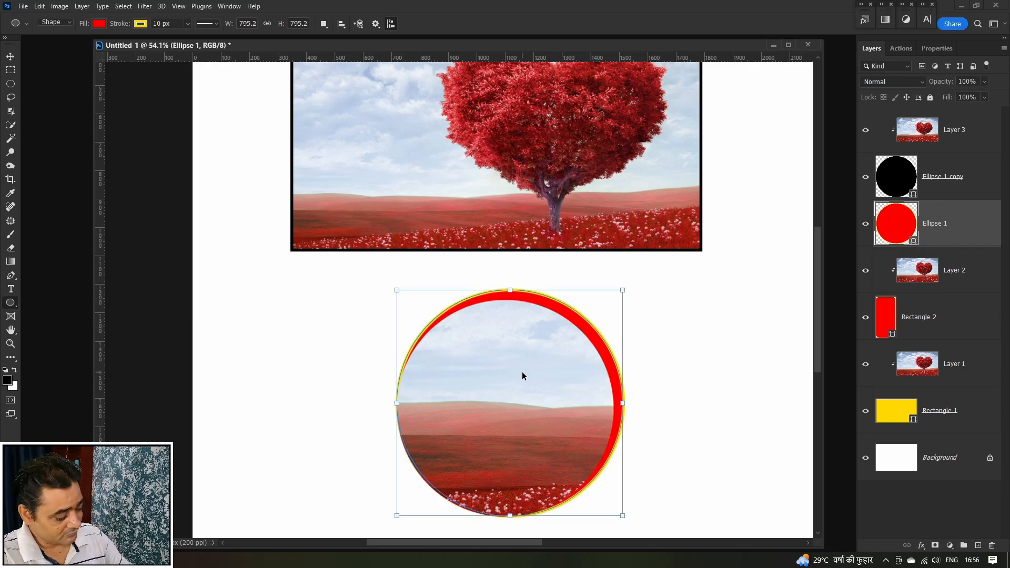
key("ctrl+t")
left_click_drag(536, 380, 534, 387)
key("Left")
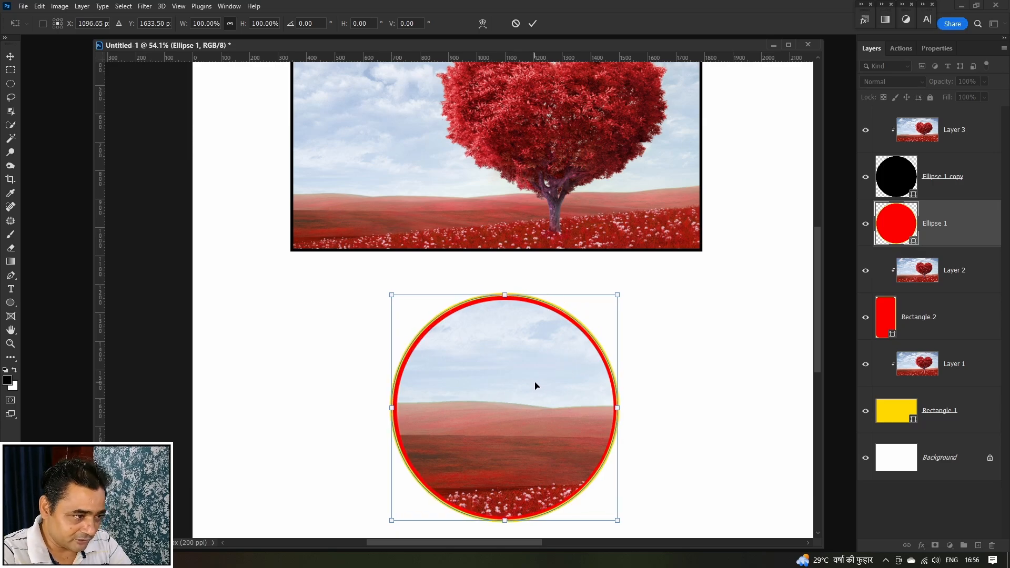
key("Return")
key("u")
left_click(698, 342)
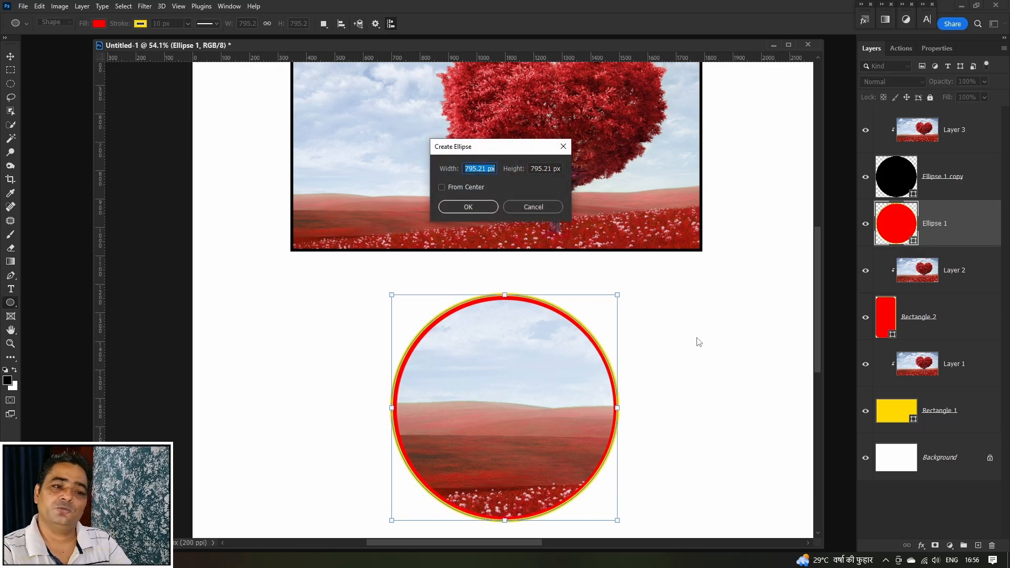
left_click(544, 206)
Step: Draw a black triangle about 627 px wide and 854 px high between the photo circle and the tall frame
left_click(10, 57)
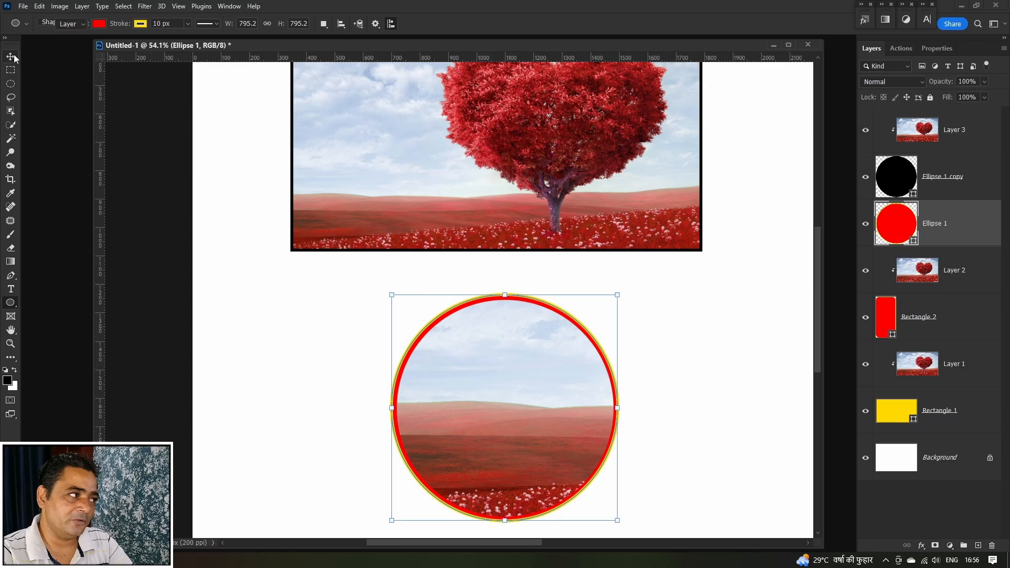
left_click(702, 354)
scroll(520, 395, "down", 3)
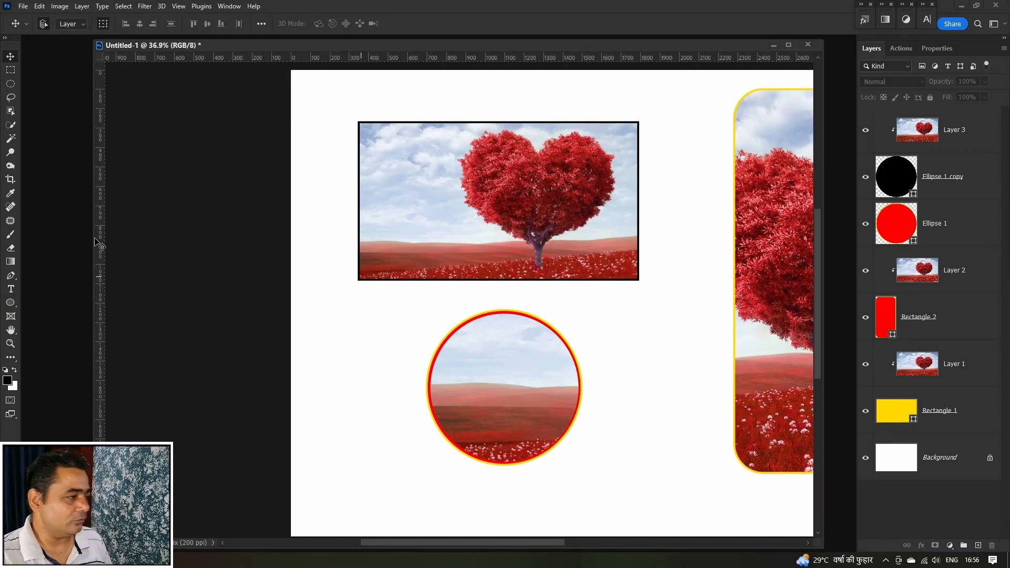
left_click(12, 305)
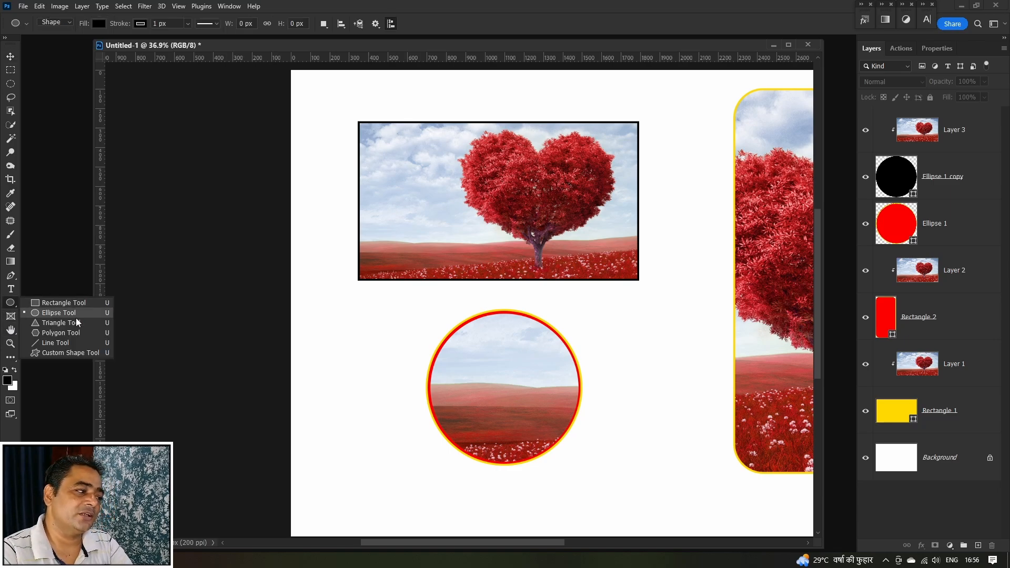
left_click(64, 323)
left_click_drag(590, 317, 713, 485)
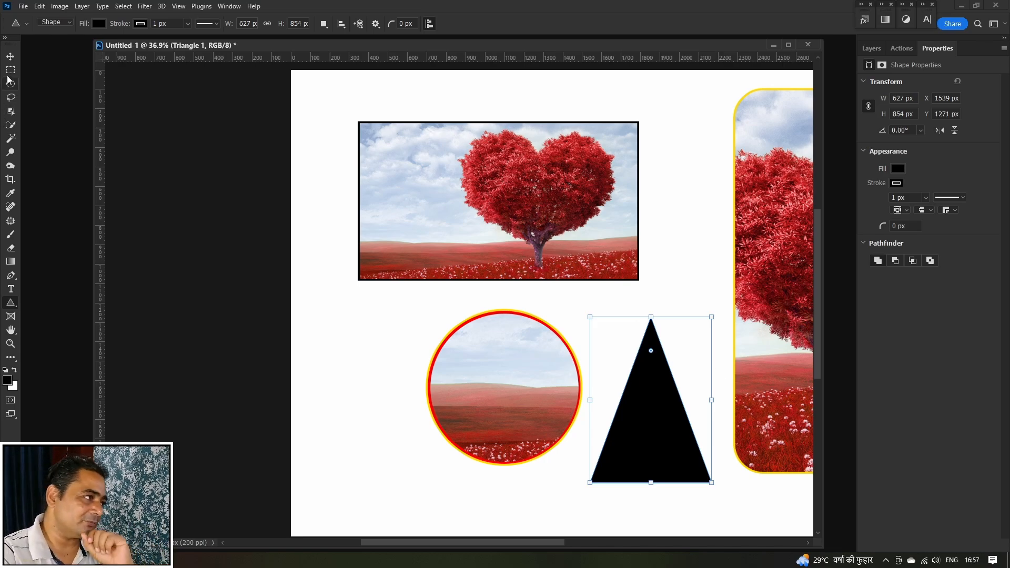
left_click(12, 56)
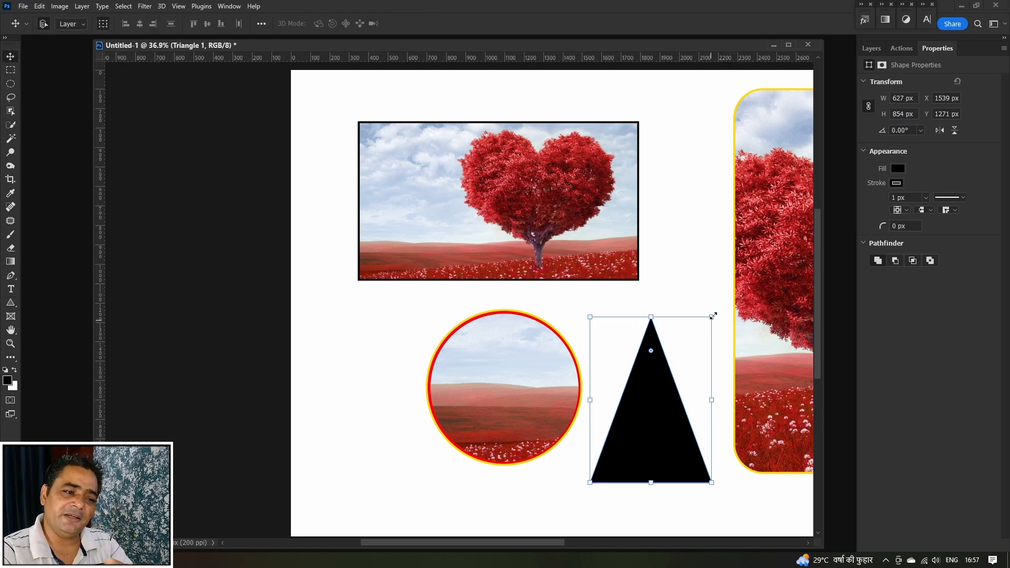
Step: Shrink the triangle to about 172 by 234 px and stack it with two copies beside the landscape photo frame
left_click_drag(713, 316, 338, 243)
key("Return")
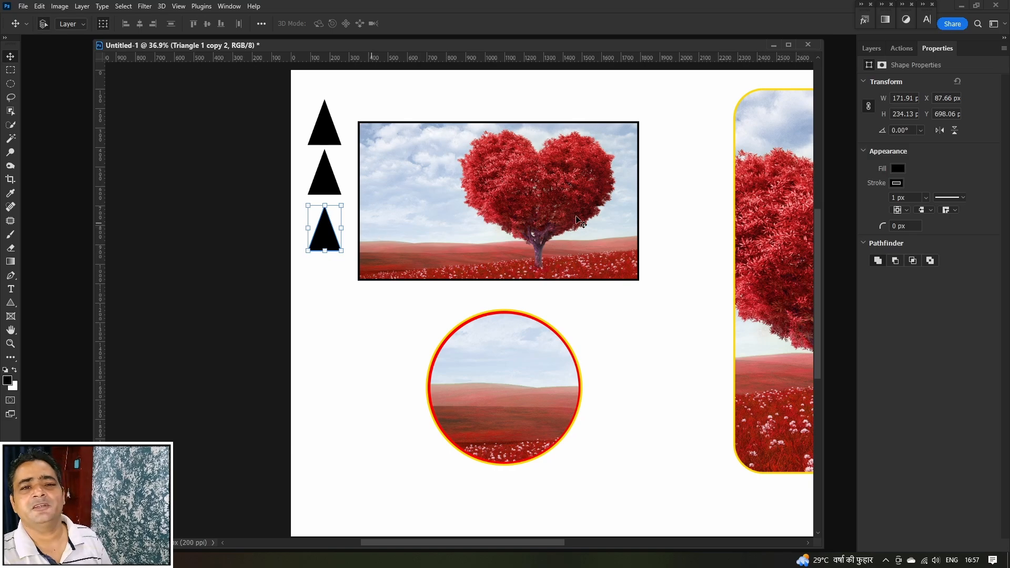
Step: Nudge the lowest triangle copy upward to even out the spacing of the three stacked triangles
left_click(871, 47)
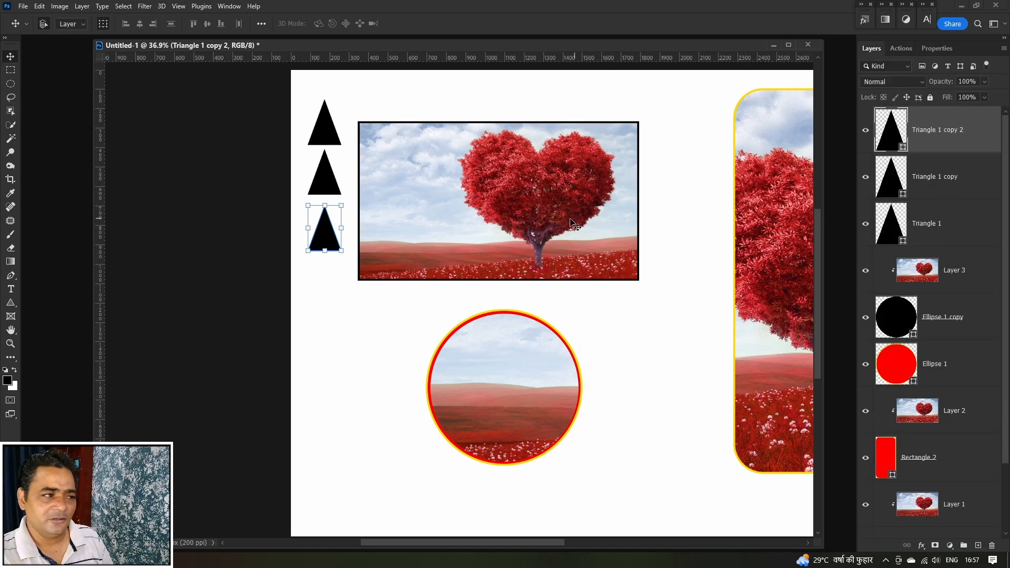
key("Up")
key("Up")
key("Up")
key("Up")
key("Up")
key("Up")
key("Up")
key("Up")
key("Up")
key("Up")
key("Up")
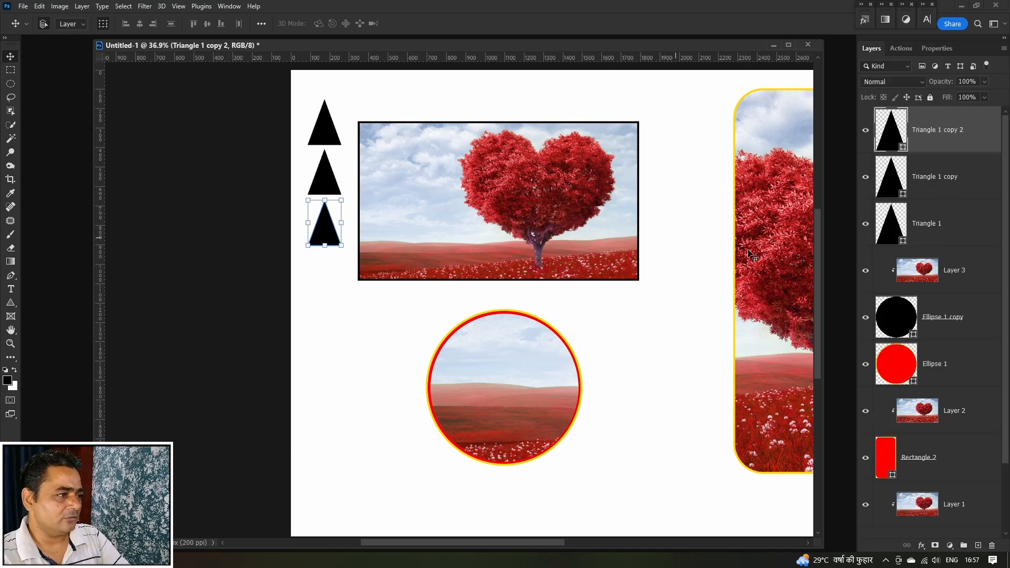
Step: Rotate the three triangles together 90° clockwise and place the row in the canvas's upper-left corner
left_click(937, 224)
left_click(947, 129, "shift")
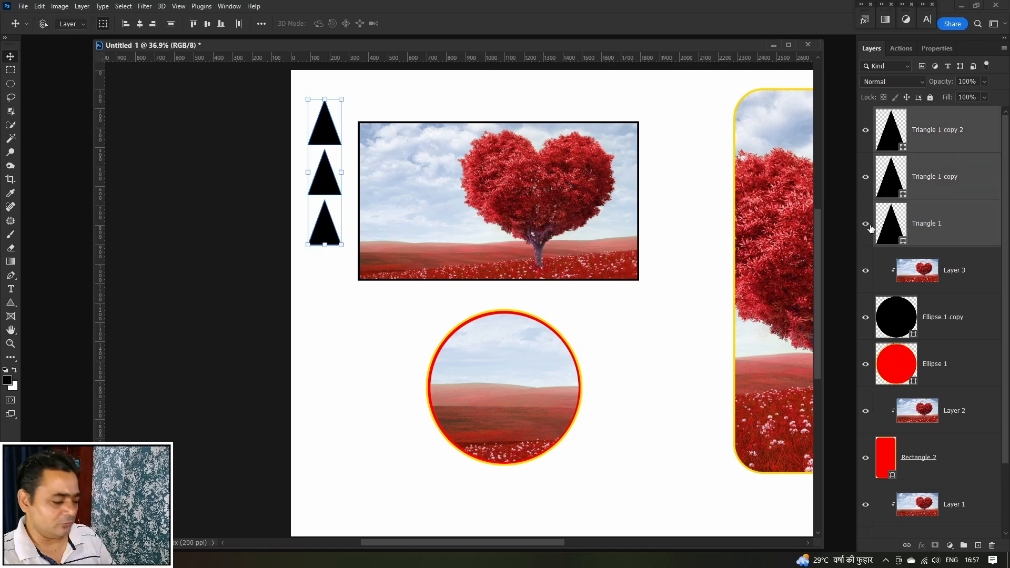
key("ctrl+t")
right_click(311, 138)
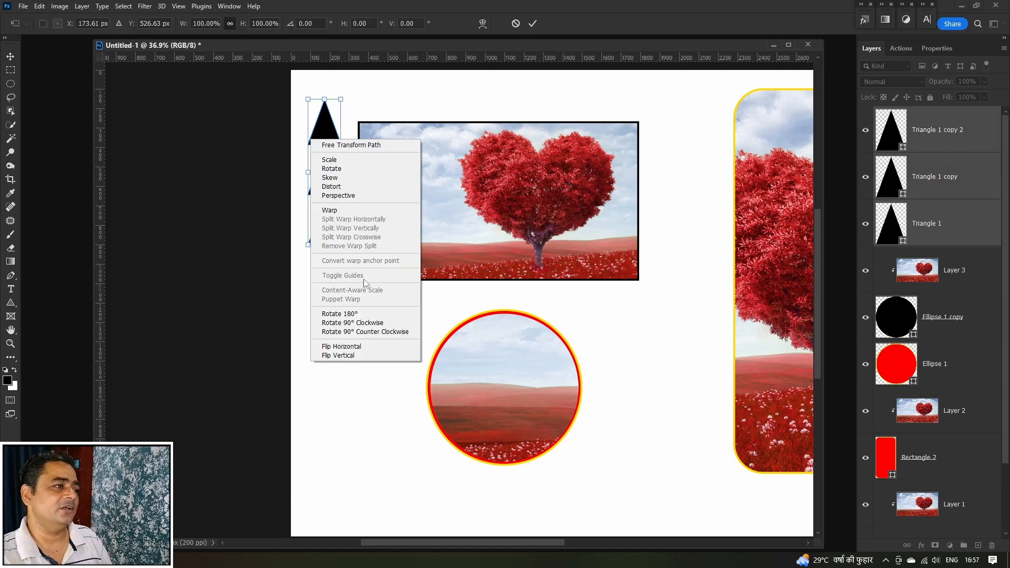
left_click(366, 322)
left_click_drag(352, 177, 332, 248)
key("Return")
Step: Select all three triangle layers and link them together
scroll(367, 112, "up", 3)
left_click(376, 130)
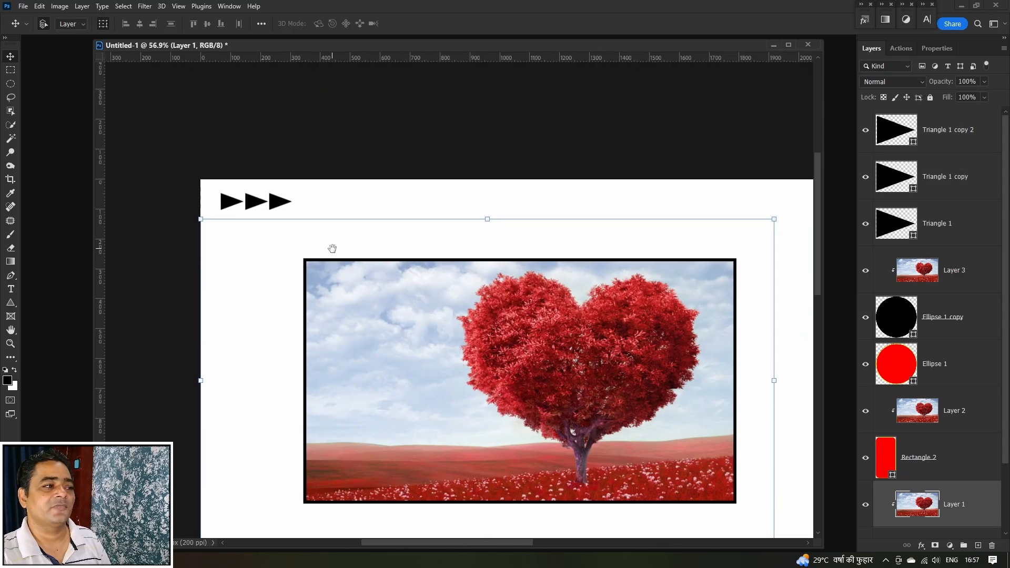
left_click(279, 208)
left_click(970, 129, "shift")
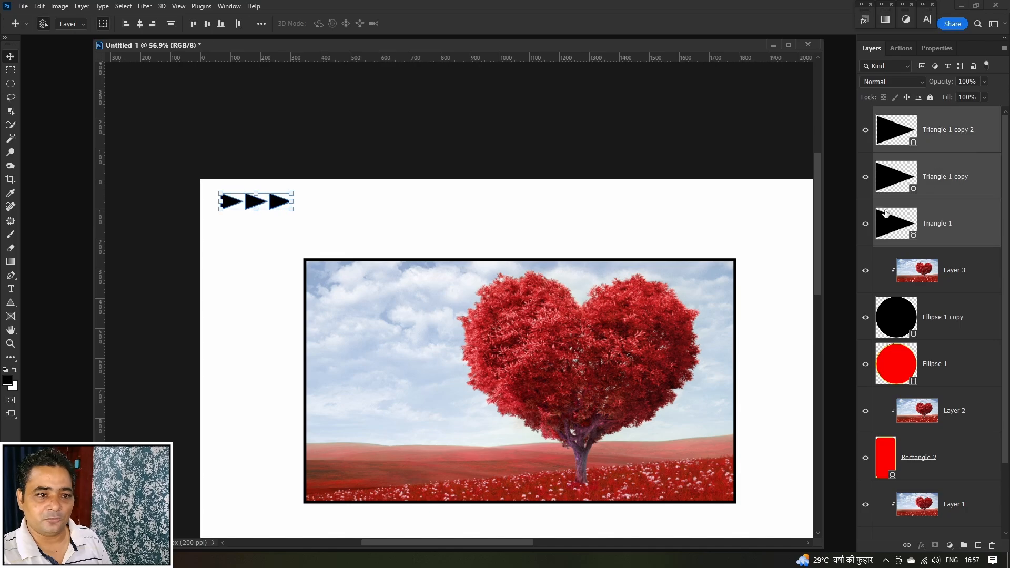
right_click(943, 137)
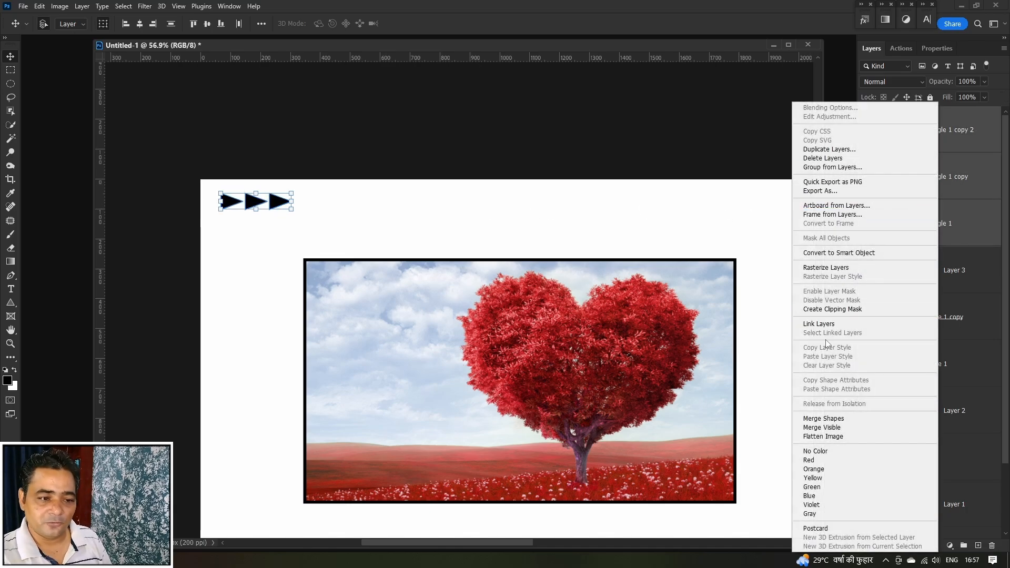
left_click(824, 324)
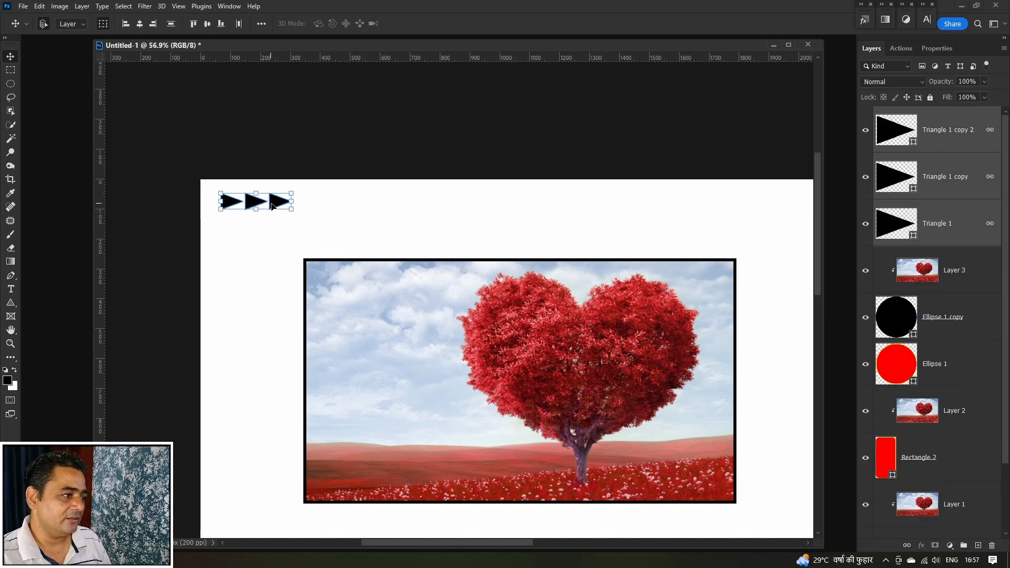
Step: Duplicate the linked triangles repeatedly to extend the row of arrows along the canvas's upper edge
left_click_drag(286, 209, 429, 203)
key("alt+Left")
key("alt+Left")
key("alt+Left")
key("alt+Left")
key("alt+Left")
key("alt+Left")
key("alt+Left")
key("alt+Left")
key("alt+Left")
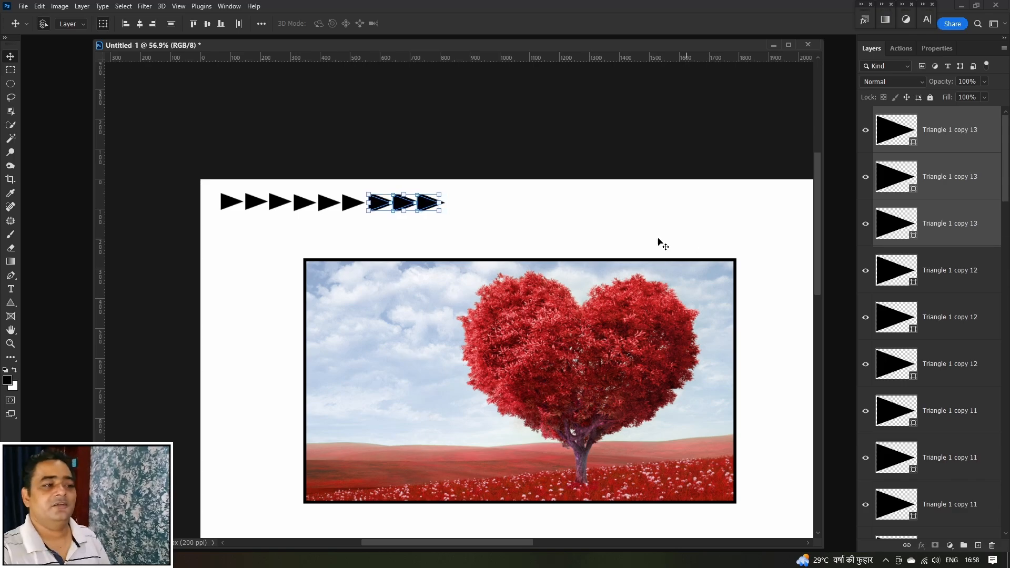
Step: Draw a black five-sided polygon about 509 px wide and 1065 px high between the landscape and tall photo frames
left_click(583, 339)
scroll(583, 338, "down", 3)
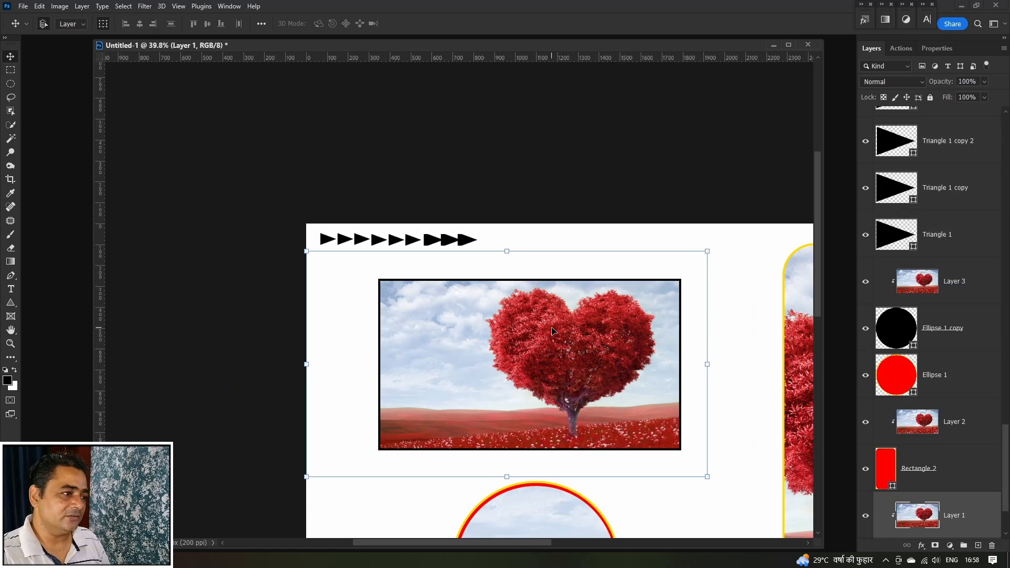
scroll(552, 330, "down", 1)
left_click(10, 302)
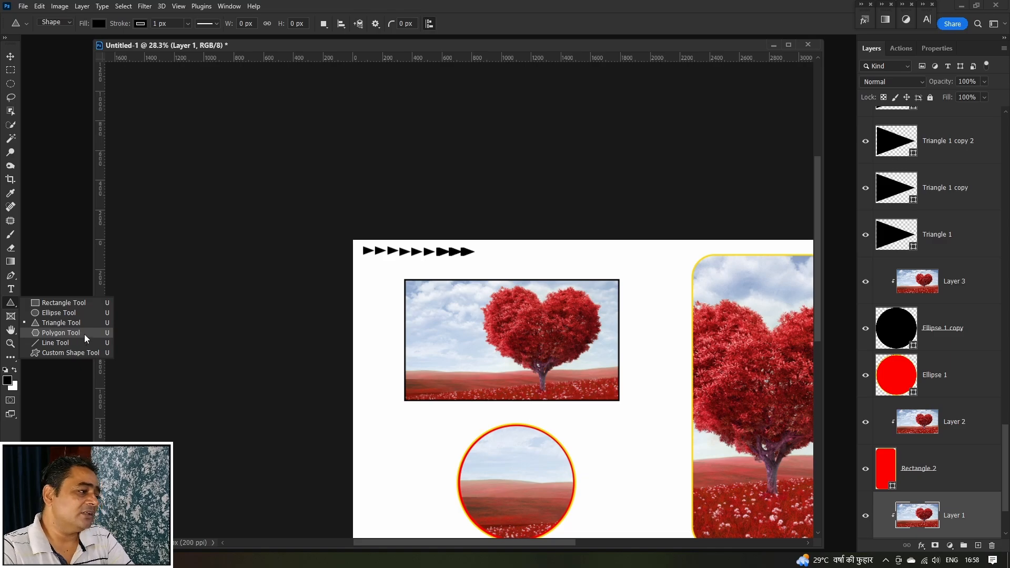
left_click(85, 334)
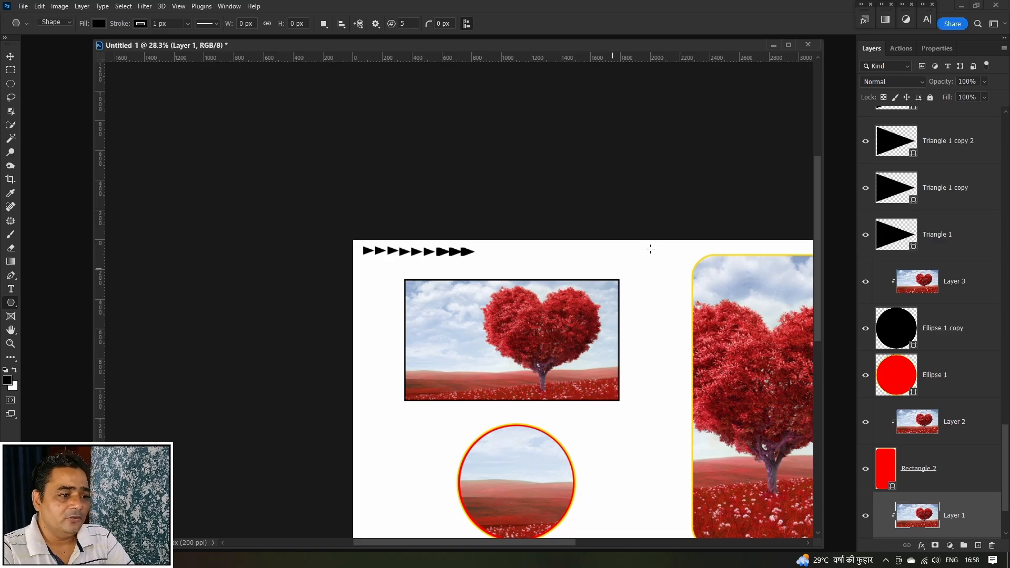
left_click_drag(635, 272, 715, 411)
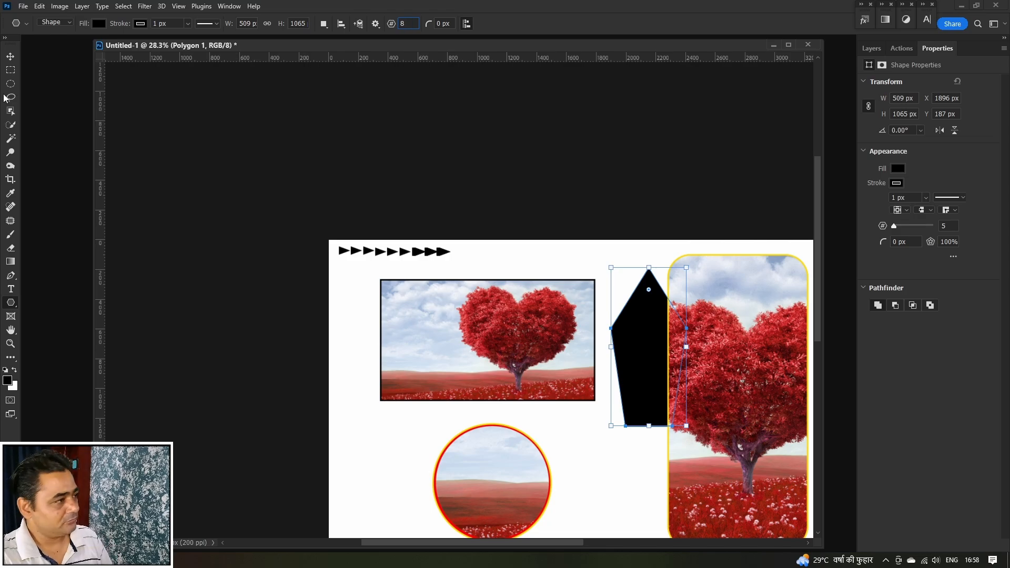
left_click(10, 56)
left_click_drag(557, 412, 482, 276)
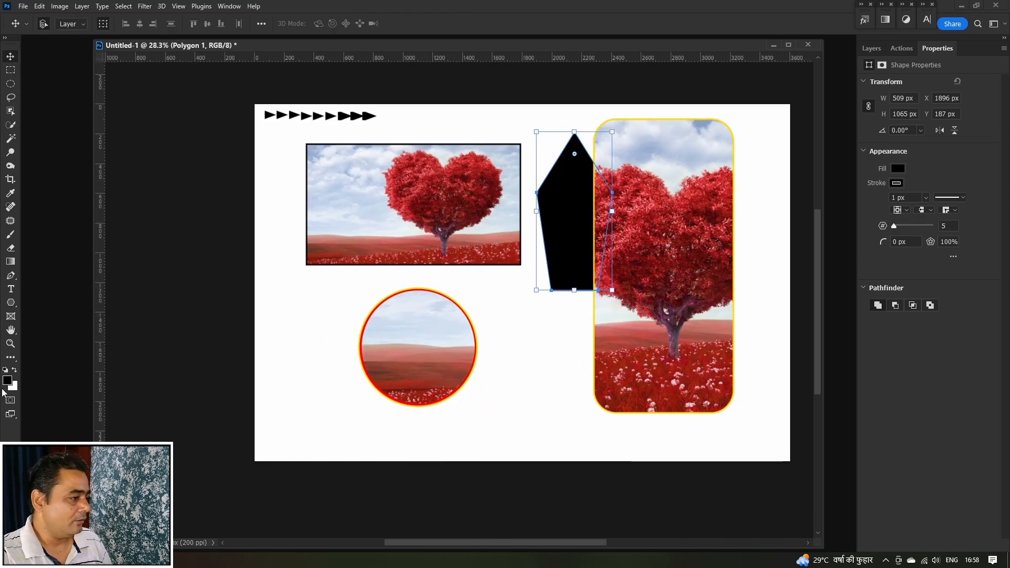
Step: Resize the pentagon to about 770 by 913 px and move it to the canvas's lower-left area
left_click(11, 303)
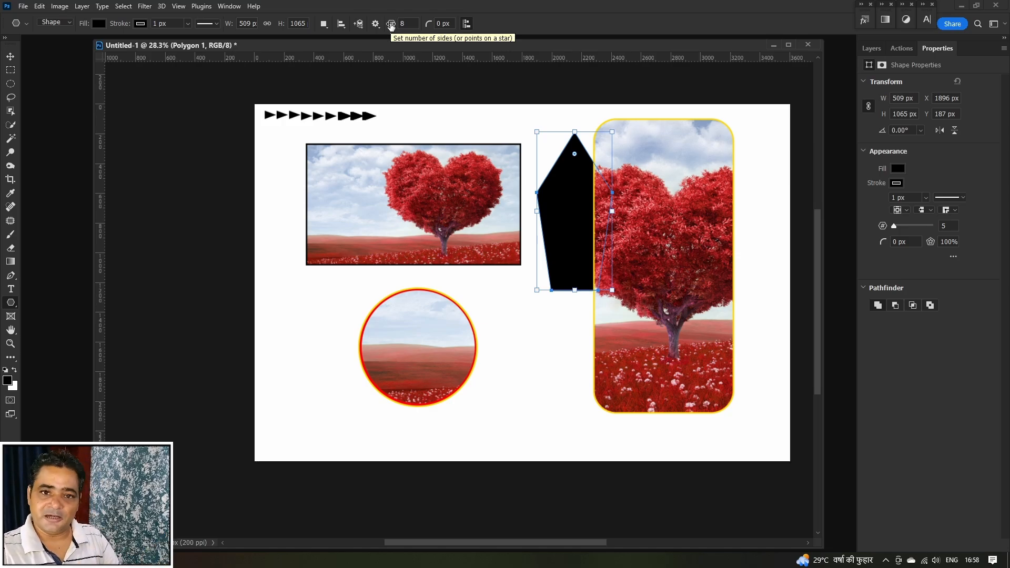
key("ctrl+t")
left_click_drag(537, 211, 498, 211)
left_click_drag(555, 86, 554, 196)
left_click_drag(554, 255, 322, 340)
key("Return")
Step: Select the photo circle's three layers and move them up over the landscape photo frame
left_click(411, 339)
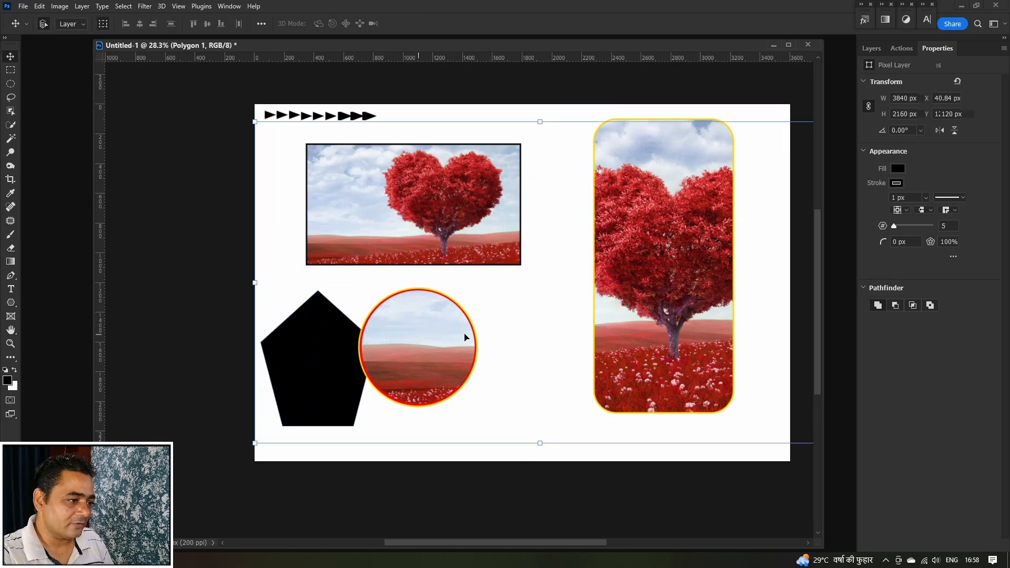
left_click(877, 49)
left_click(954, 341, "shift")
left_click(950, 368, "shift")
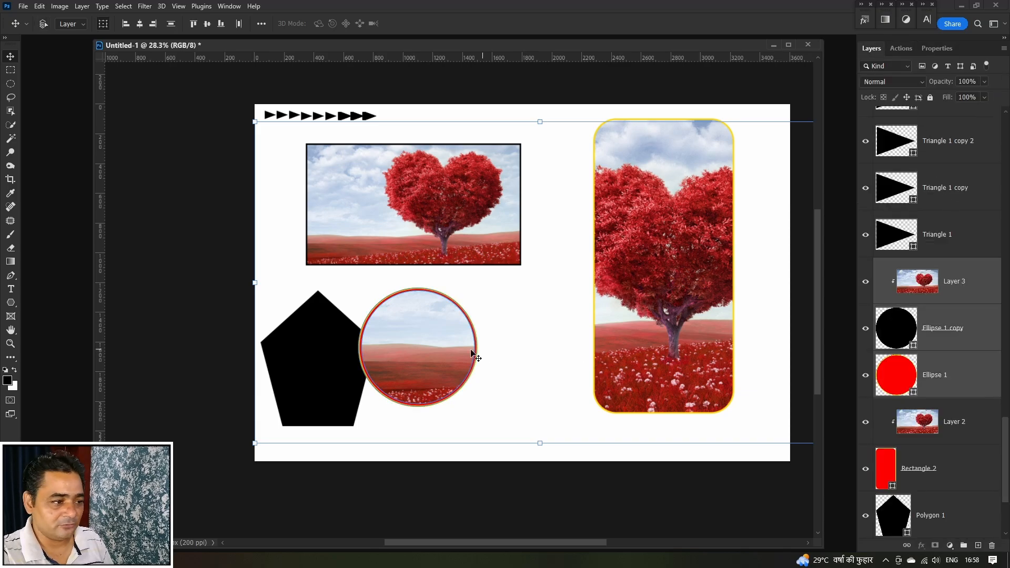
left_click_drag(474, 354, 496, 158)
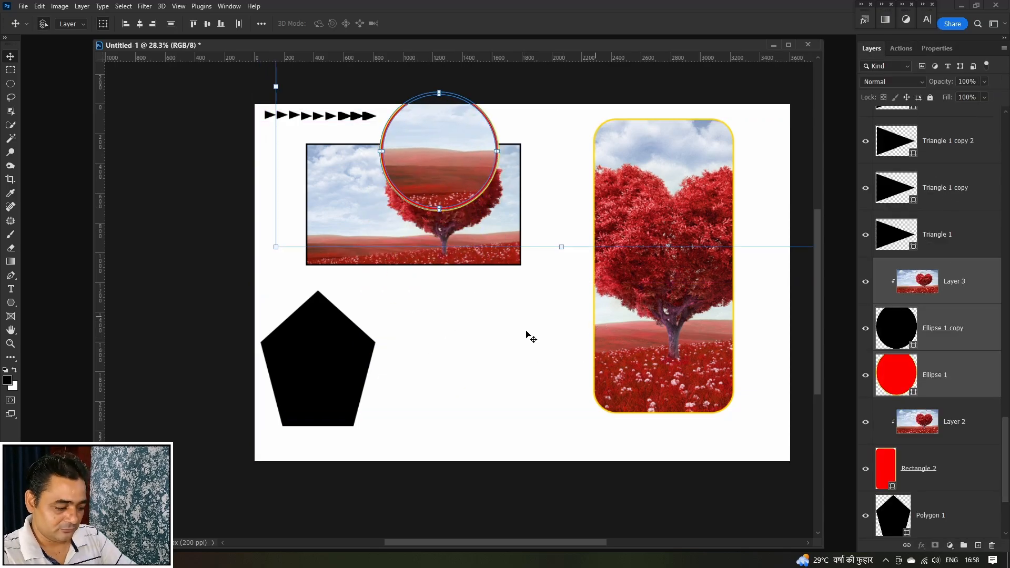
Step: Draw a black eight-sided polygon about 919 by 825 px beside the pentagon, and undo it
left_click(326, 394)
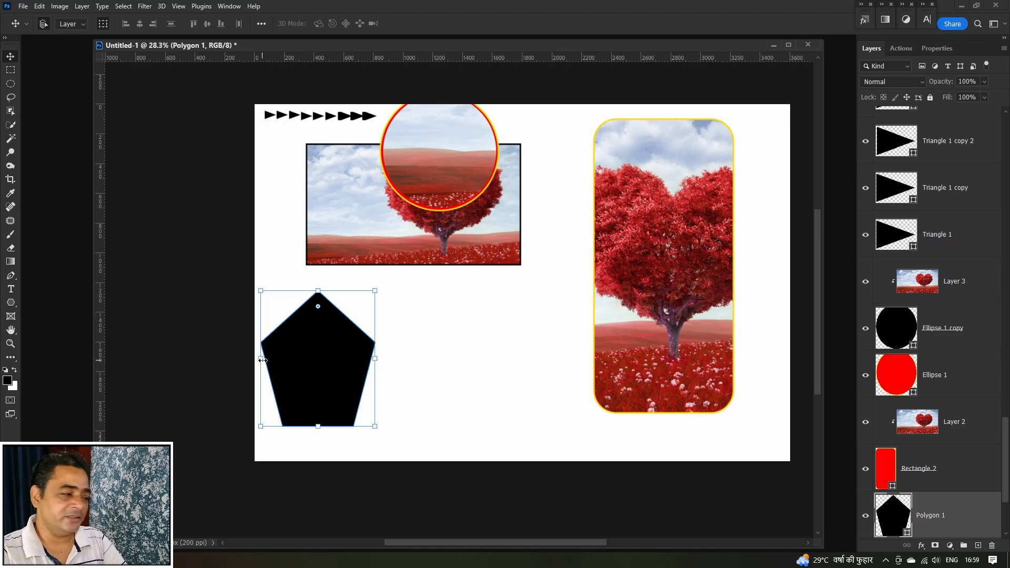
left_click(11, 303)
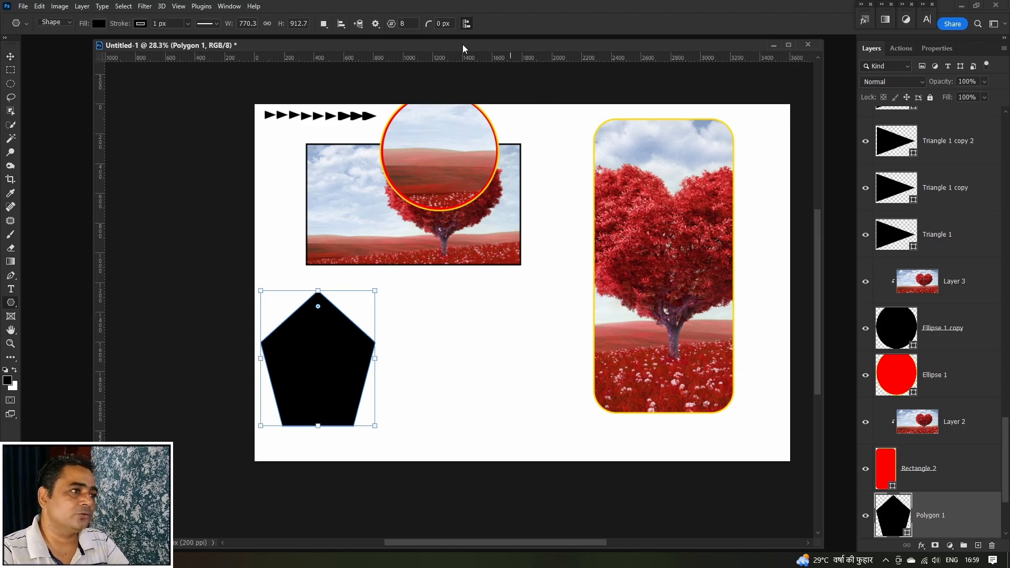
left_click(499, 385)
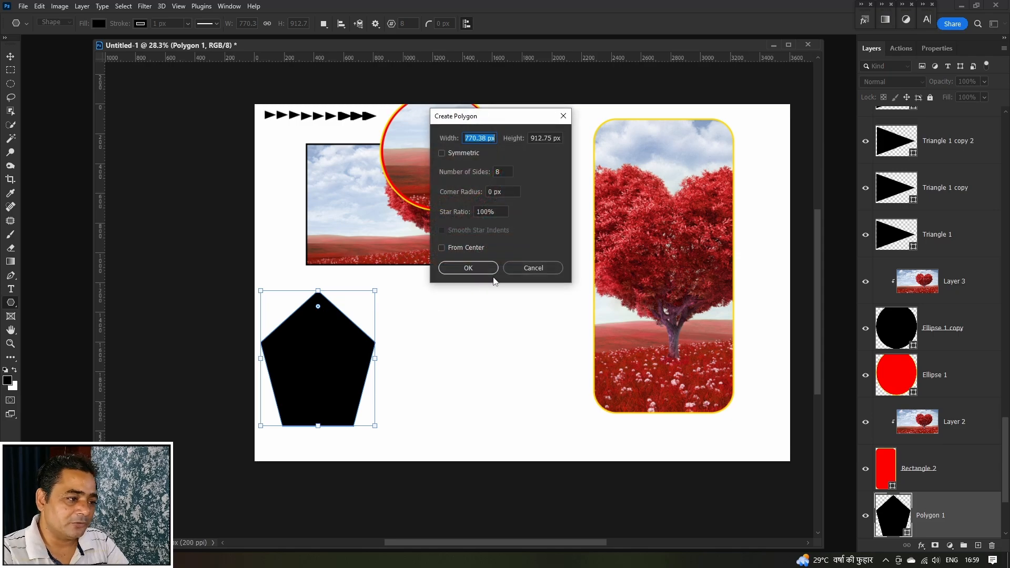
left_click(537, 270)
left_click_drag(432, 296, 568, 419)
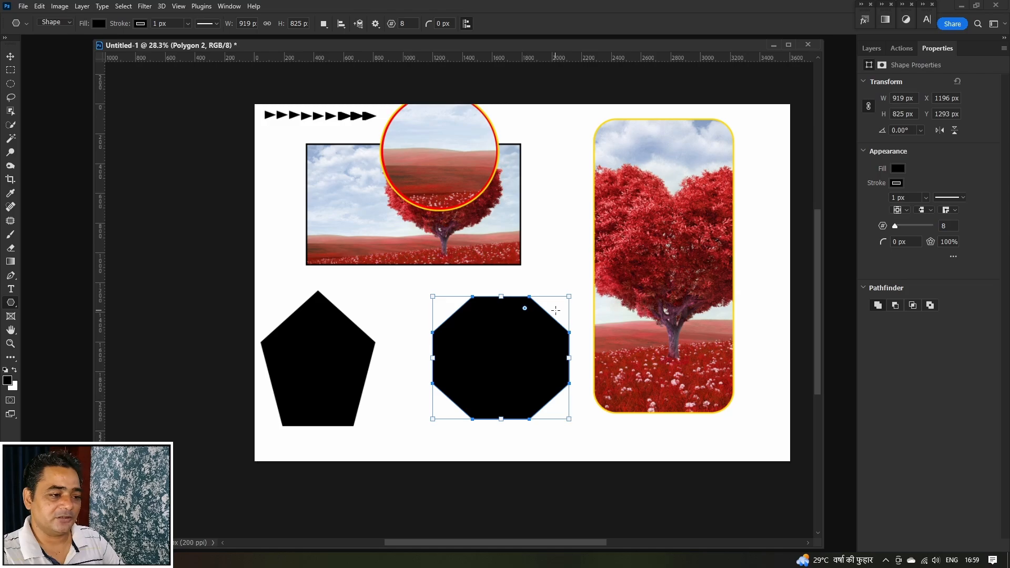
key("ctrl+z")
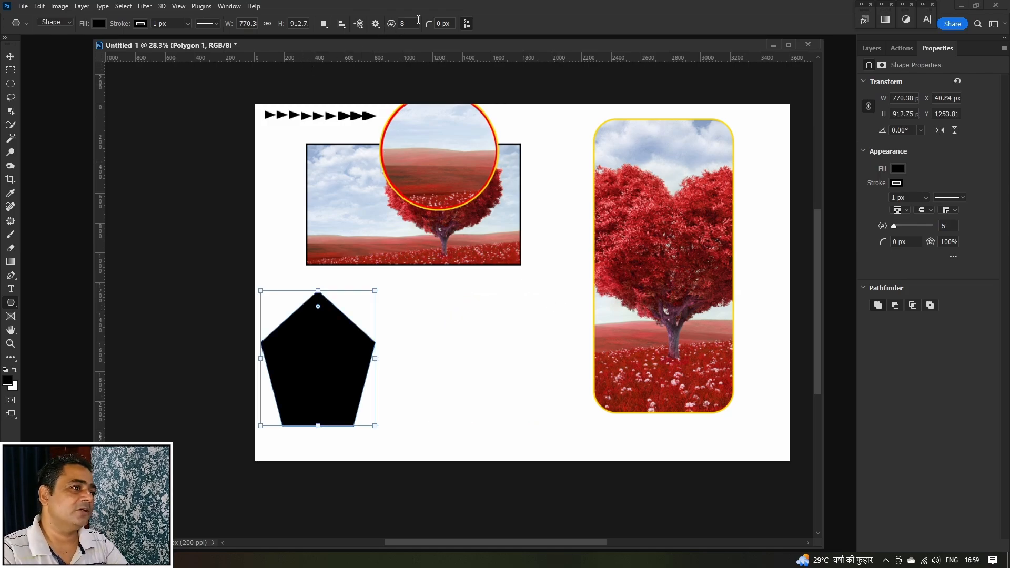
Step: Draw a black 15-sided polygon about 976 by 877 px between the pentagon and the tall photo frame, and delete it
left_click_drag(414, 20, 138, 70)
type("015")
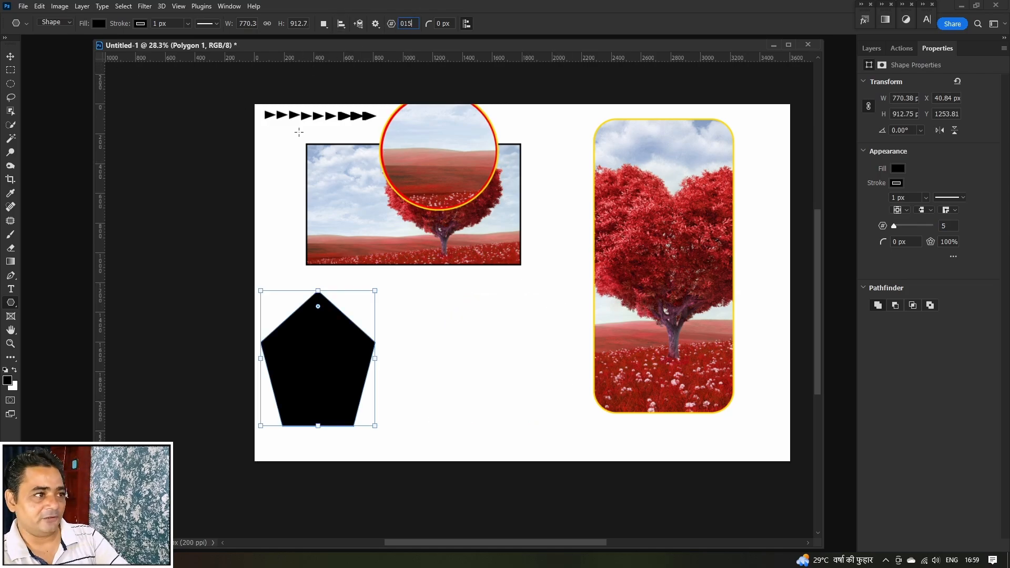
key("BackSpace")
key("BackSpace")
key("BackSpace")
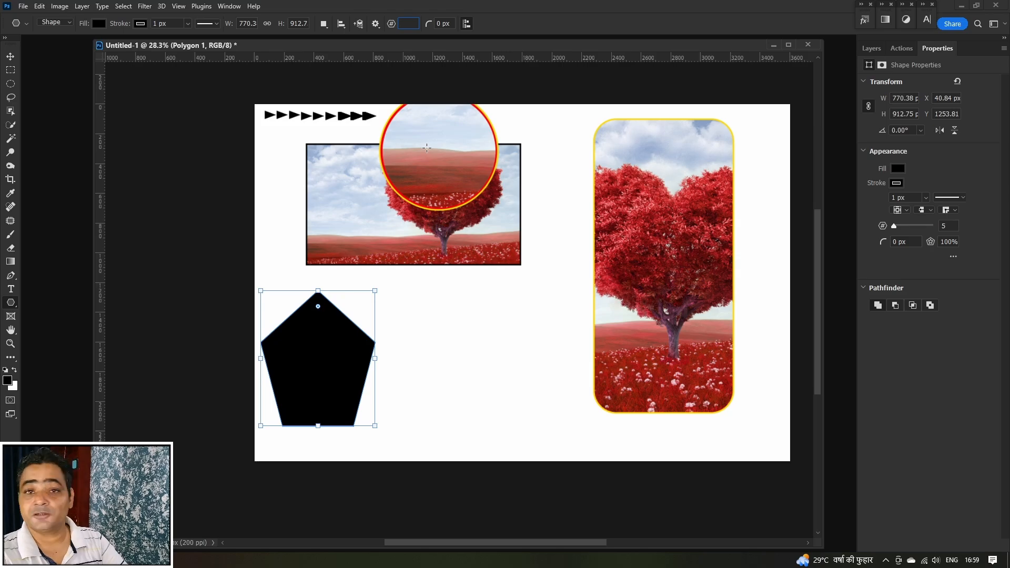
type("15")
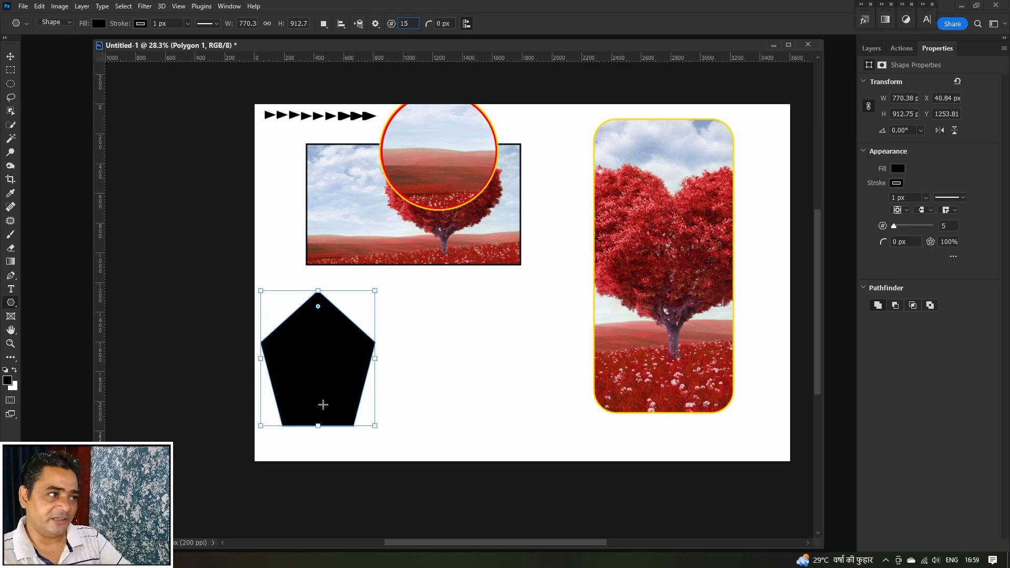
left_click_drag(429, 301, 571, 429)
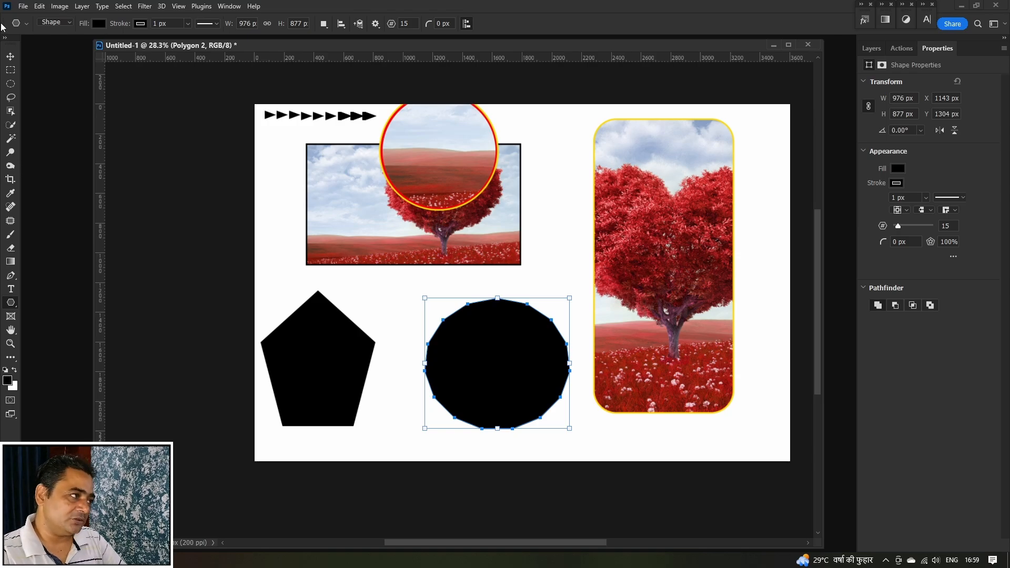
left_click(11, 57)
key("Delete")
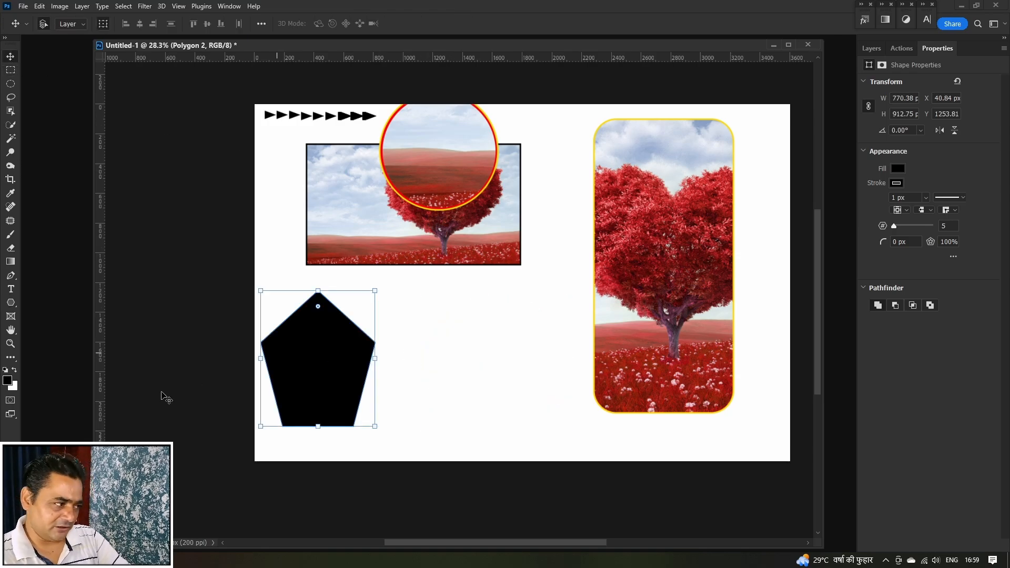
Step: Draw a nearly horizontal line about 2758 px long and 1 px in weight from beside the pentagon across the tall photo frame
left_click(17, 303)
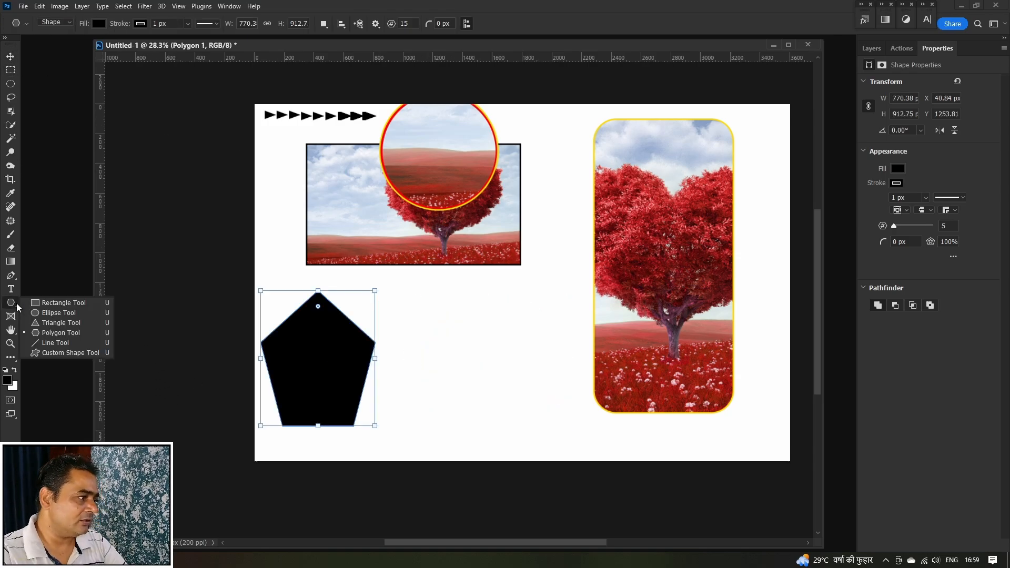
left_click(70, 341)
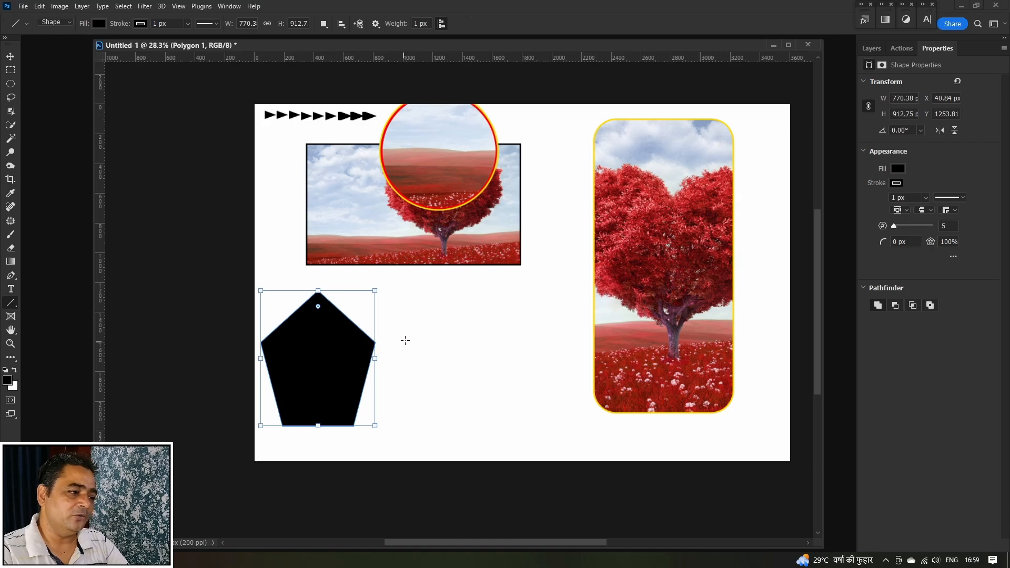
left_click_drag(405, 339, 797, 336)
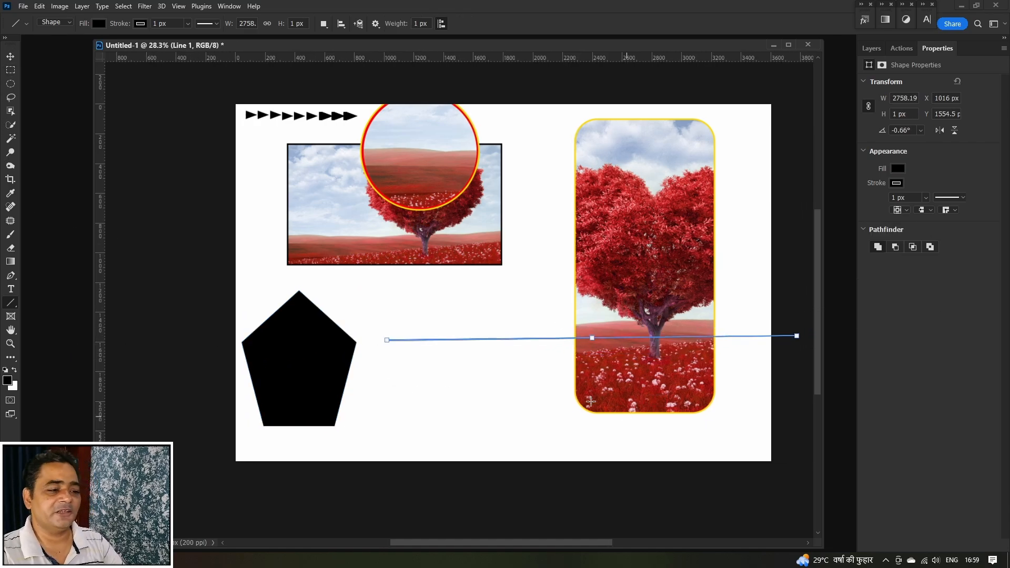
left_click_drag(421, 357, 482, 396)
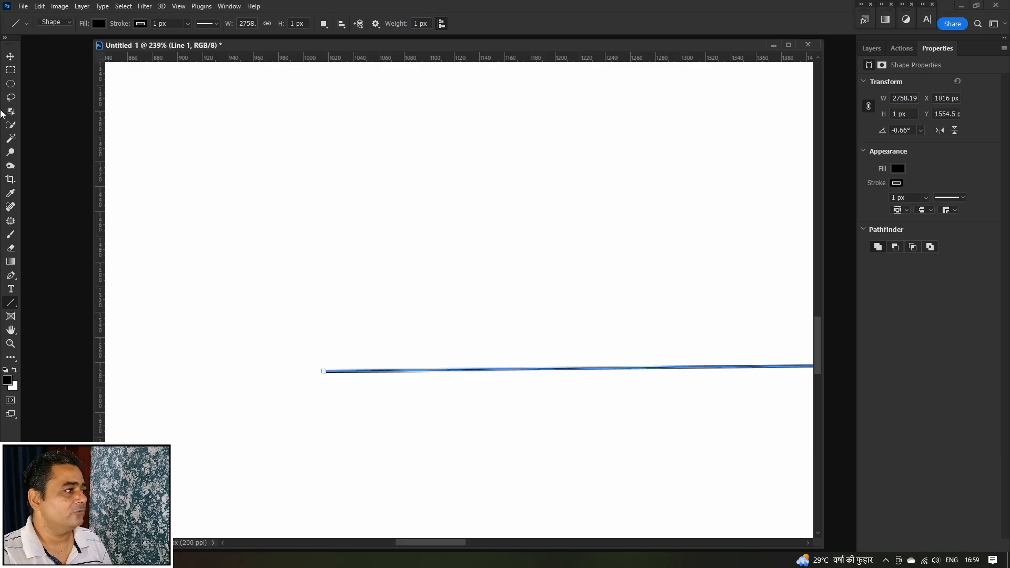
Step: Scale the line proportionally to about 482.59%
left_click(10, 58)
left_click_drag(443, 330, 361, 163)
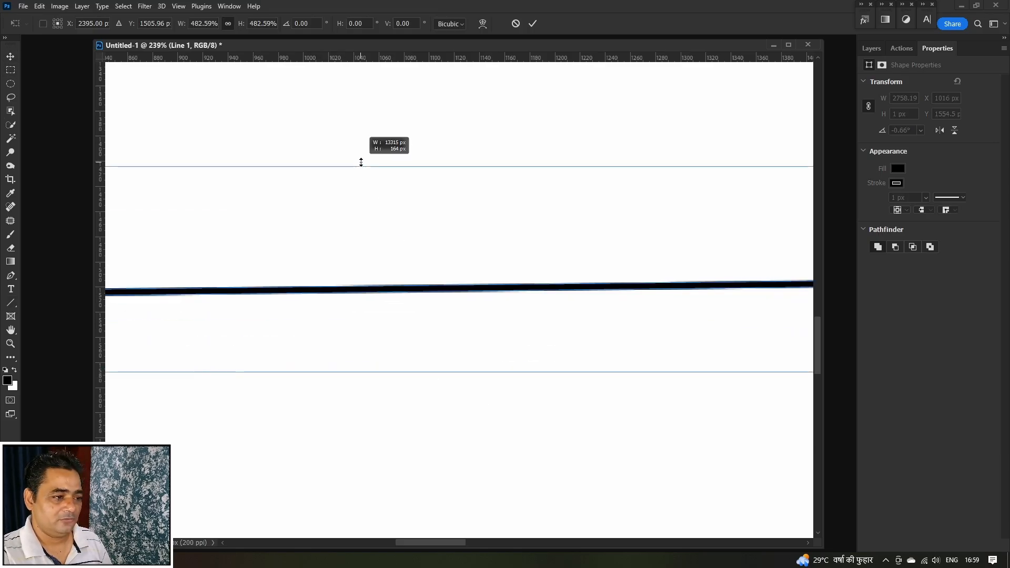
right_click(422, 231, "ctrl")
left_click(429, 237)
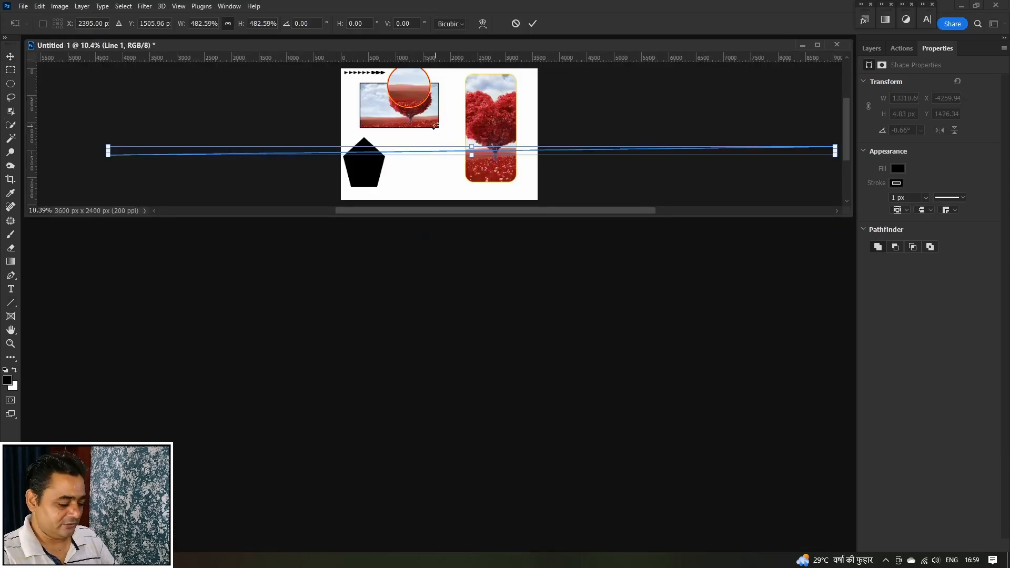
key("Return")
Step: Delete the enlarged line that crosses the canvas
left_click_drag(430, 116, 458, 131)
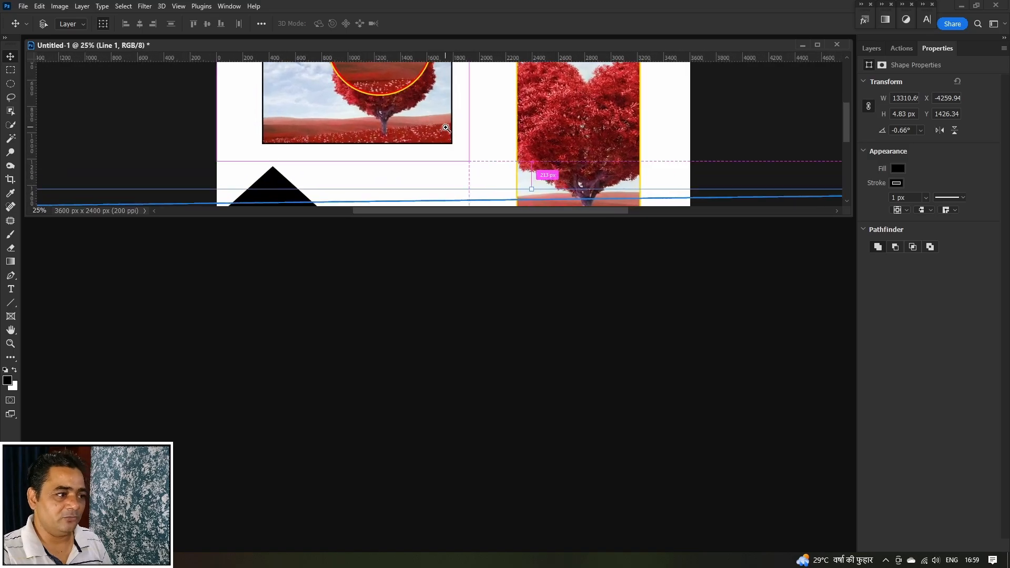
right_click(474, 124, "ctrl")
left_click(489, 129)
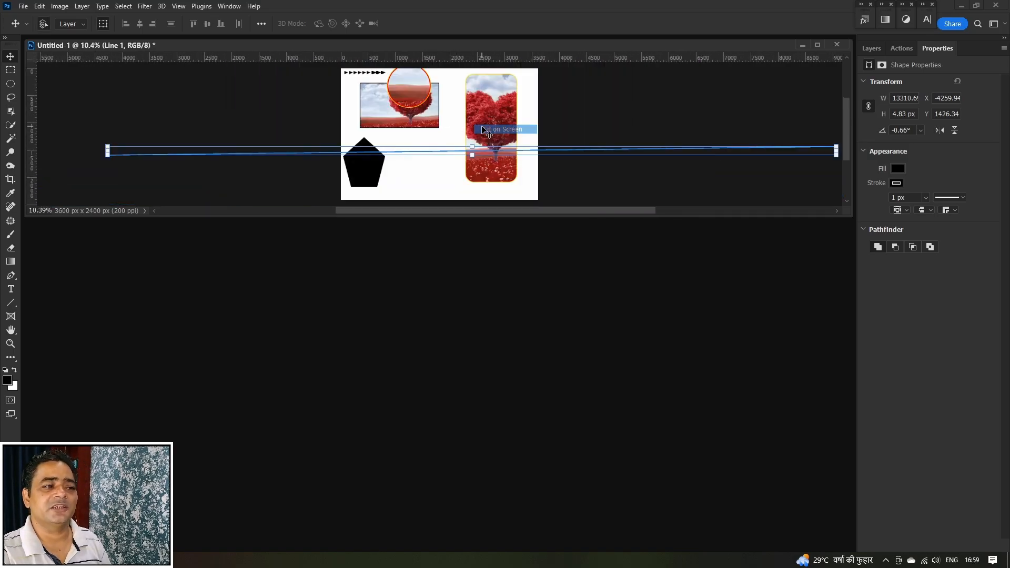
key("Delete")
scroll(454, 185, "up", 2)
scroll(451, 205, "down", 2)
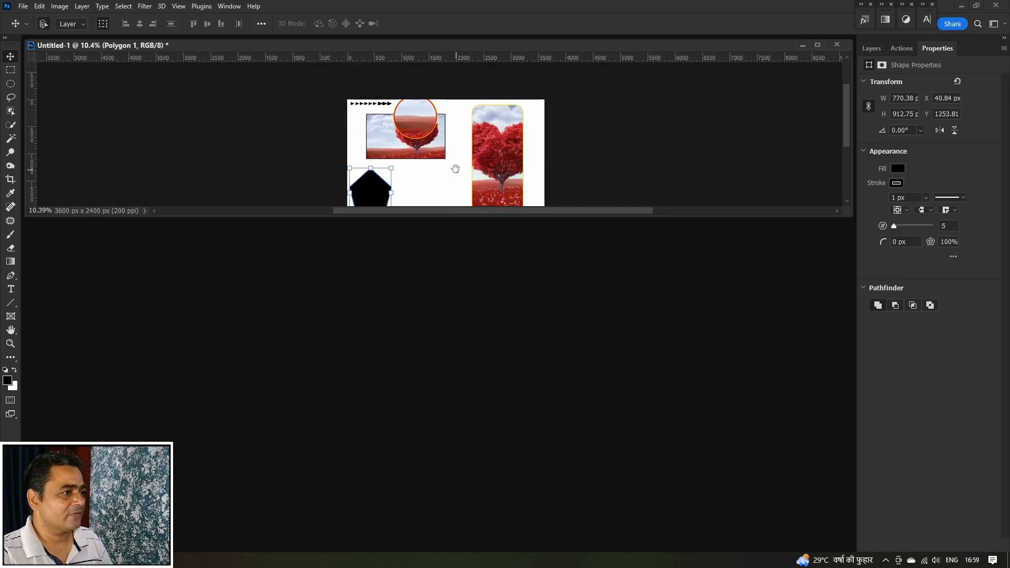
right_click(450, 152, "ctrl")
left_click(463, 155)
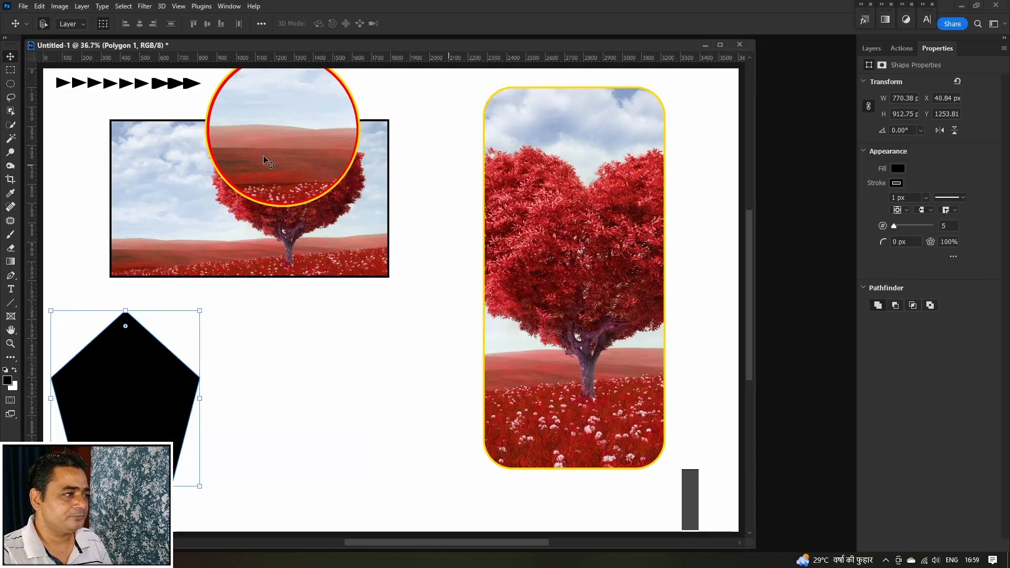
Step: Look through the Custom Shape tool's Wild Animals, Leaf Trees, Boats and Flowers presets and the options for managing shapes
left_click(12, 307)
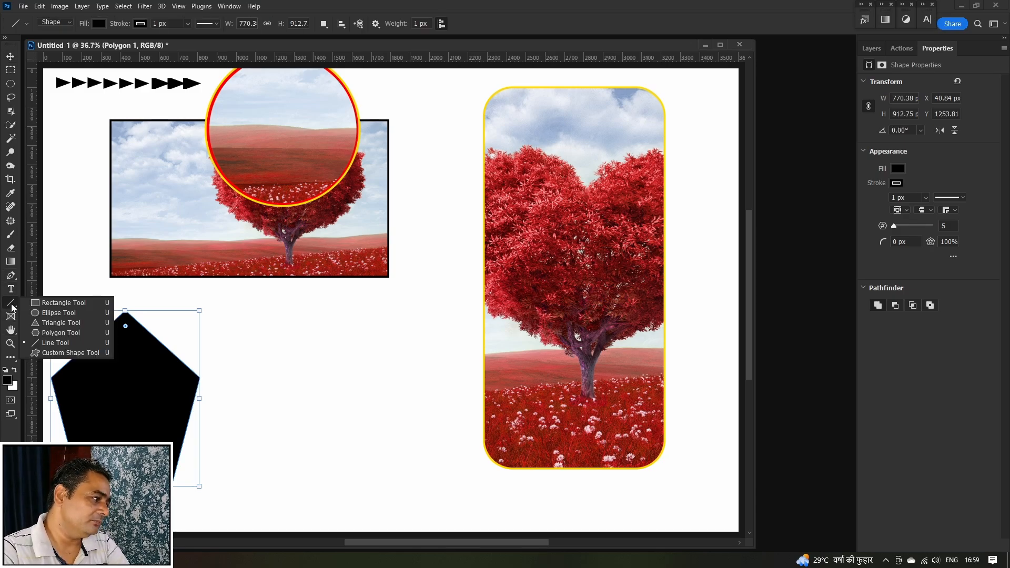
left_click(73, 352)
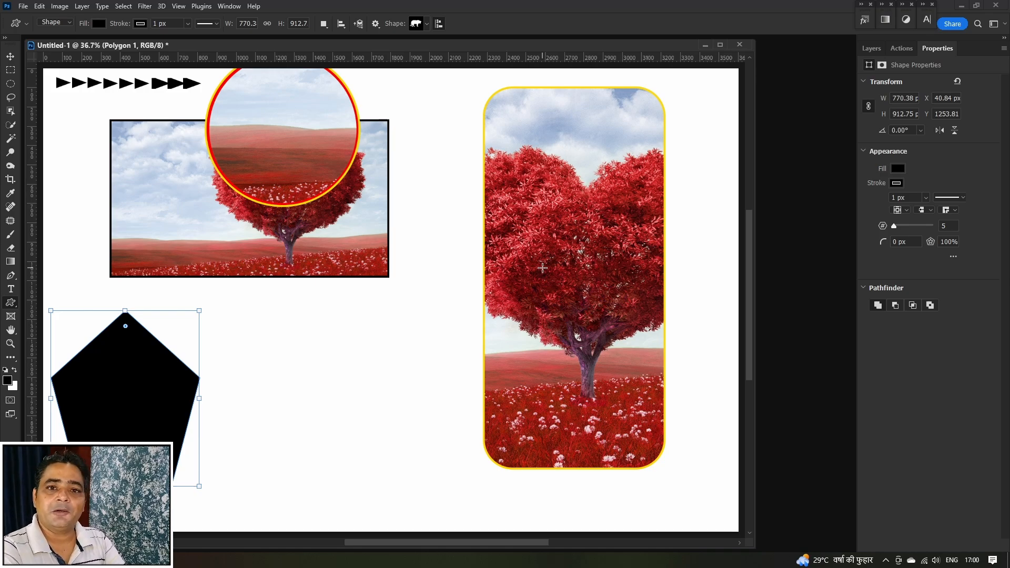
left_click(427, 24)
left_click_drag(485, 109, 534, 267)
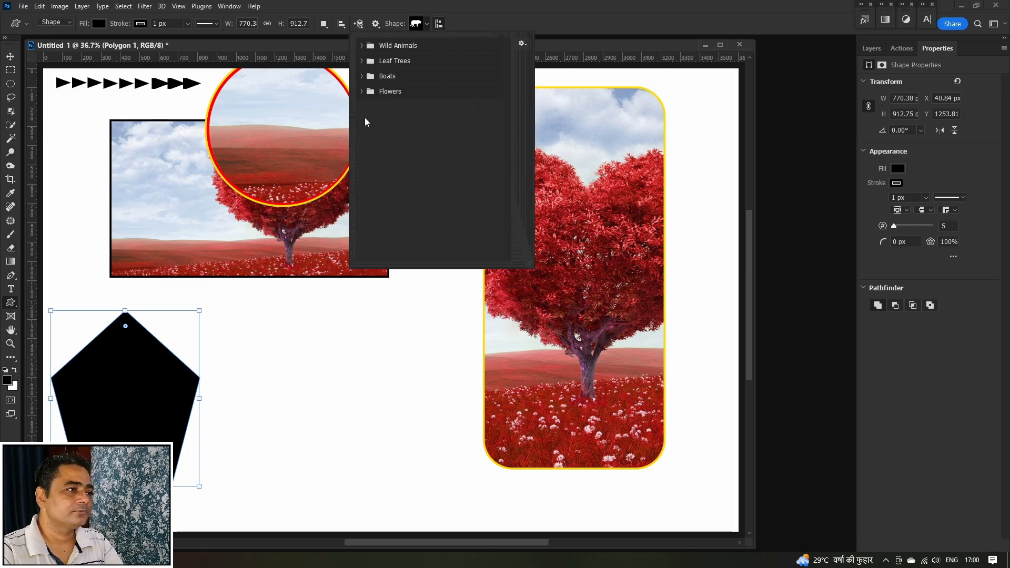
left_click(361, 46)
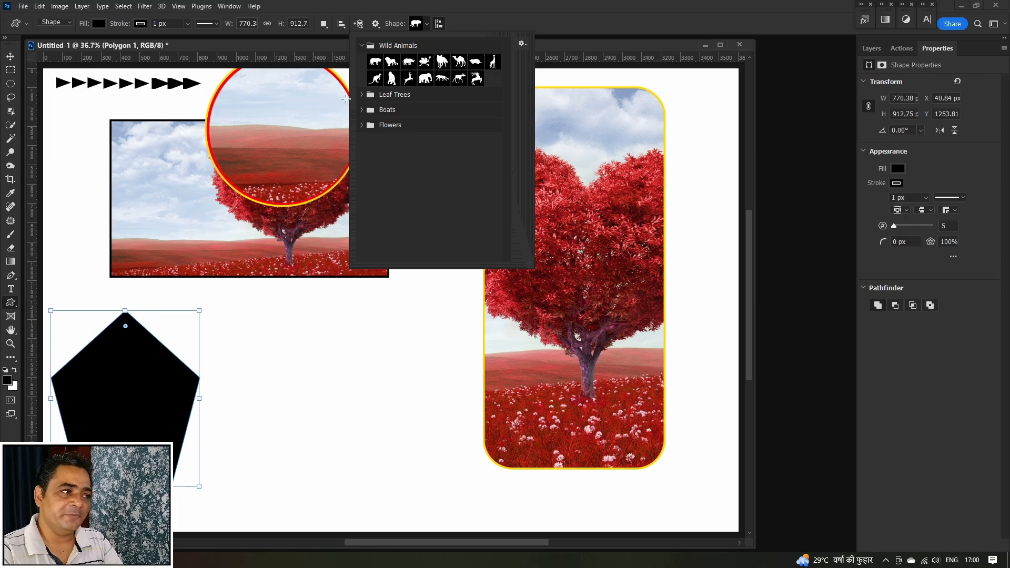
left_click(361, 95)
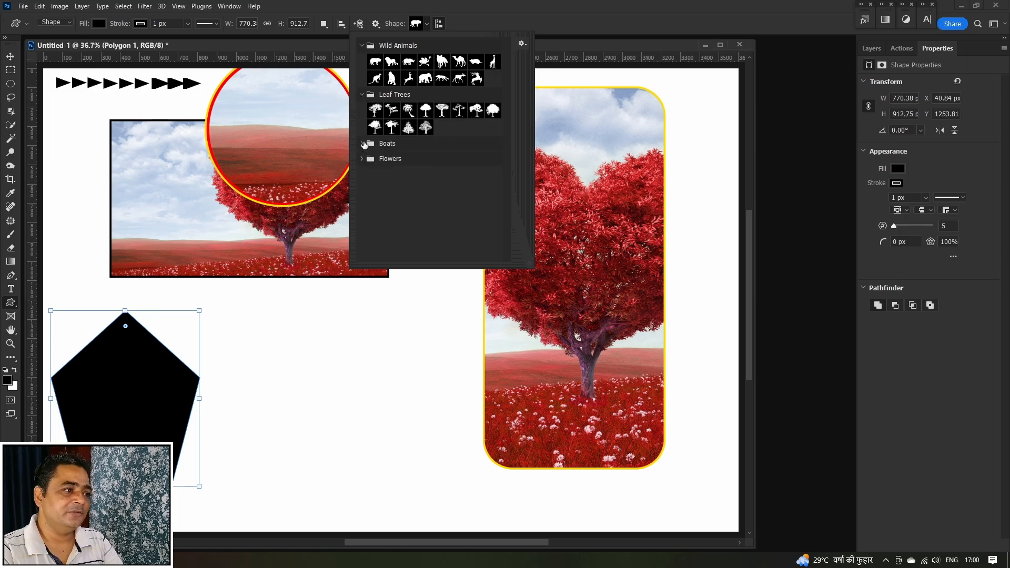
left_click(362, 144)
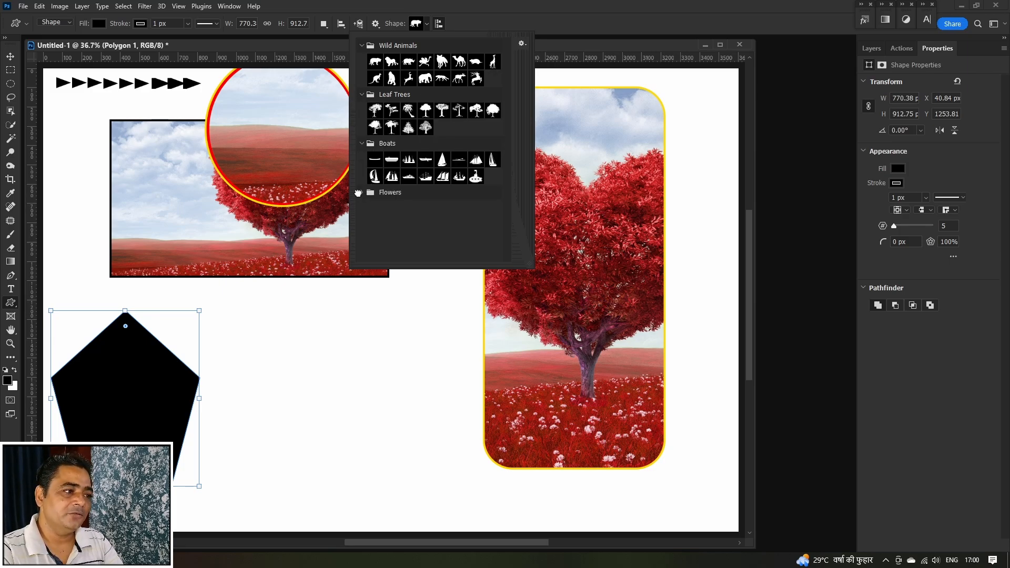
left_click(362, 192)
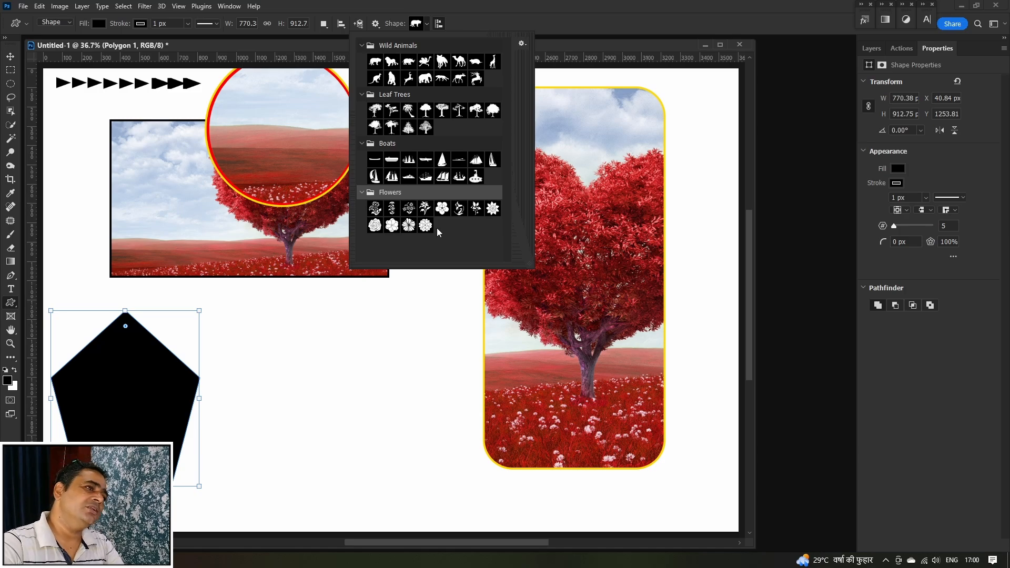
left_click(523, 43)
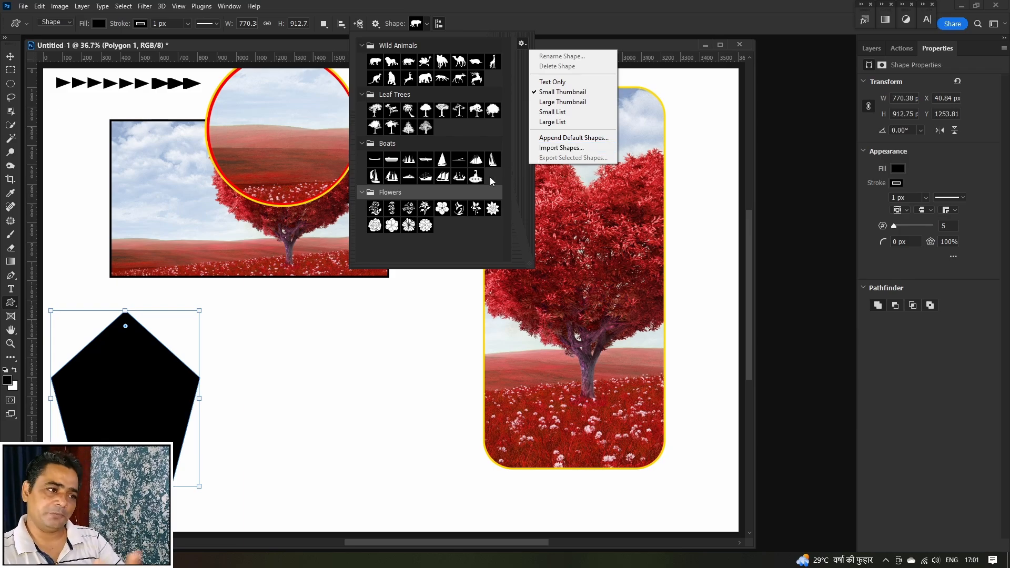
left_click(427, 24)
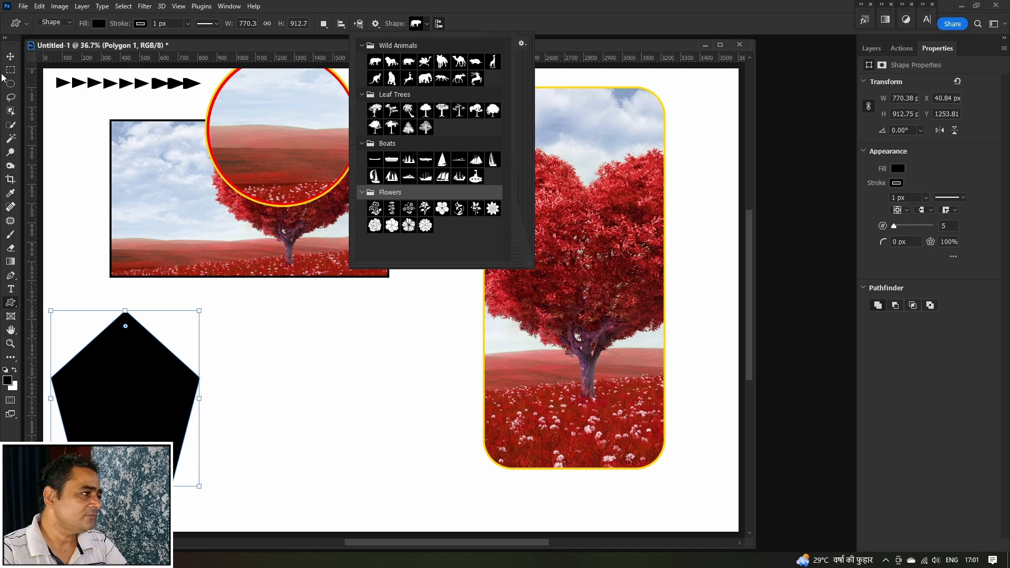
Step: Switch to the Ellipse tool and shift the floating document window slightly to the right
left_click(17, 301)
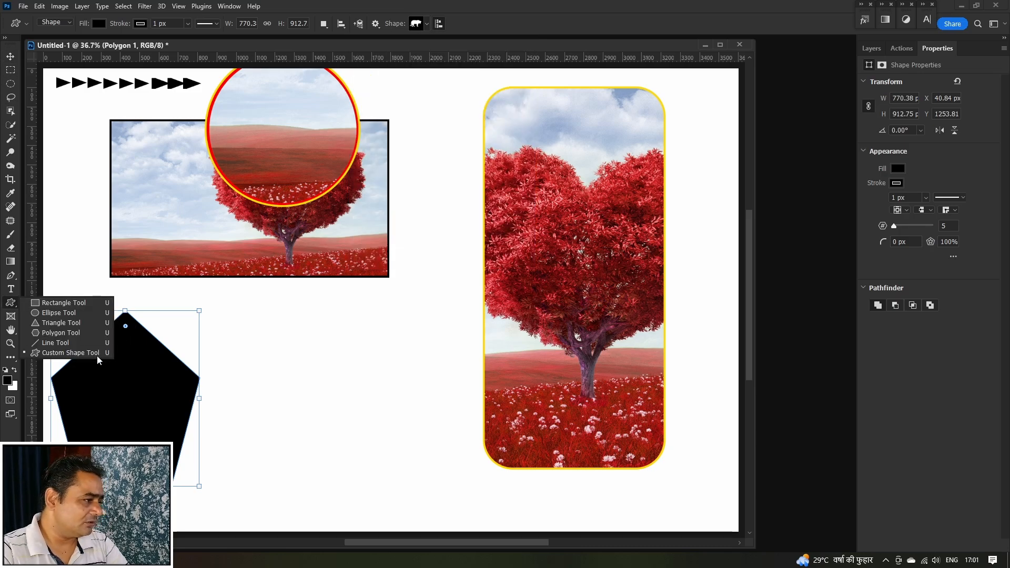
left_click(94, 313)
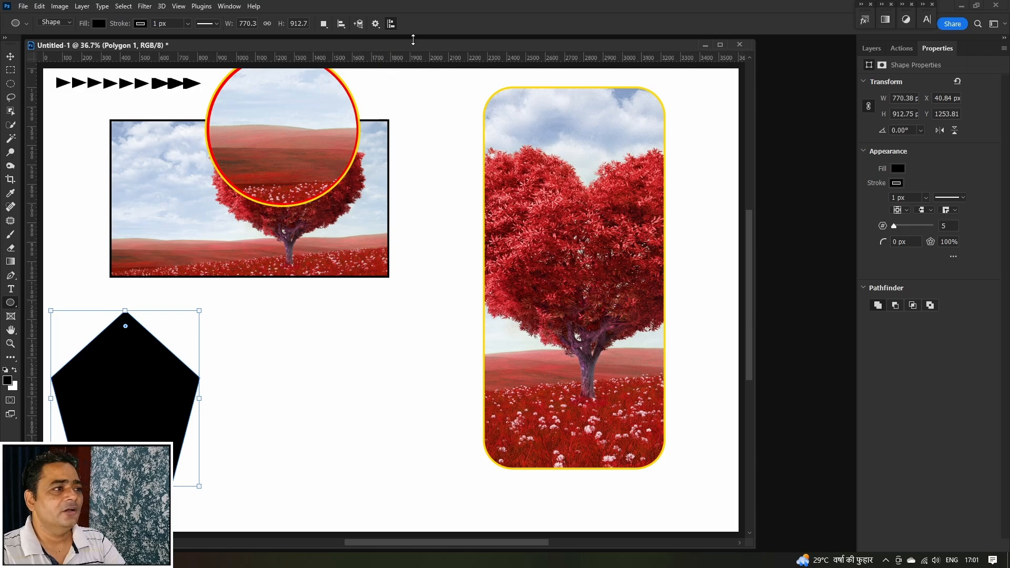
left_click_drag(416, 45, 479, 49)
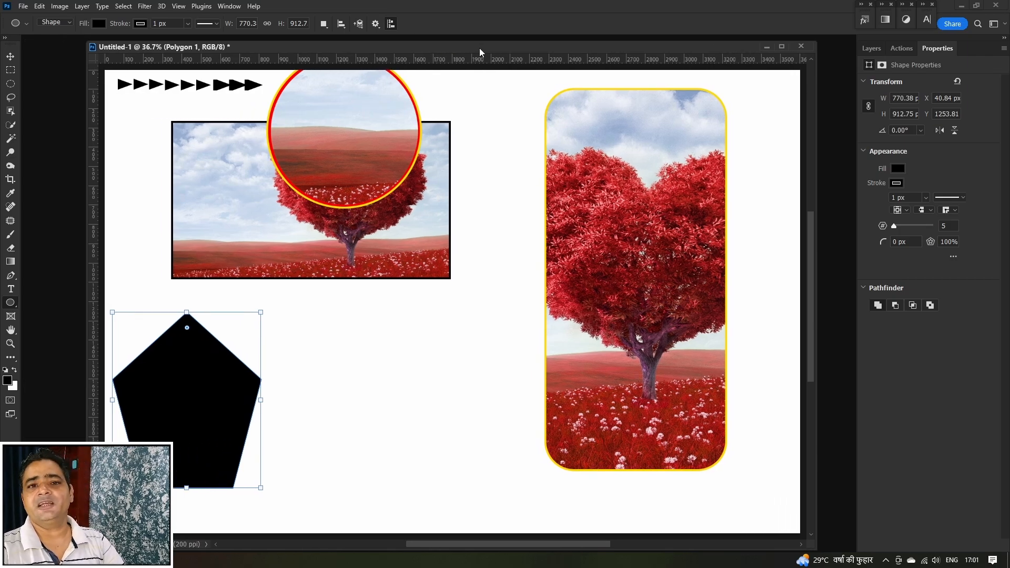